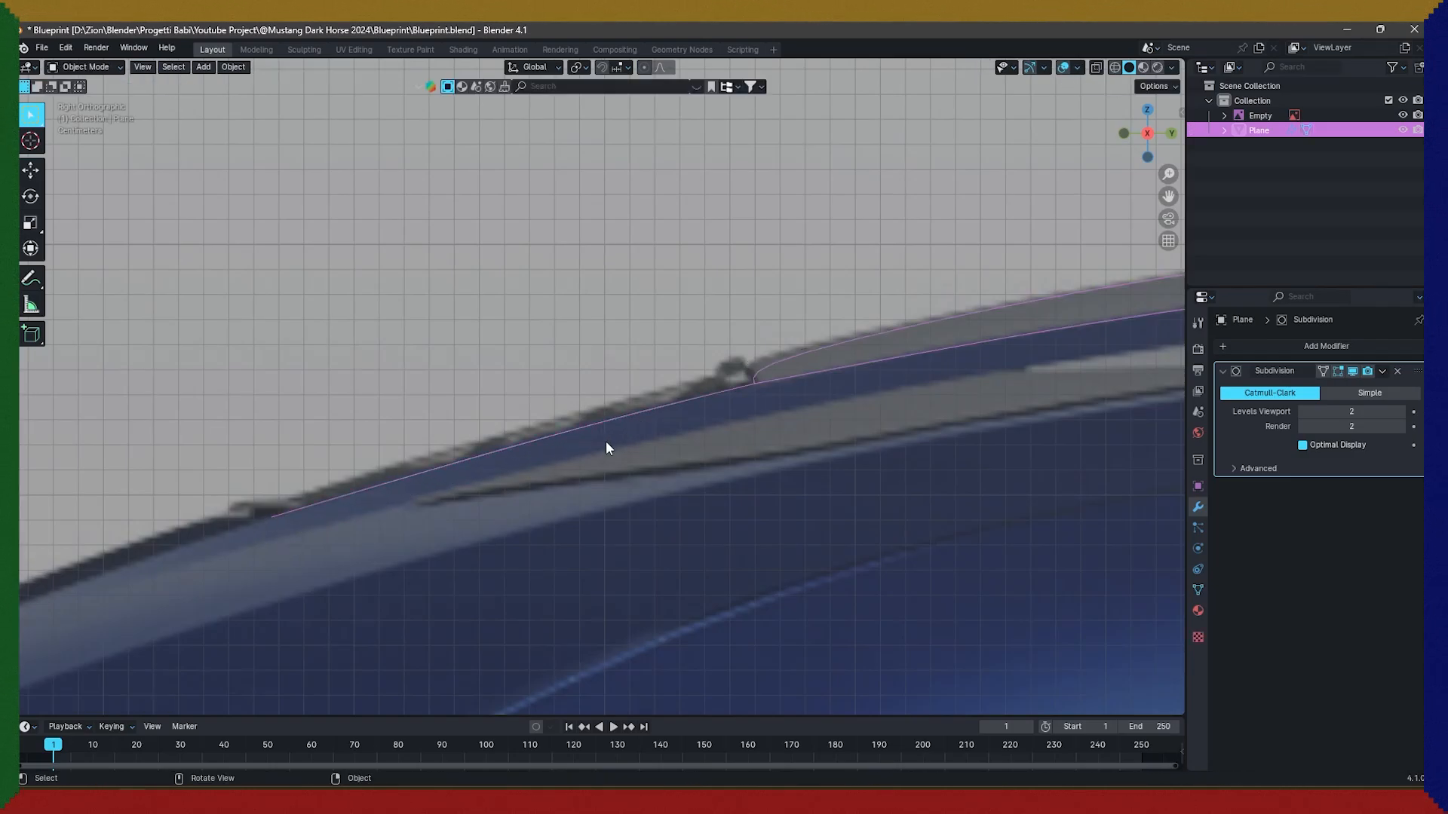
Extend the hood outline down to the nose by extruding and positioning vertices along the profile, and bevel the corner vertex.
middle_click_drag(272, 542, 689, 533, "shift")
key("e")
scroll(346, 660, "down", 5)
left_click(346, 660)
scroll(601, 400, "up", 8)
key("g")
left_click(716, 307)
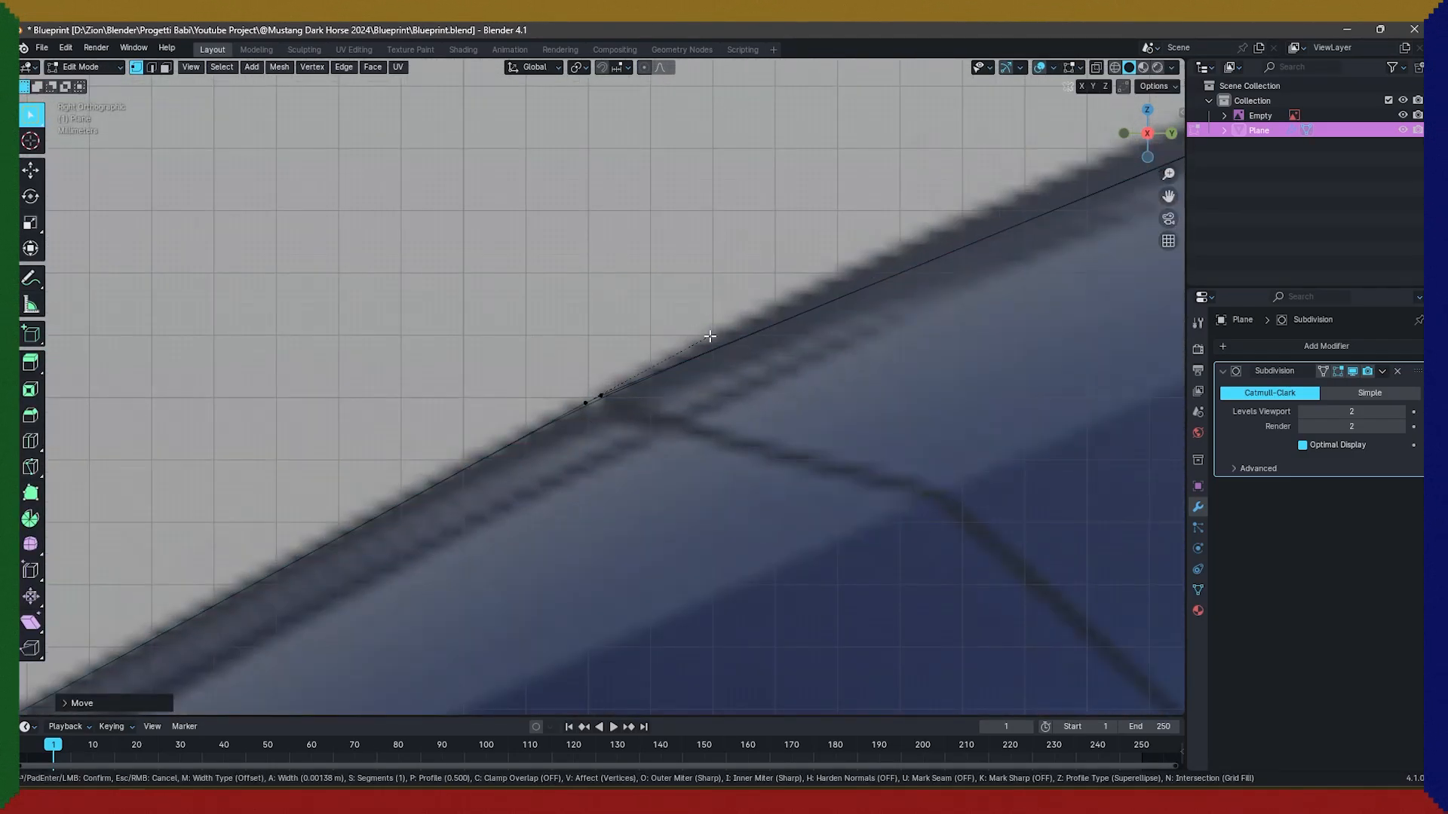
scroll(598, 394, "down", 6)
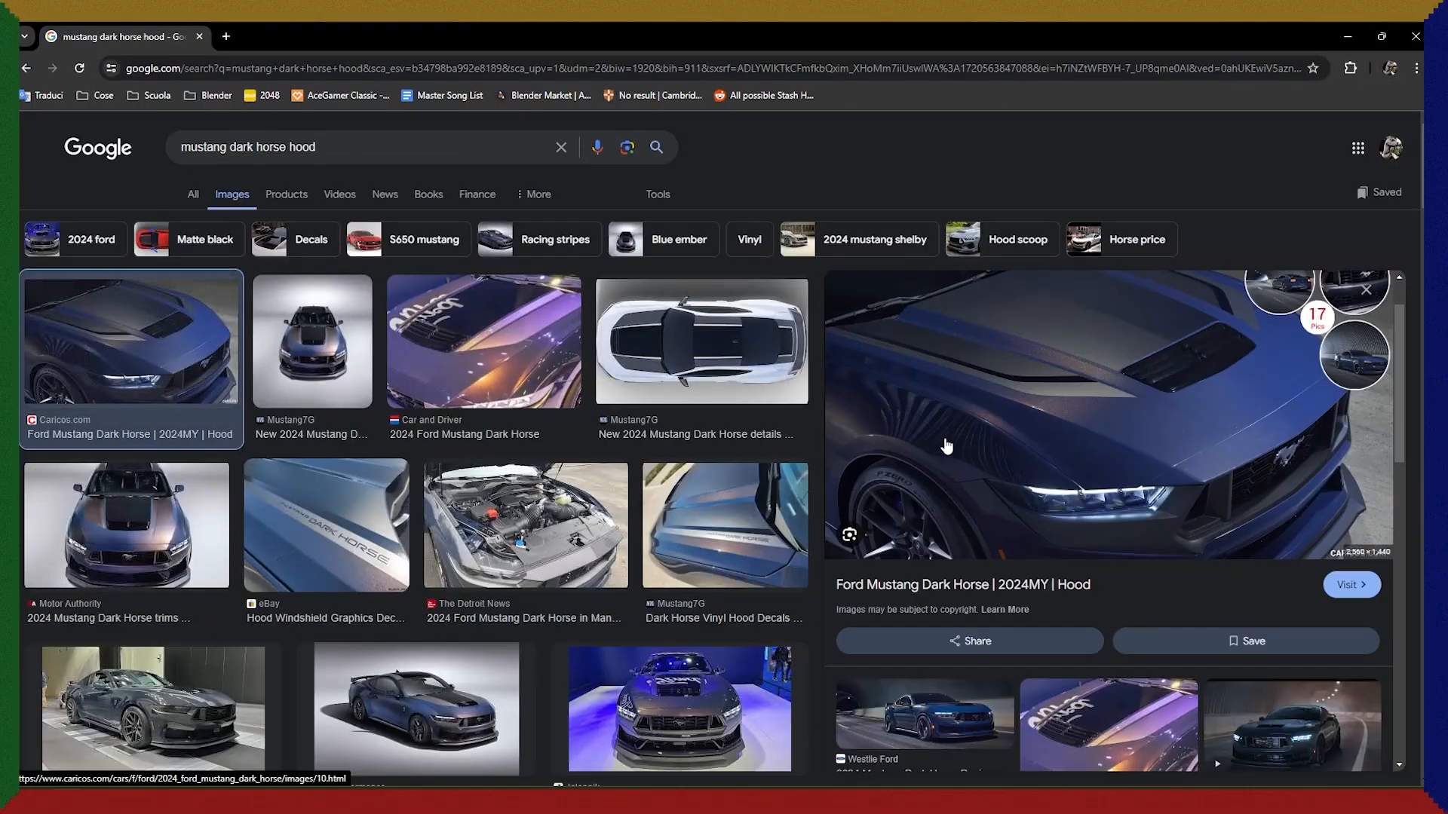
Check the Mustang Dark Horse hood photos in the browser and fit the hood vent outline's vertices to the blueprint.
scroll(928, 468, "down", 3)
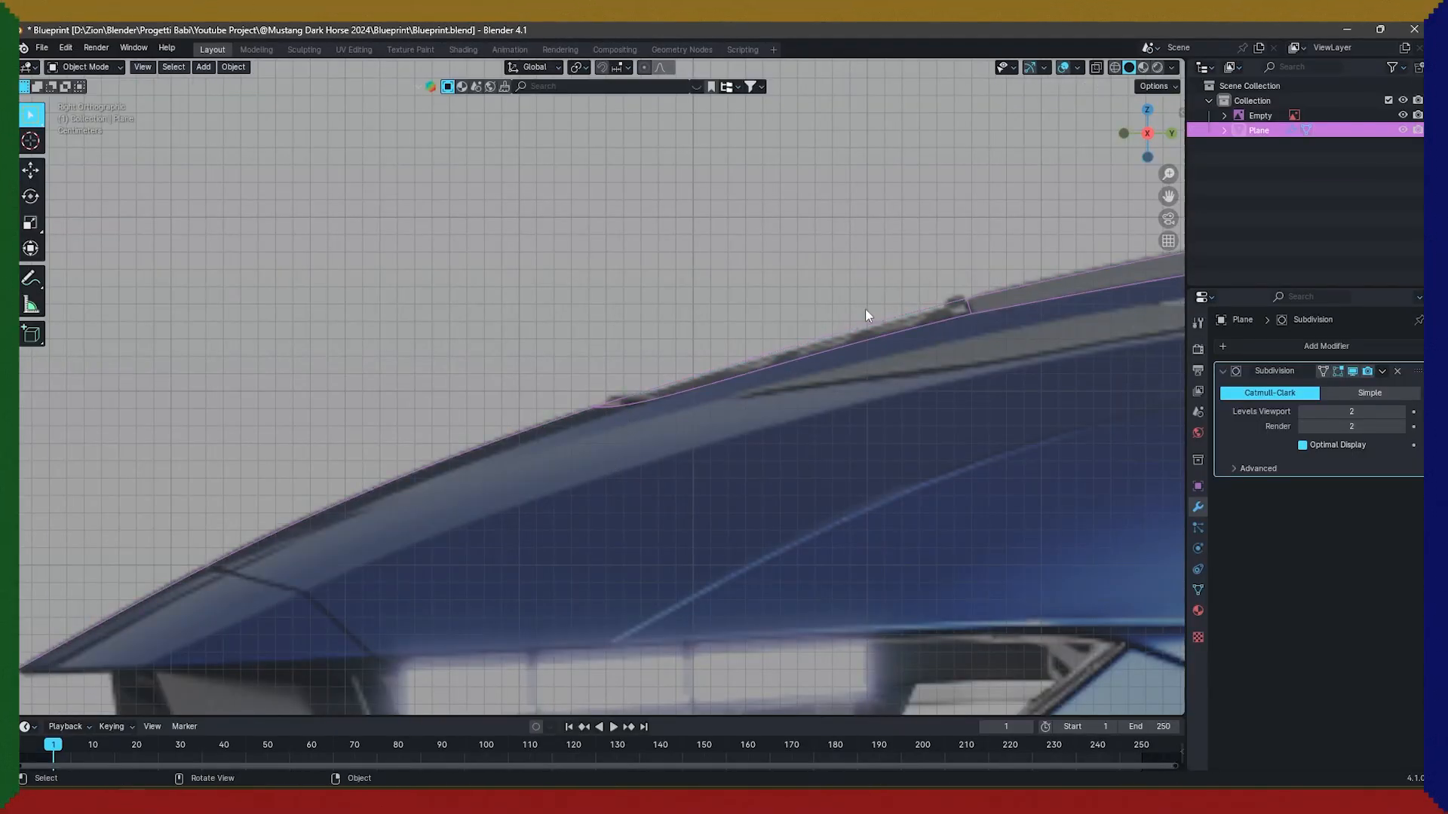
key("g")
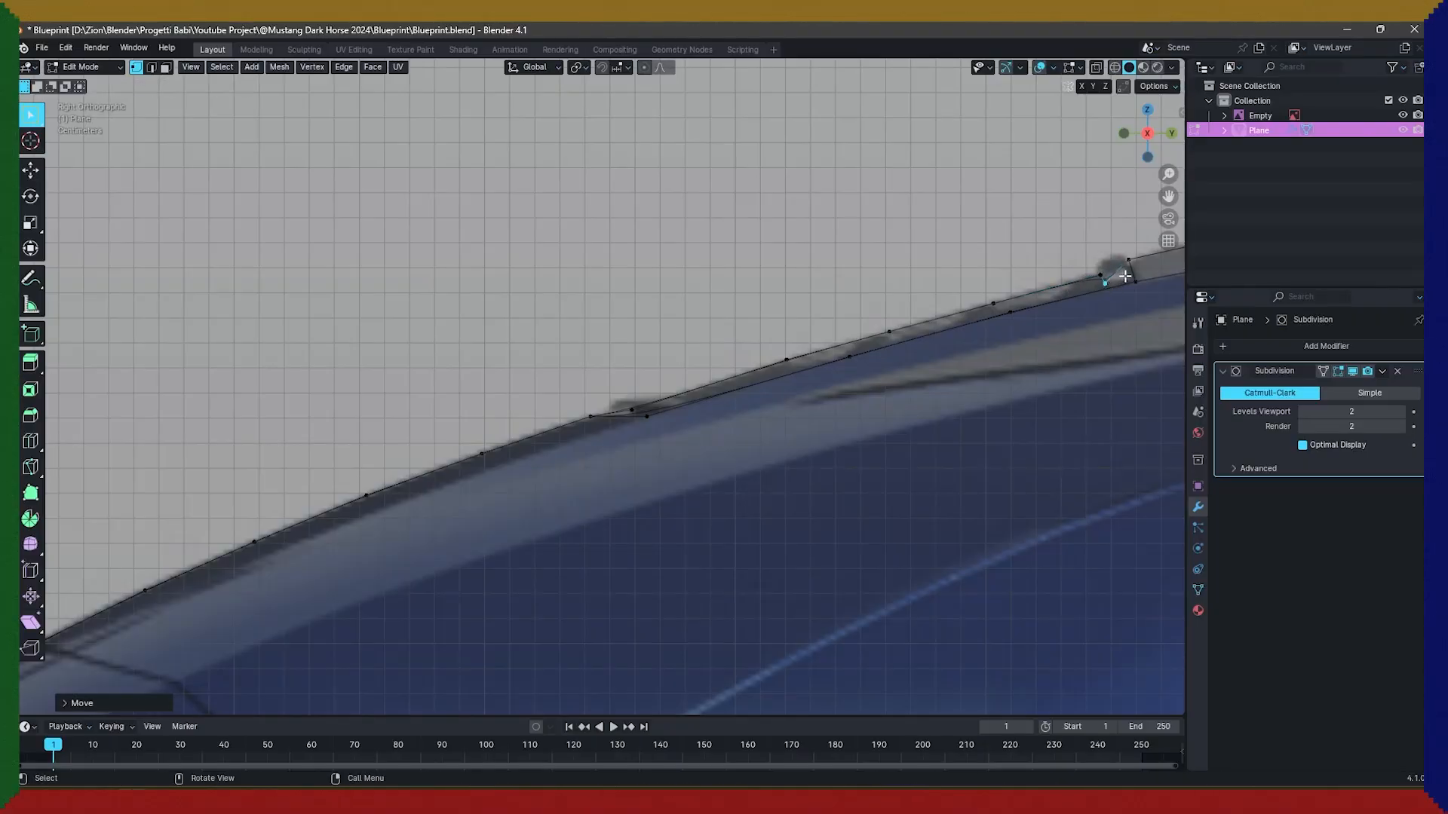
middle_click_drag(1106, 310, 688, 432, "shift")
scroll(717, 420, "up", 6)
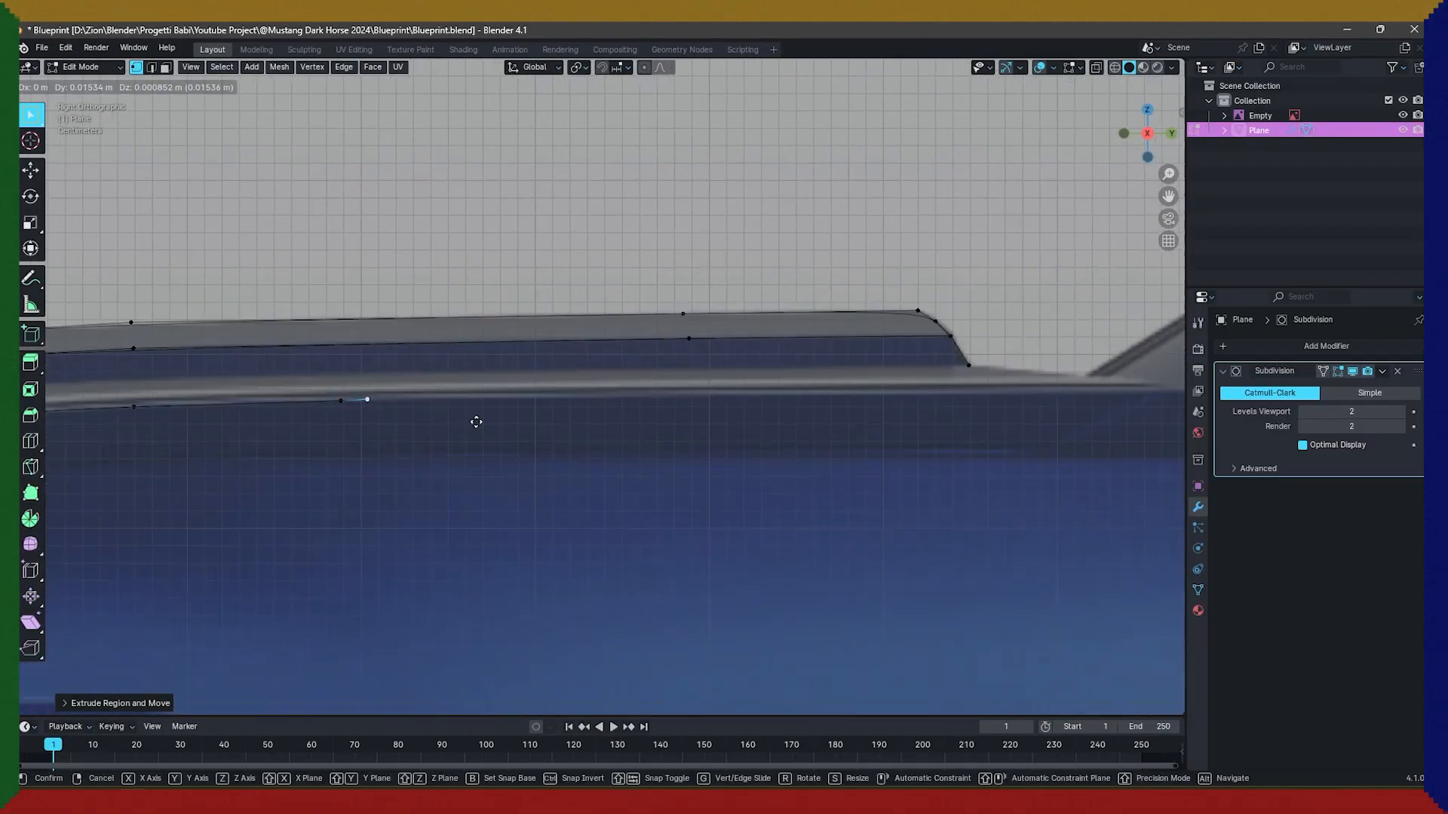
Trace the hood's middle crease line by extruding vertices along the blueprint from the nose toward the rear of the hood.
key("r")
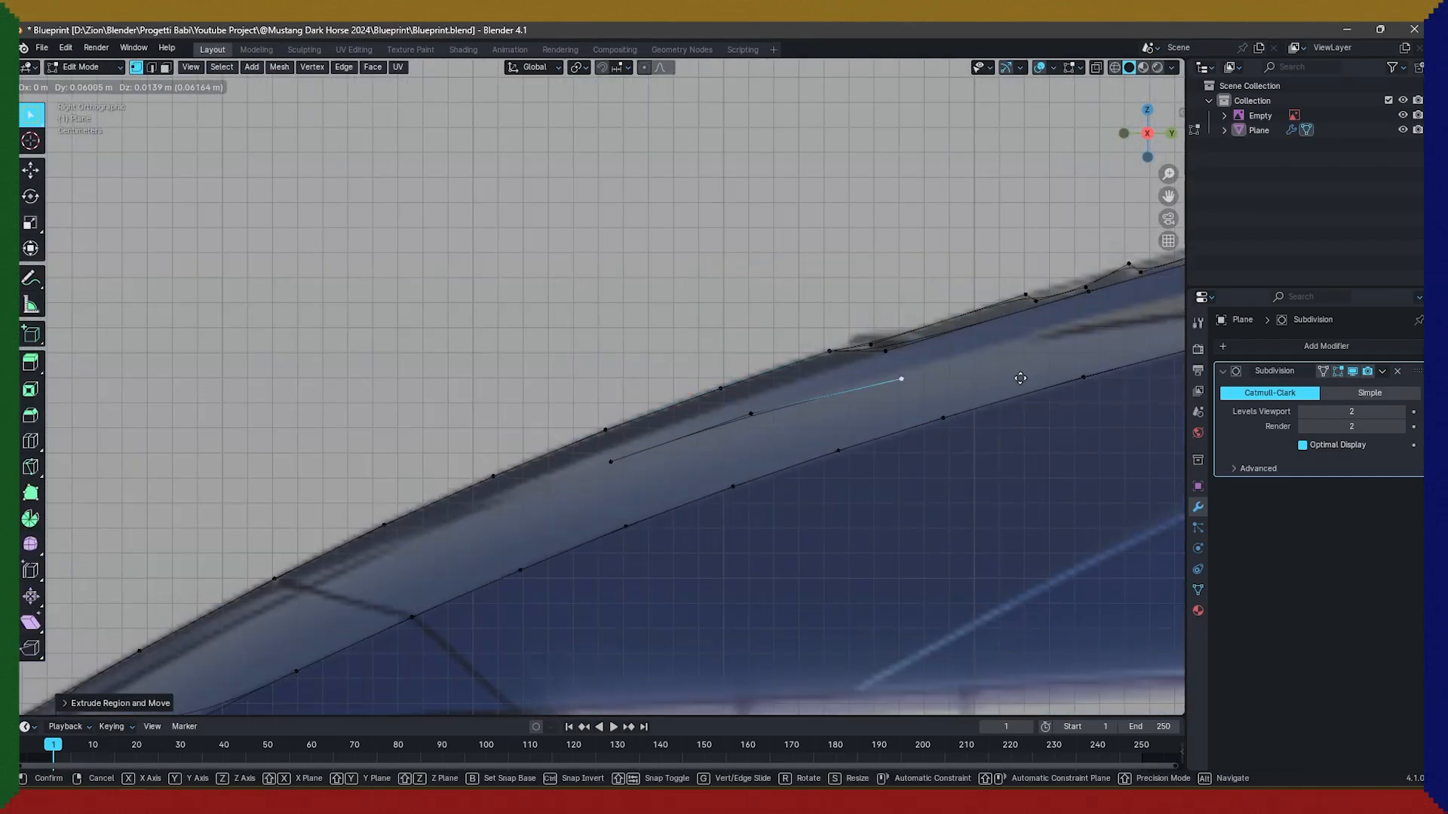
left_click(1021, 378)
middle_click_drag(994, 350, 387, 405, "shift")
key("e")
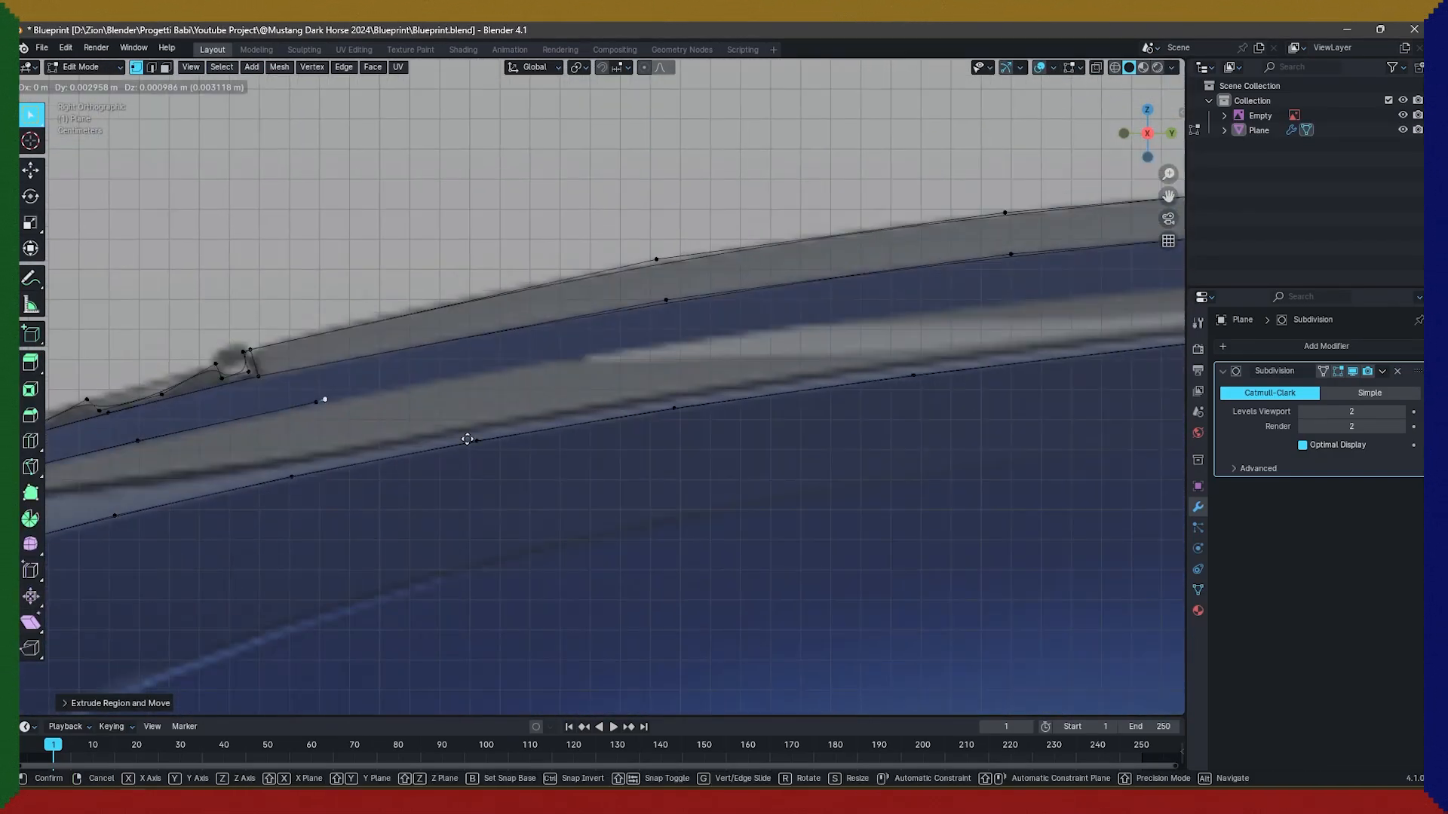
left_click(469, 439)
key("e")
left_click(695, 469)
middle_click_drag(1143, 423, 578, 518, "shift")
key("e")
left_click(968, 492)
middle_click_drag(1026, 490, 465, 485, "shift")
key("e")
left_click(820, 478)
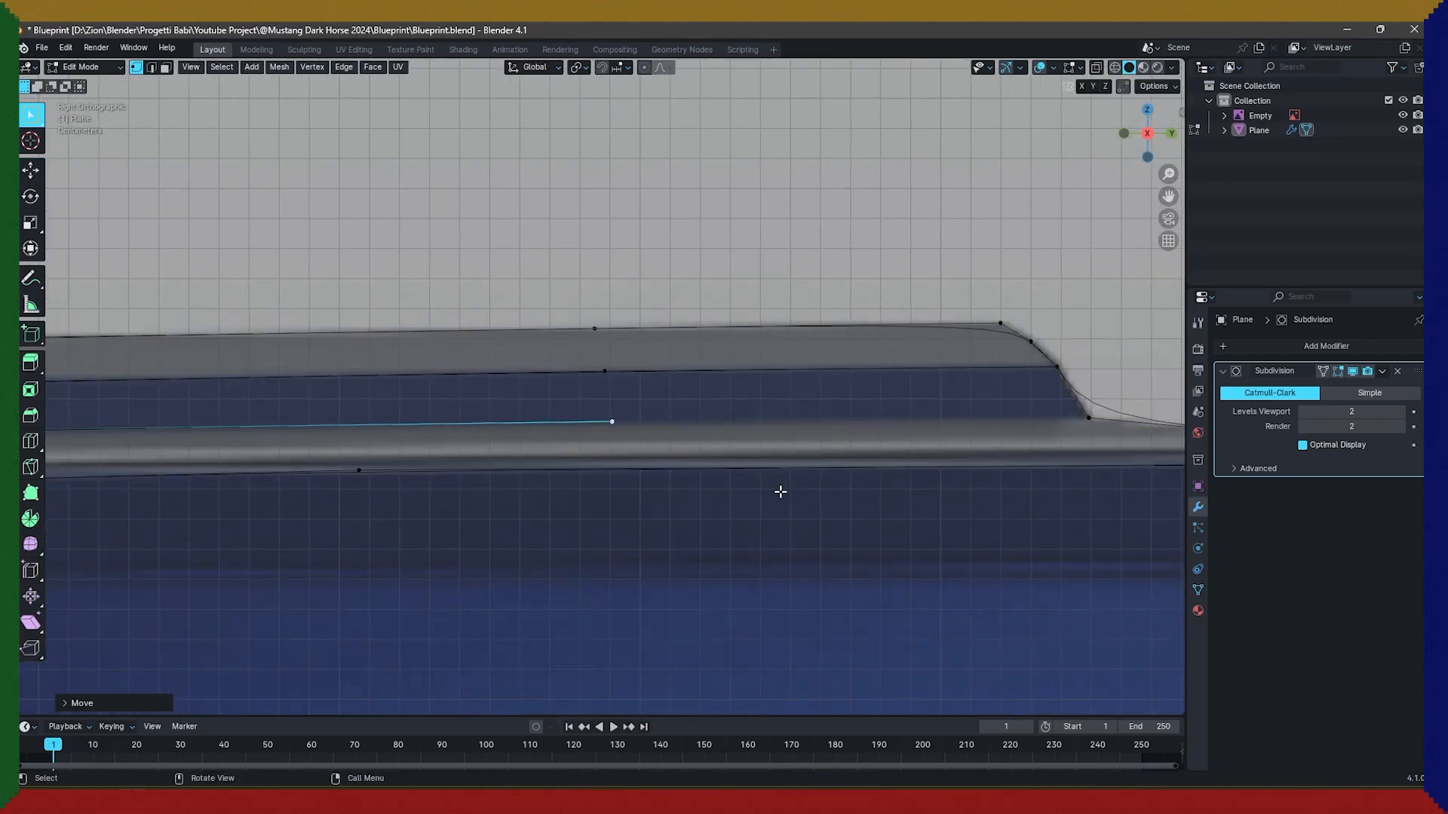
Save the blueprint file and resume editing the outline mesh.
middle_click_drag(779, 491, 714, 437)
key("Tab")
key("ctrl+s")
key("Tab")
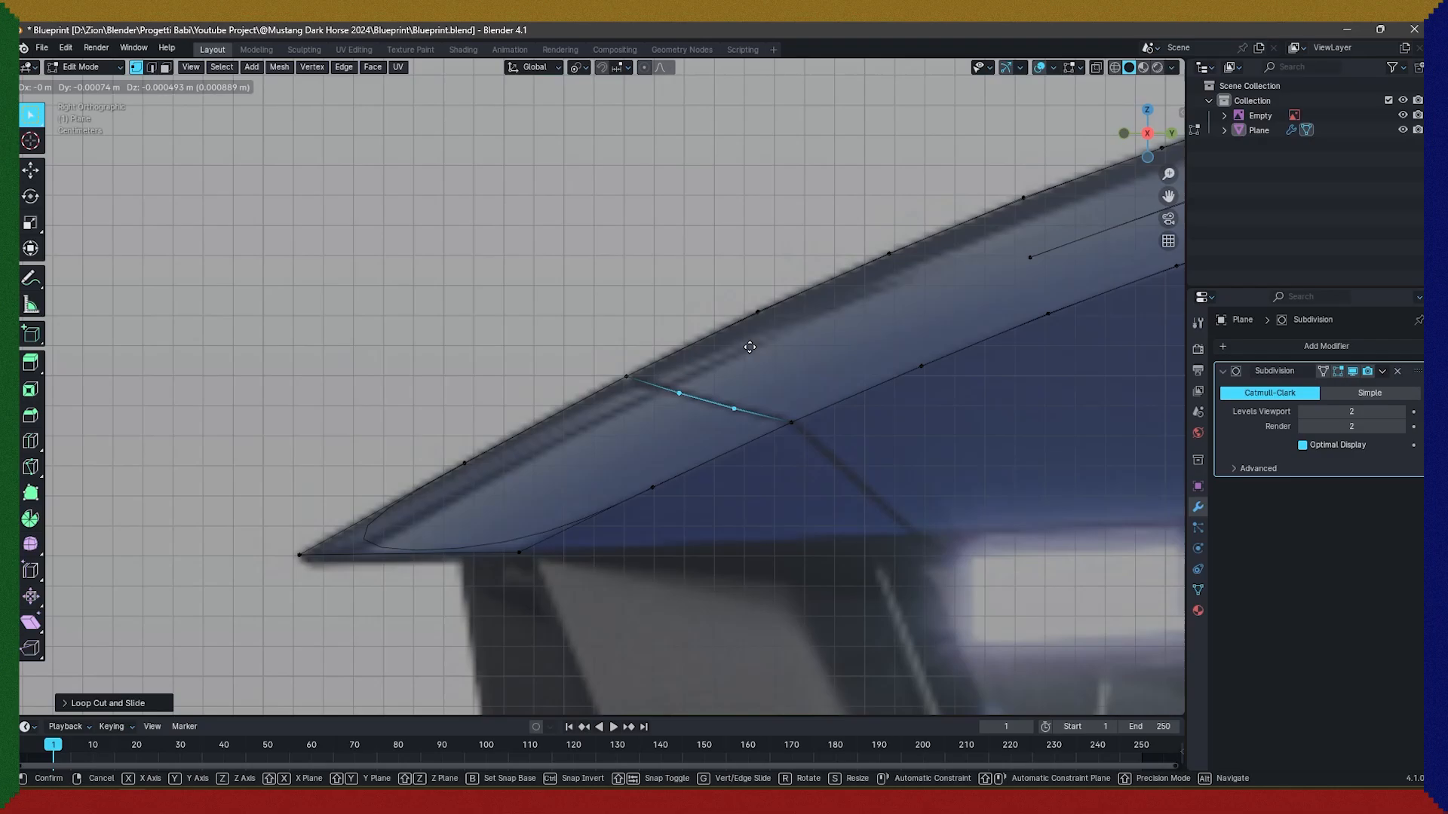
Trace the lower body crease by extruding vertices rearward above the front wheel arch.
key("e")
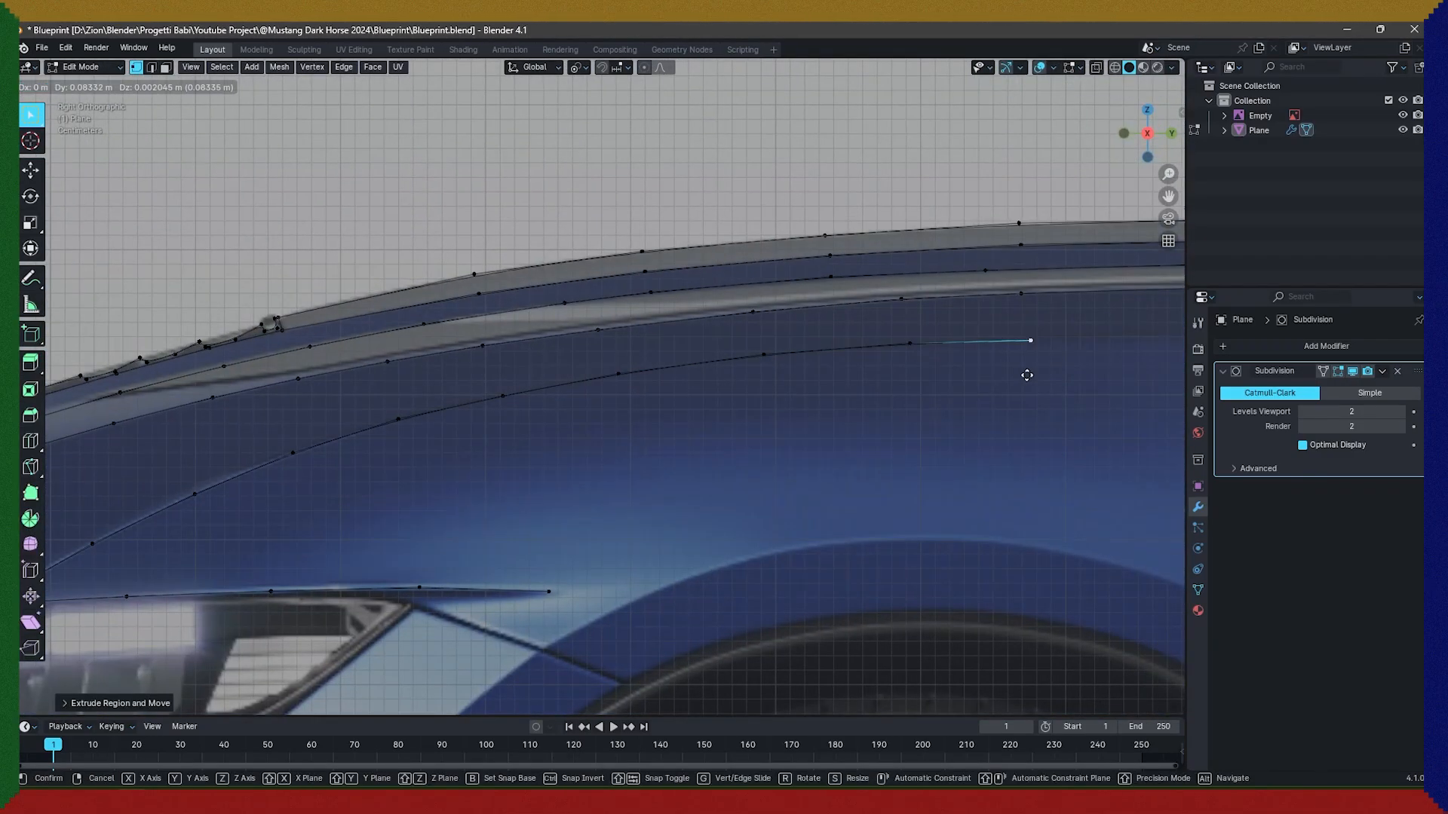
key("e")
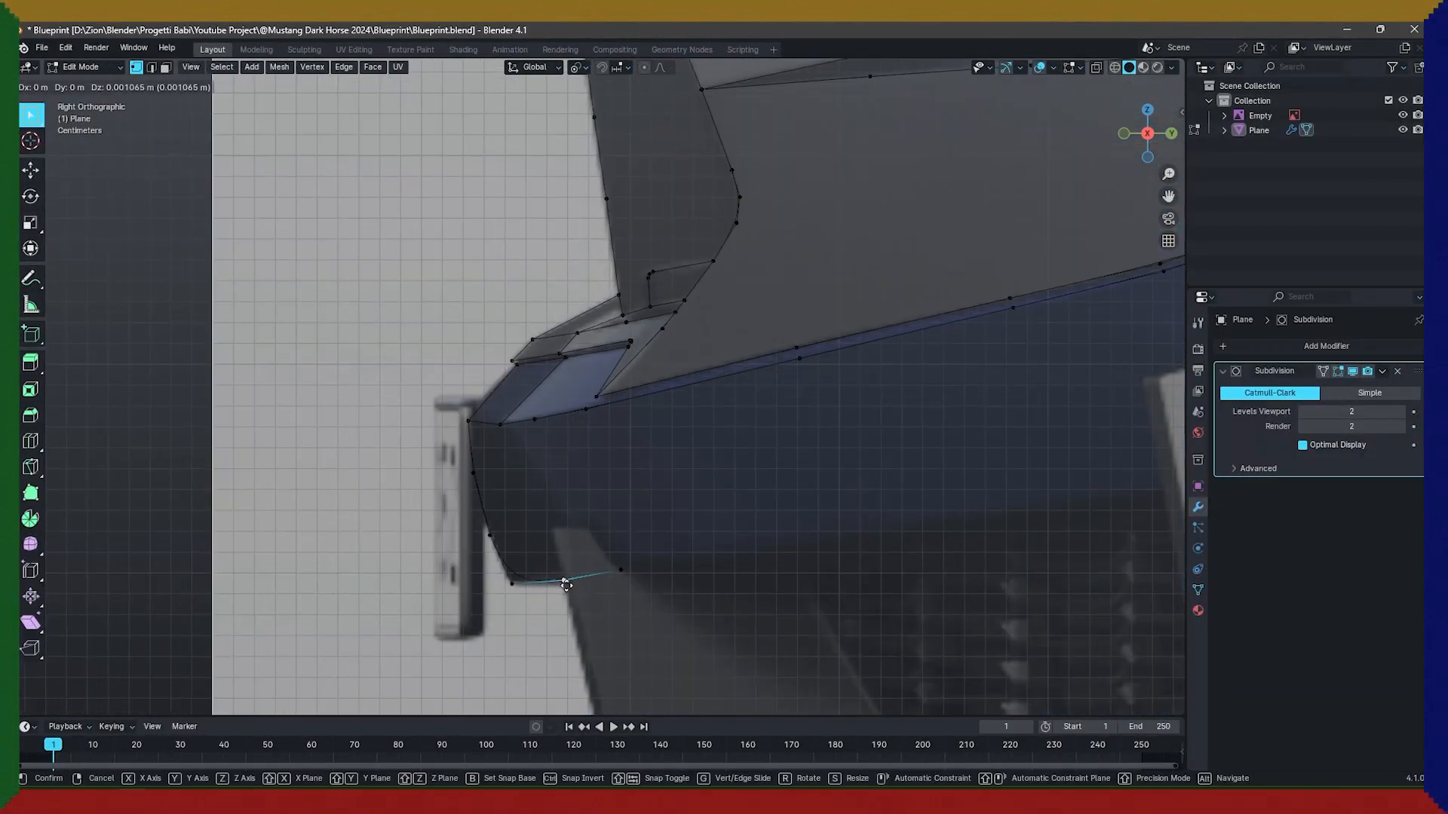
Outline the front bumper's lower edge and move the vertices of the side intake trim's upper corner onto the blueprint.
left_click(569, 544, "ctrl")
key("g")
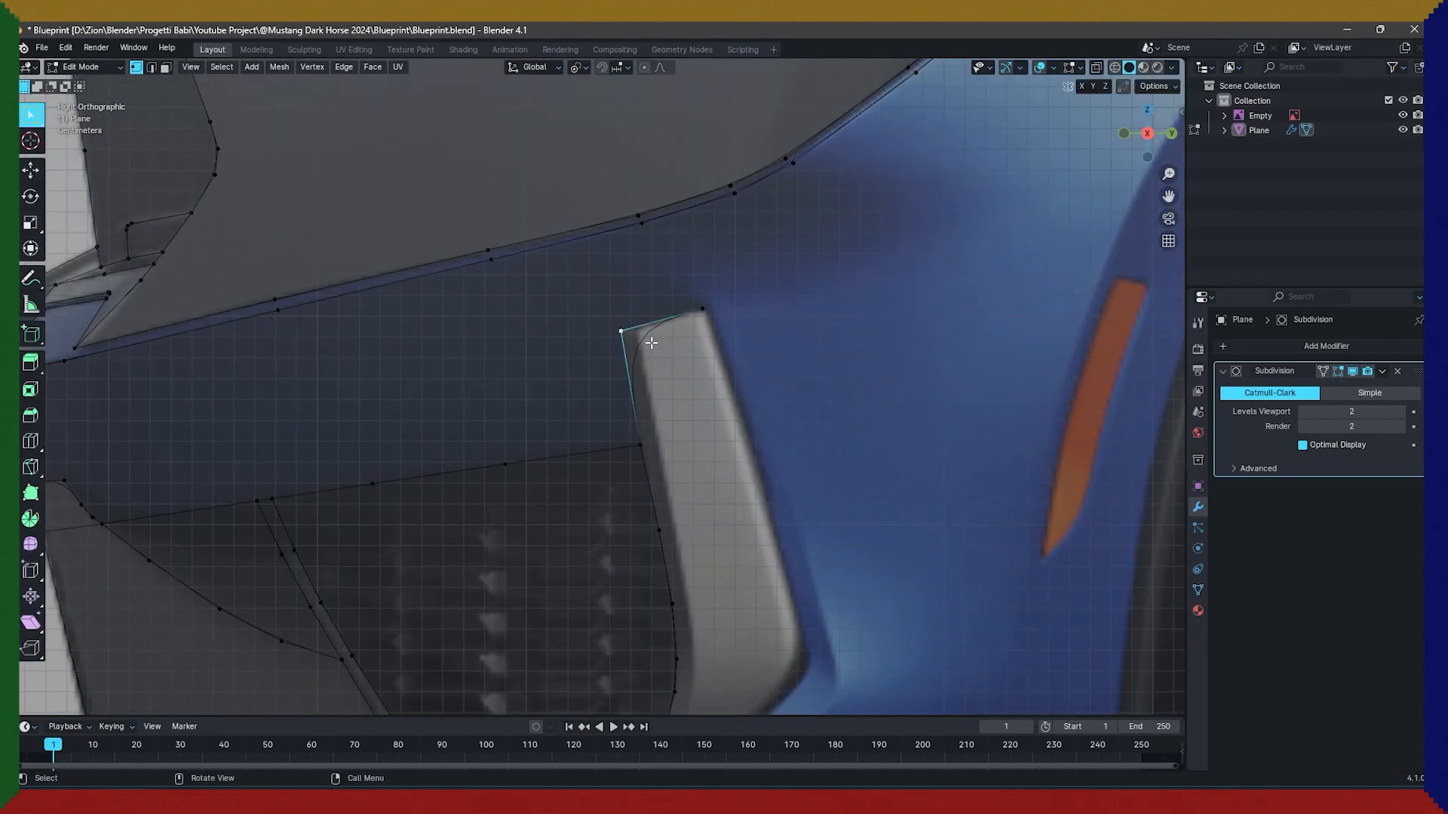
key("g")
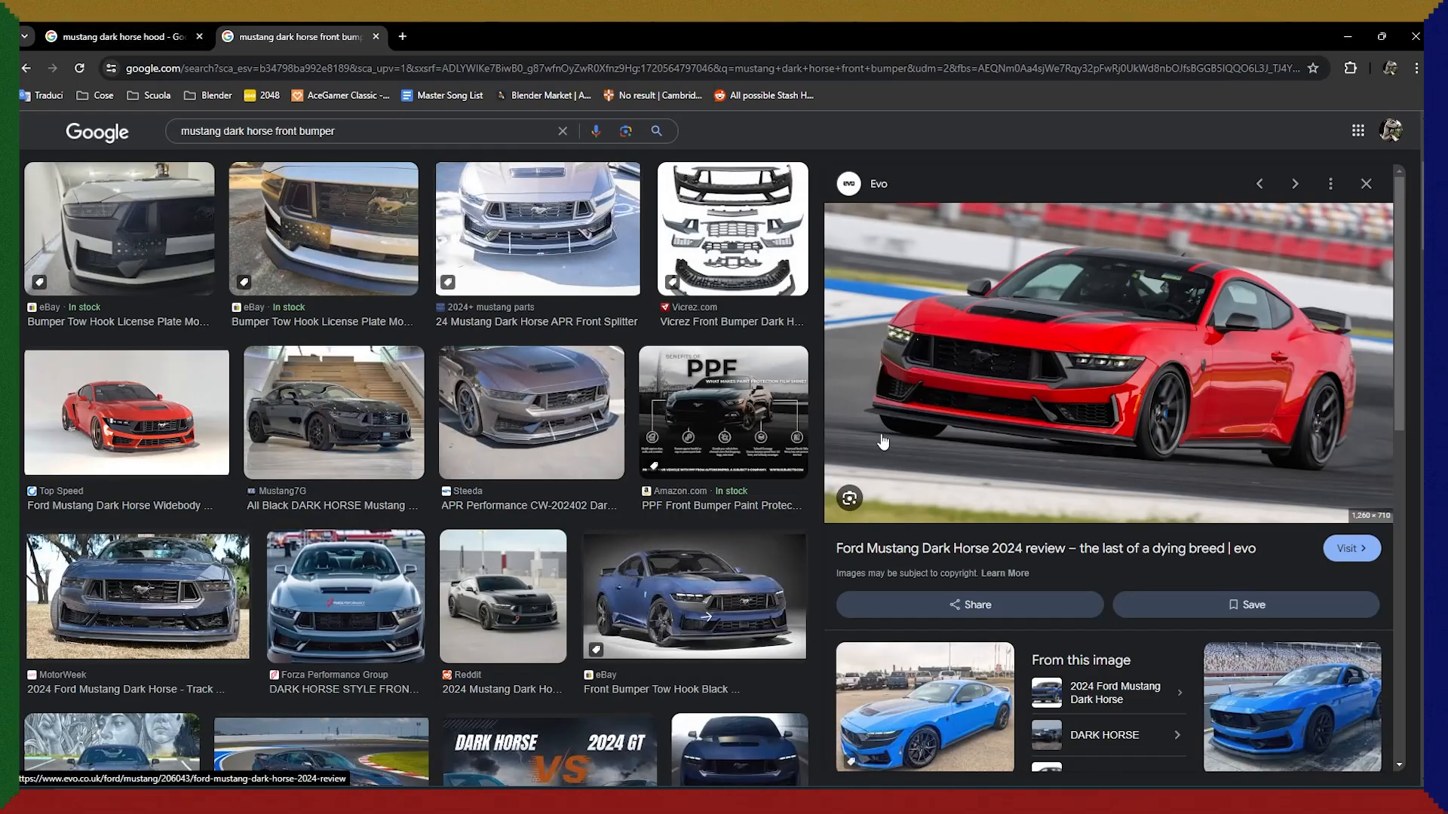
Check a front bumper reference photo in the browser and fit the vertices around the side intake and lower bumper edge.
left_click(694, 595)
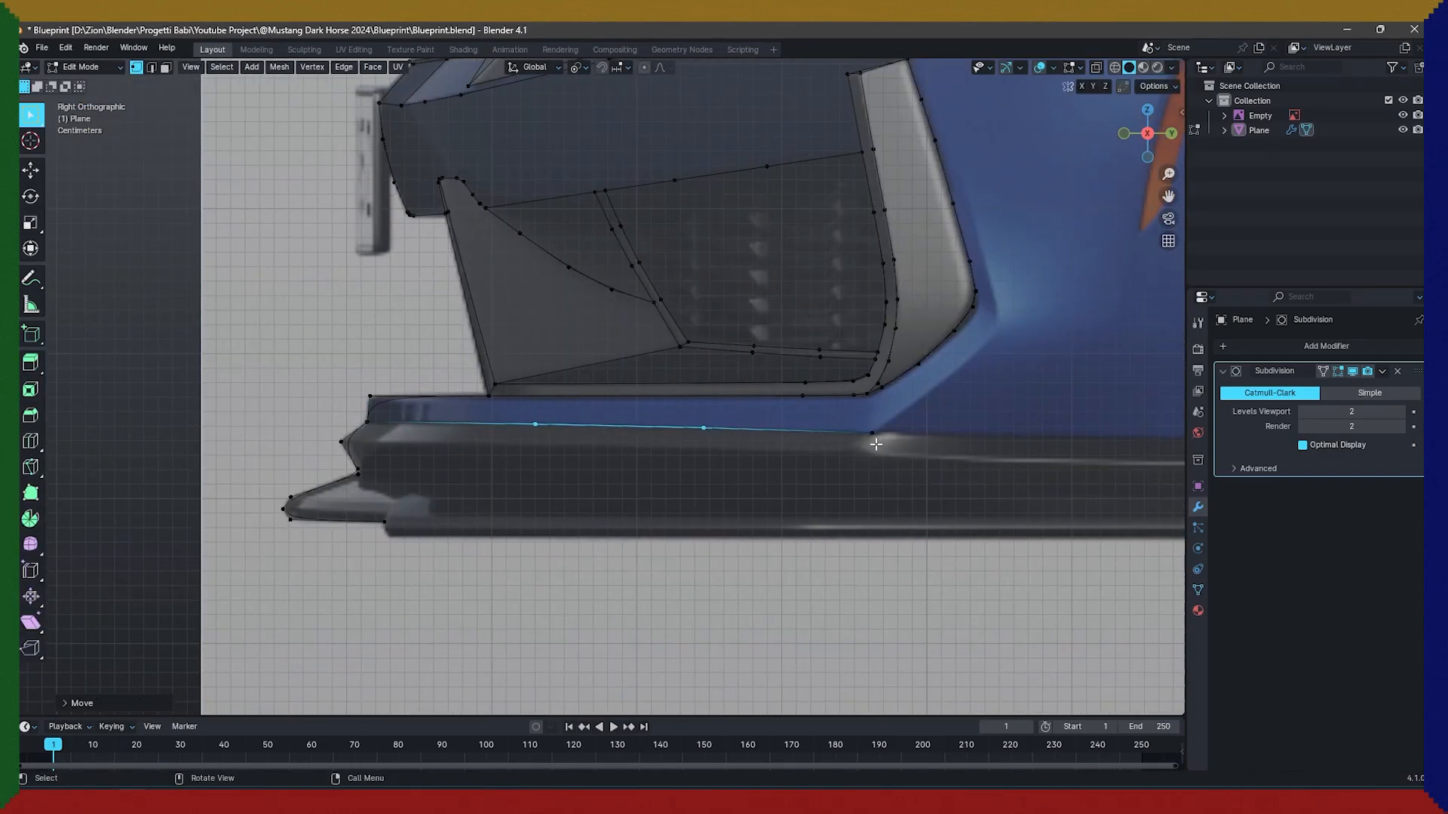
key("g")
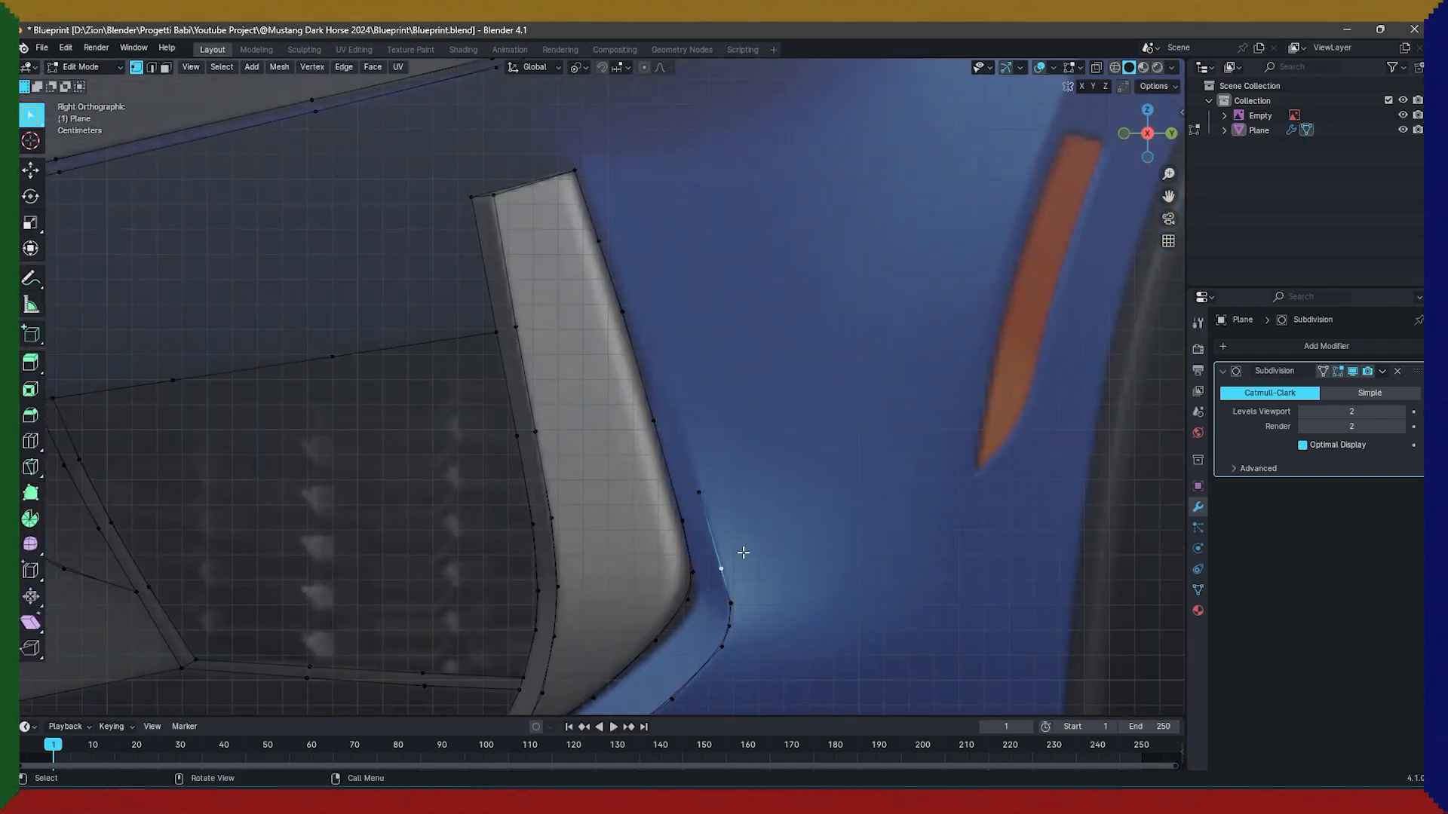
left_click_drag(473, 267, 555, 353)
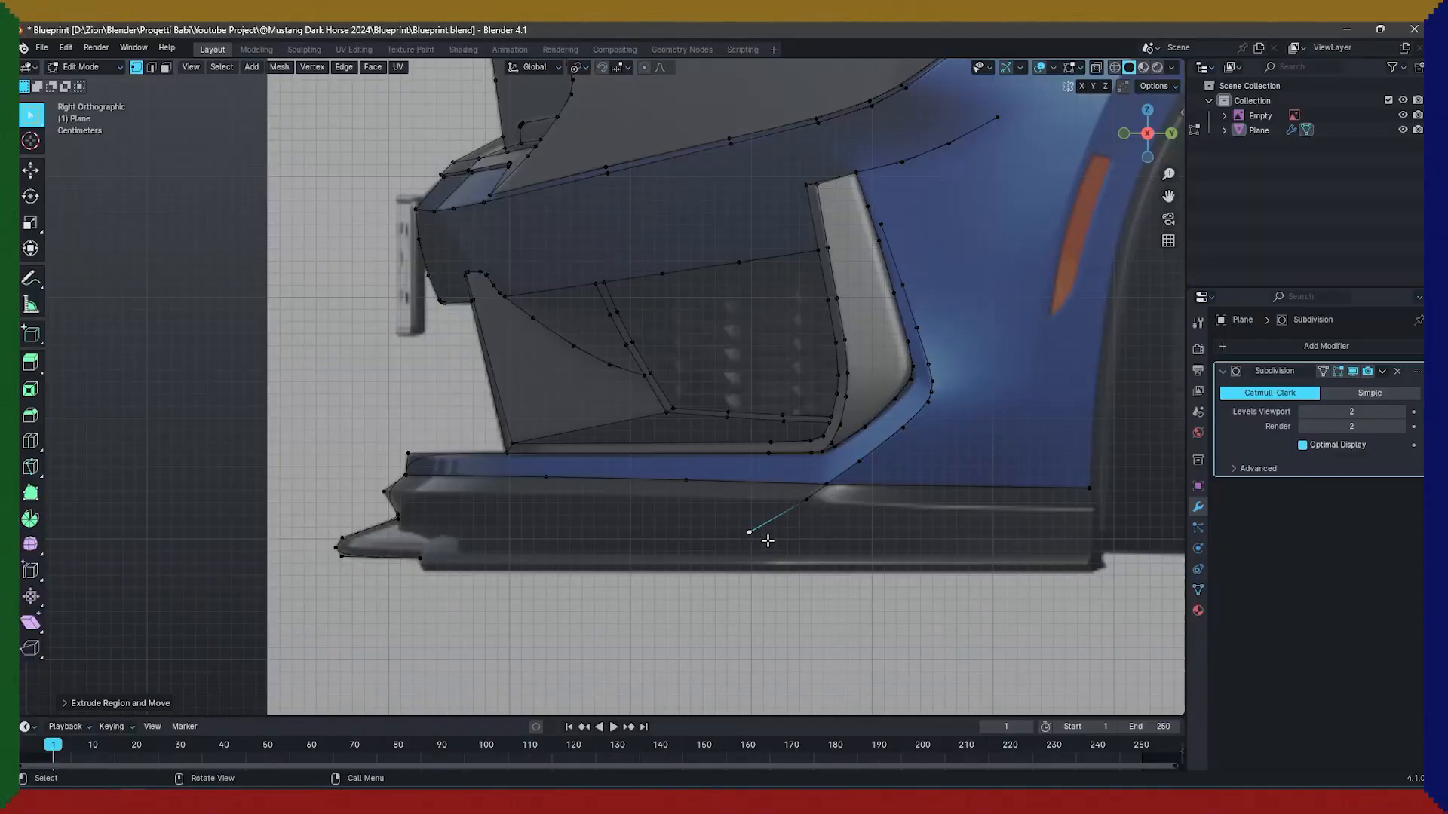
Extrude the bumper crease forward across the lower skirt and join its end to the front splitter outline with an edge.
key("e")
left_click(659, 554)
key("e")
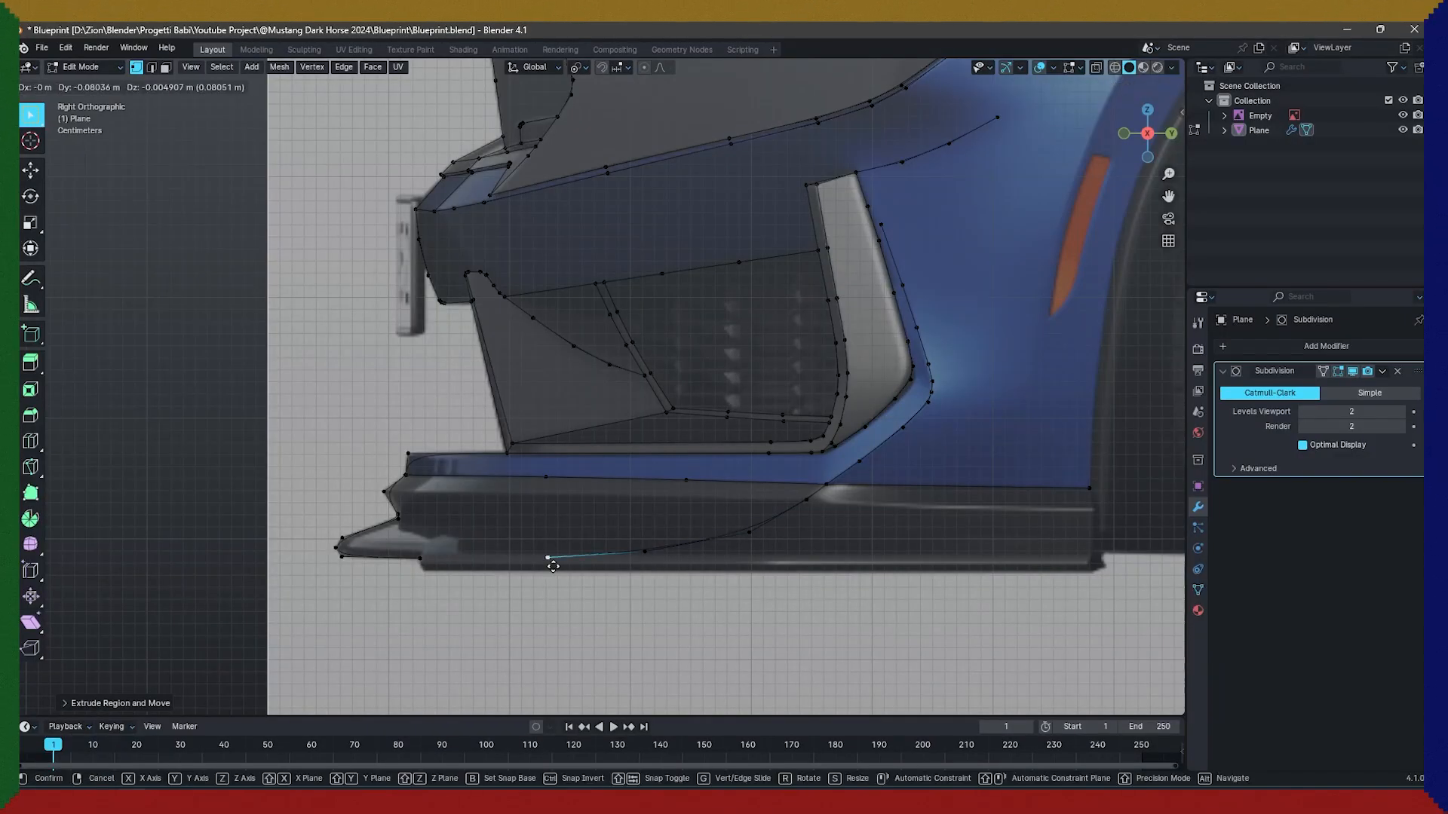
left_click(551, 559)
scroll(423, 560, "up", 2)
left_click(600, 502)
left_click(606, 520)
left_click(485, 472, "shift")
key("f")
key("Tab")
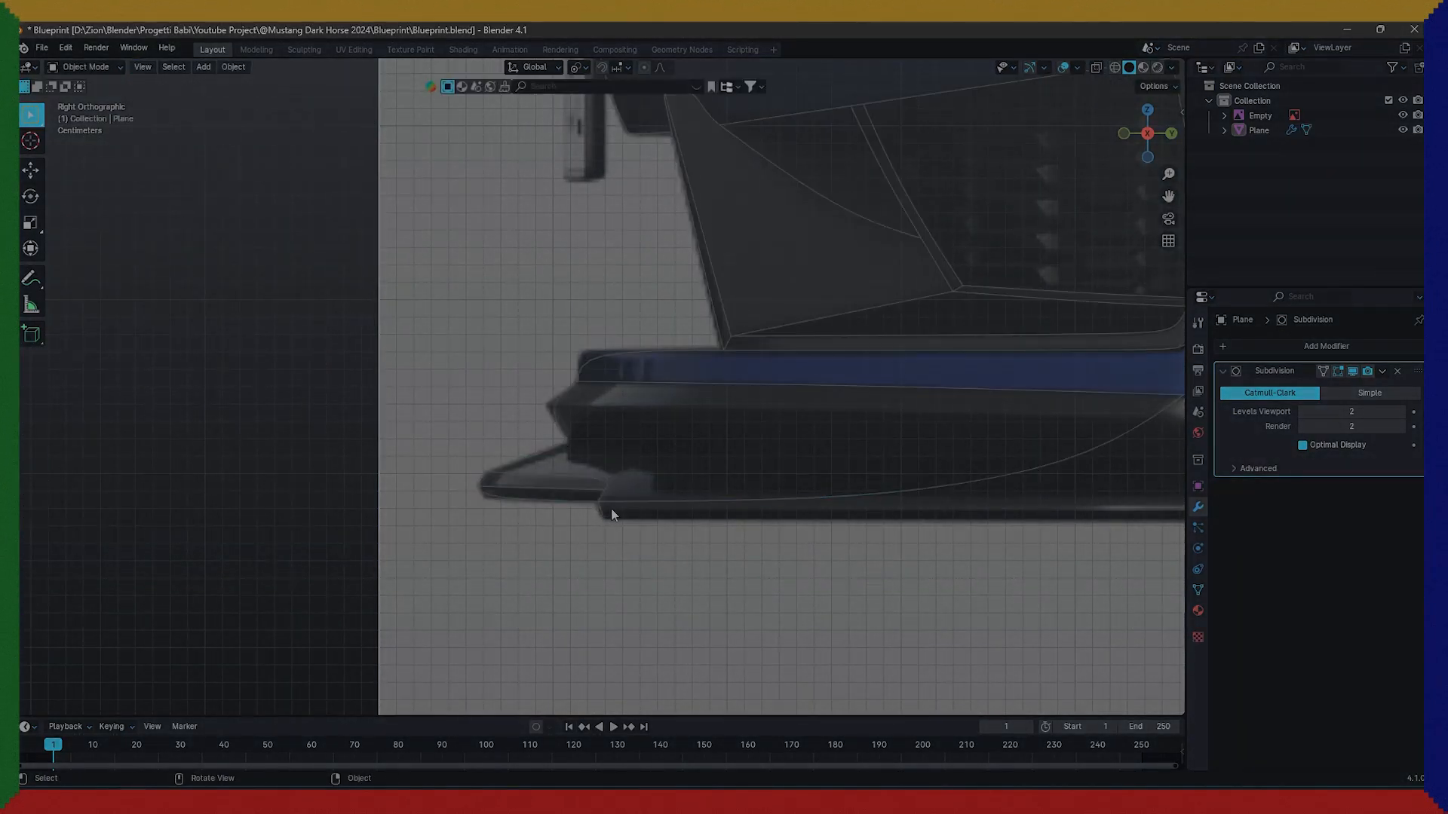
Add a loop cut to the lower bumper outline and move its vertices along Z to match the blueprint.
key("Tab")
middle_click_drag(890, 460, 609, 482, "shift")
key("g")
key("ctrl+r")
key("g")
key("z")
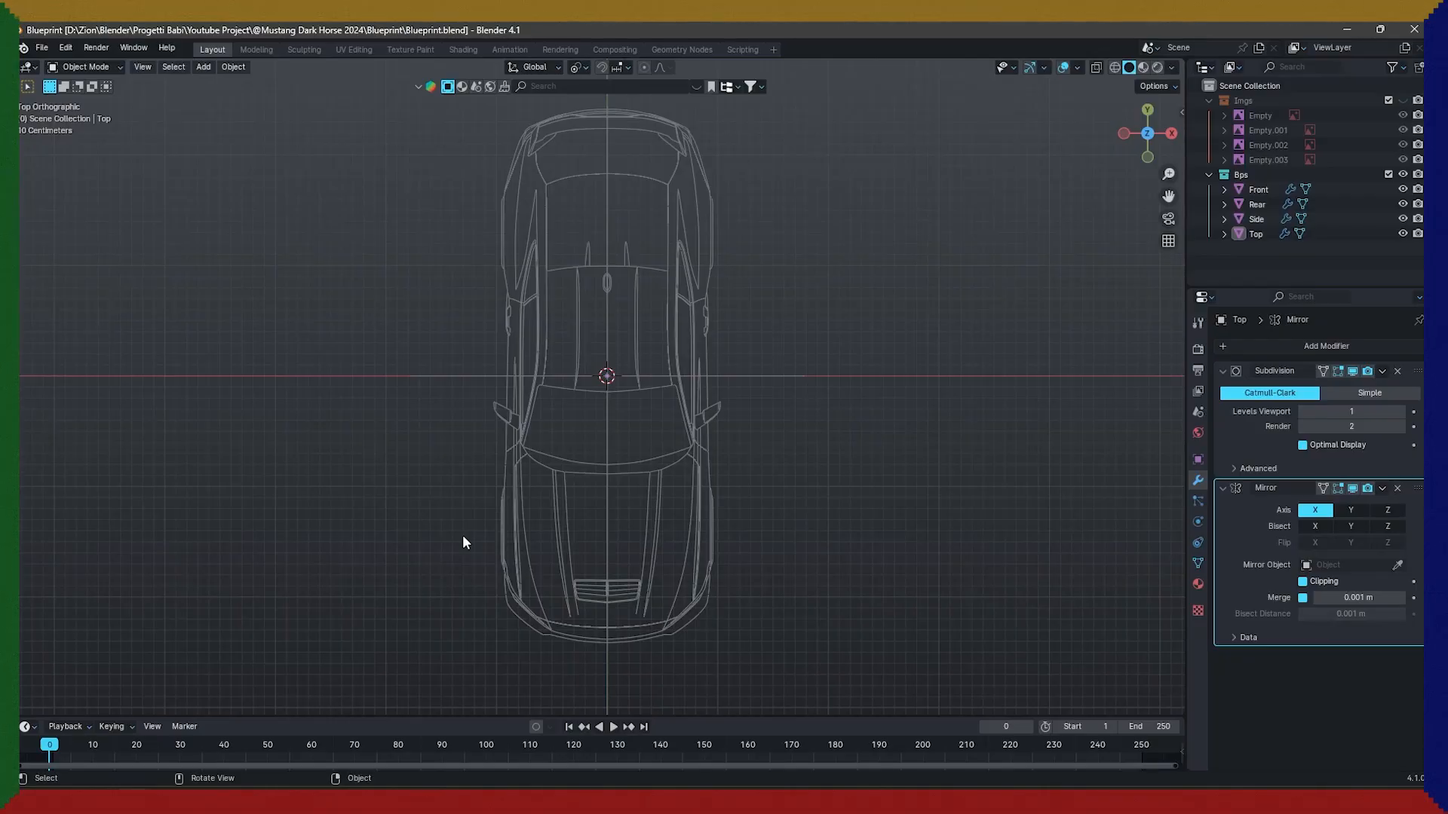
Review the finished wireframe blueprints from the front, top, side, rear and in perspective.
key("KP_1")
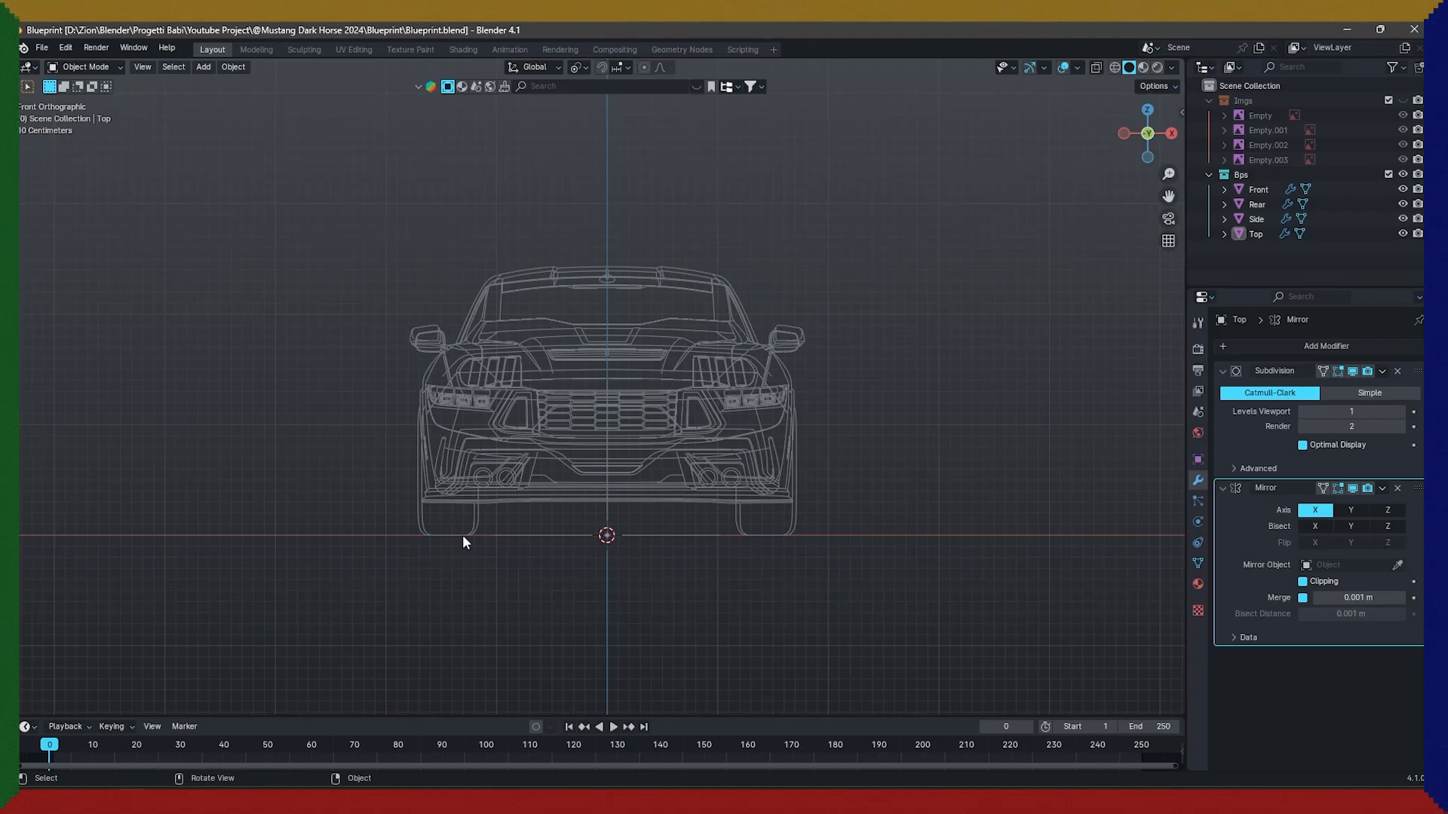
key("KP_7")
key("KP_3")
key("ctrl+KP_1")
middle_click_drag(463, 535, 762, 550)
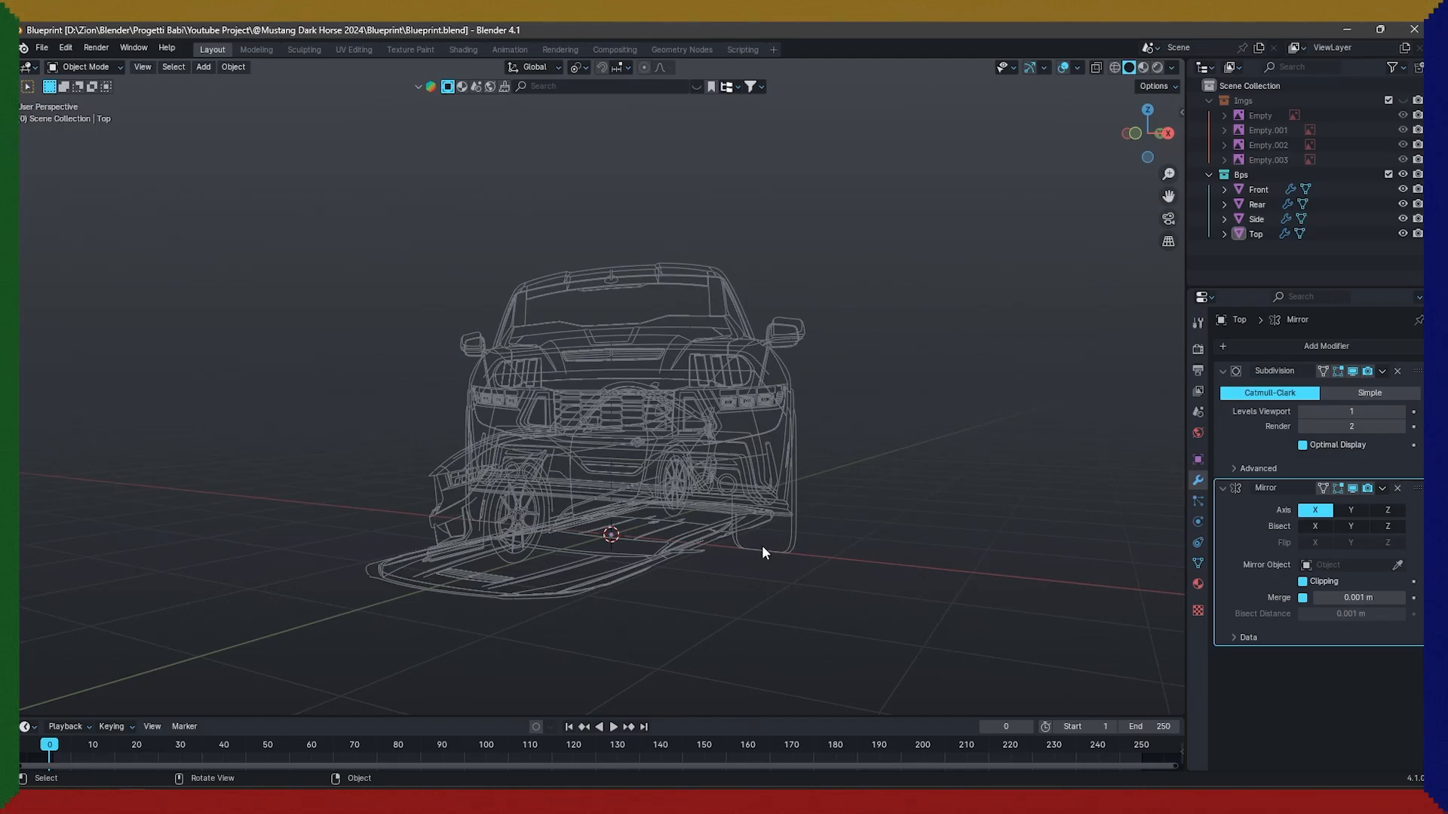
scroll(761, 546, "down", 3)
middle_click_drag(758, 549, 591, 568)
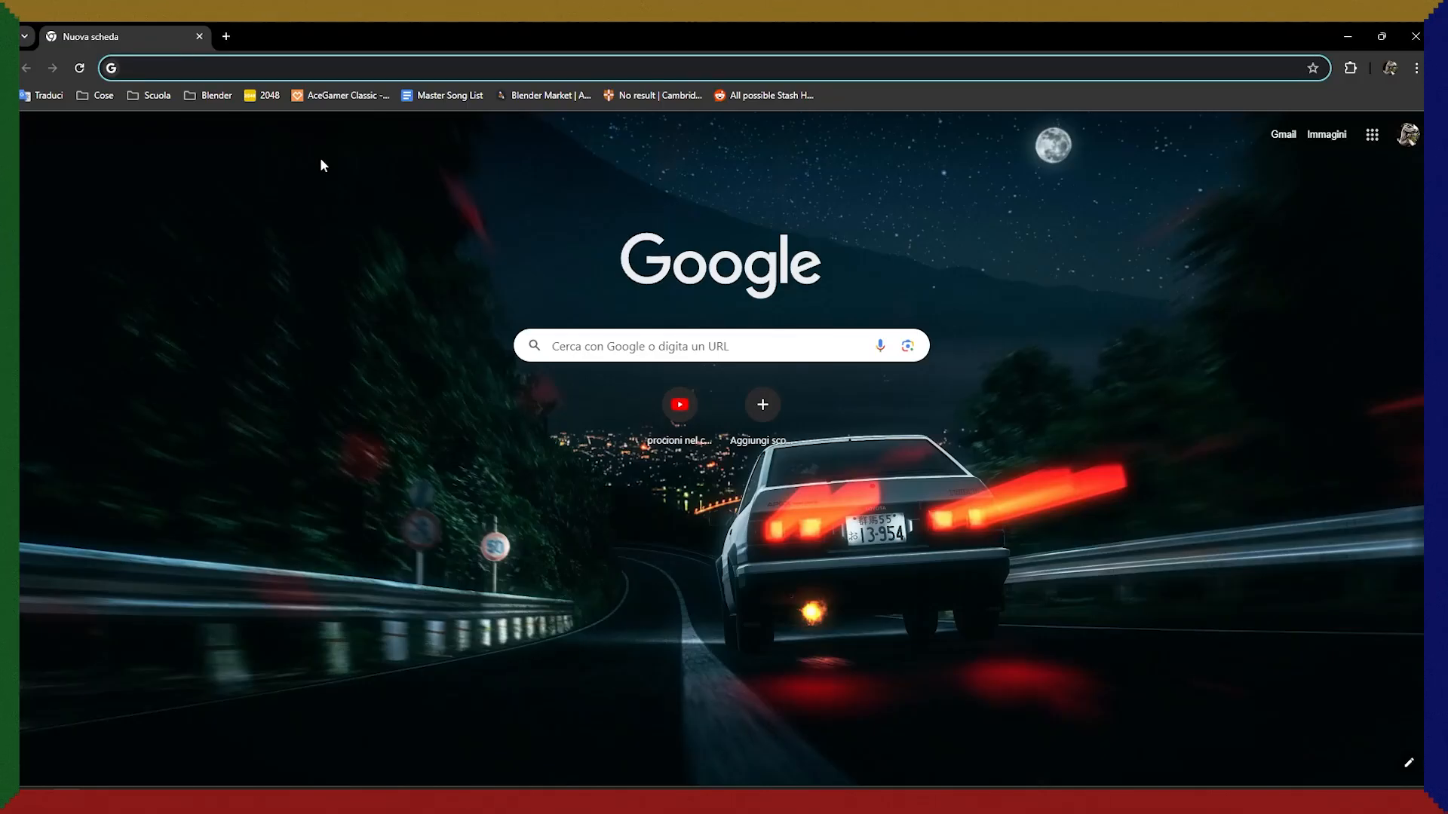
Search the web for "Mustang Dark horse specs" and open the Specifications section on Ford's Dark Horse page.
type("Mustang Dark horse specs")
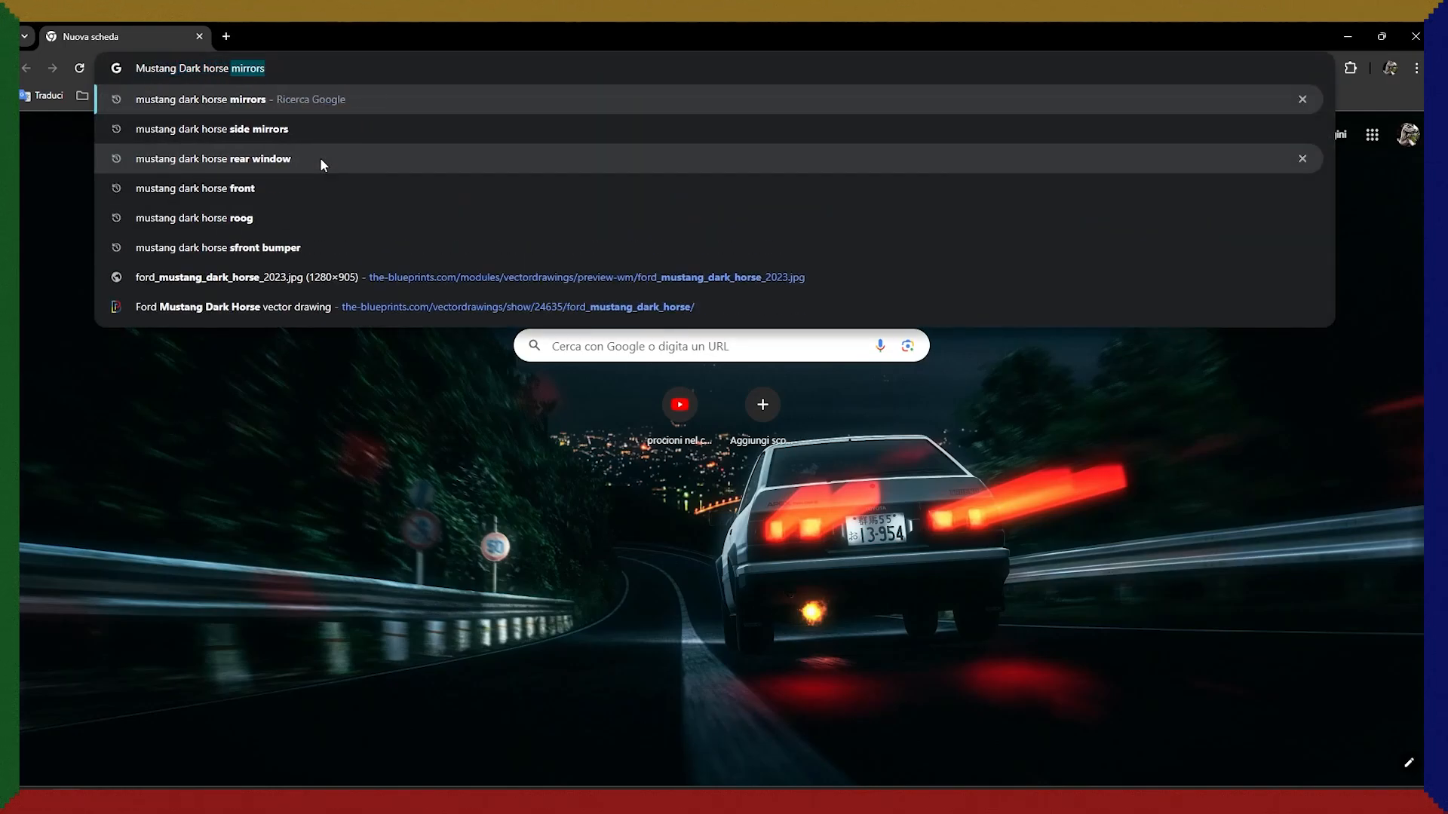
key("Return")
left_click(231, 266)
scroll(382, 310, "down", 15)
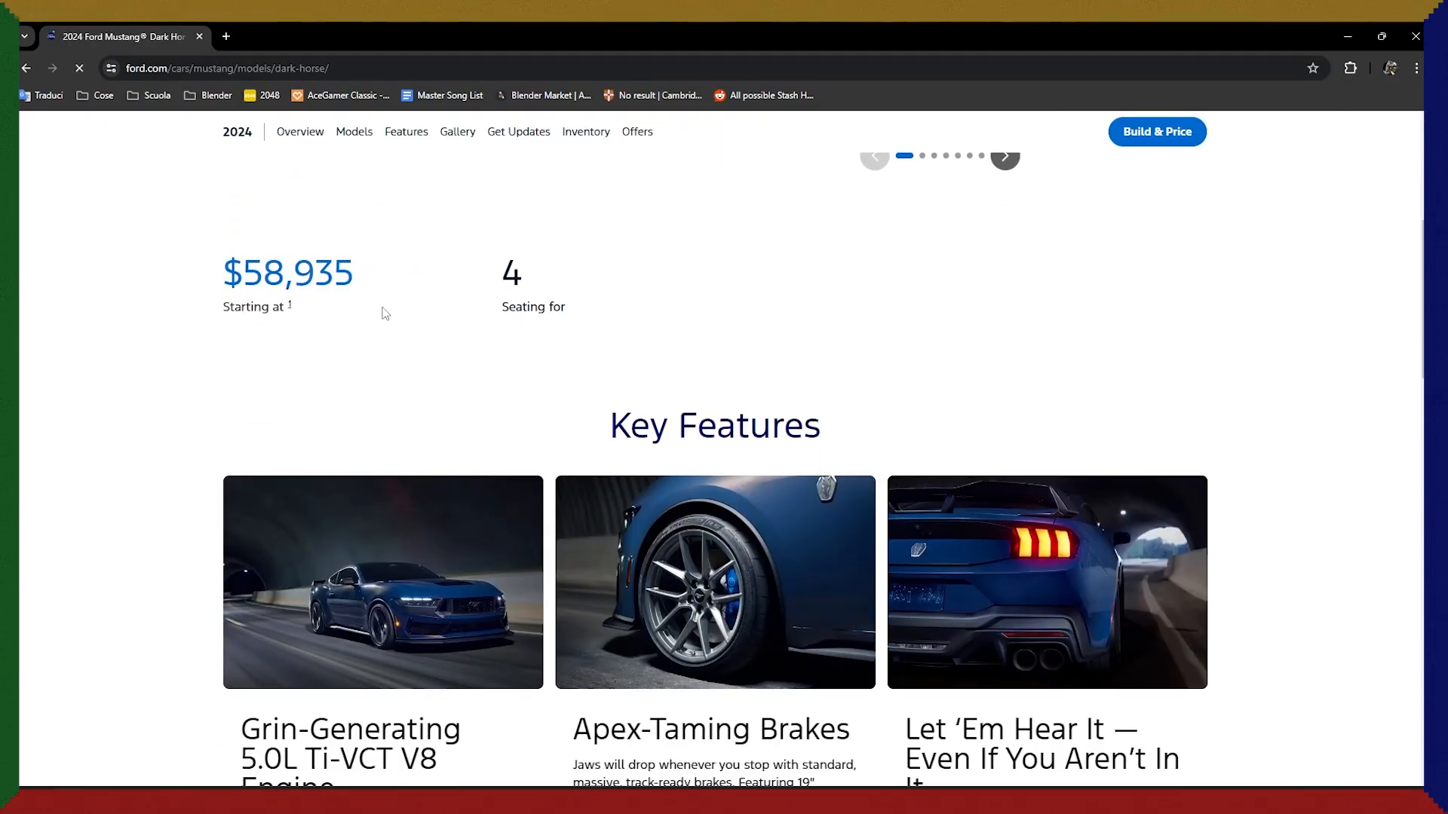
left_click(343, 646)
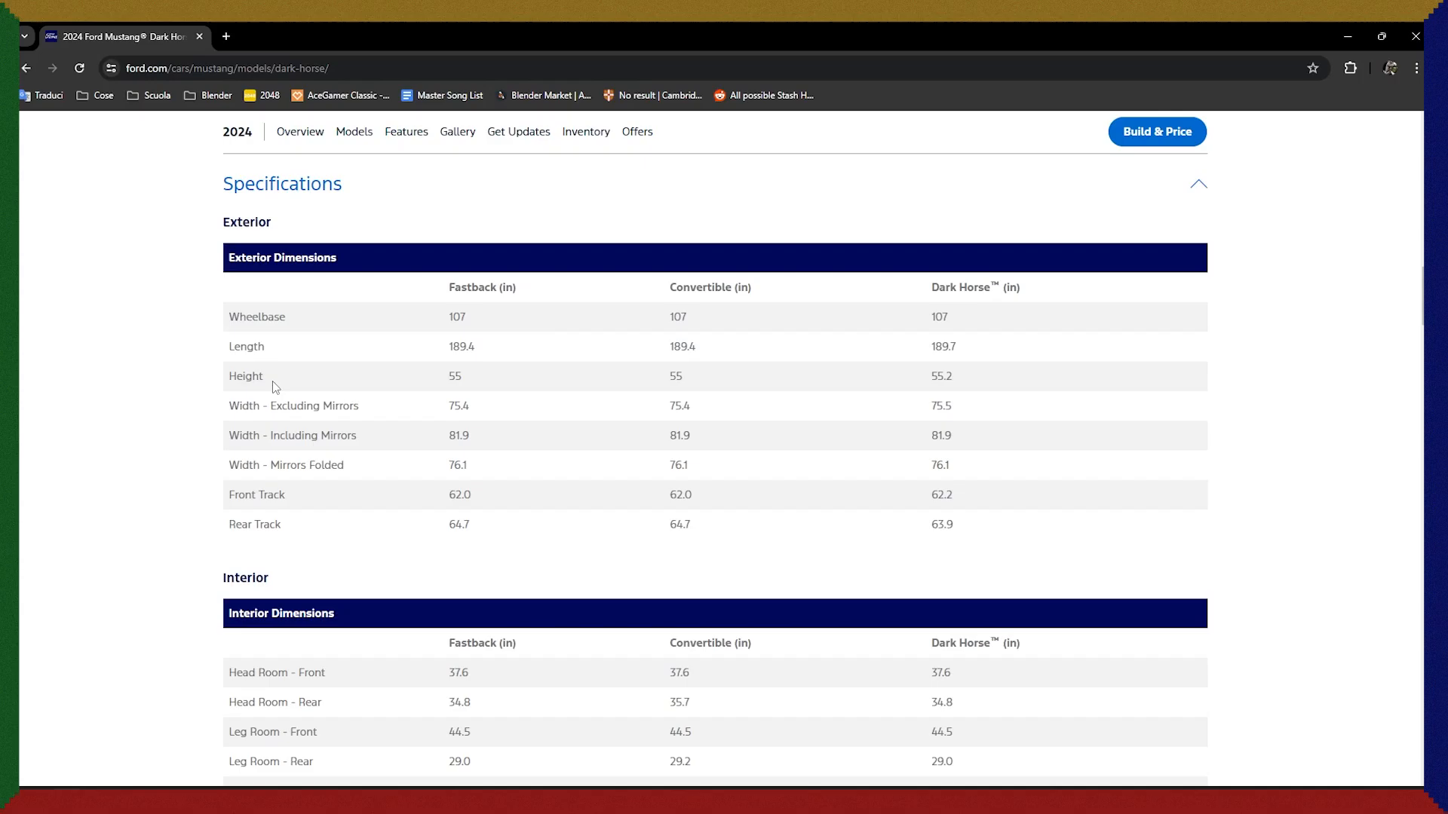
Convert the Fastback length of 189.4 inches to centimetres using a web search for "inch in cm".
left_click_drag(449, 346, 459, 346)
left_click(222, 28)
type("inch in cm")
key("Return")
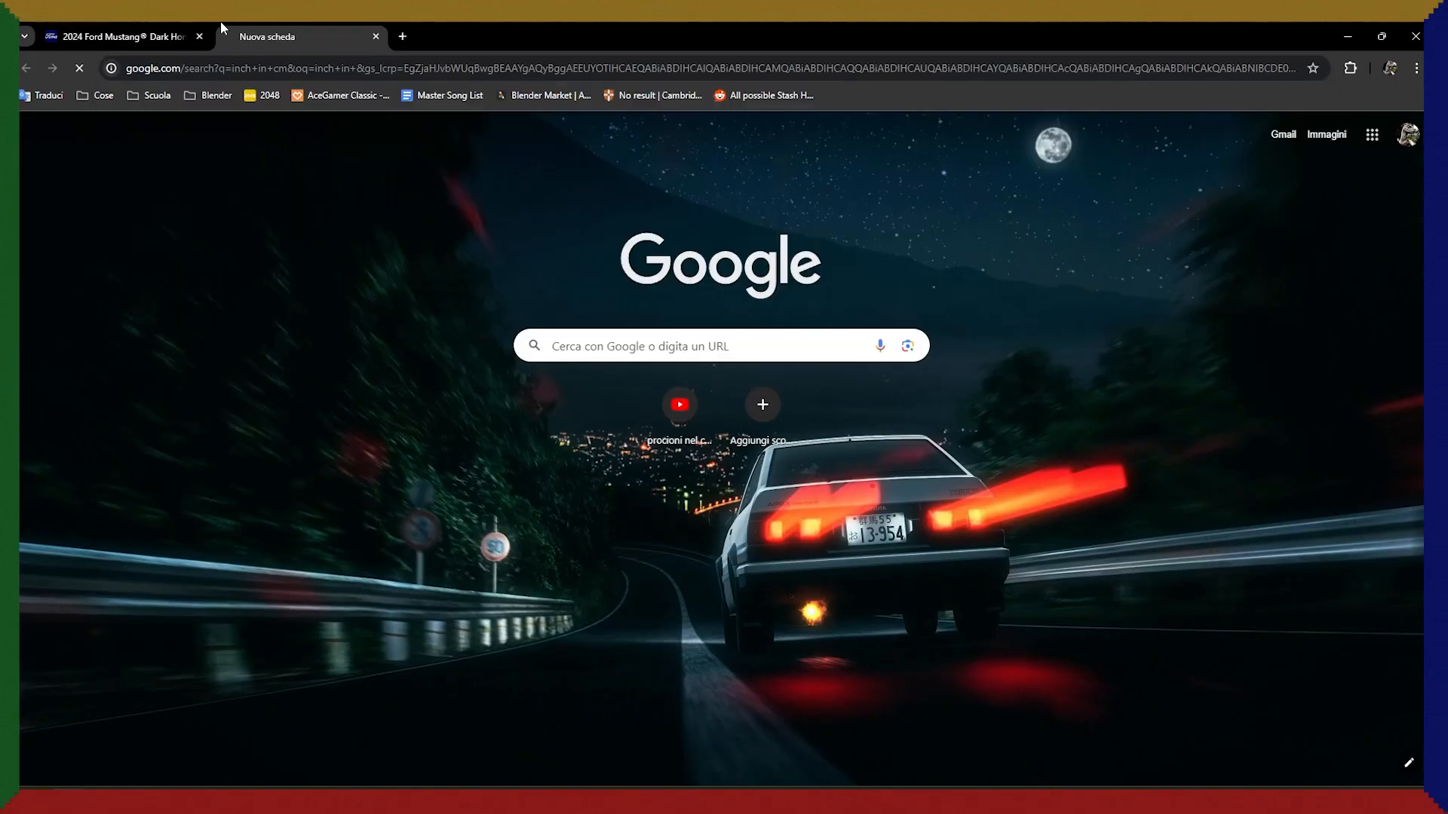
left_click(158, 36)
left_click(315, 34)
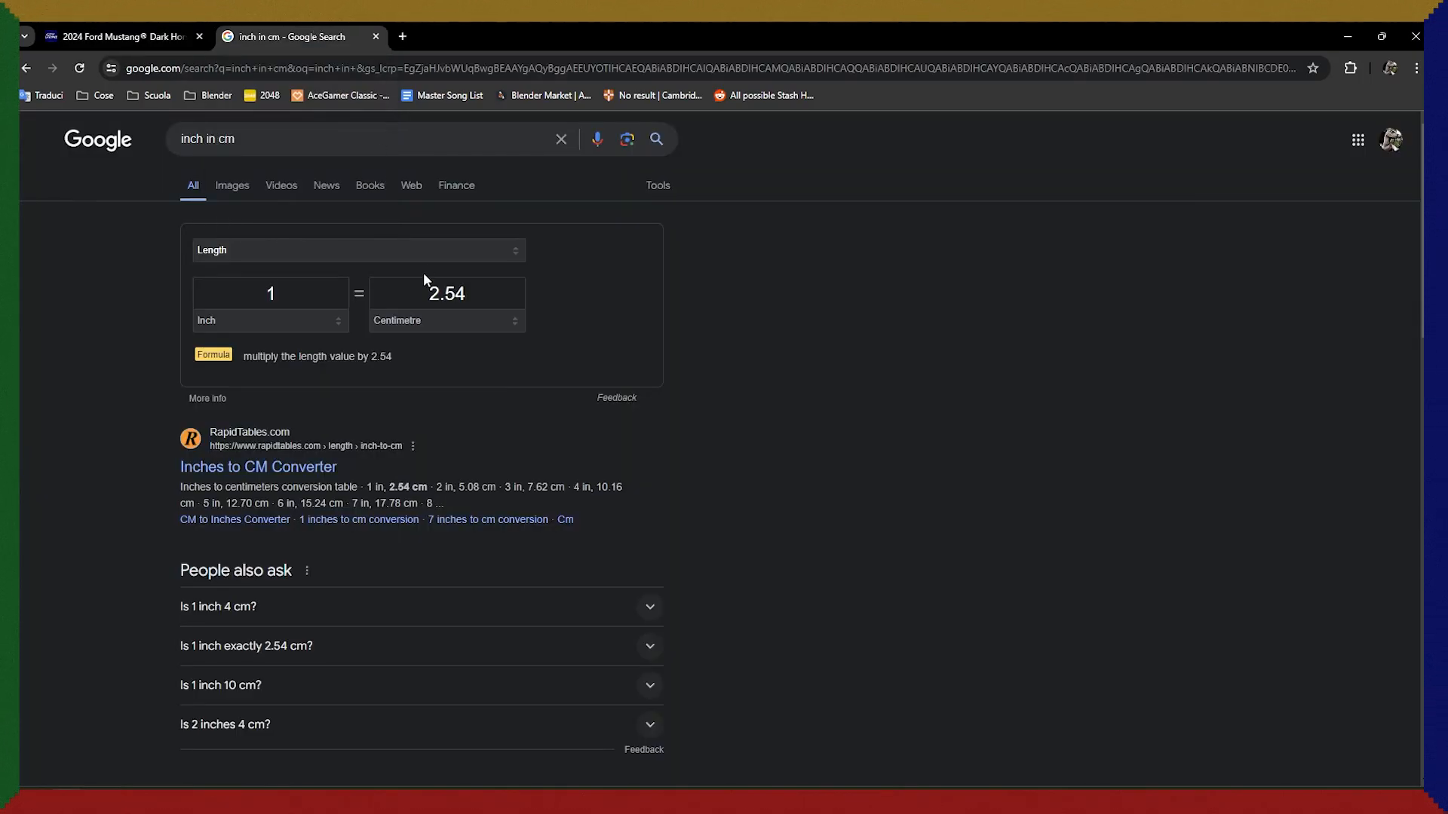
type("189")
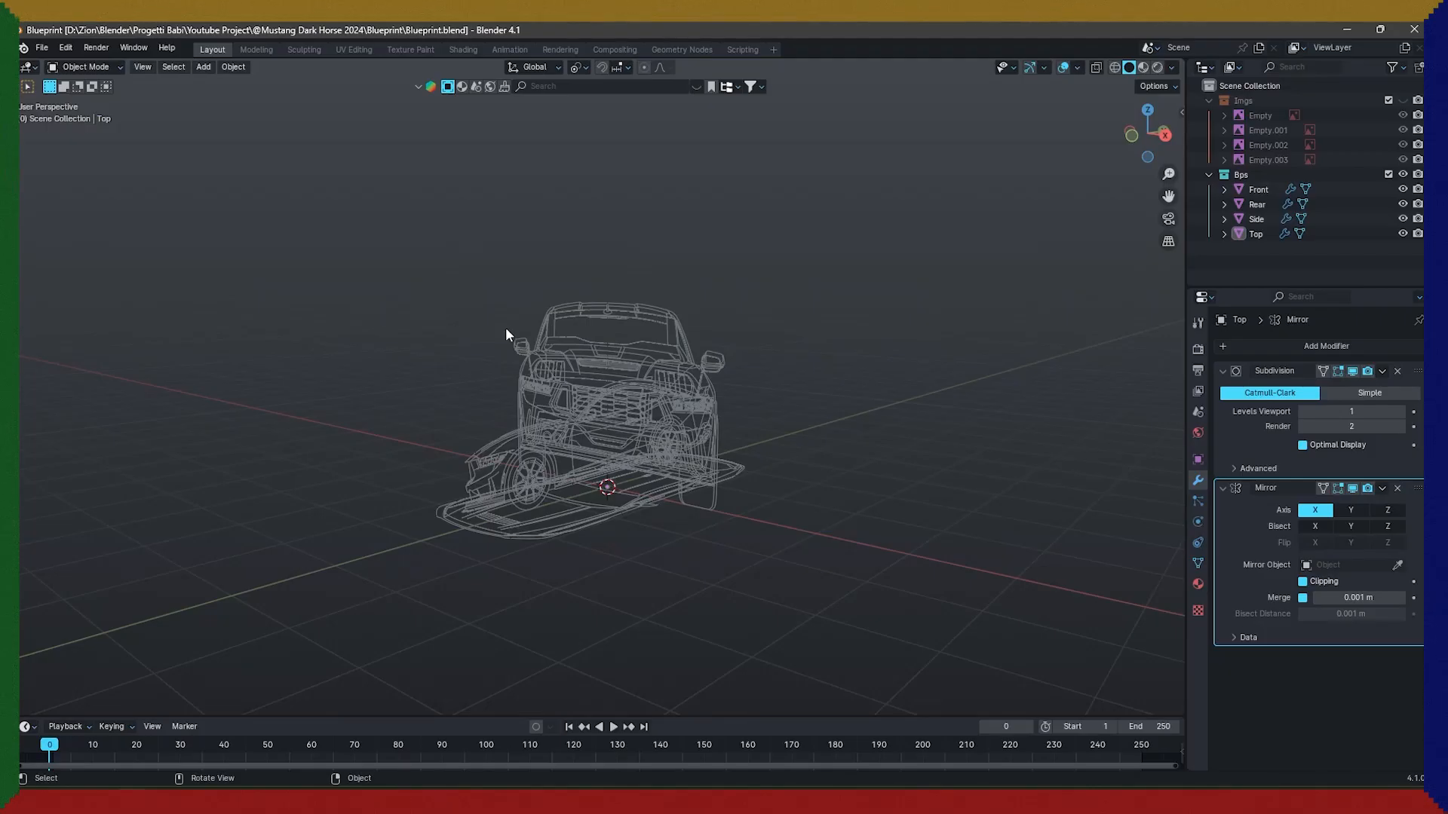
Switch to Blender, add a cube and rename it "Specs".
key("shift+a")
mouse_move(879, 394)
left_click(954, 428)
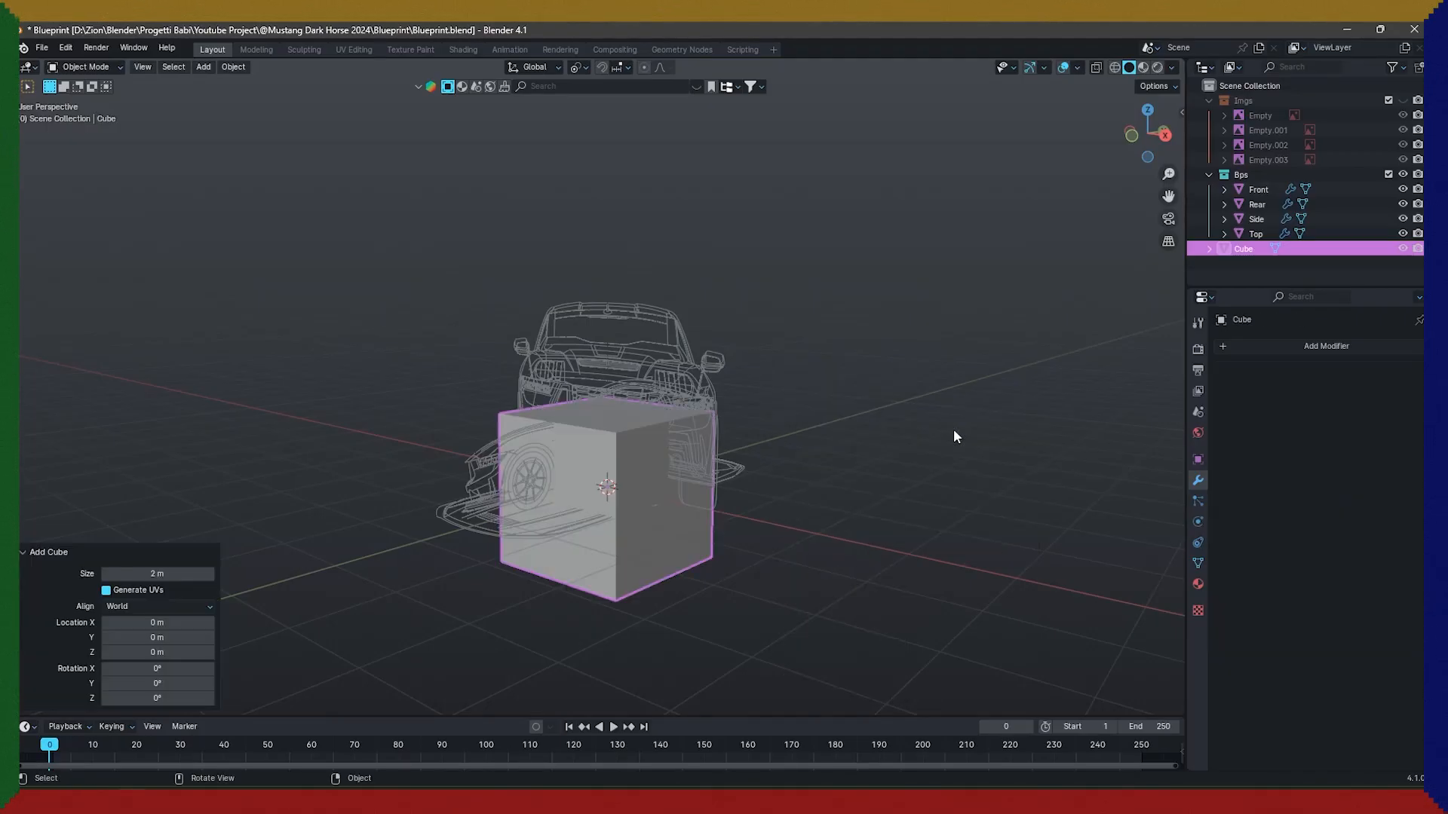
key("F2")
type("Specs")
key("Return")
Set the Specs cube's Y dimension to 4.81 m.
key("n")
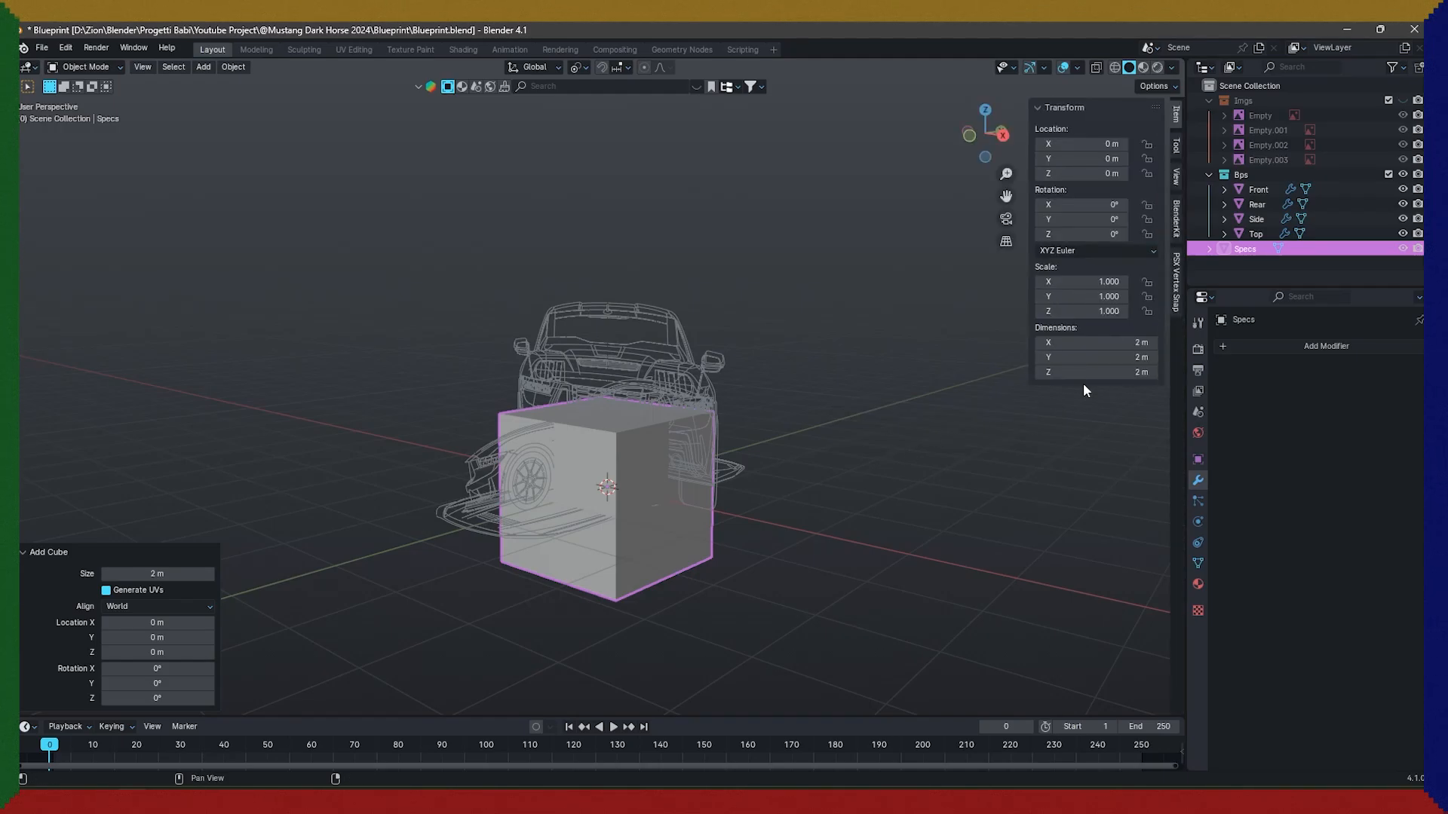
left_click(1116, 358)
type("4.8")
key("Return")
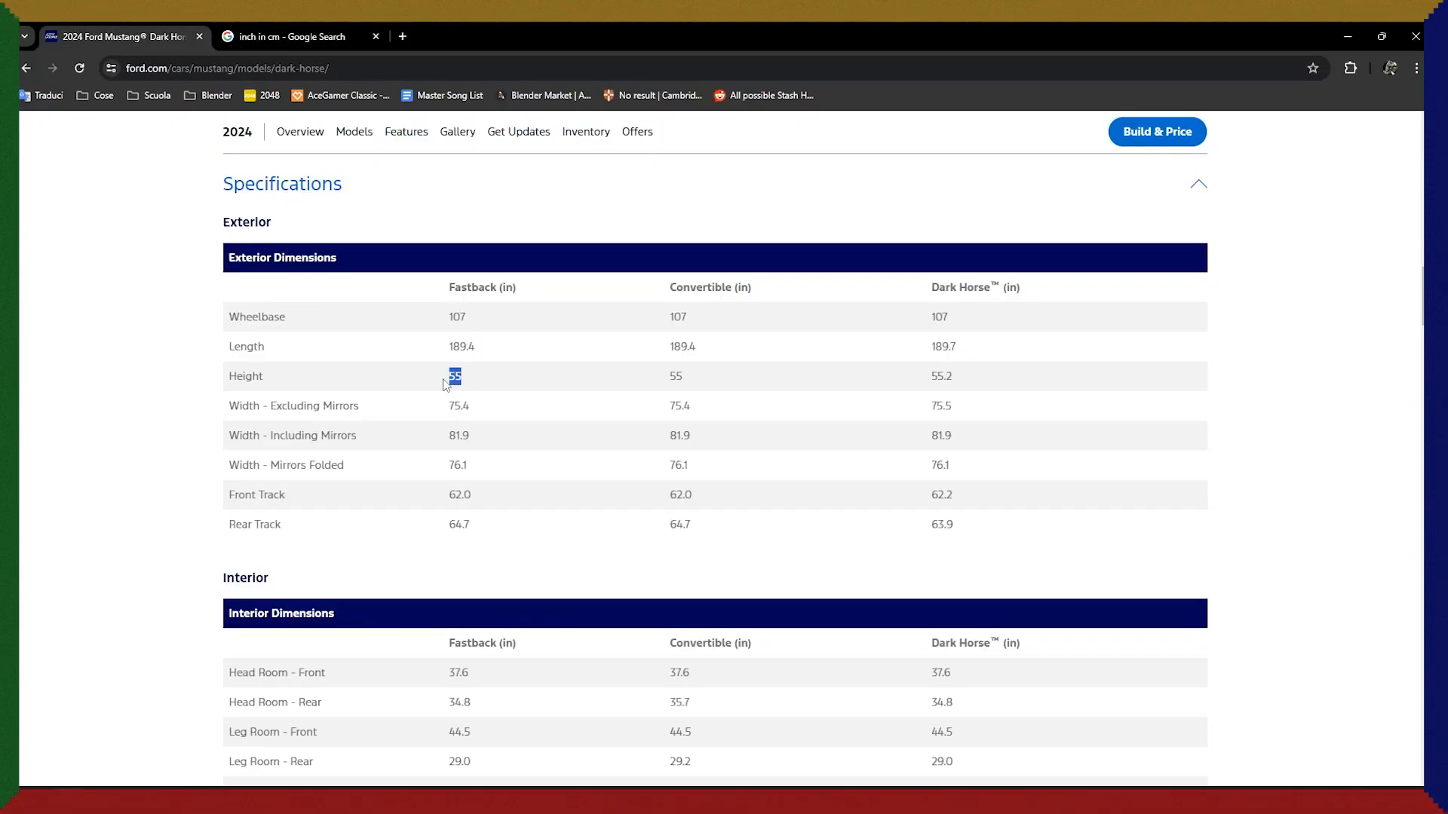
Convert the 55 inch car height to centimetres in the browser and set the cube's Z dimension to 1.4 m in Blender.
key("ctrl+Tab")
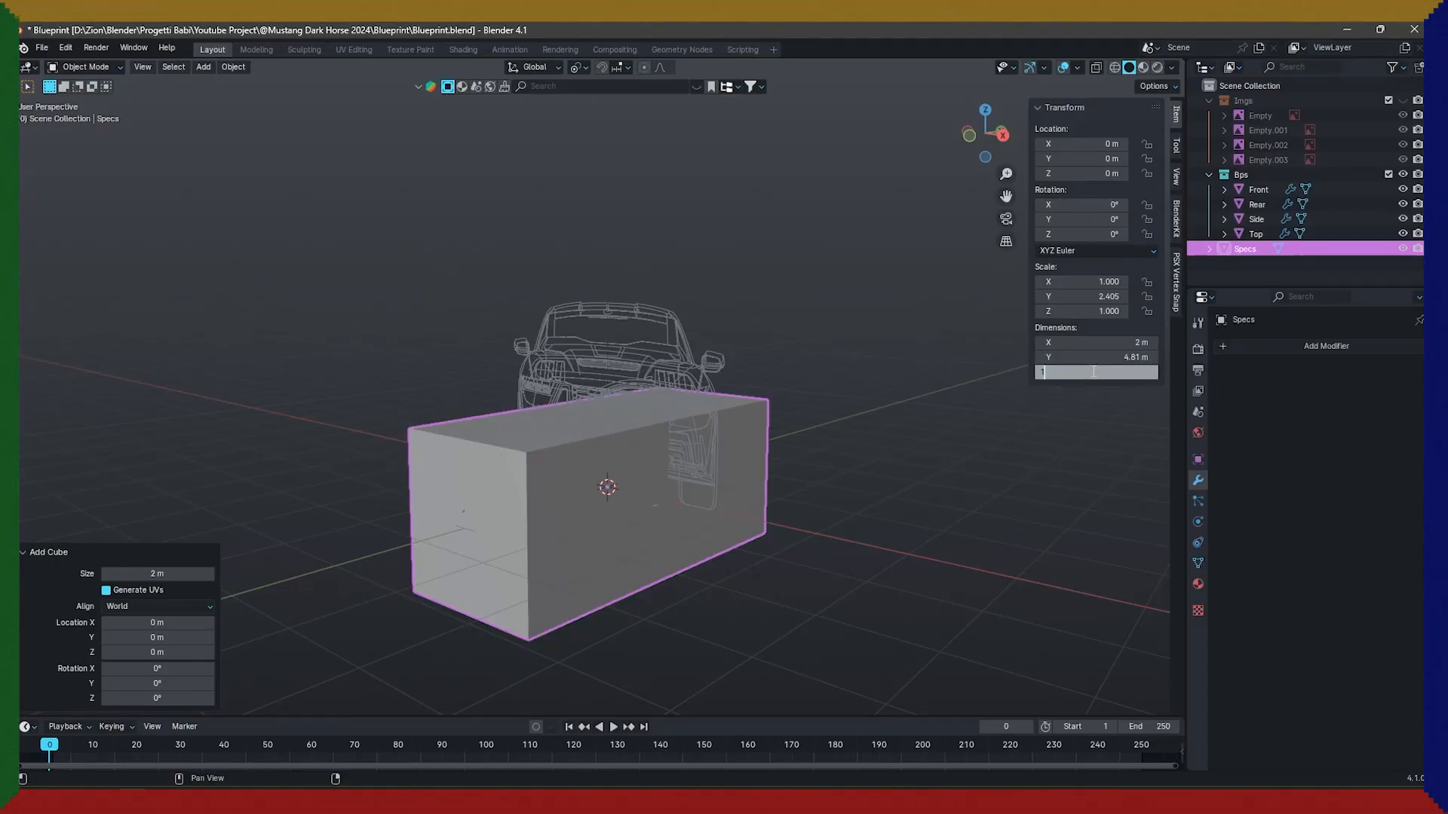
type("4")
key("Return")
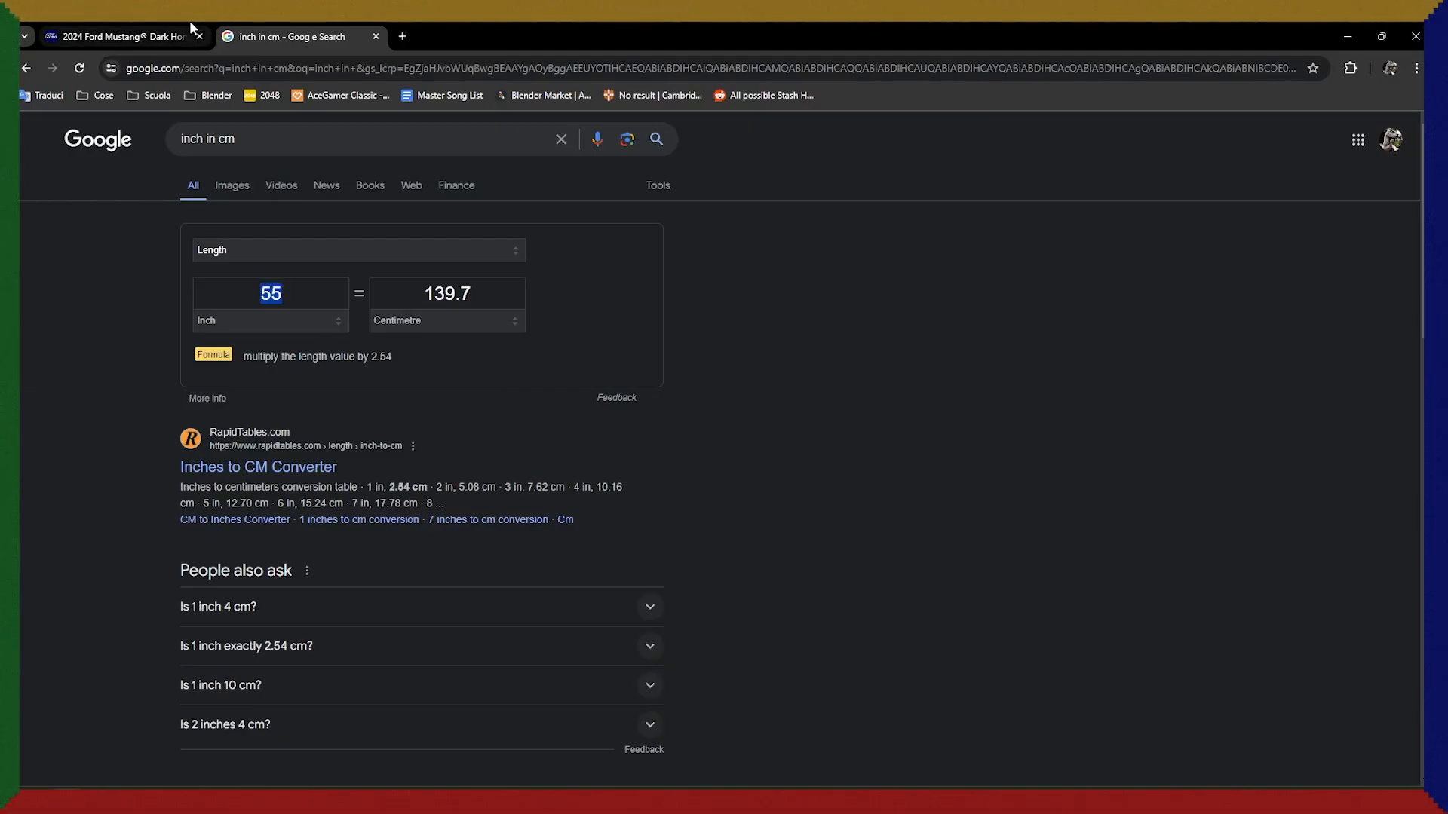
Return to Blender, set the Specs cube's X dimension to 2.08 m and move it up 0.7 m along Z.
left_click(188, 30)
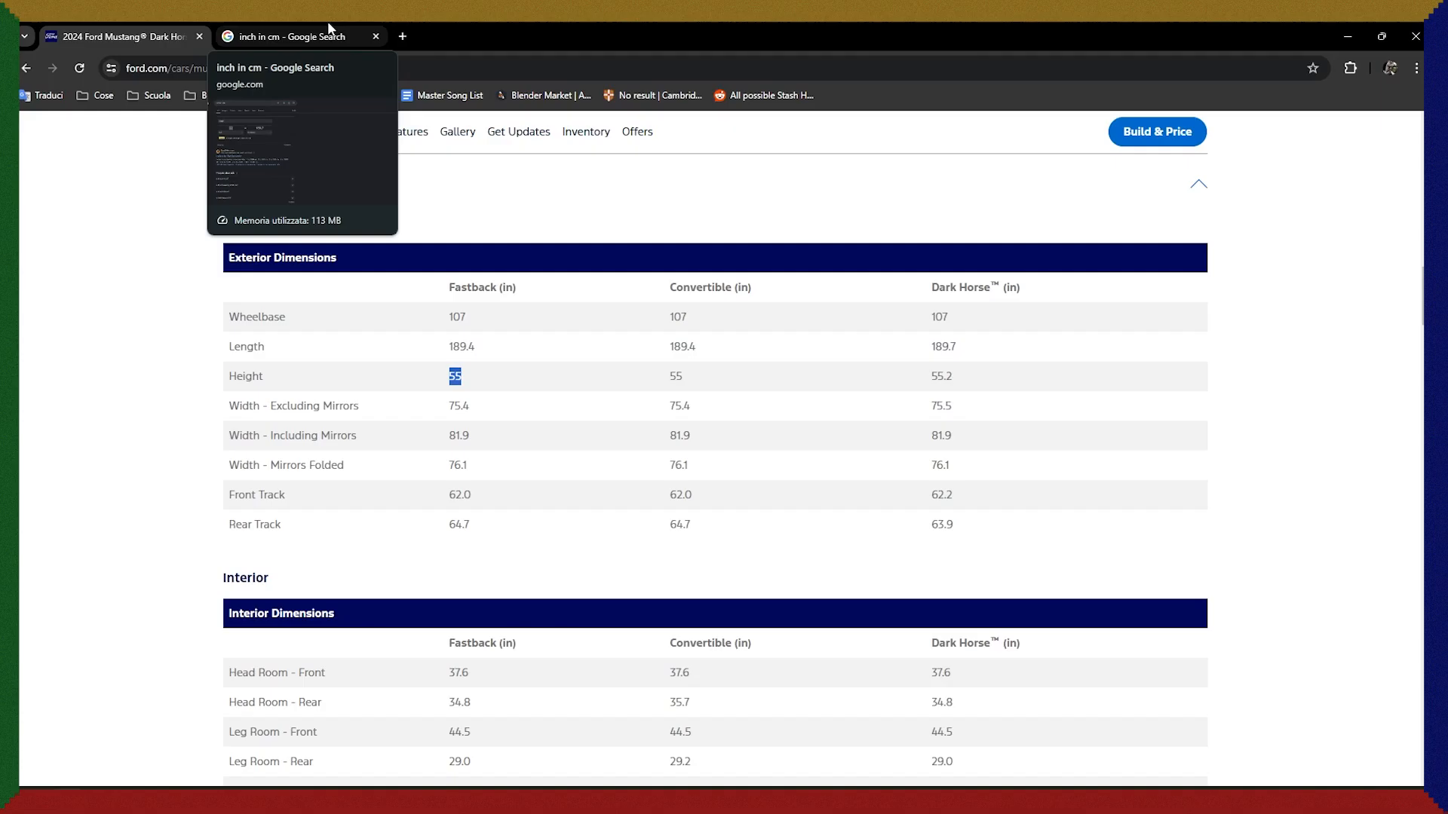
key("ctrl+w")
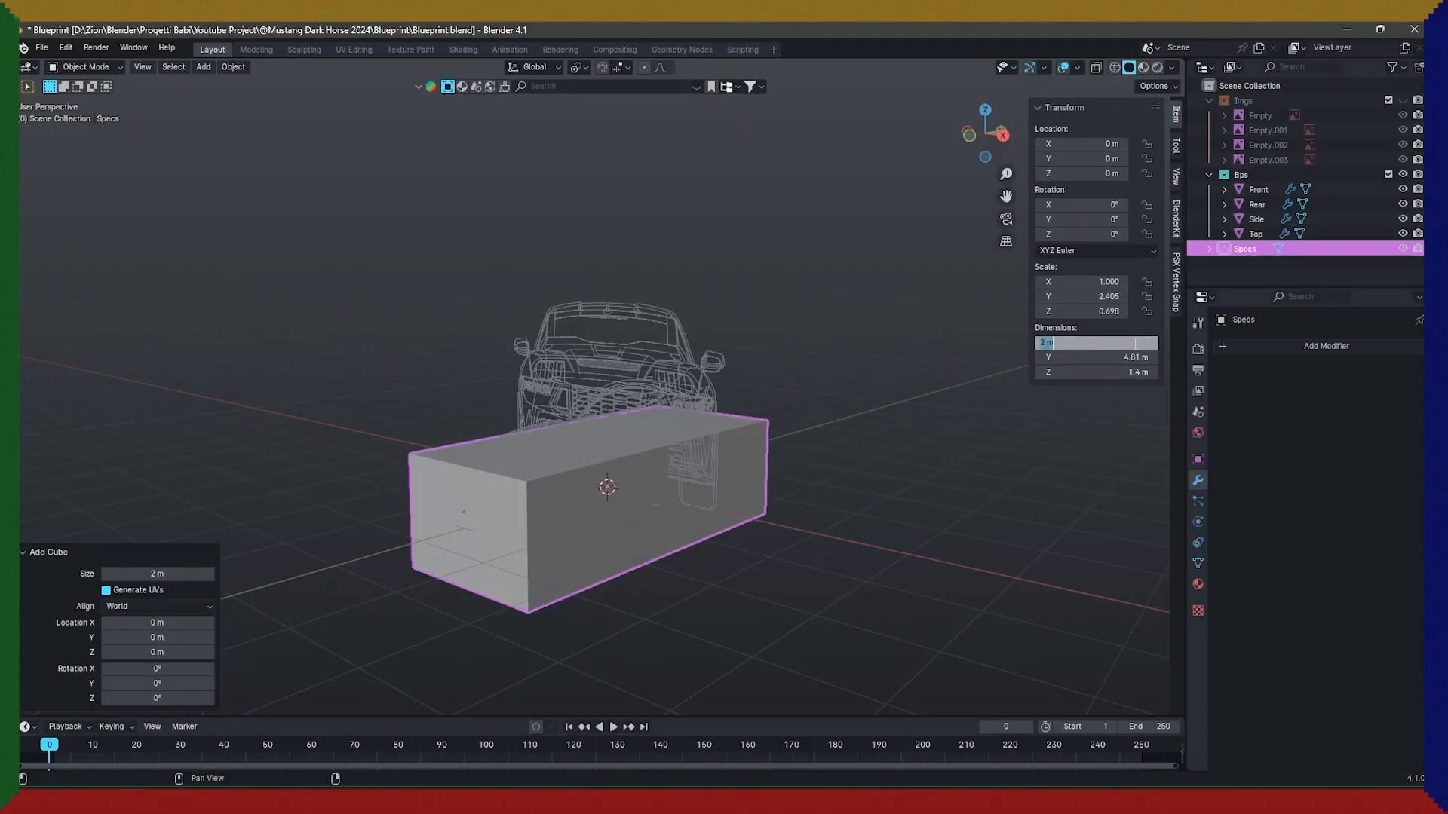
key("KP_1")
type("gz0.7")
key("Return")
scroll(783, 430, "up", 13)
middle_click_drag(348, 558, 385, 443, "shift")
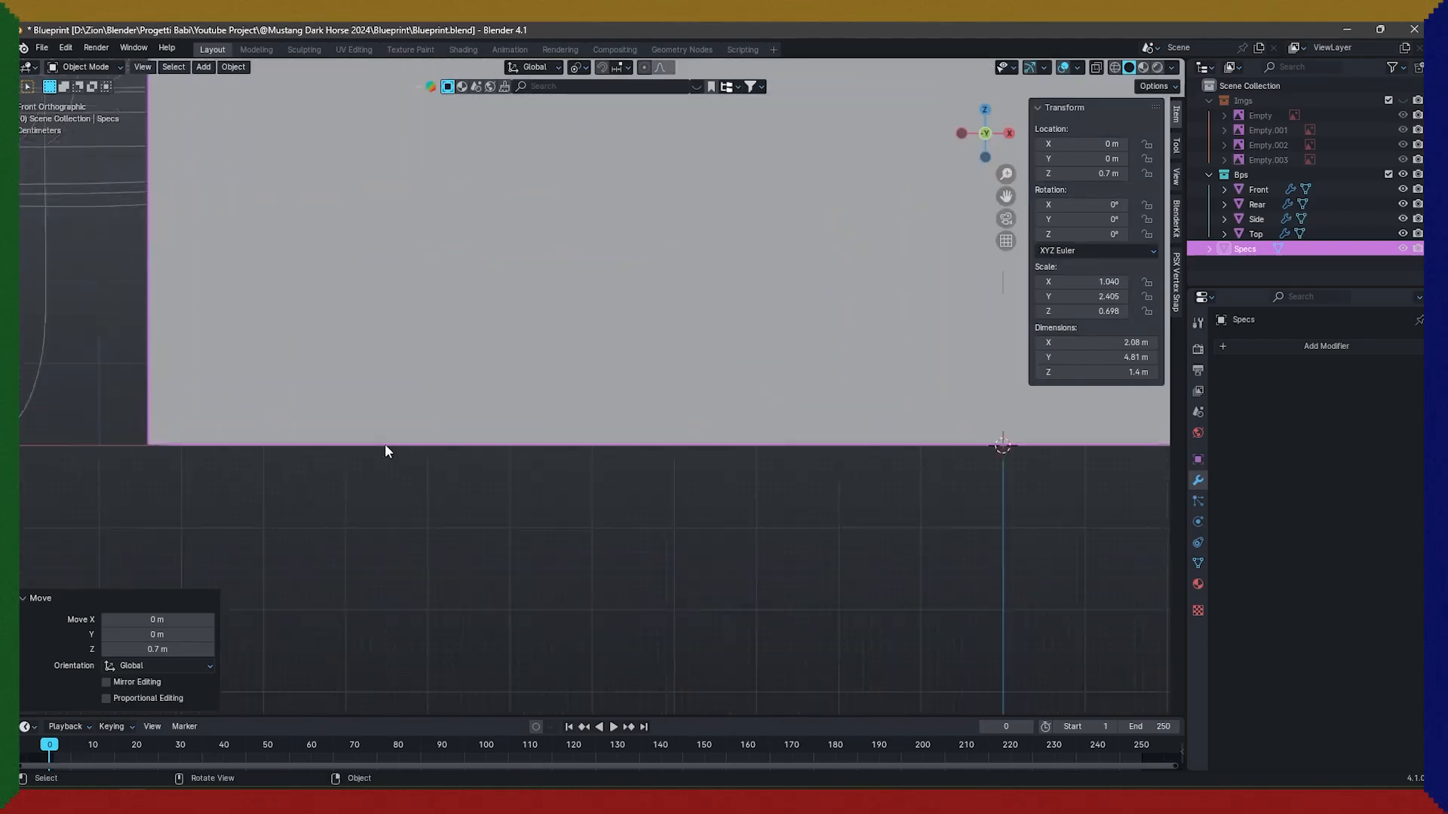
scroll(384, 443, "down", 13)
Switch to wireframe display and scale the Rear blueprint uniformly to about 0.597 to fit the Specs box width.
left_click(616, 251)
scroll(616, 251, "up", 3)
middle_click_drag(809, 335, 686, 421, "shift")
key("shift+z")
left_click(676, 424)
scroll(746, 451, "up", 2)
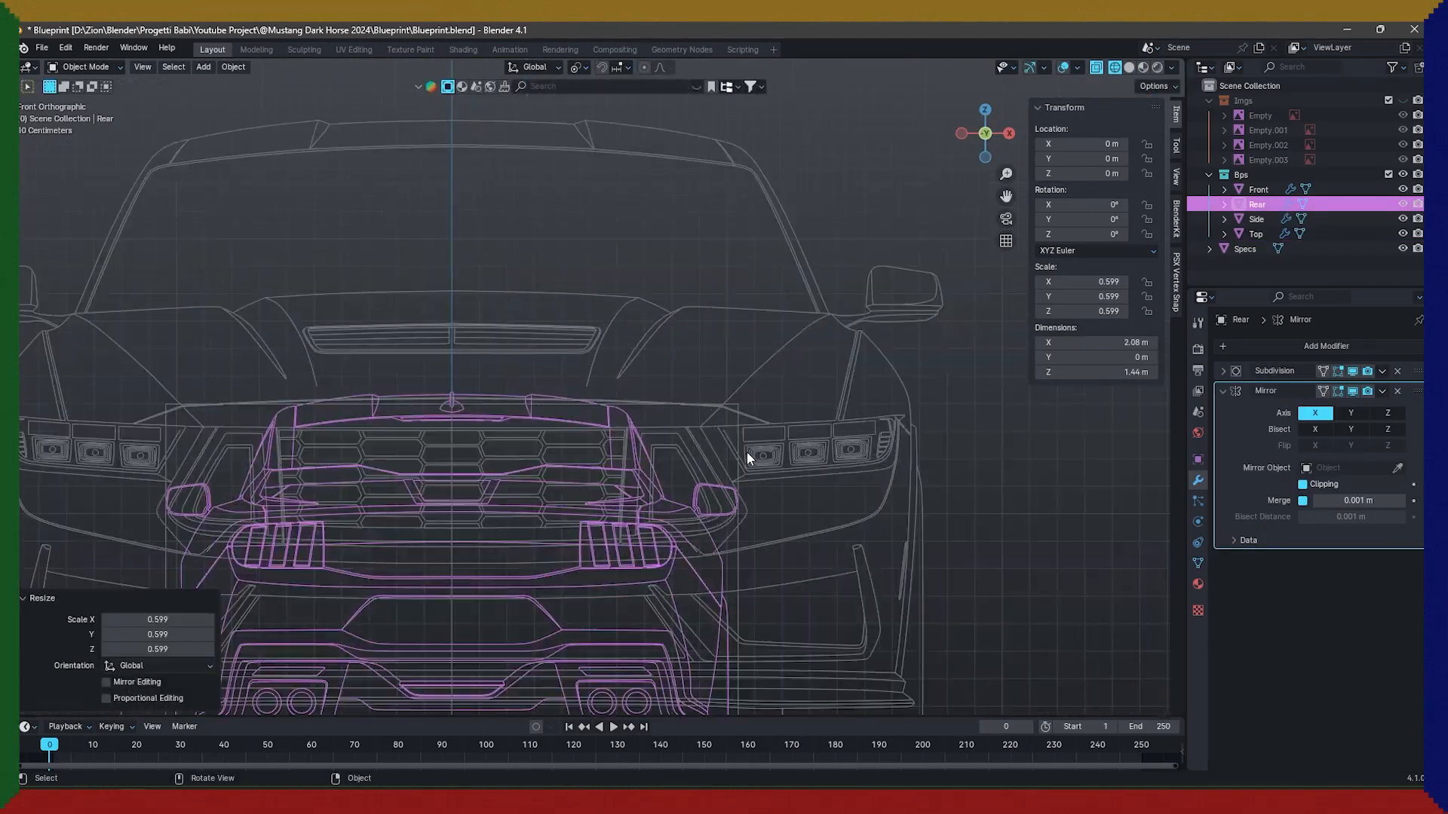
scroll(774, 304, "up", 2)
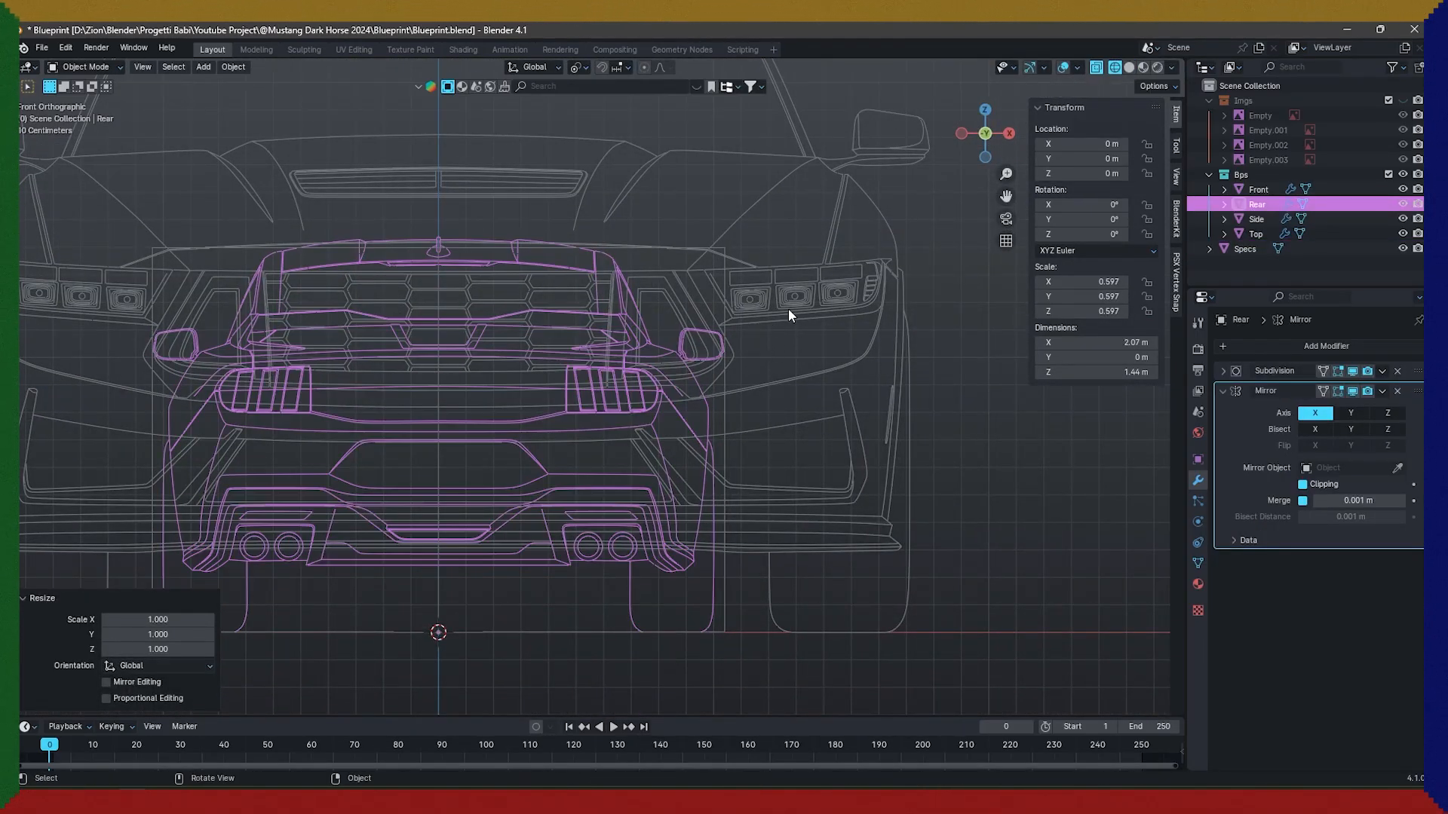
Hide the Rear blueprint and scale the Front blueprint uniformly to about 0.583 so its mirrors meet the Specs box sides.
key("h")
left_click(655, 341)
key("s")
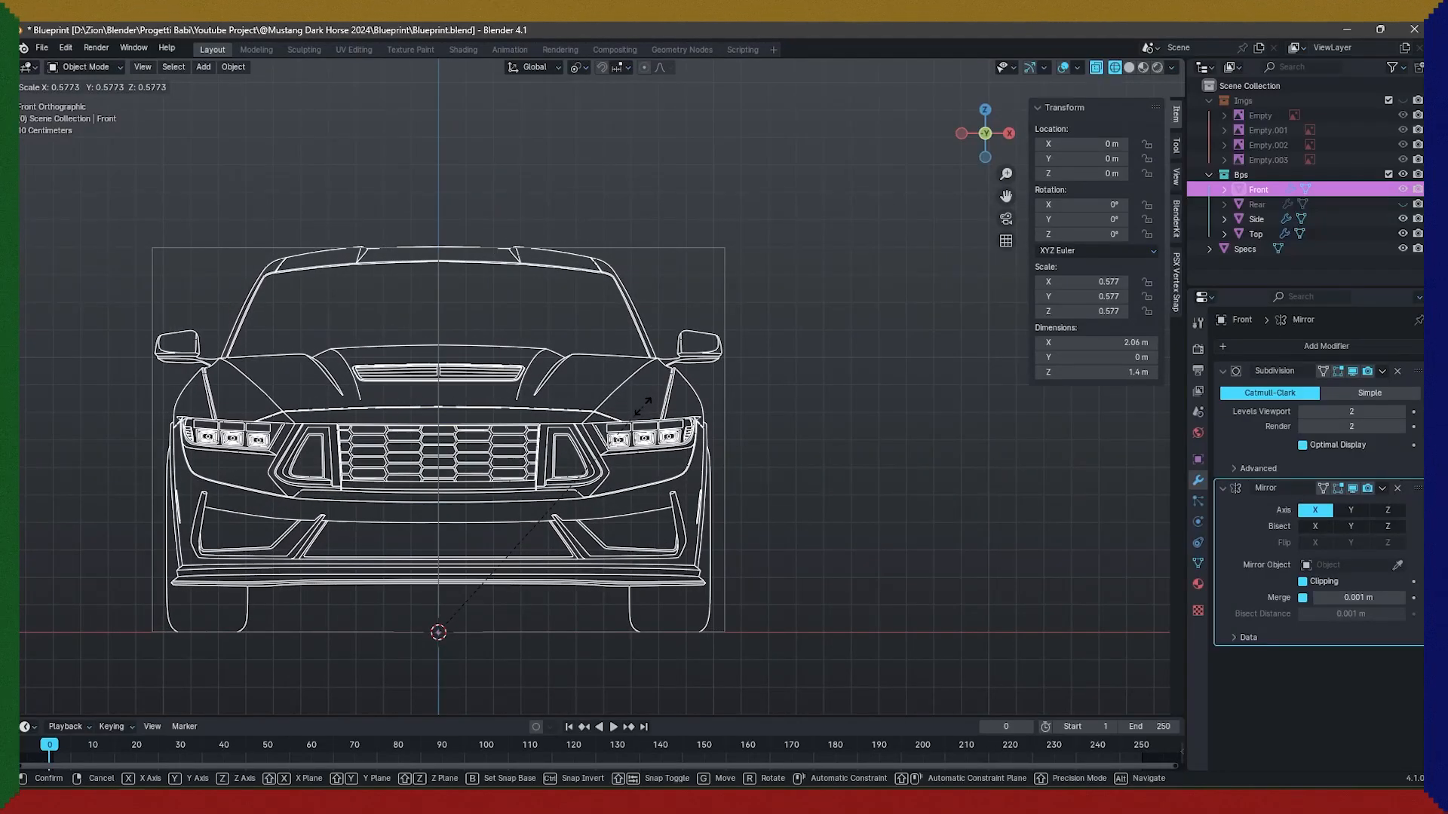
left_click(646, 403)
scroll(649, 400, "up", 4)
key("g")
key("s")
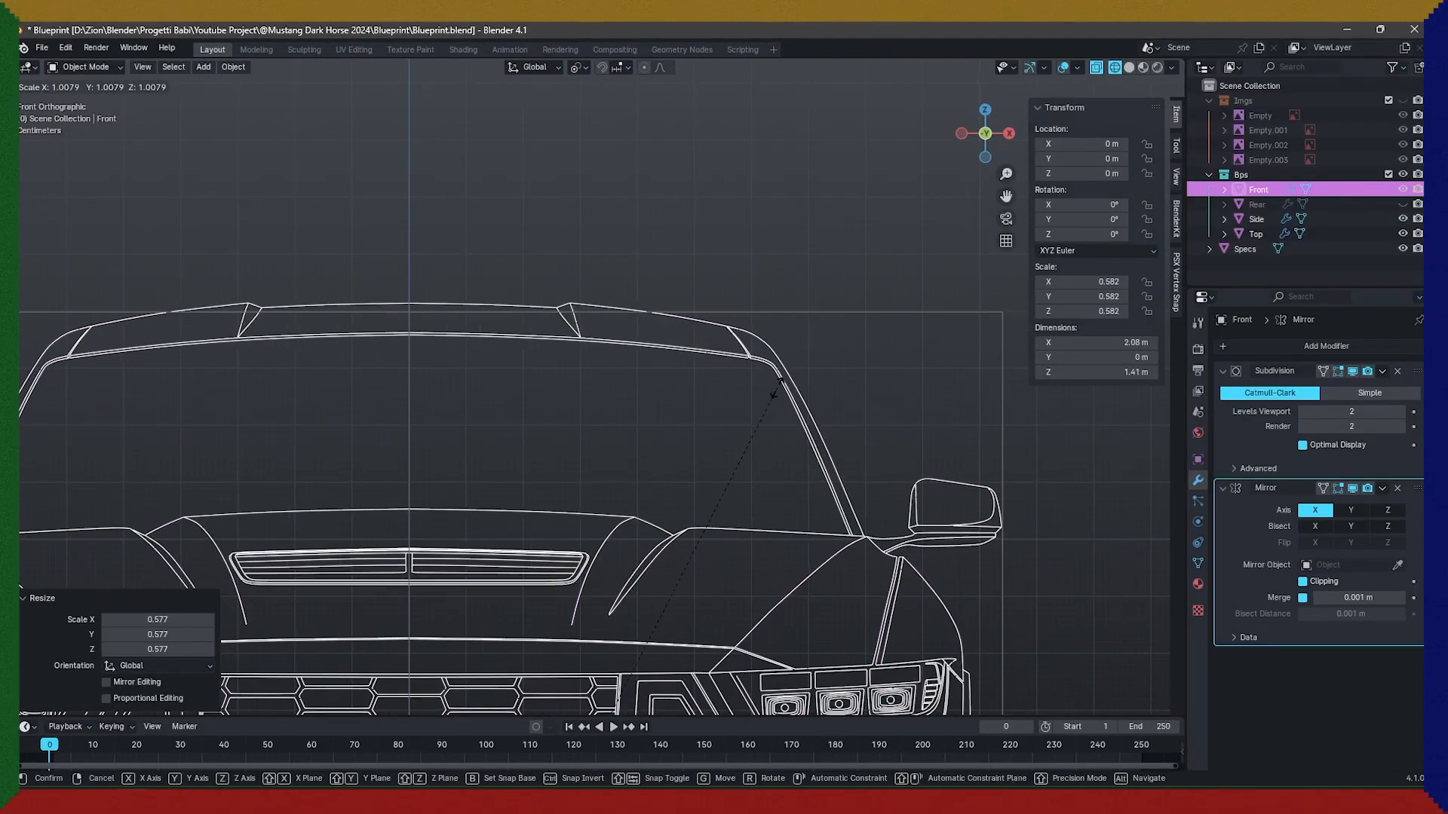
left_click(771, 391)
Try to scale the Front blueprint along Z to fit the Specs box height.
key("s")
key("z")
left_click(767, 392)
scroll(768, 392, "down", 2)
middle_click_drag(801, 534, 793, 351, "shift")
key("ctrl+z")
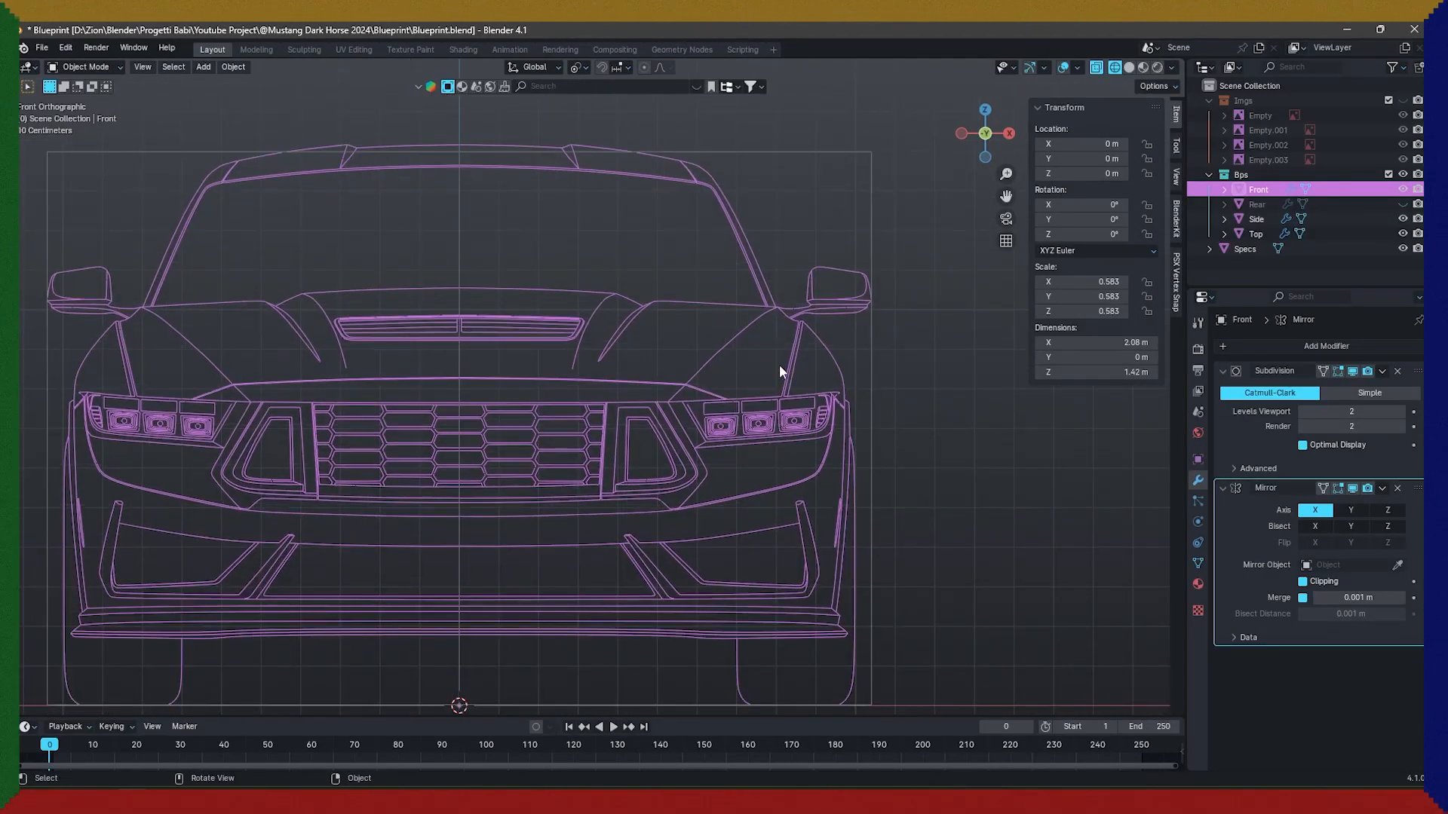
Move the Front blueprint along Z to a location of about 0.002 m within the Specs box.
key("g")
key("z")
left_click(779, 372)
mouse_move(262, 801)
left_click(262, 728)
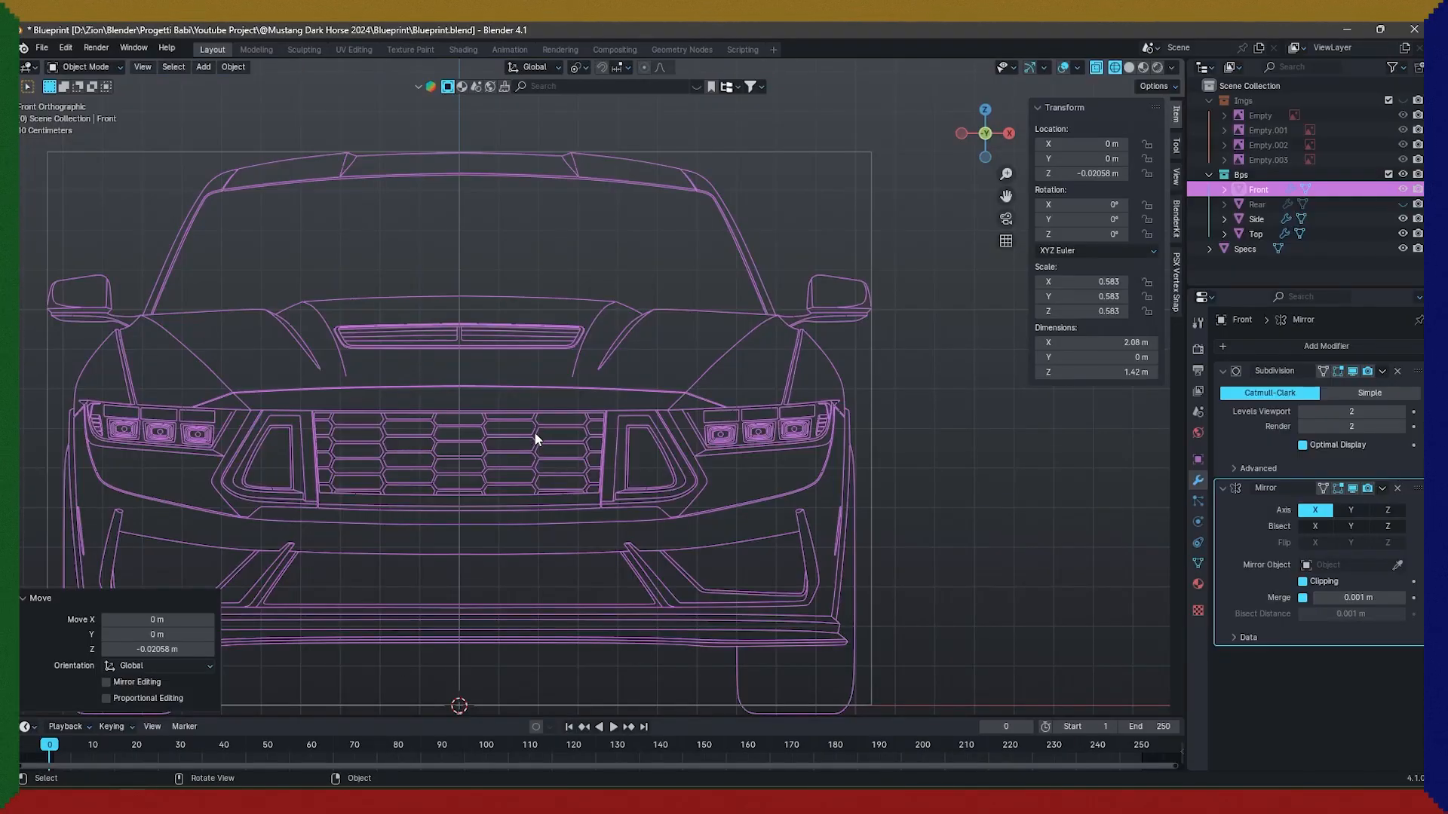
key("g")
key("z")
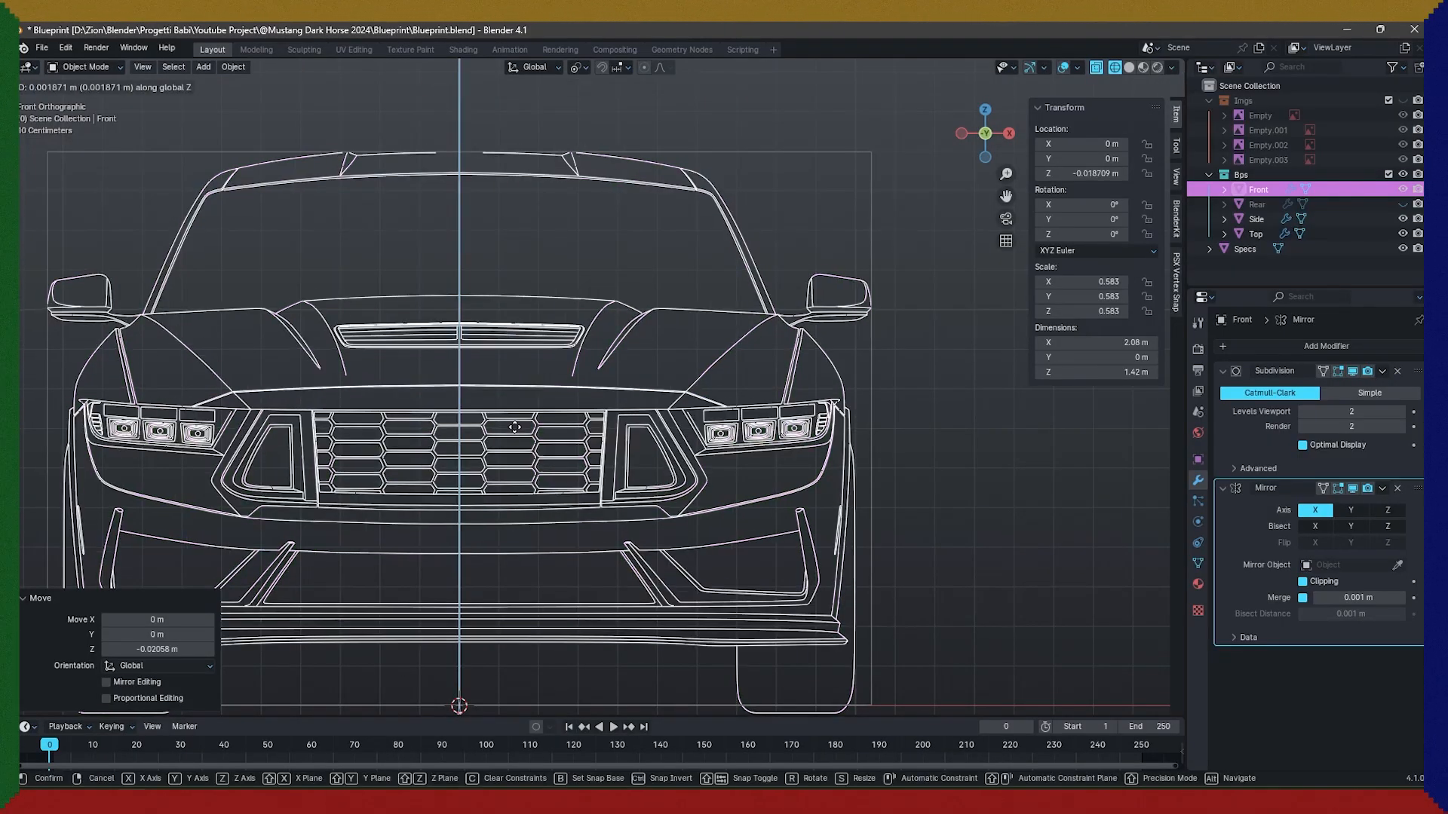
left_click(514, 420)
Scale the Side blueprint uniformly to about 0.996 in side view to fit the Specs box.
key("KP_3")
scroll(521, 433, "down", 3)
middle_click_drag(513, 431, 249, 539, "shift")
scroll(641, 431, "up", 5)
left_click(641, 430)
left_click(679, 429)
scroll(679, 430, "down", 3)
middle_click_drag(732, 482, 595, 445, "shift")
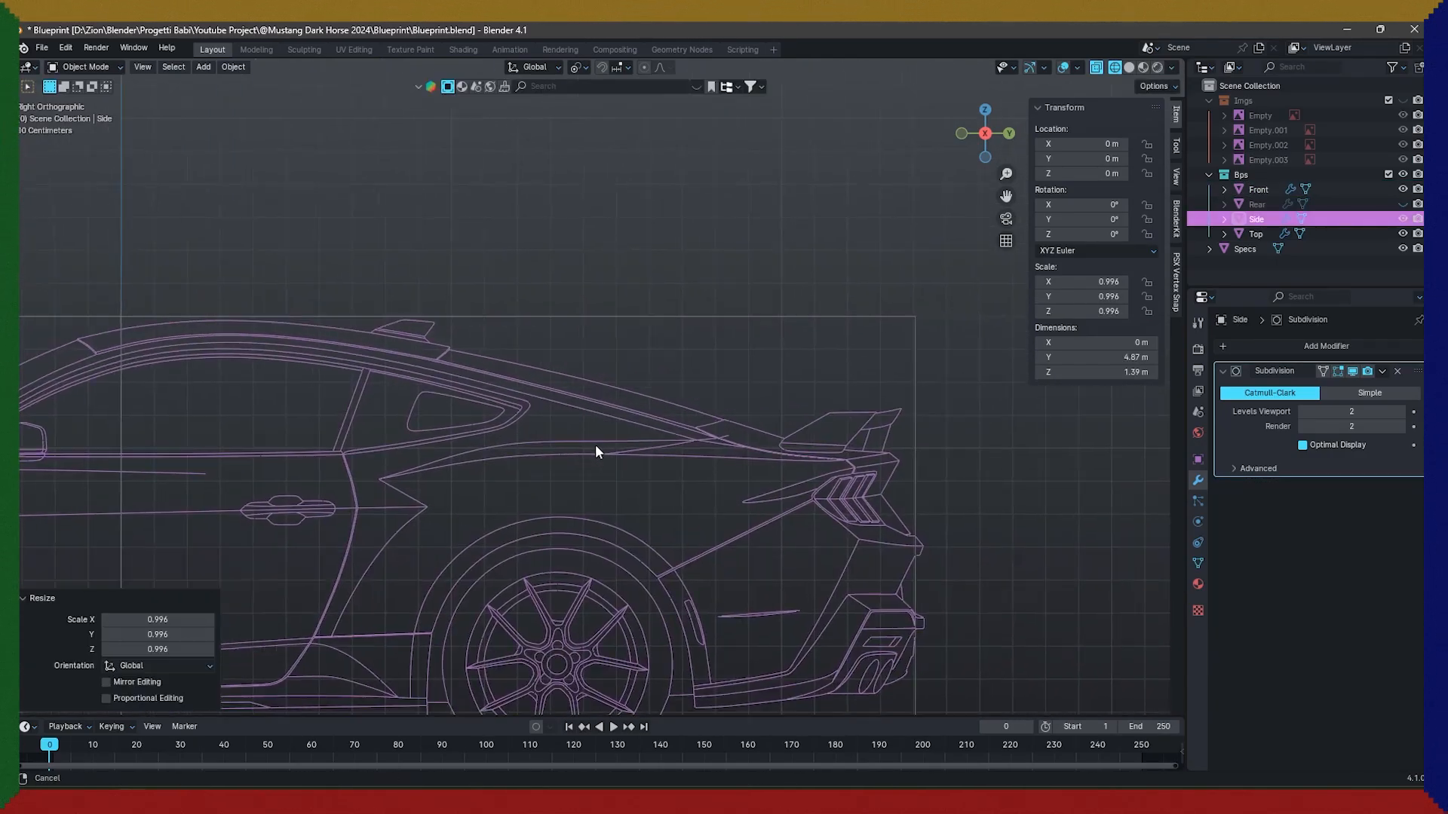
Move the Side blueprint along Y to about -0.002 m to align it with the ends of the Specs box.
key("g")
key("y")
left_click(757, 446)
middle_click_drag(758, 446, 625, 479, "shift")
key("s")
right_click(781, 471)
key("g")
key("y")
left_click(790, 469)
scroll(771, 459, "down", 3)
middle_click_drag(751, 455, 569, 479, "shift")
middle_click_drag(701, 469, 294, 437, "shift")
scroll(859, 459, "up", 6)
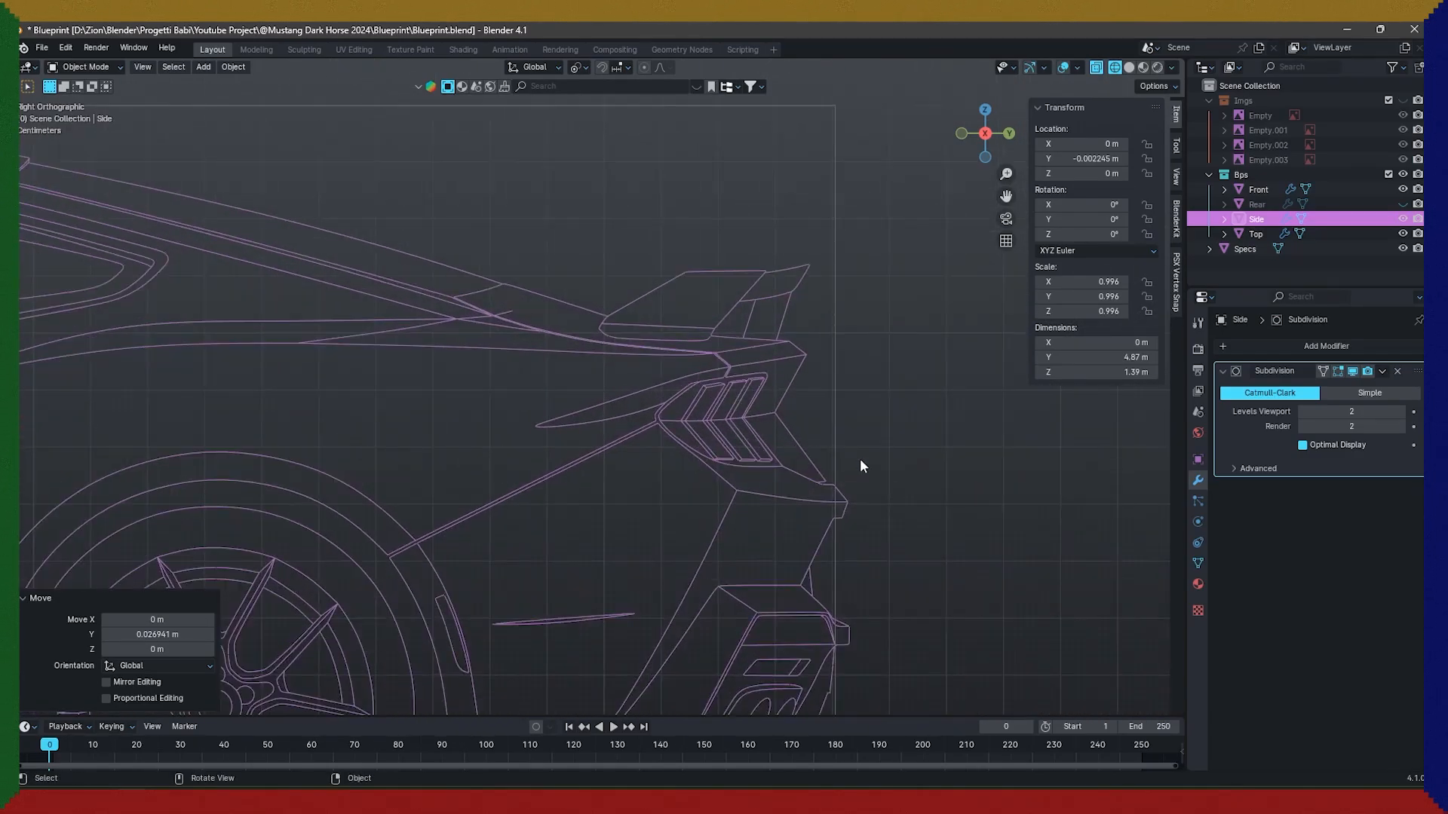
In back view, unhide the Rear blueprint, hide the Front one and scale the Rear uniformly to about 0.581 to fit the box height.
left_click(835, 441)
scroll(808, 432, "down", 4)
key("ctrl+KP_1")
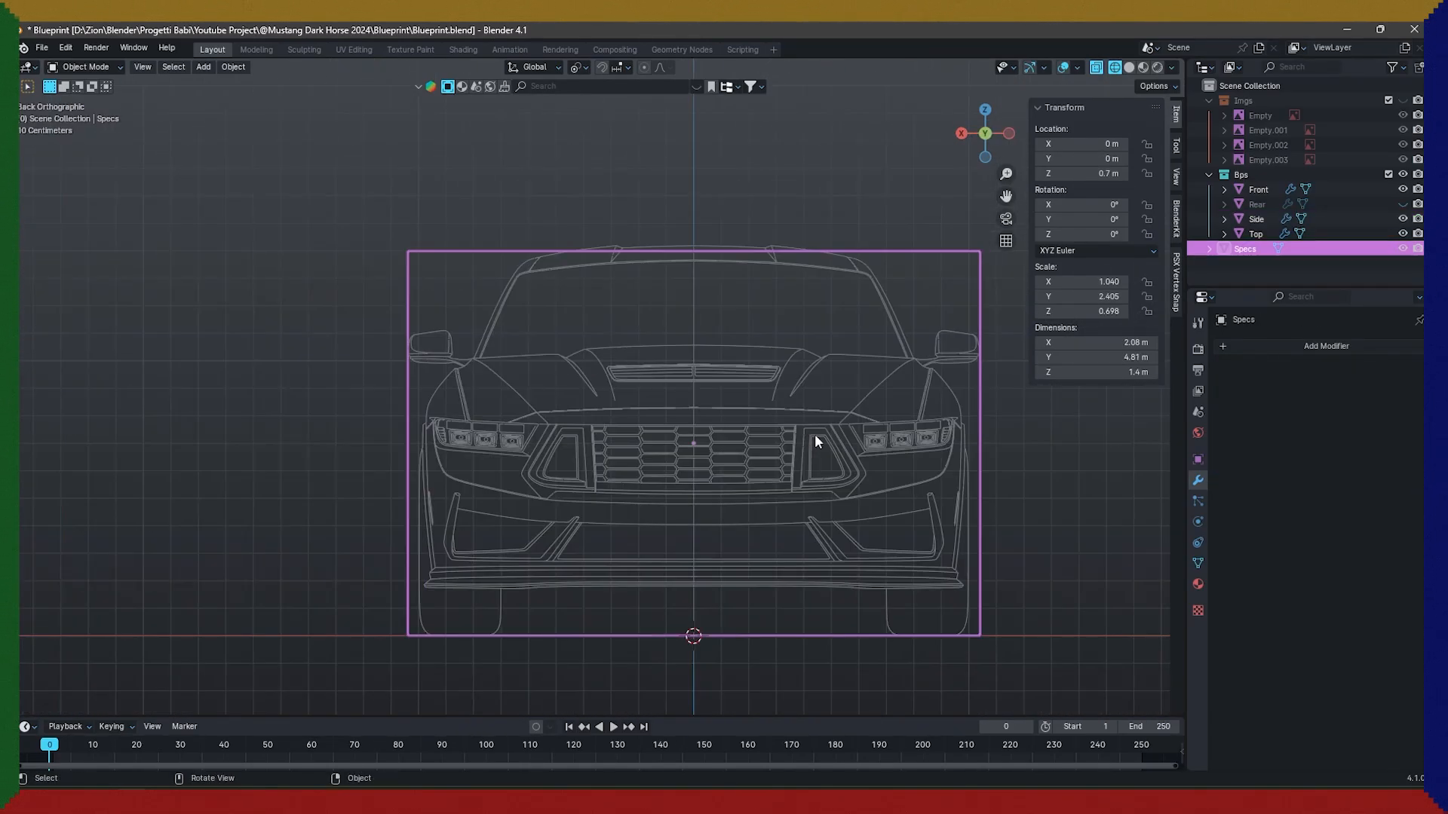
left_click(1402, 248)
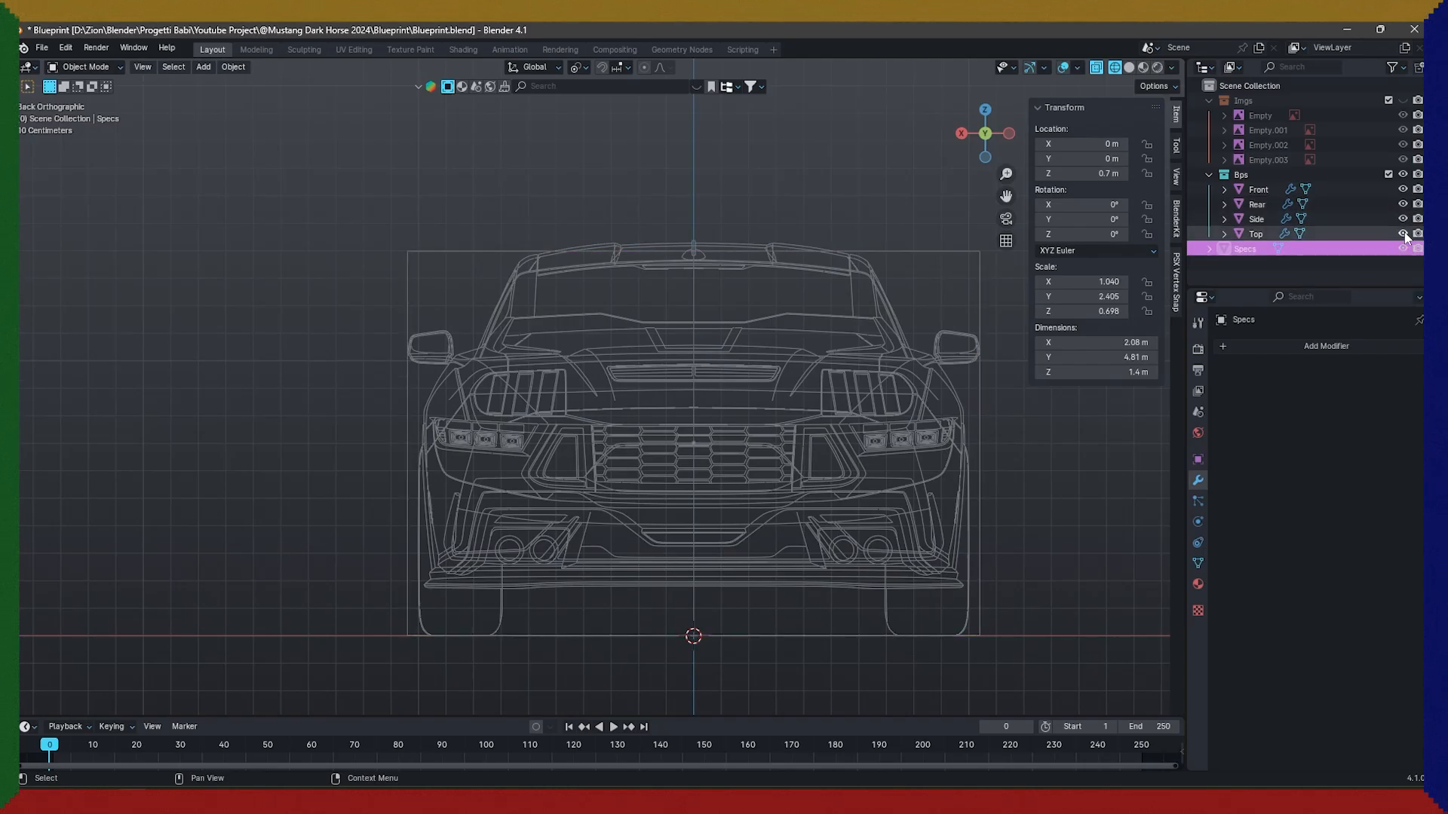
left_click(1403, 189)
left_click(1342, 205)
key("s")
left_click(883, 303)
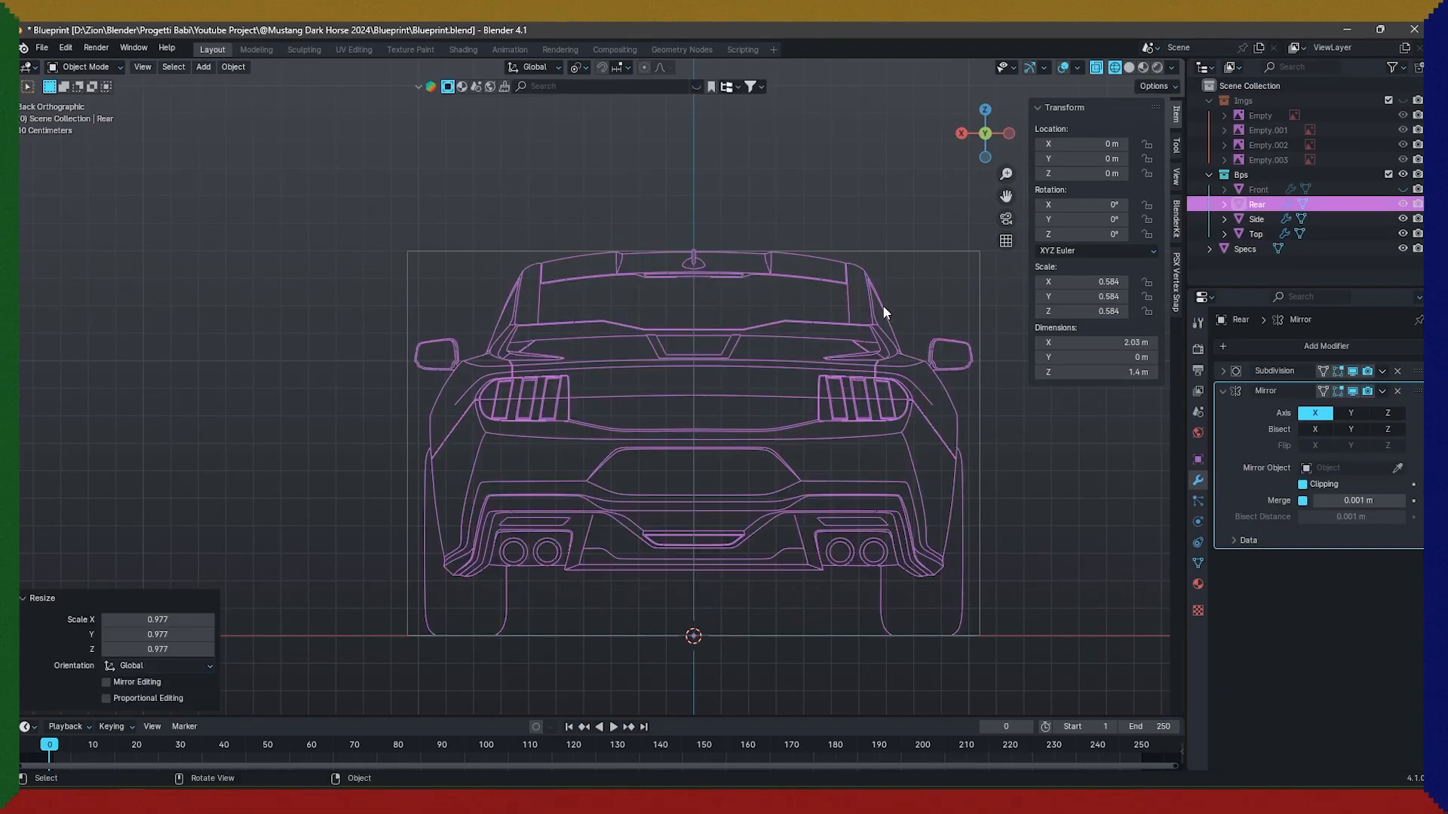
scroll(722, 373, "up", 5)
key("s")
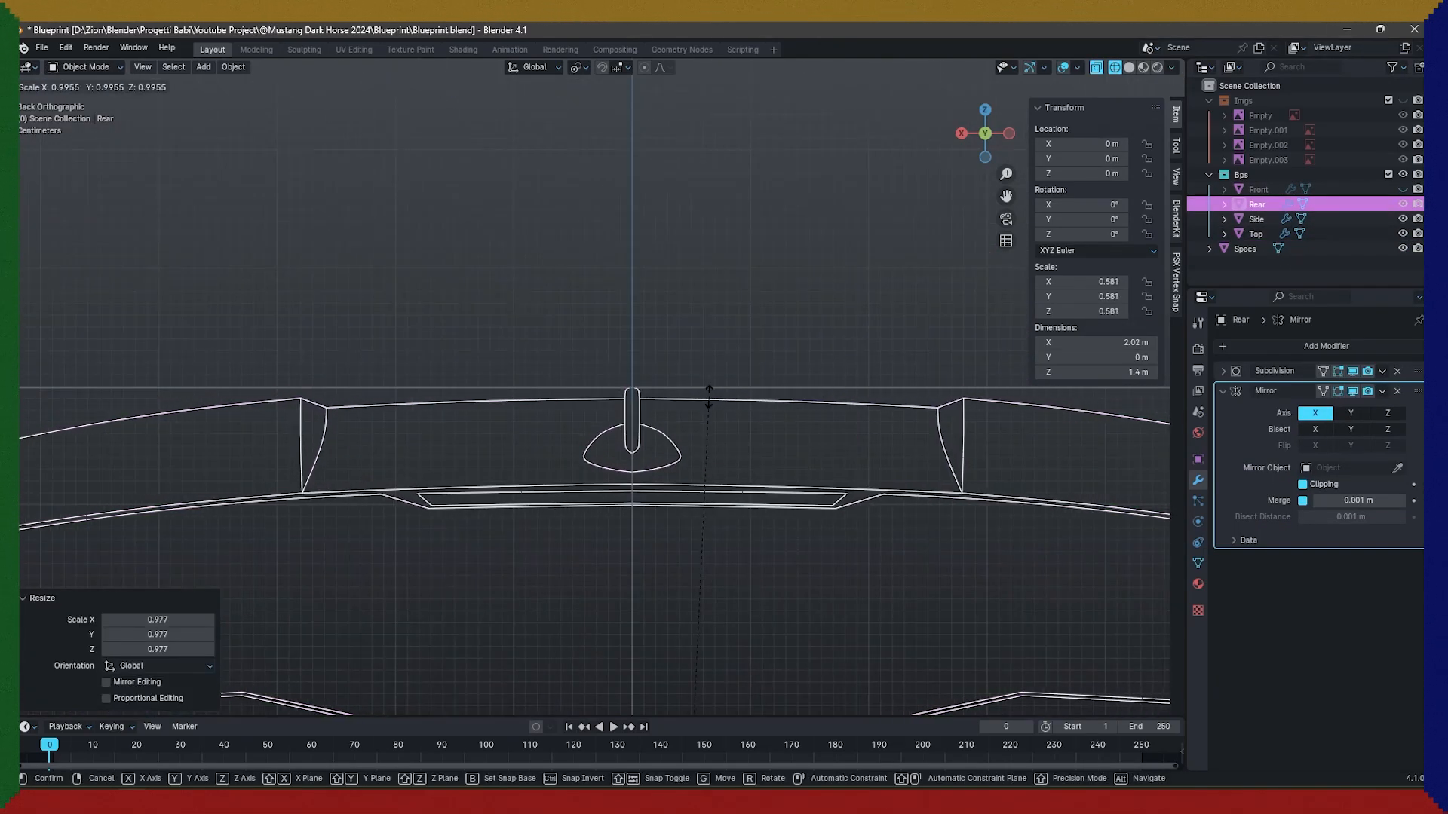
left_click(708, 396)
Show the Front blueprint again and scale it uniformly to about 0.565 to match the Rear outline in front view.
key("KP_1")
scroll(713, 408, "down", 3)
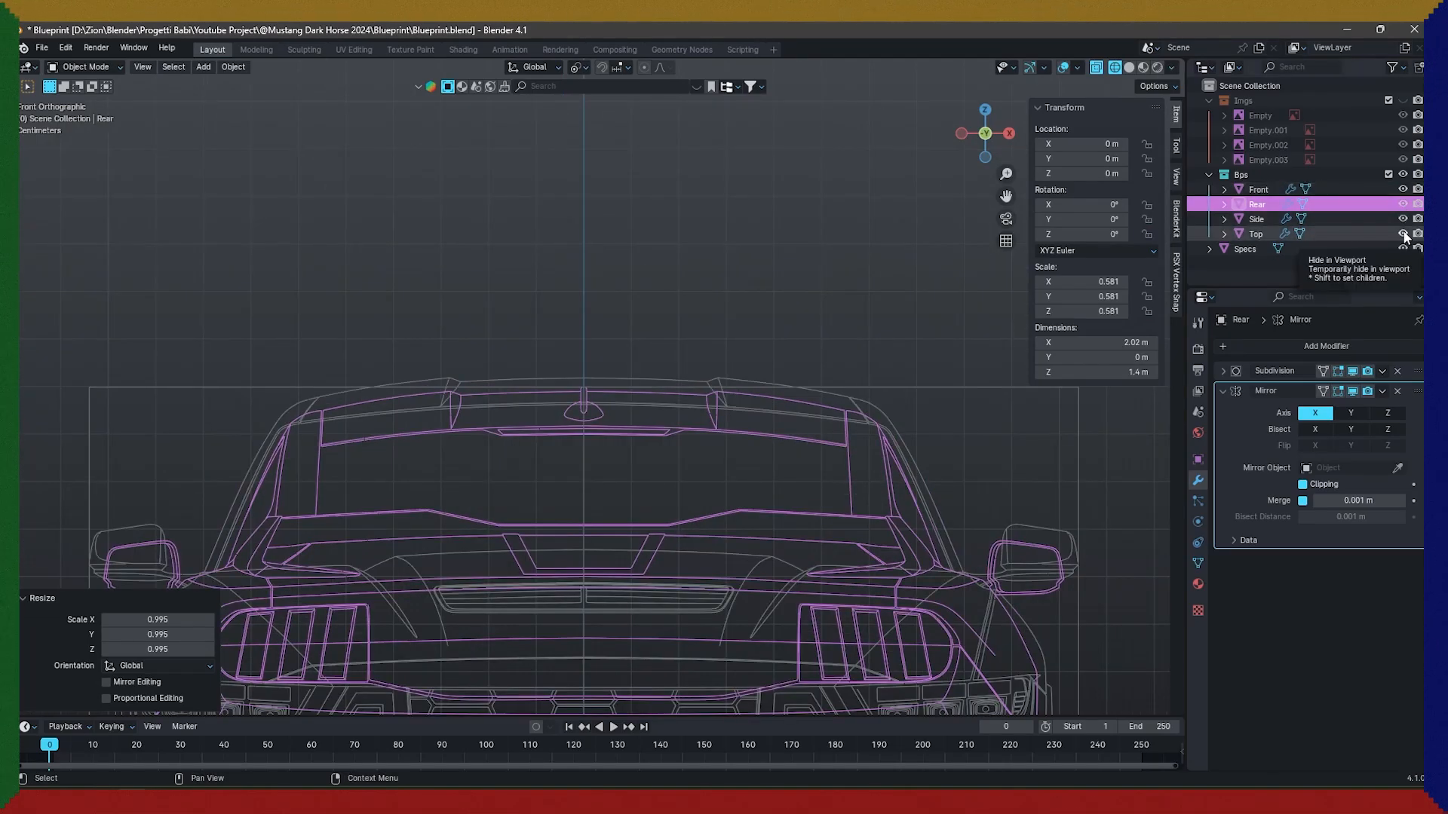
left_click(711, 382)
scroll(712, 362, "up", 3)
key("s")
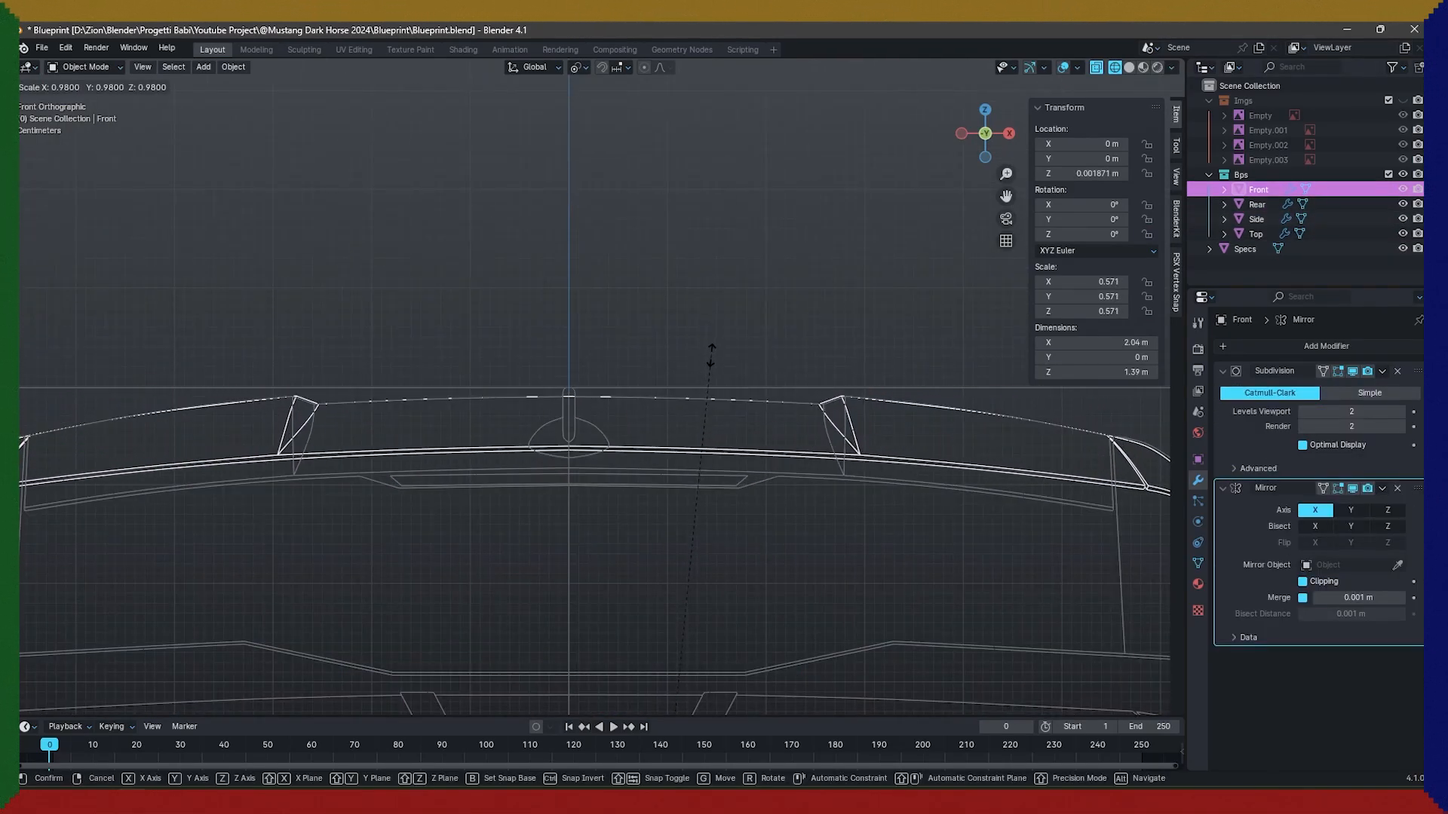
left_click(713, 354)
scroll(717, 431, "down", 4)
scroll(528, 228, "up", 4)
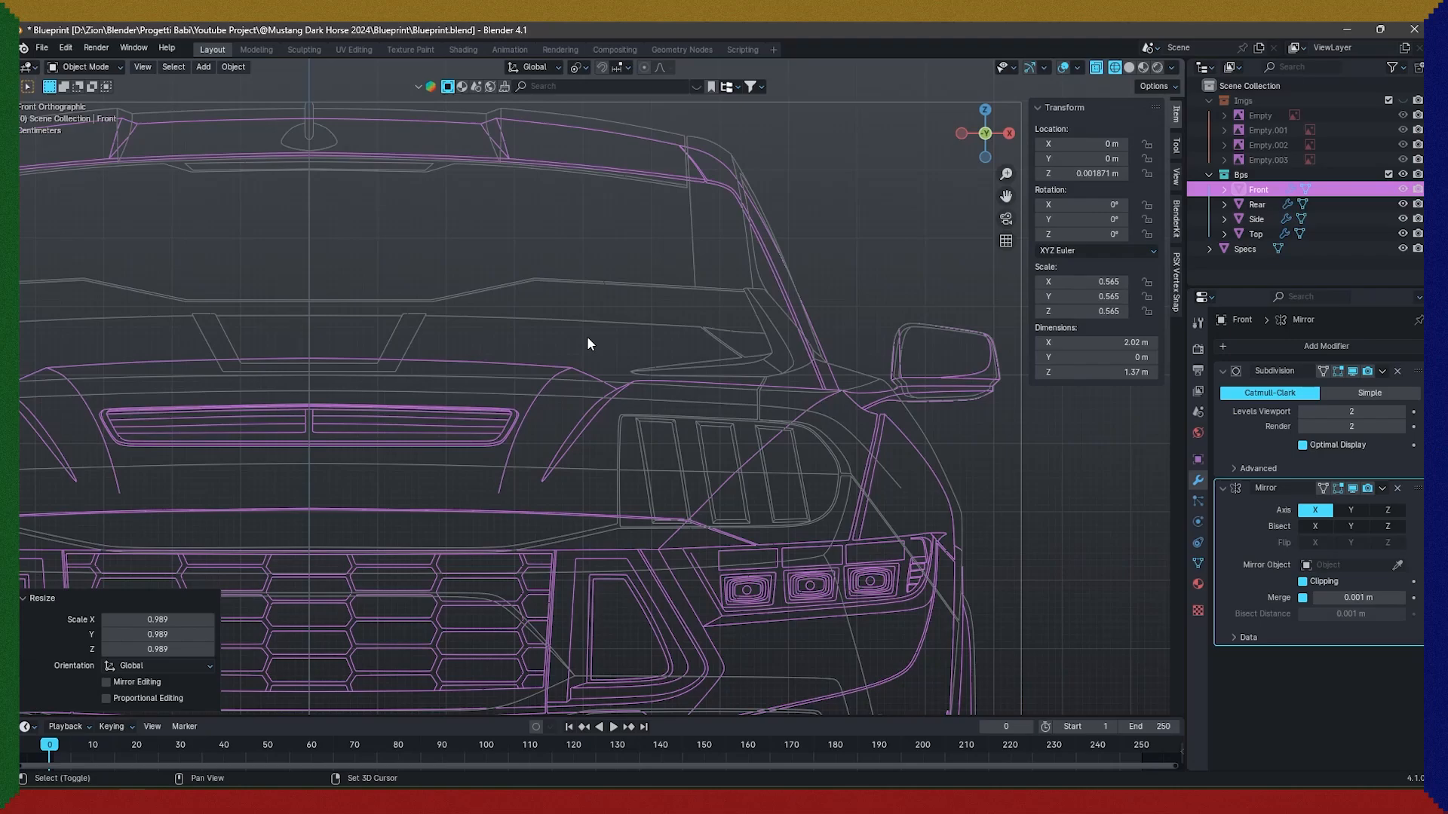
scroll(586, 260, "down", 5)
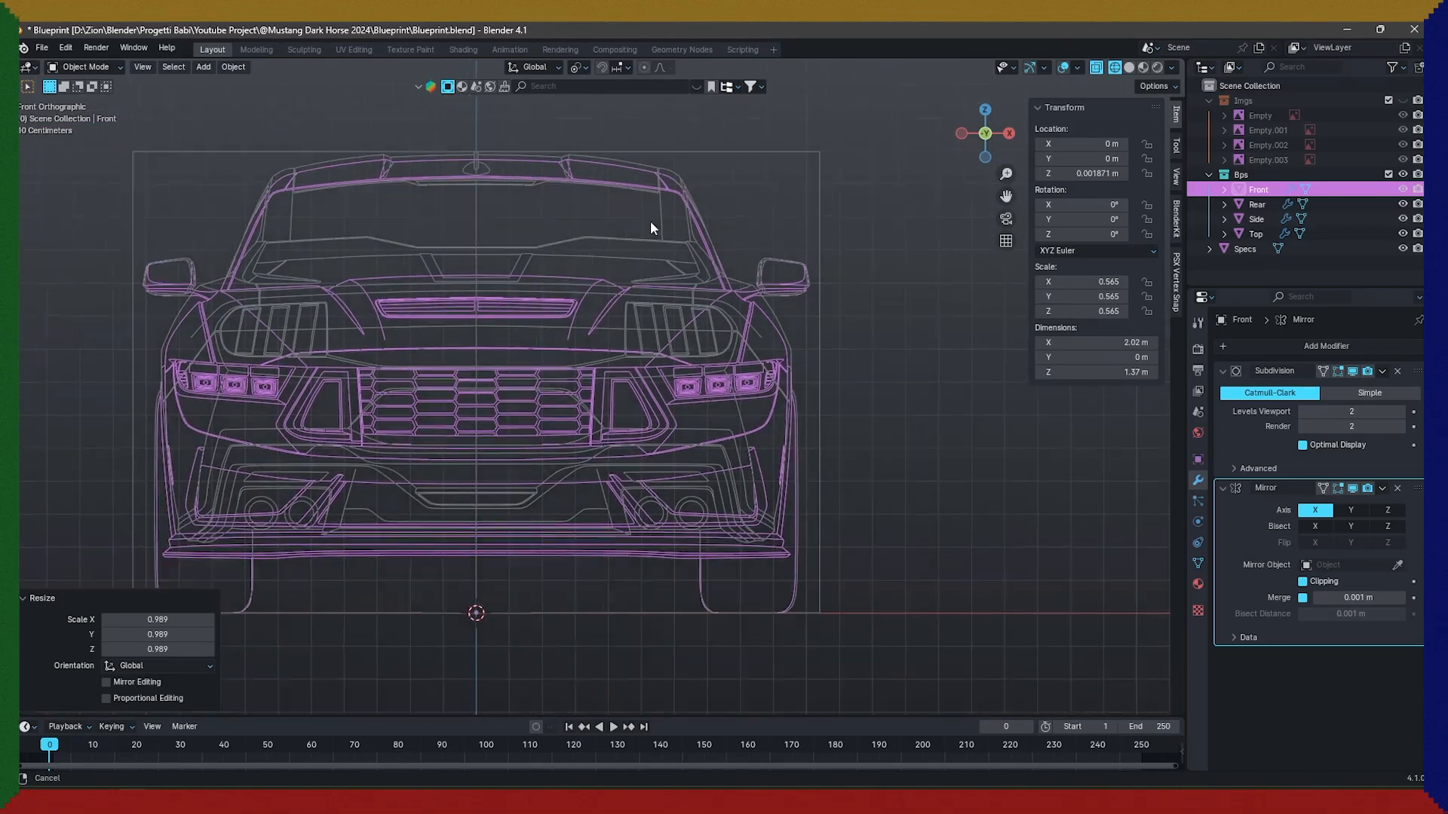
middle_click_drag(411, 462, 699, 291, "shift")
scroll(698, 291, "up", 4)
scroll(650, 289, "down", 5)
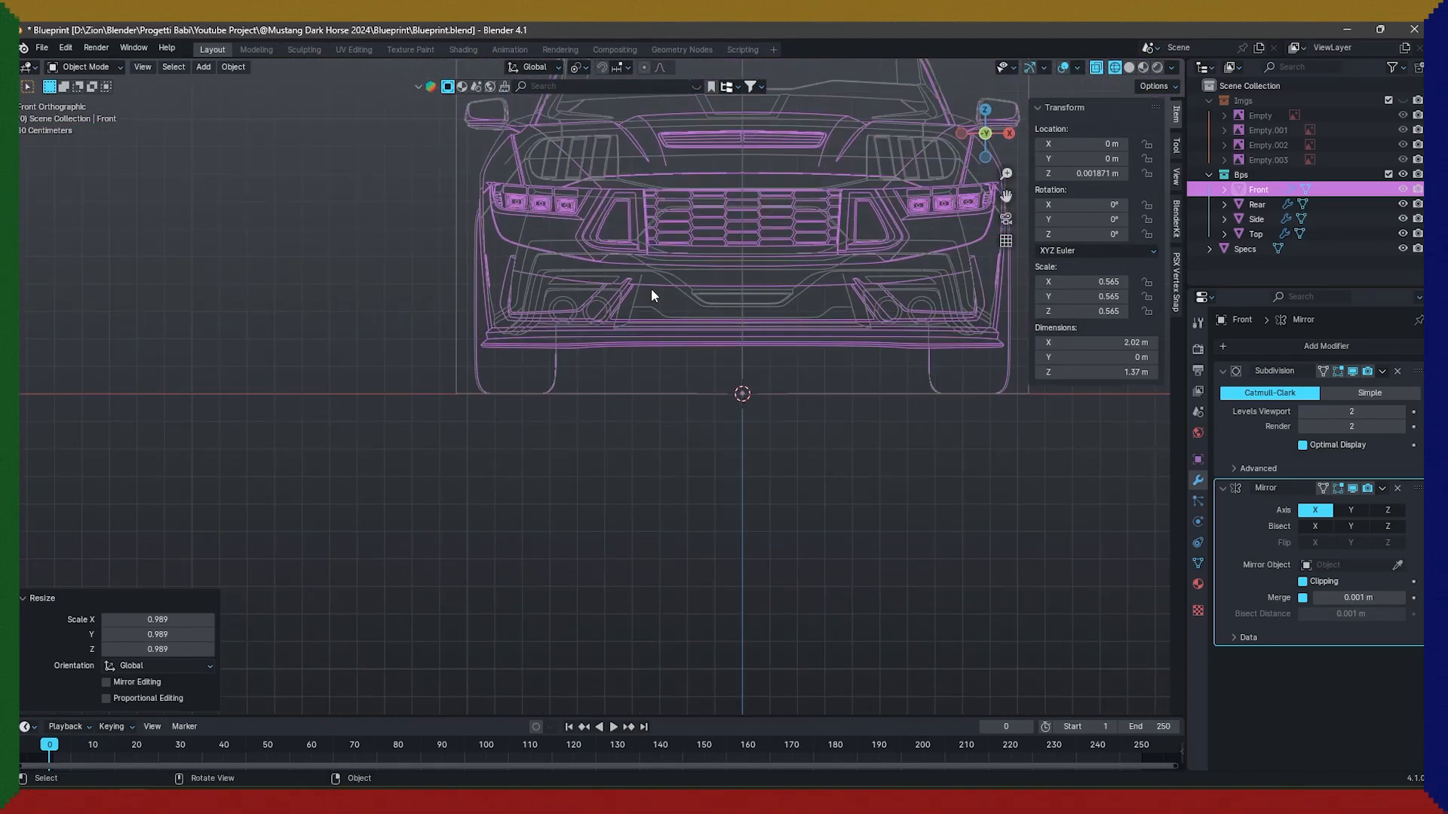
Select the Rear blueprint's roof vertices and lower them about 0.014 m along Z with proportional editing.
scroll(513, 258, "up", 4)
middle_click_drag(812, 205, 683, 558, "shift")
left_click(585, 230)
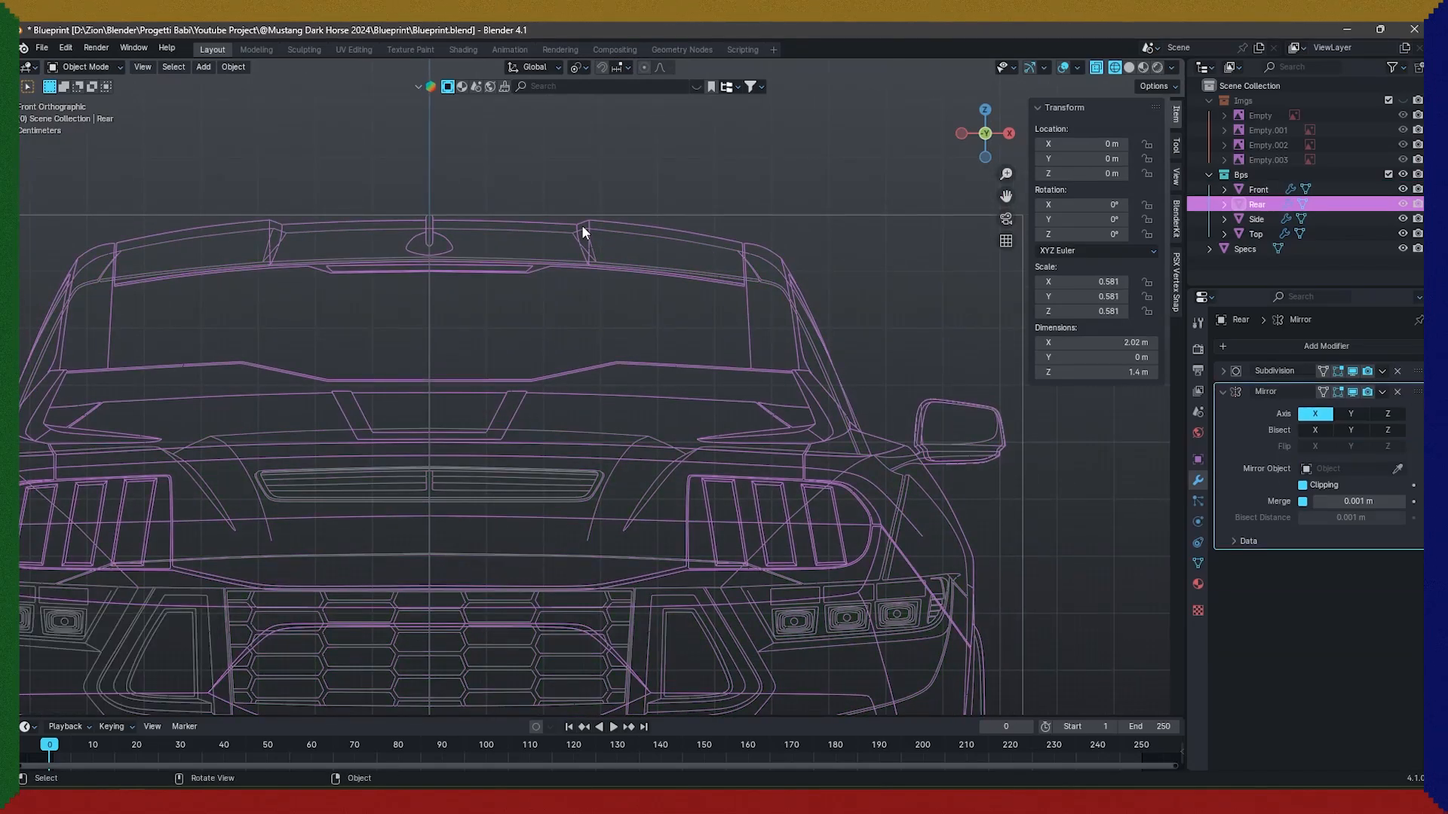
key("Tab")
left_click_drag(330, 185, 823, 345)
scroll(824, 344, "up", 1)
key("ctrl+KP_1")
key("Tab")
scroll(608, 364, "down", 1)
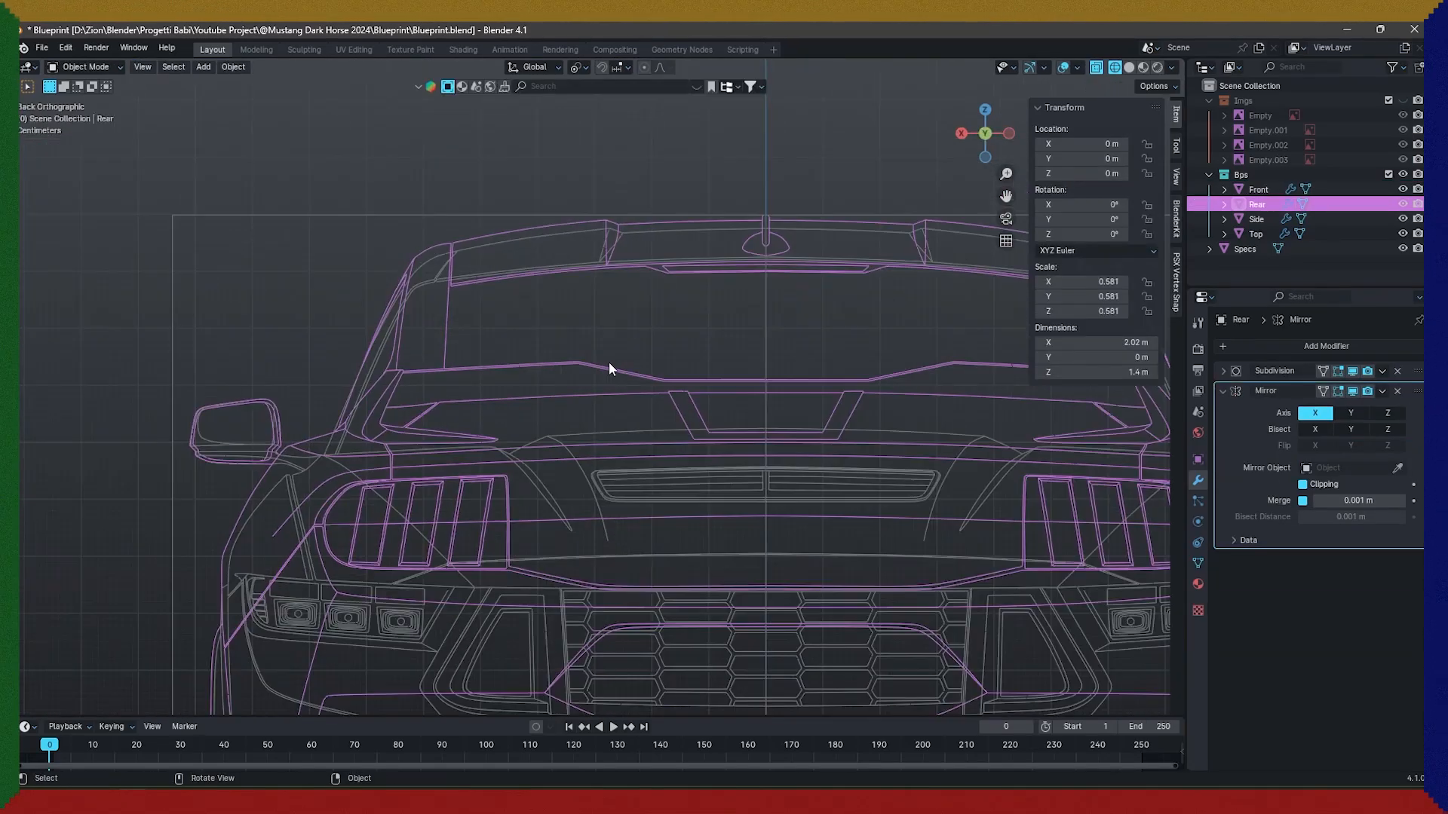
scroll(602, 365, "up", 1)
key("Tab")
scroll(603, 365, "up", 1)
middle_click_drag(603, 365, 618, 388, "shift")
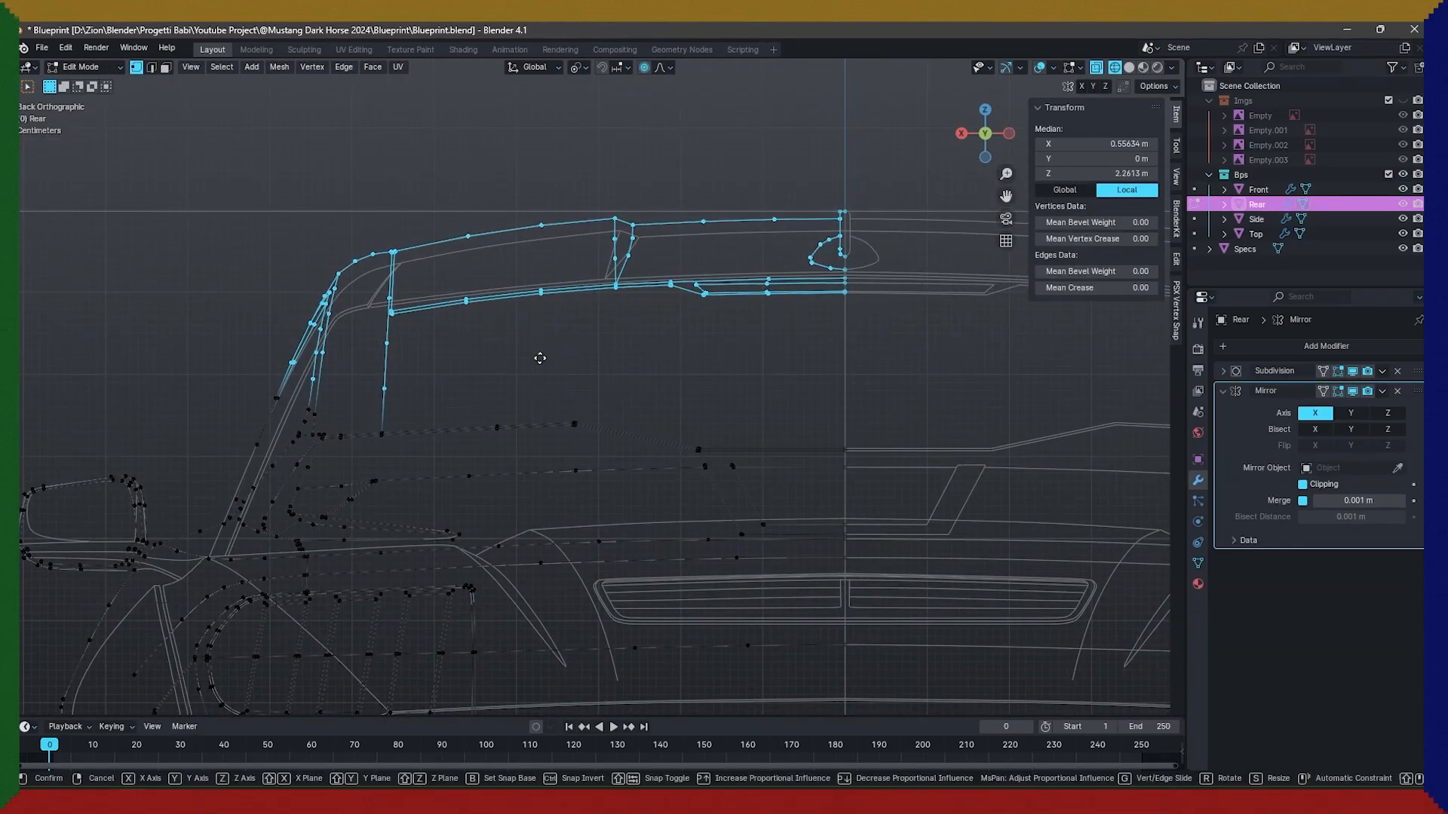
left_click(553, 420)
Shift the selected Rear roof vertices slightly along X with proportional editing to match the Front roofline, and save the file.
key("g")
key("x")
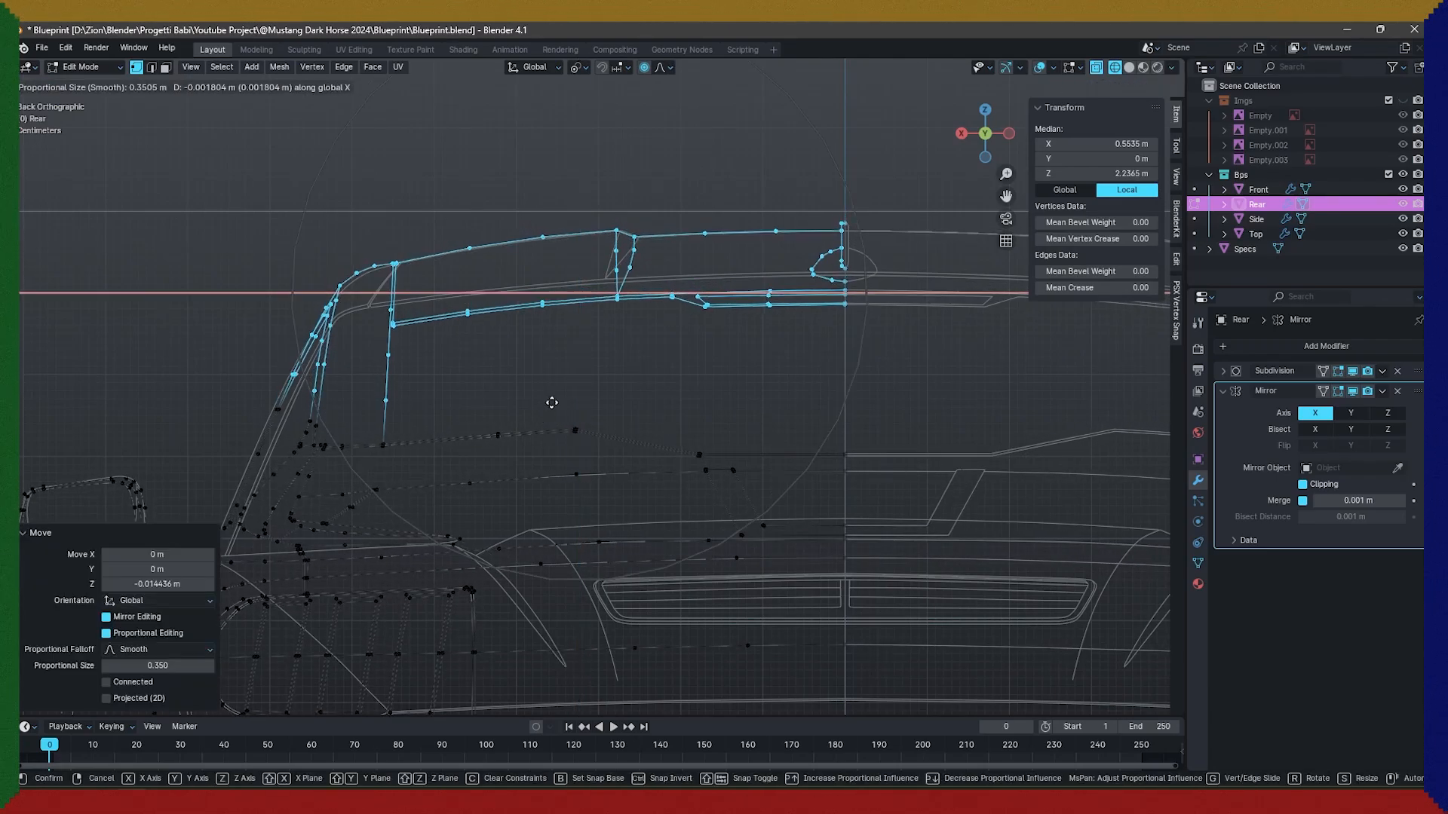
left_click(553, 403)
key("Tab")
scroll(554, 403, "down", 3)
scroll(554, 403, "up", 1)
key("Tab")
key("Tab")
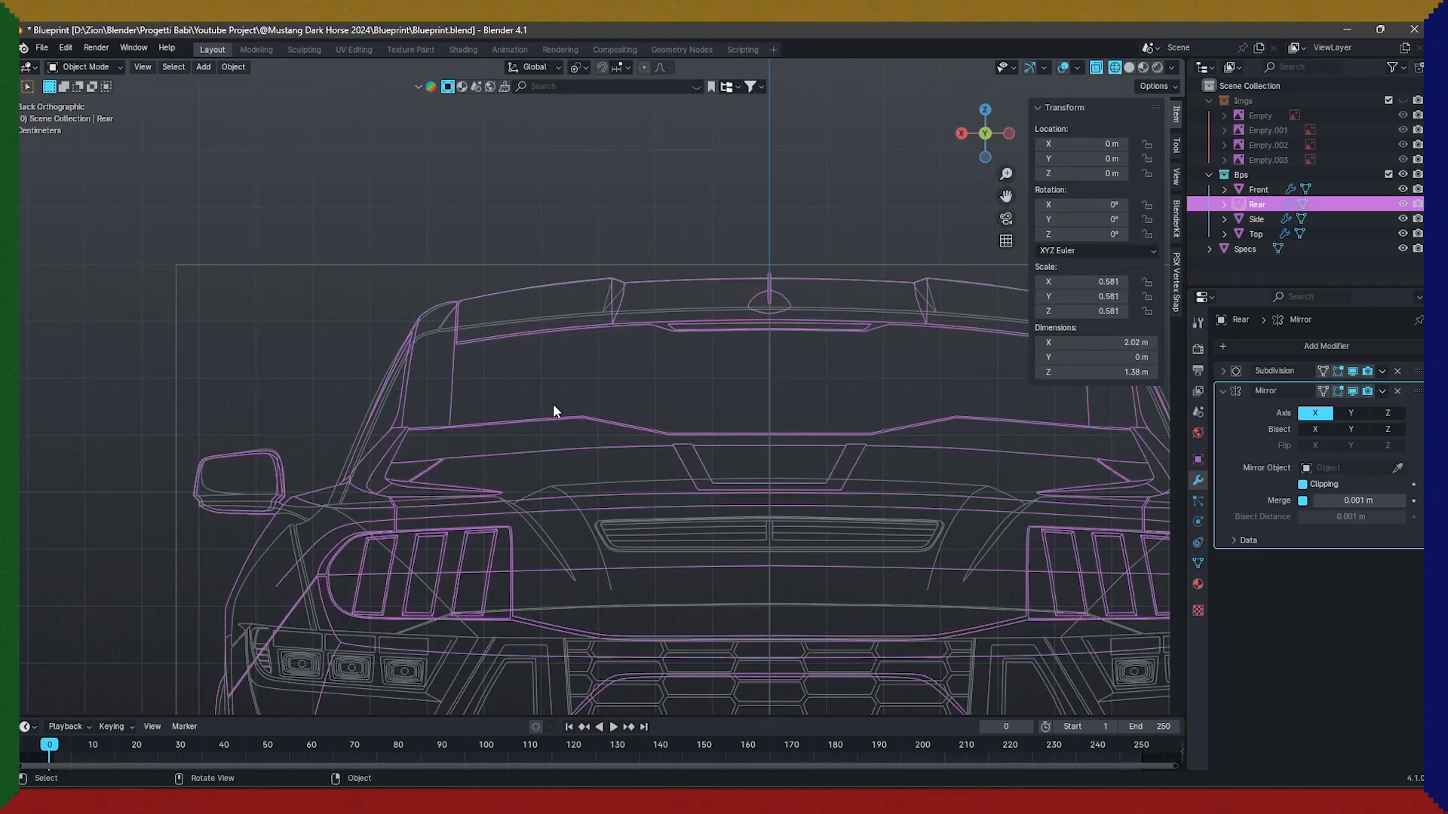
scroll(553, 402, "up", 1)
scroll(553, 408, "up", 2)
key("Tab")
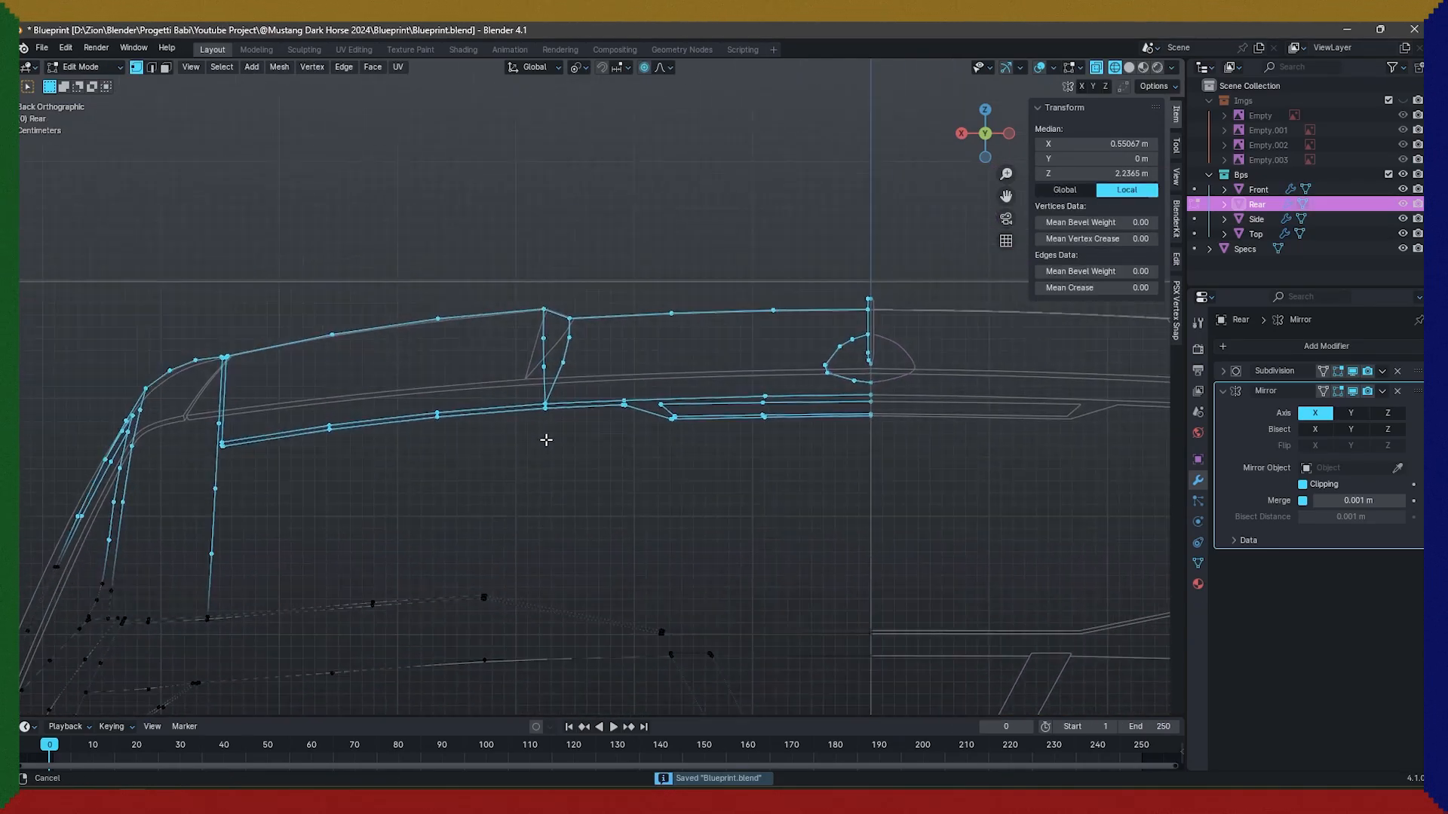
scroll(494, 356, "up", 1)
left_click(500, 354)
Lower the Rear blueprint's outer roof corner about 0.003 m along Z with a smaller proportional radius and save the file.
scroll(500, 353, "down", 3)
middle_click_drag(501, 354, 957, 342, "shift")
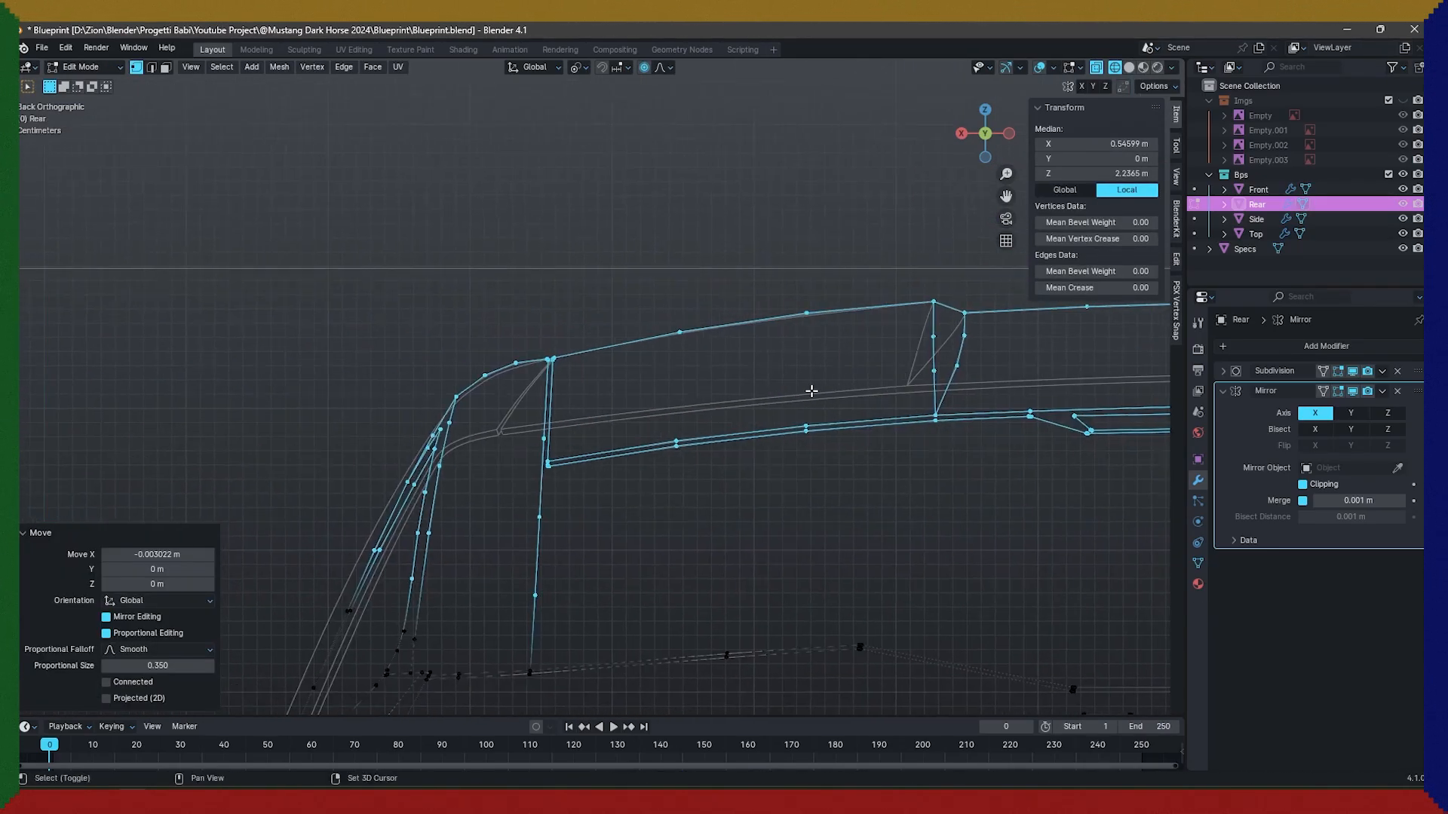
key("Tab")
key("Tab")
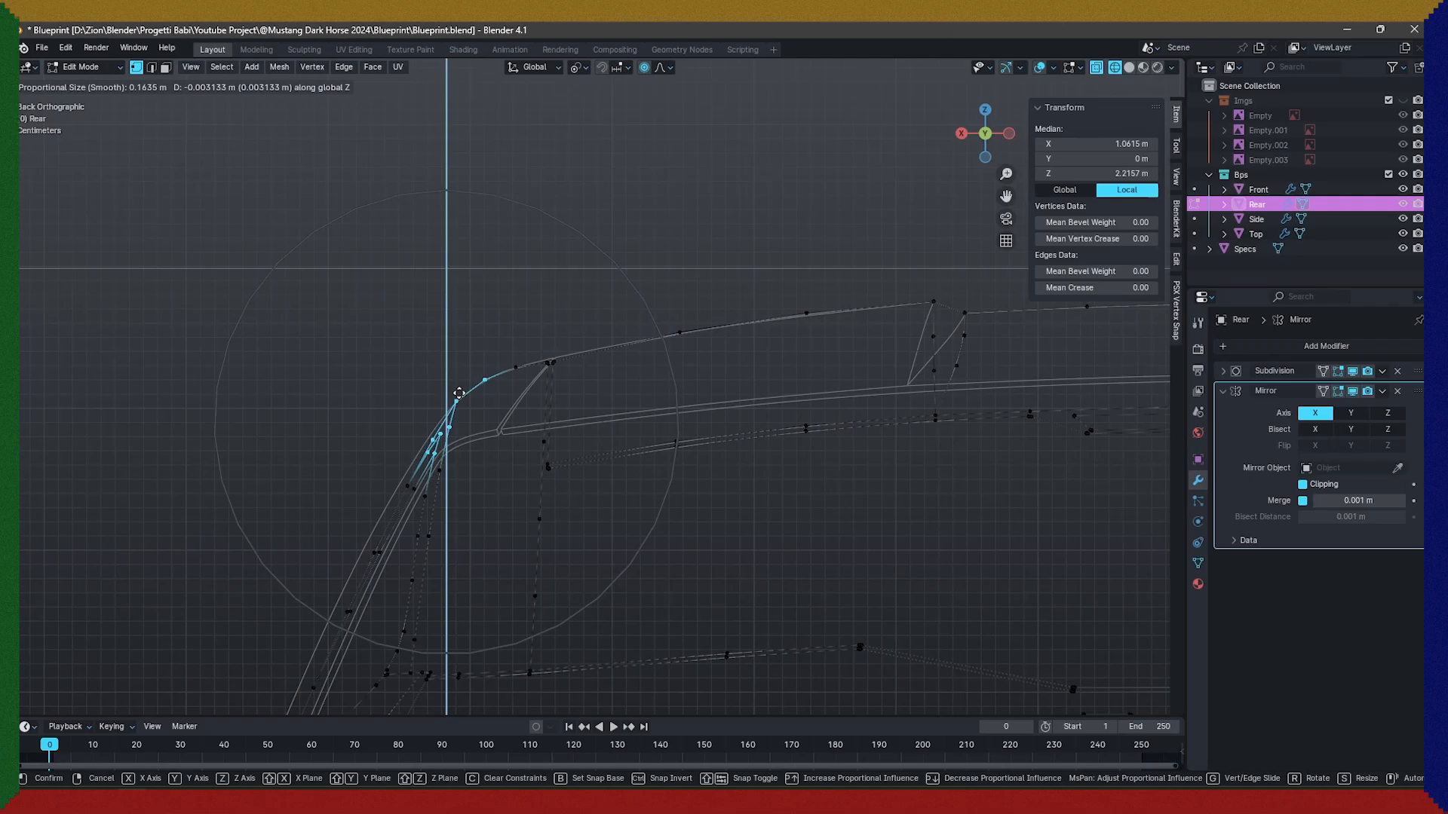
left_click(459, 393)
middle_click_drag(405, 586, 536, 428, "shift")
key("Tab")
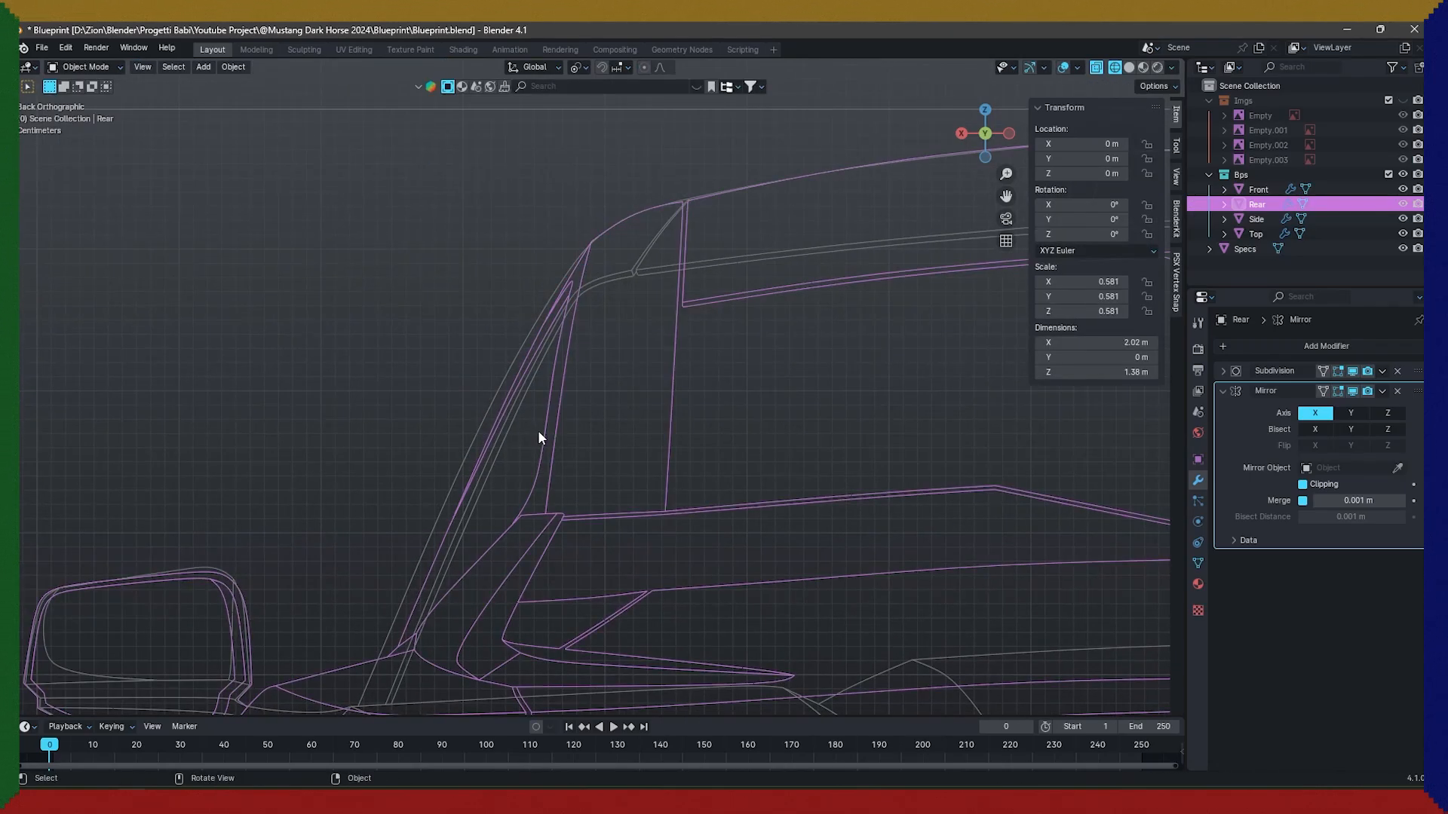
scroll(538, 431, "down", 4)
scroll(539, 432, "down", 1)
middle_click_drag(717, 432, 213, 404, "shift")
key("ctrl+s")
Raise the upper inner corner of the Rear blueprint's side mirror about 0.002 m with proportional editing and save the file.
middle_click_drag(485, 503, 1054, 415, "shift")
scroll(412, 370, "up", 3)
key("Tab")
scroll(411, 370, "up", 1)
middle_click_drag(411, 370, 498, 381, "shift")
left_click_drag(485, 297, 569, 381)
scroll(565, 381, "up", 3)
key("g")
key("z")
left_click(557, 392)
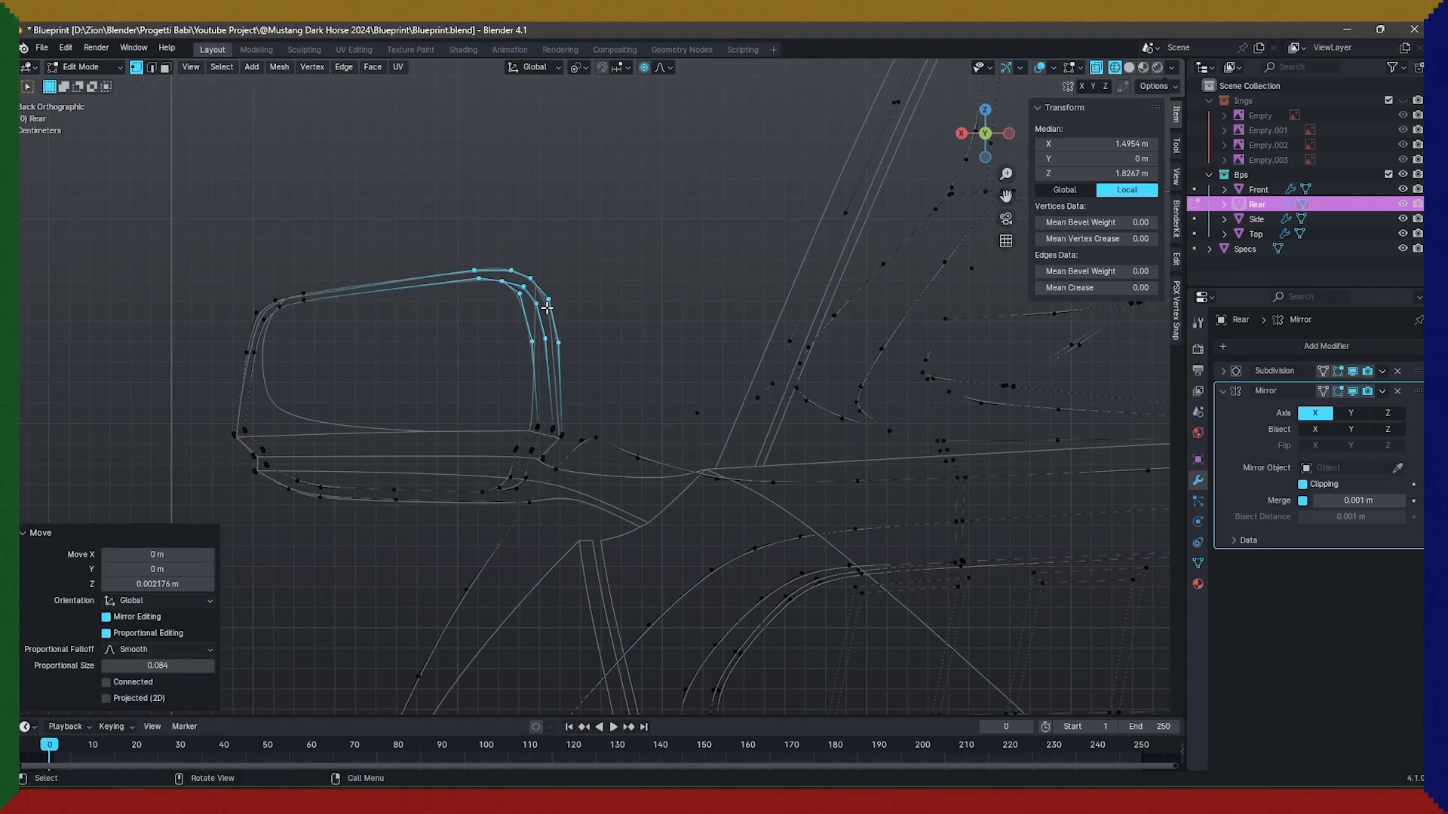
key("Tab")
key("Tab")
left_click(555, 465)
key("Tab")
scroll(584, 462, "down", 6)
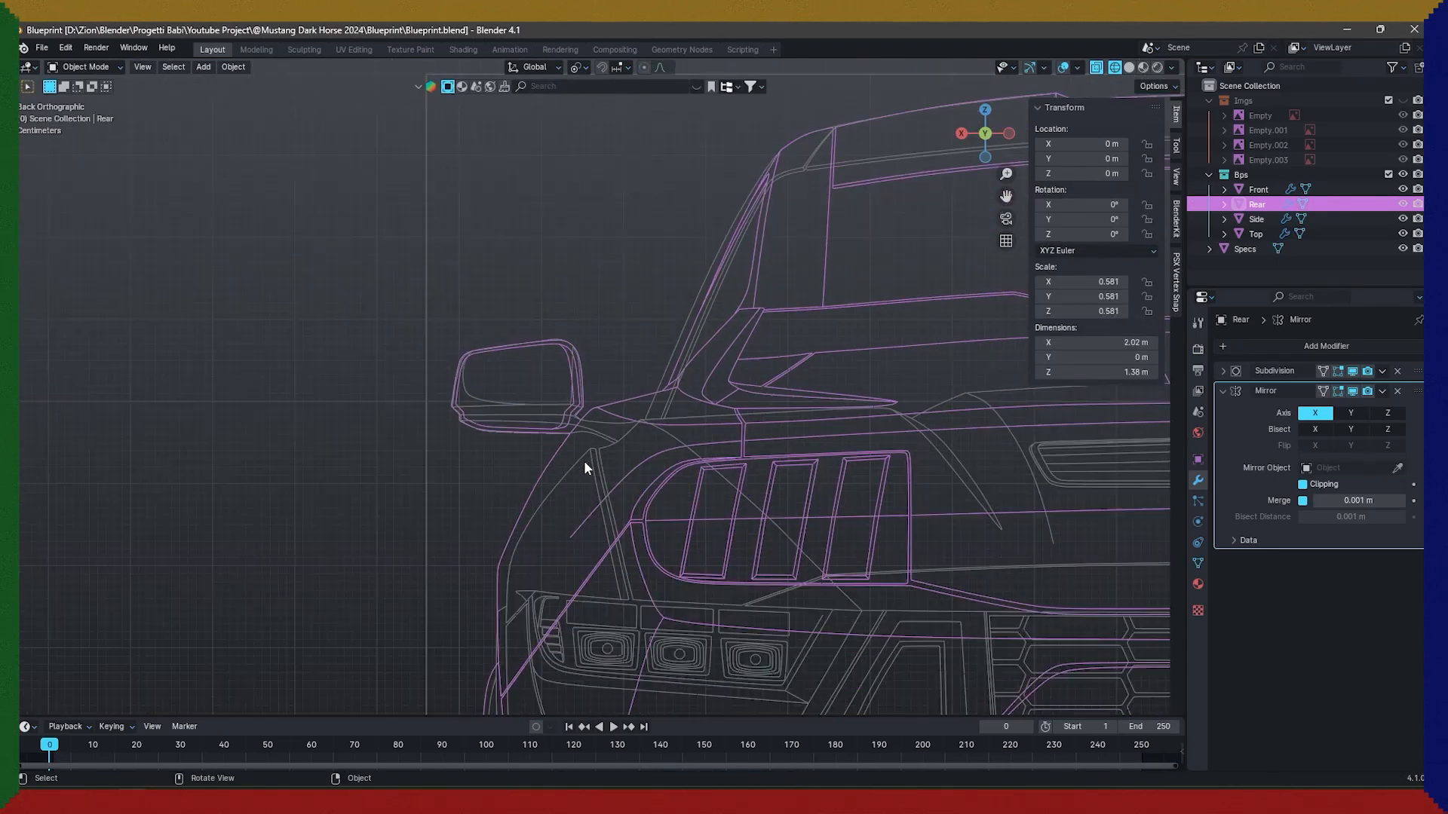
key("ctrl+s")
Delete the Specs reference box from the scene.
middle_click_drag(889, 652, 744, 502, "shift")
scroll(731, 494, "down", 1)
middle_click_drag(792, 588, 672, 466, "shift")
scroll(672, 464, "down", 9)
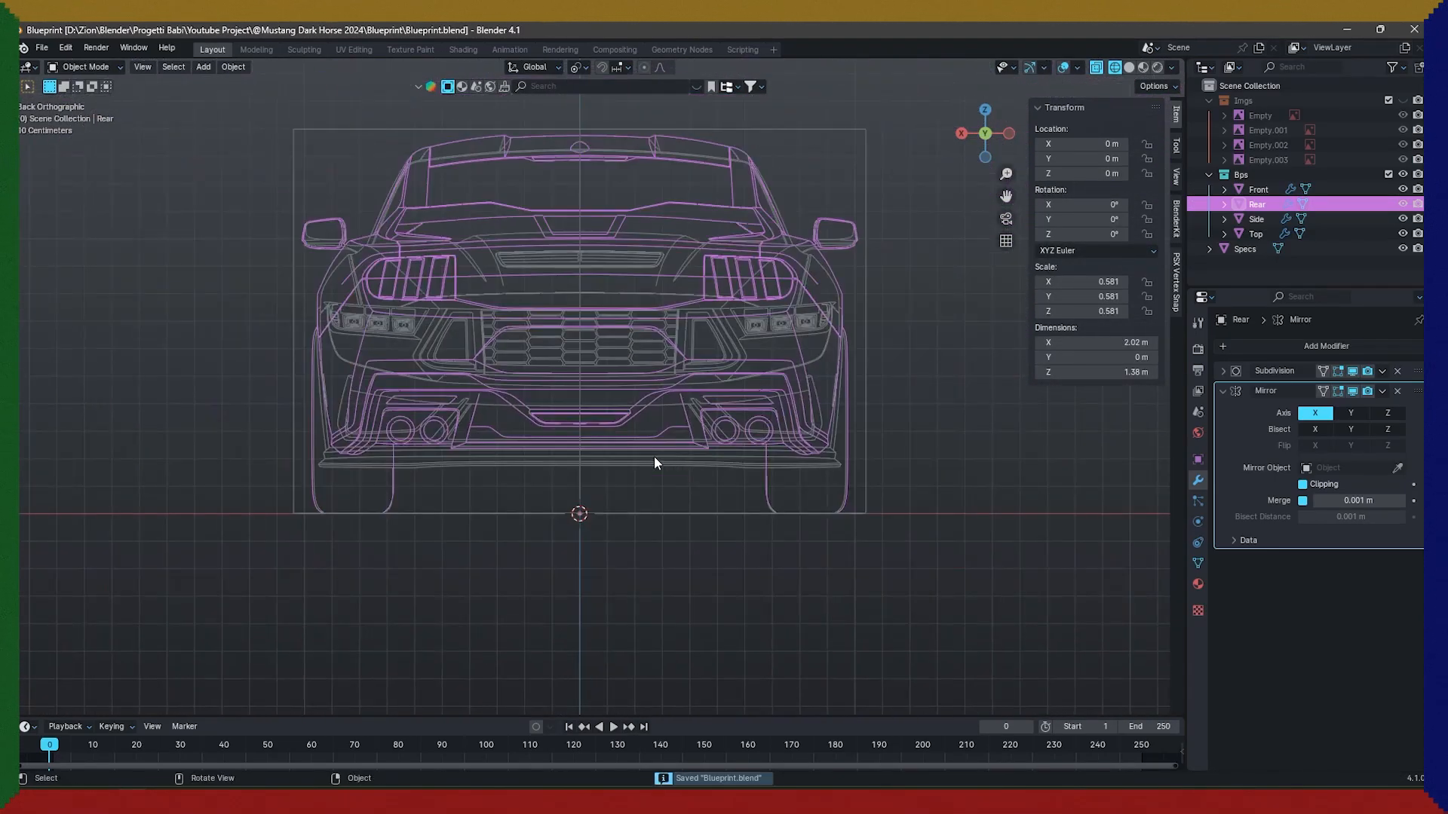
left_click(508, 257)
Add a plane and raise it along Z to about 1.376 m so it touches the top of the roofline.
key("shift+a")
left_click(567, 272)
key("g")
key("z")
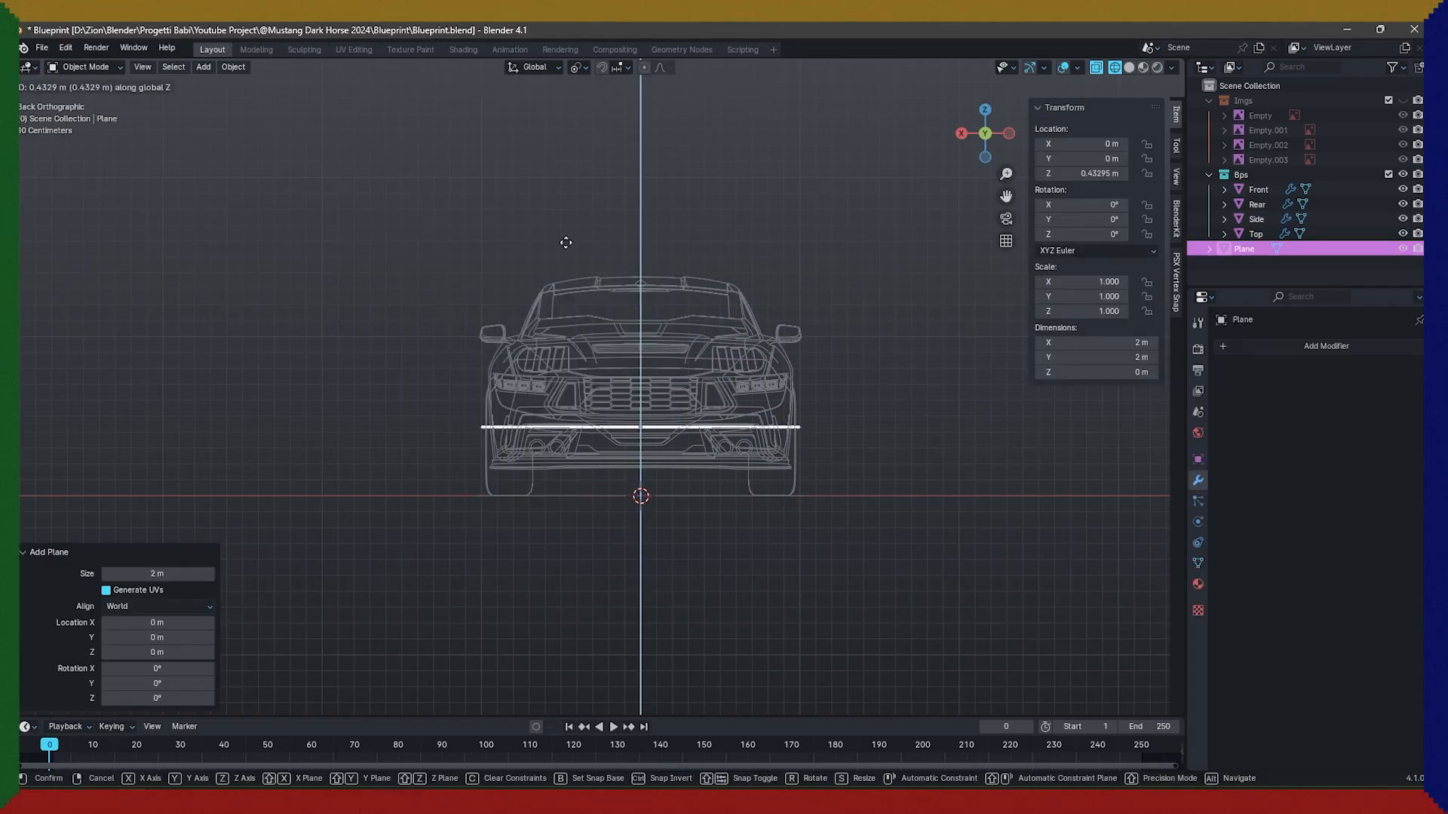
left_click(566, 90)
scroll(580, 323, "up", 4)
middle_click_drag(580, 324, 555, 396, "shift")
scroll(604, 316, "up", 9)
key("g")
key("z")
left_click(604, 329)
scroll(604, 329, "down", 2)
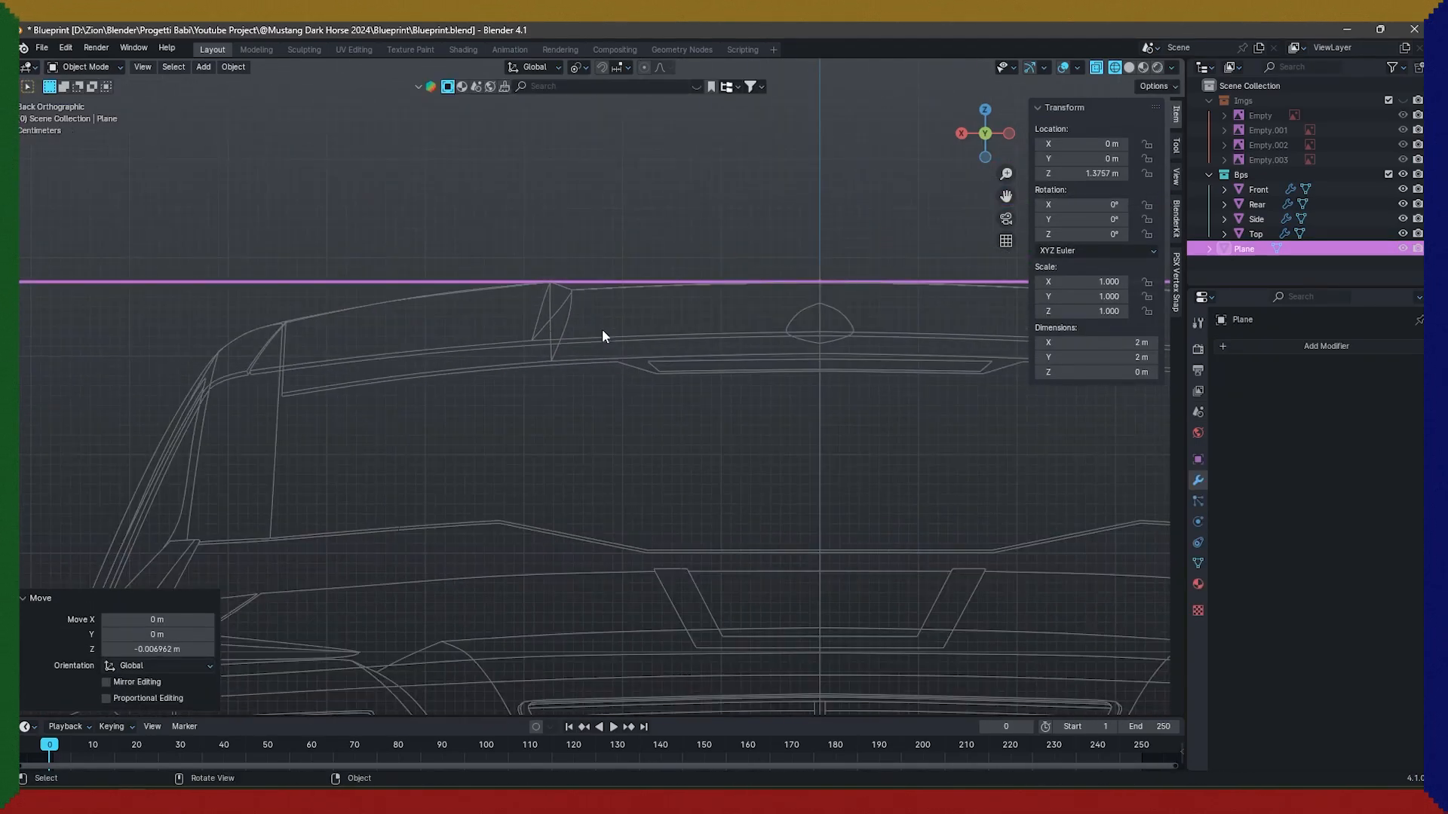
Select the centre-line vertices of the Rear blueprint's shark-fin antenna and turn off clipping in its Mirror modifier.
left_click(790, 317)
key("Tab")
middle_click_drag(796, 342, 822, 347)
scroll(630, 337, "up", 2)
left_click(618, 332)
left_click(628, 329)
scroll(630, 328, "up", 2)
scroll(629, 328, "up", 5)
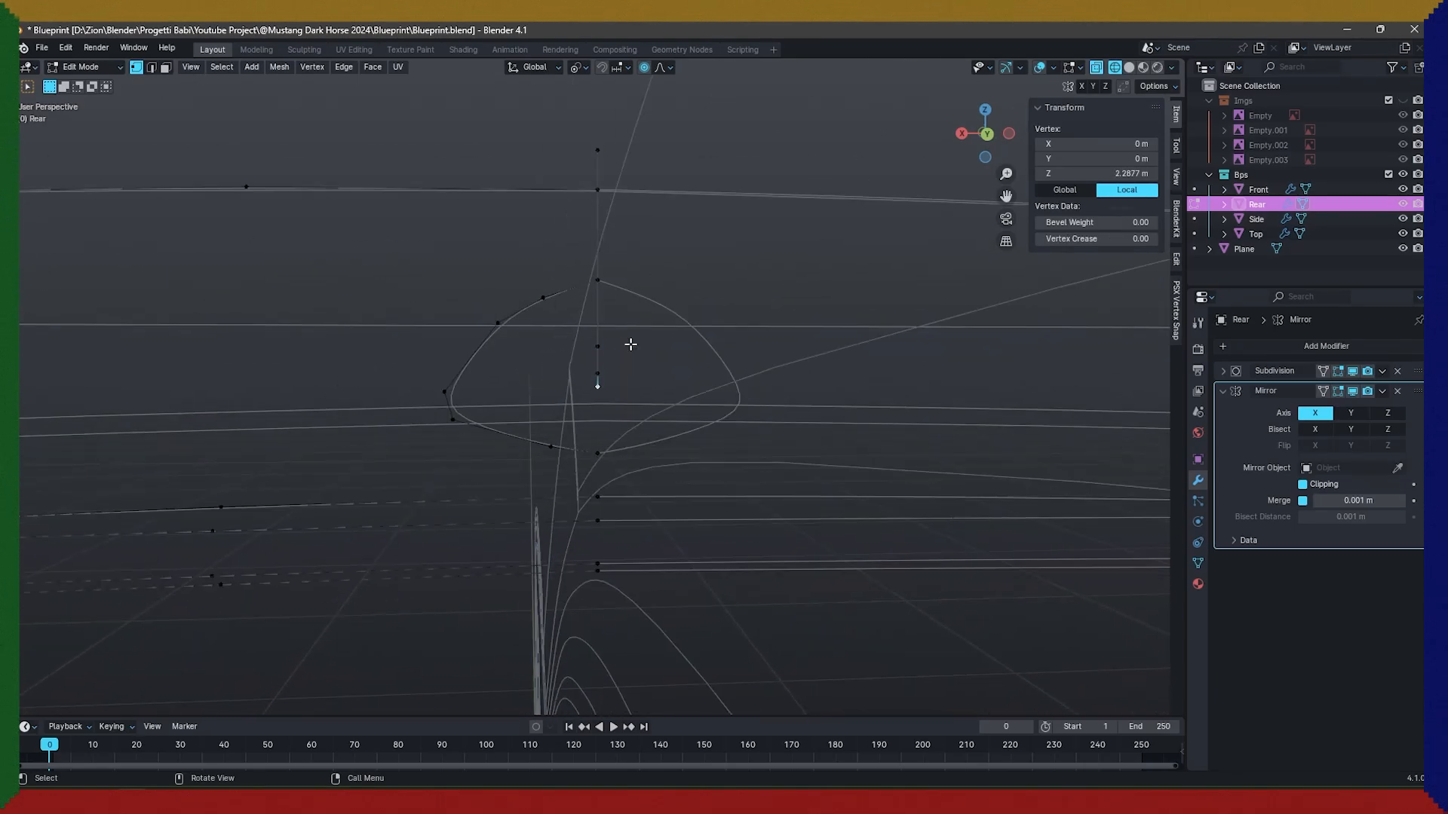
left_click(1303, 484)
key("ctrl+KP_1")
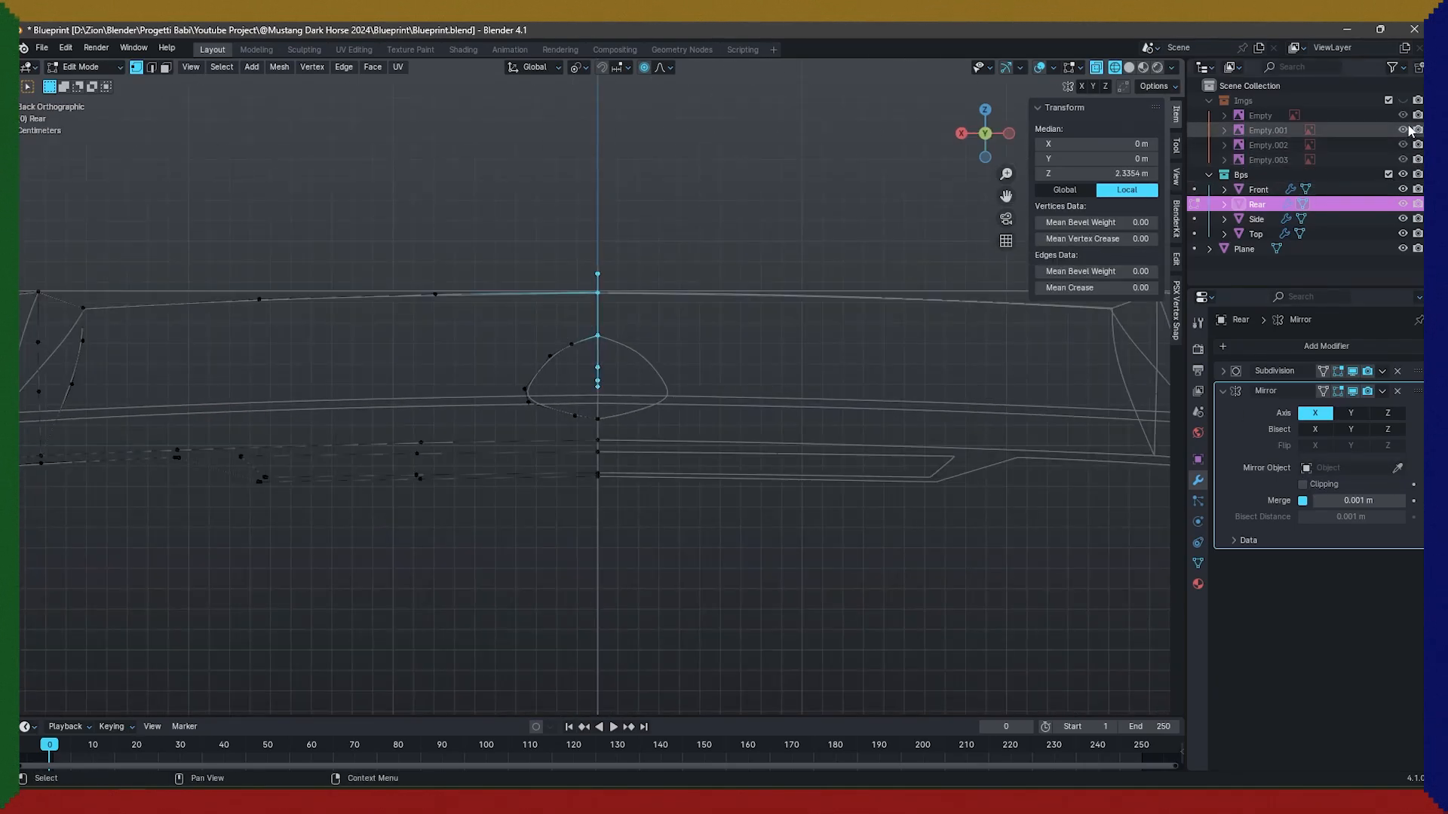
left_click(1403, 101)
scroll(841, 339, "down", 10)
scroll(803, 339, "up", 12)
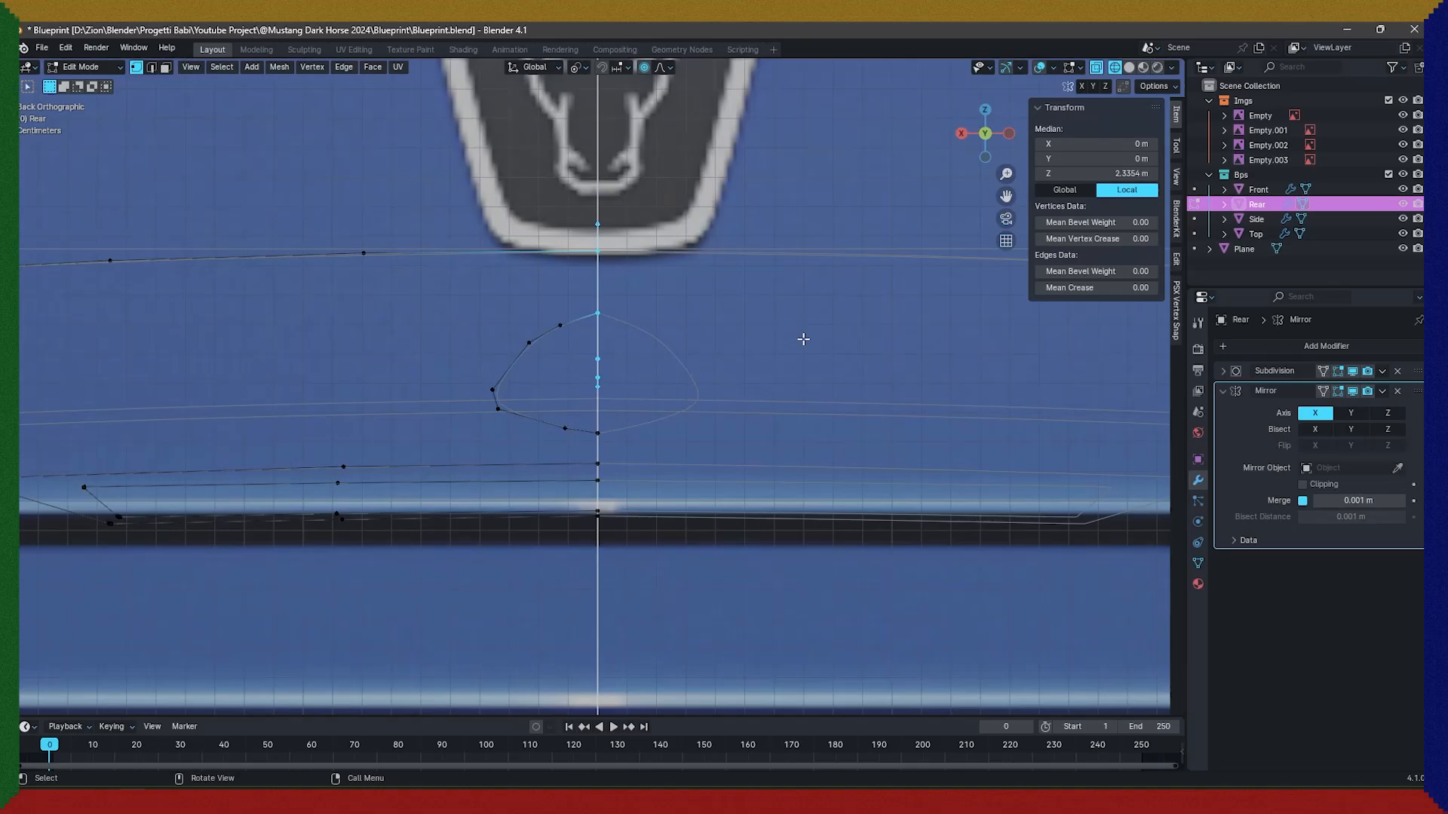
left_click(1404, 100)
scroll(678, 313, "up", 4)
key("g")
key("x")
left_click(644, 314)
key("ctrl+z")
Offset the Rear blueprint's antenna centre vertices along X to a local X of about 0.0098 m.
scroll(647, 315, "down", 3)
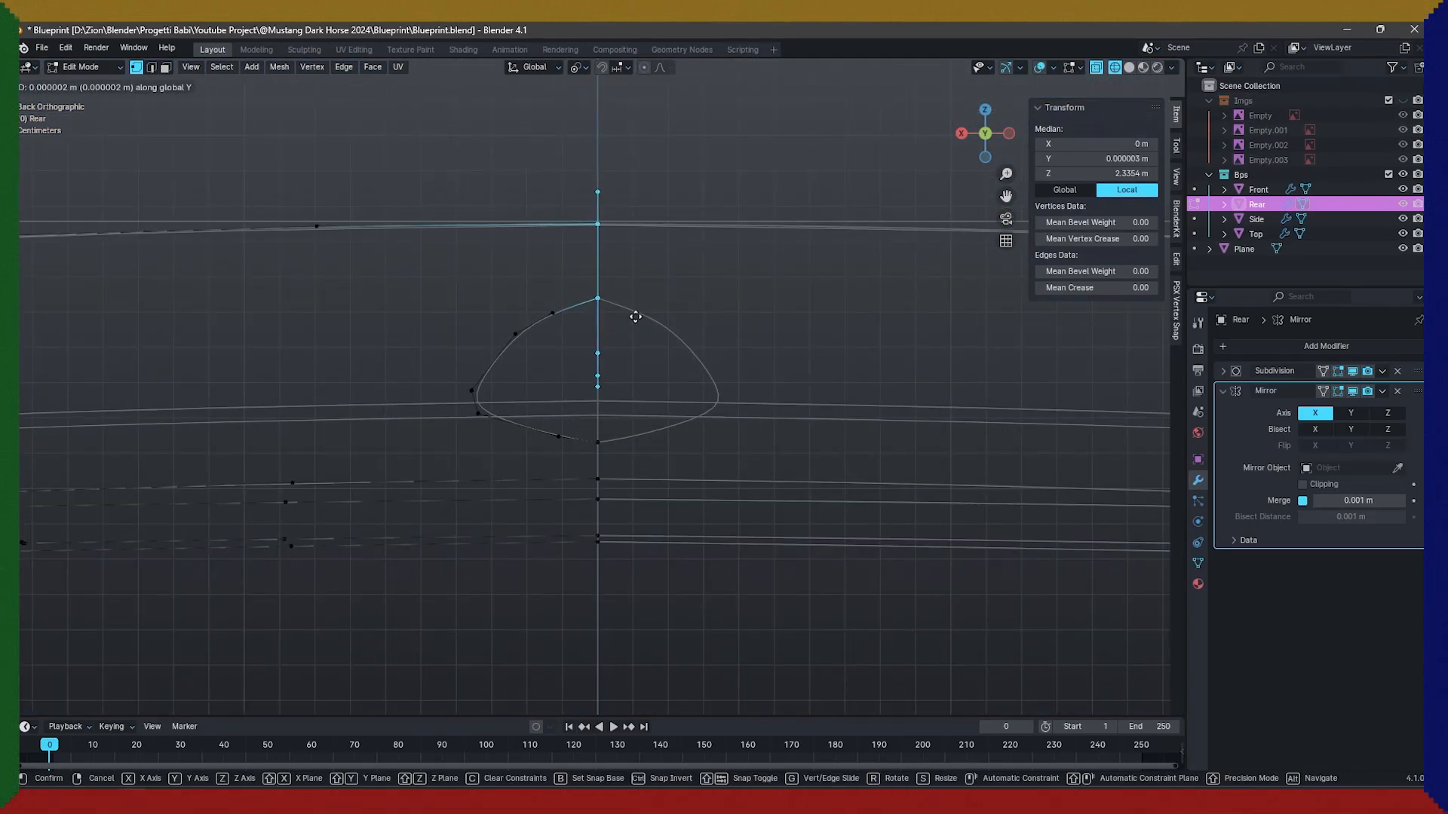
key("x")
left_click(646, 191)
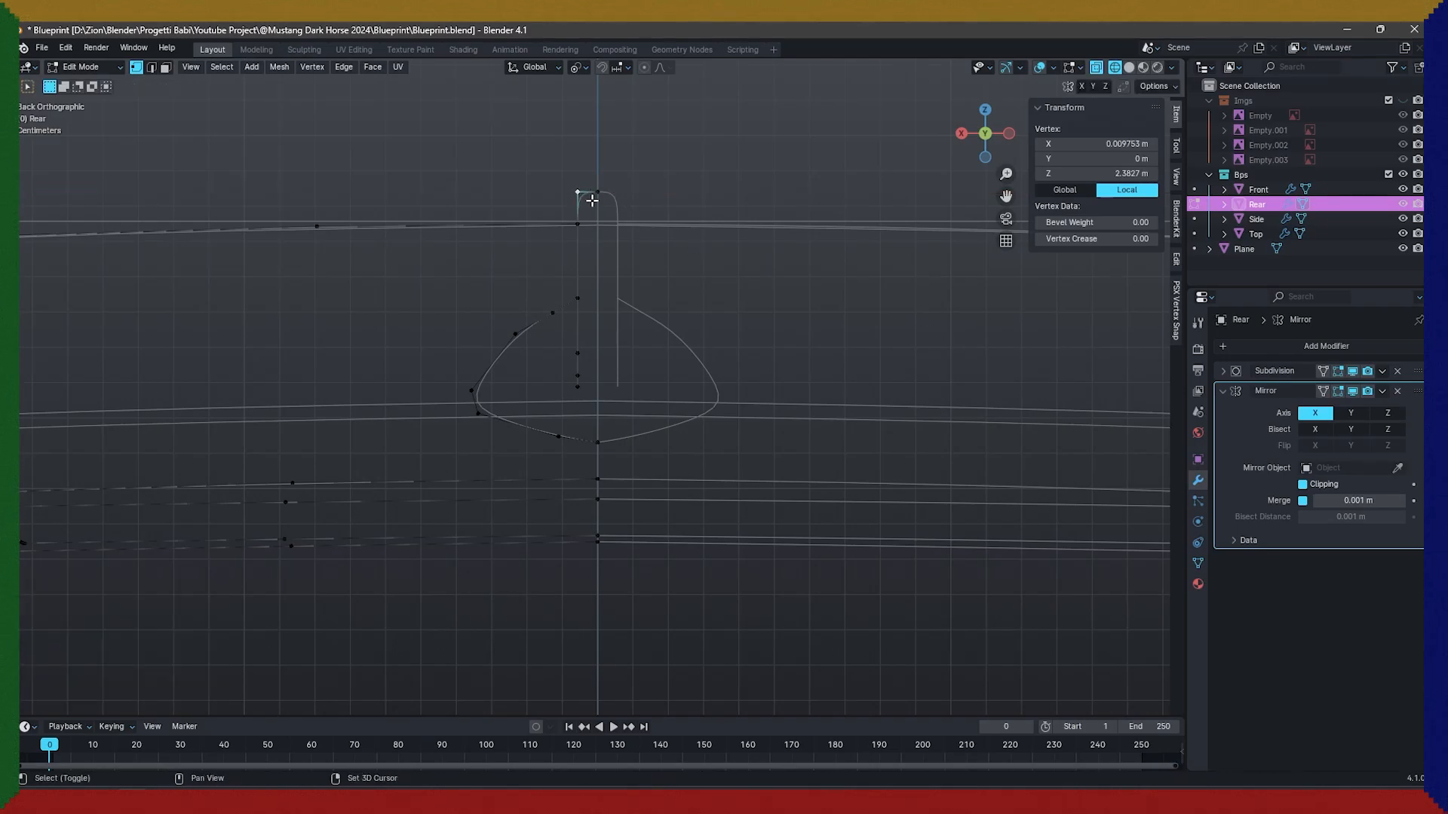
Round the upper corner of the Rear blueprint's antenna fin with a vertex bevel and save the file.
scroll(592, 199, "up", 4)
key("ctrl+shift+b")
left_click(728, 304)
key("Tab")
scroll(695, 352, "down", 4)
key("ctrl+s")
scroll(659, 398, "down", 8)
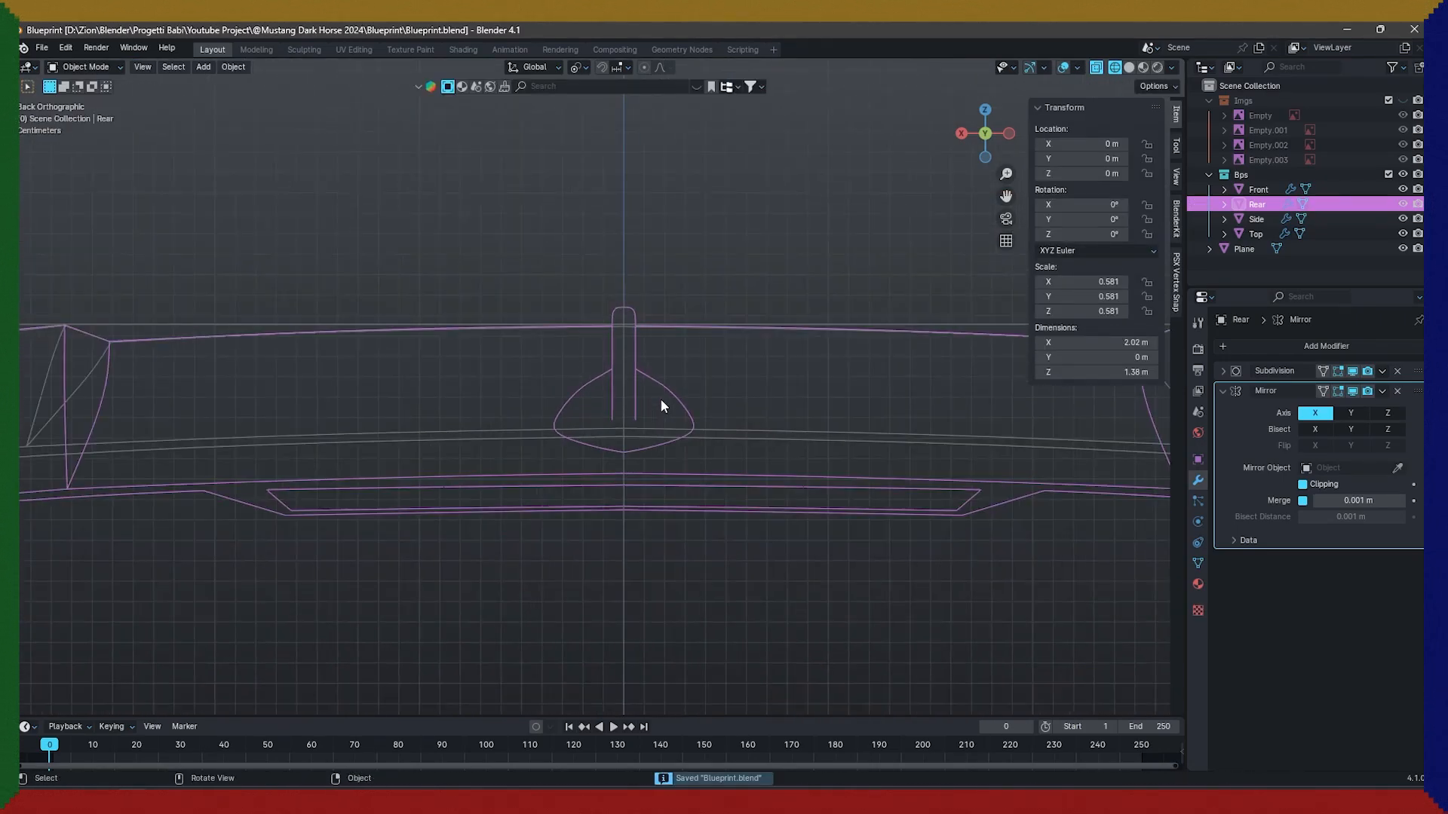
Compare the Rear blueprint's antenna and spoiler area with the reference images, showing and hiding the Imgs collection.
key("alt+Tab")
key("alt+Tab")
left_click(1403, 101)
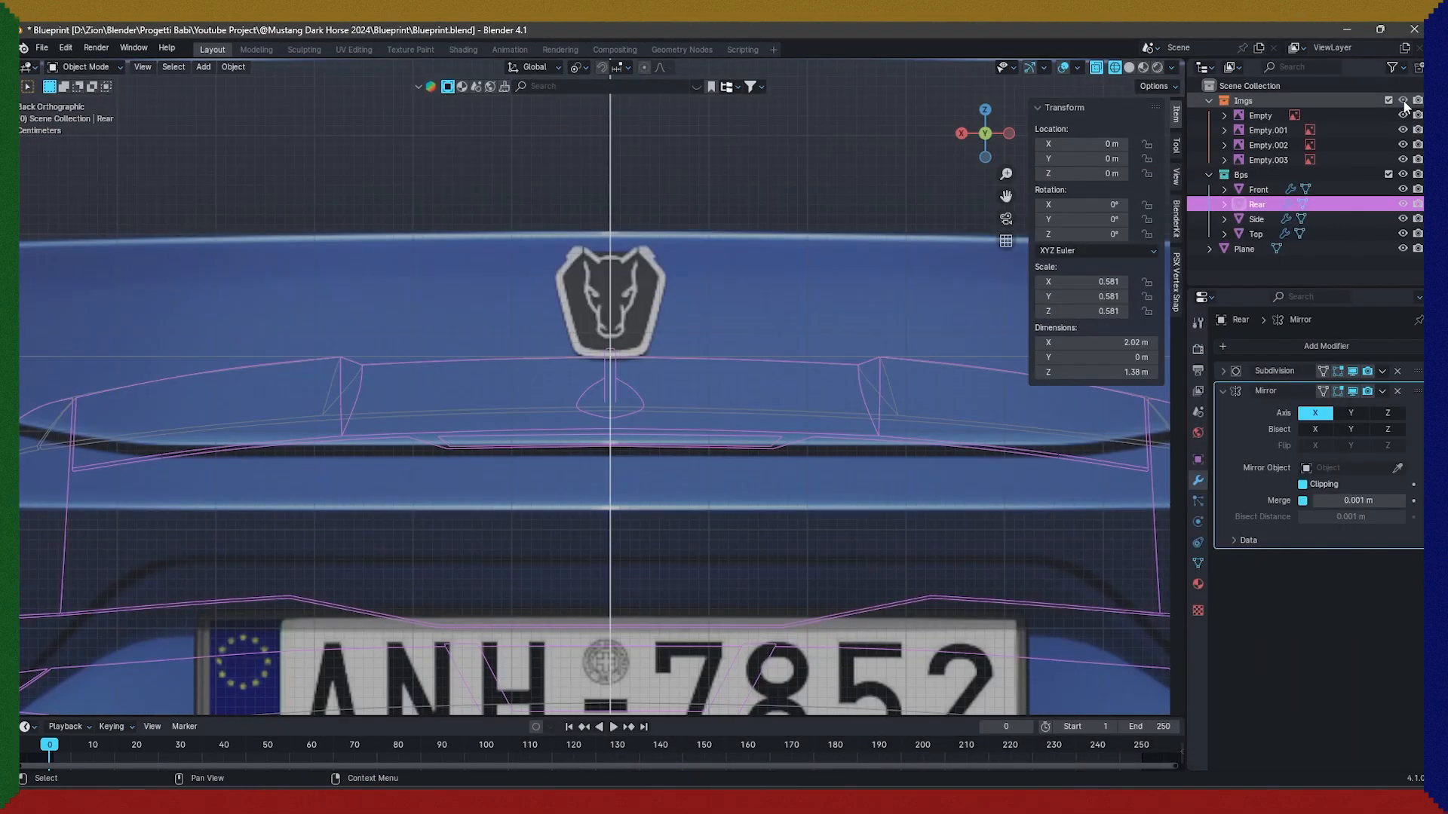
scroll(717, 362, "down", 6)
middle_click_drag(735, 302, 807, 614, "shift")
scroll(726, 423, "up", 6)
key("alt+Tab")
key("alt+Tab")
scroll(726, 419, "down", 4)
middle_click_drag(761, 690, 769, 363, "shift")
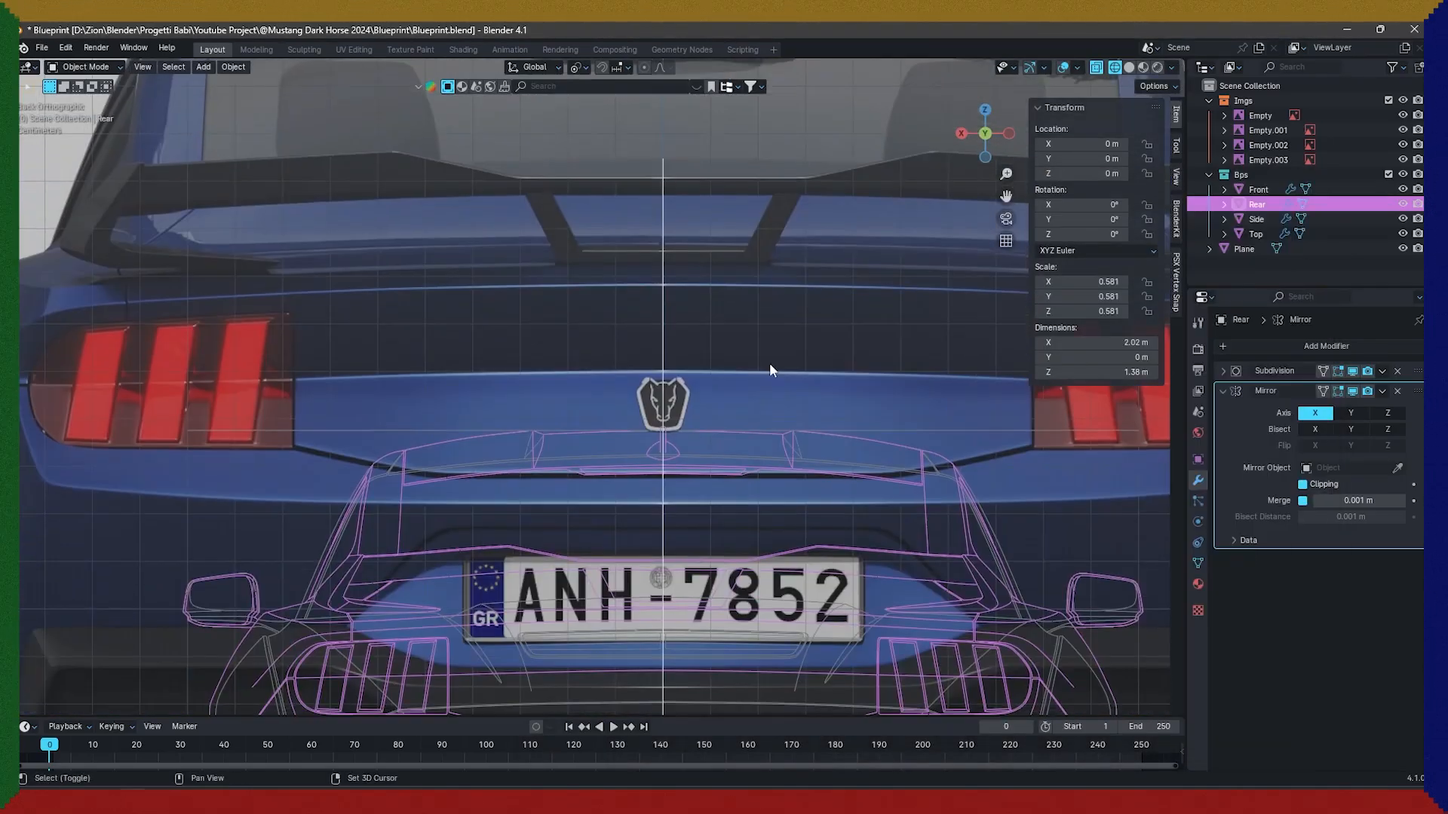
left_click(1403, 100)
scroll(739, 528, "up", 2)
middle_click_drag(502, 623, 690, 355, "shift")
scroll(690, 355, "down", 4)
scroll(717, 335, "up", 2)
Rename the roof-level plane Roof Top and add another plane to the scene.
left_click(548, 258)
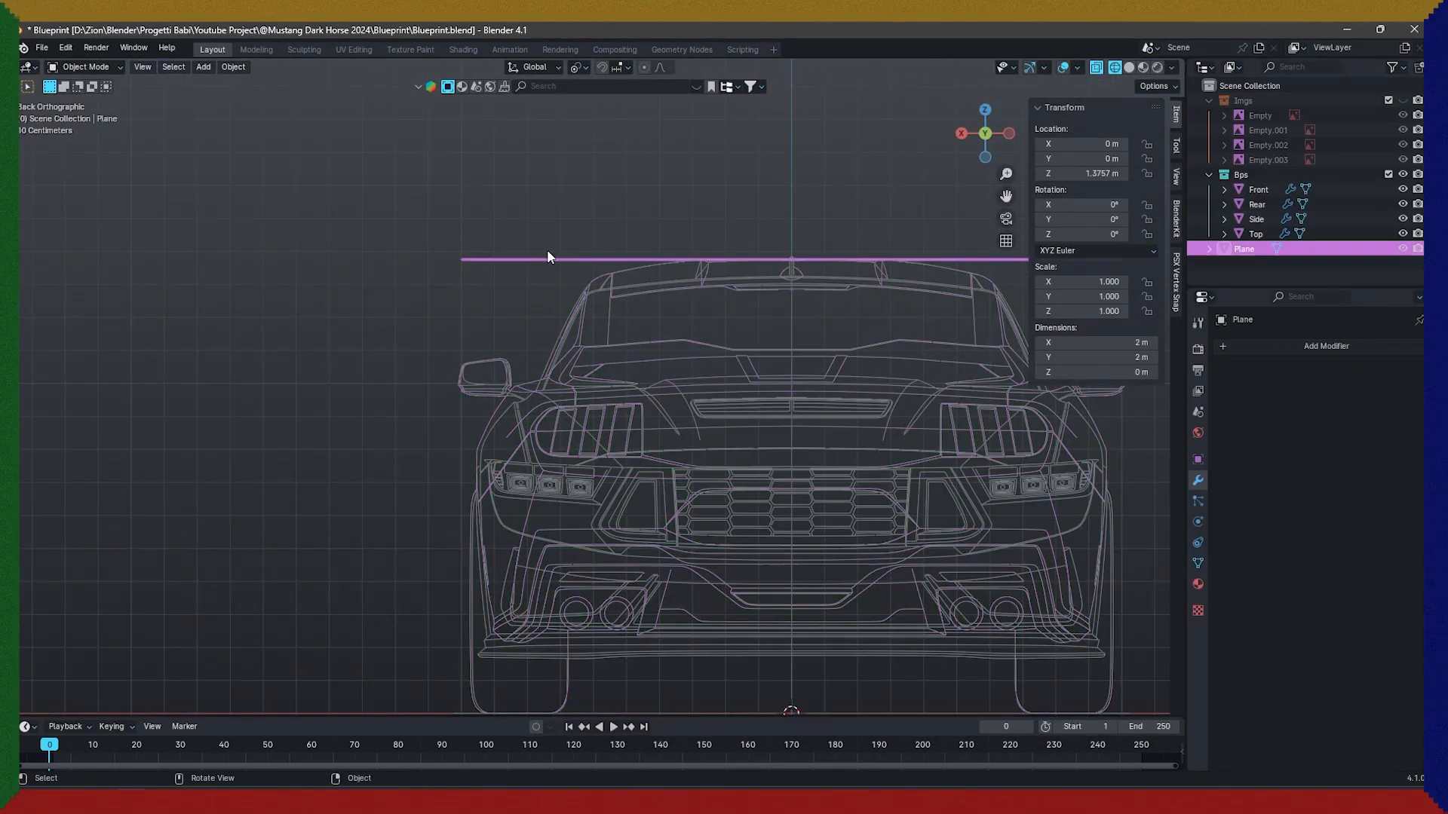
key("shift+a")
left_click(381, 316)
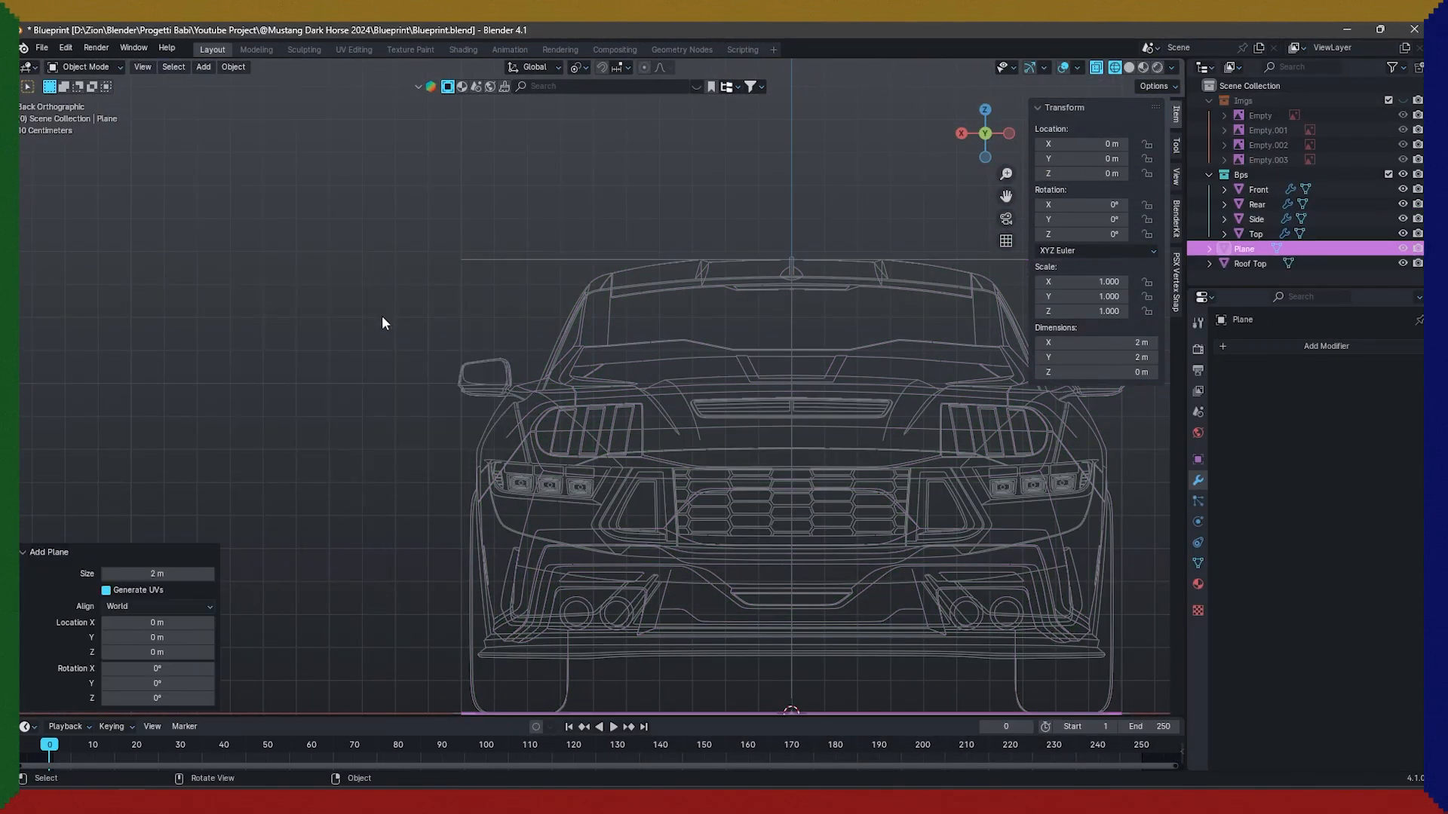
Raise the new plane along Z to about 1.076 m at the top of the side mirror and save the file.
scroll(381, 316, "up", 3)
key("g")
key("z")
left_click(389, 392)
middle_click_drag(389, 392, 512, 430, "shift")
scroll(422, 452, "up", 9)
key("g")
key("z")
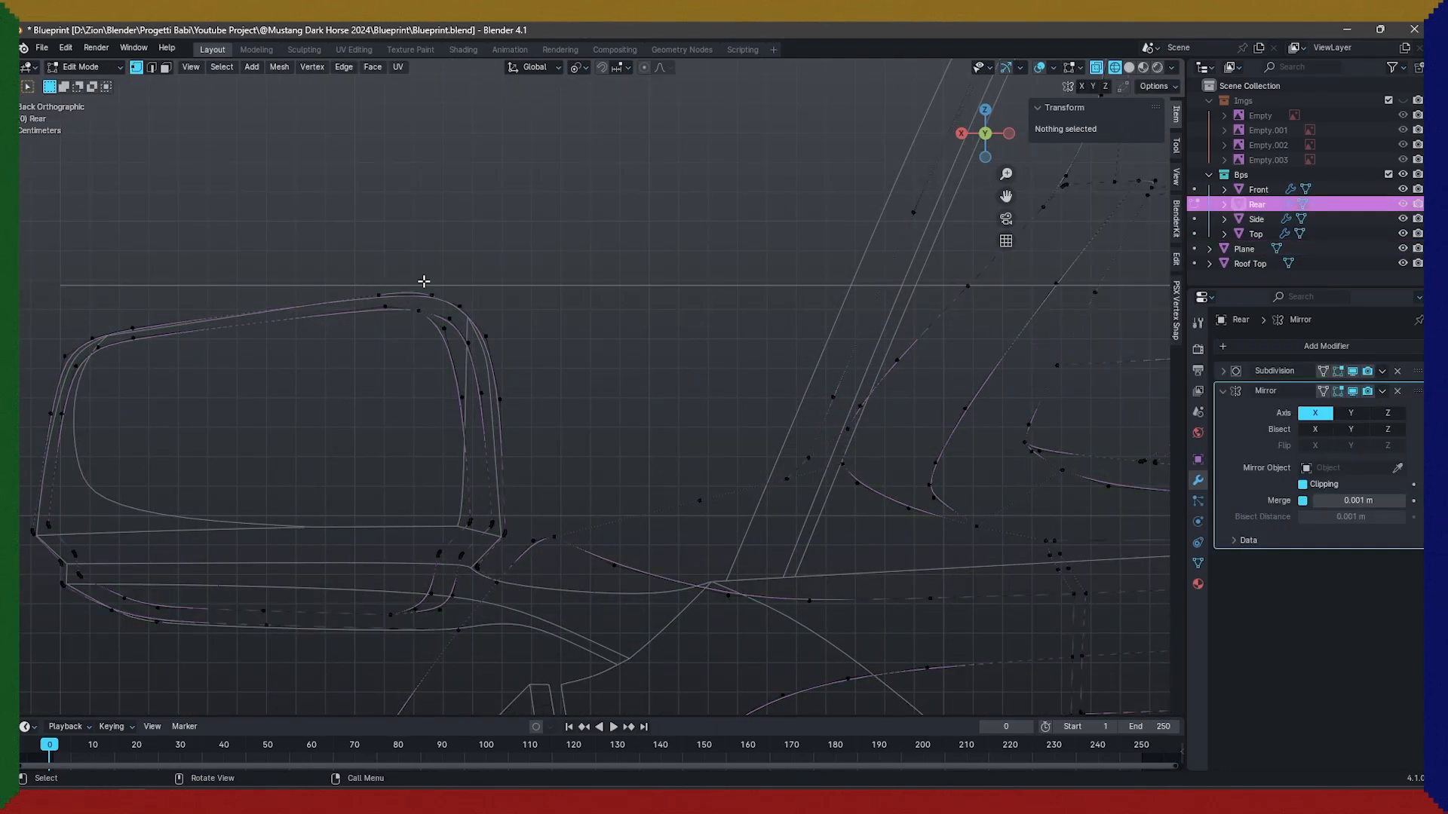
left_click(426, 277)
key("ctrl+s")
Rename the mirror-level plane Mirror Top and check it against the opposite side mirror.
key("F2")
type("Mirror ")
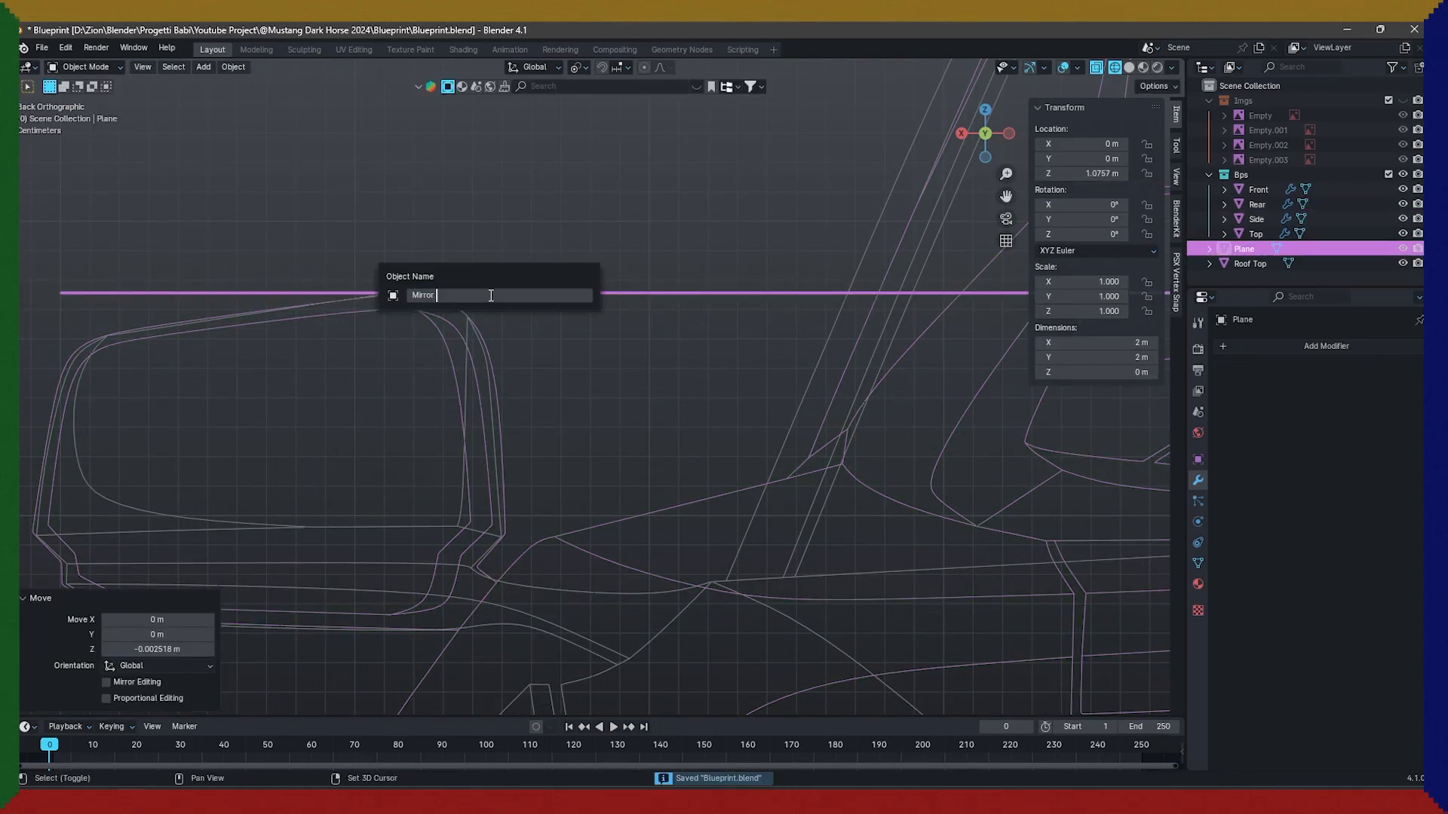
type("Top")
key("Return")
scroll(481, 305, "up", 3)
scroll(742, 417, "down", 15)
middle_click_drag(447, 479, 548, 448, "shift")
scroll(704, 373, "up", 5)
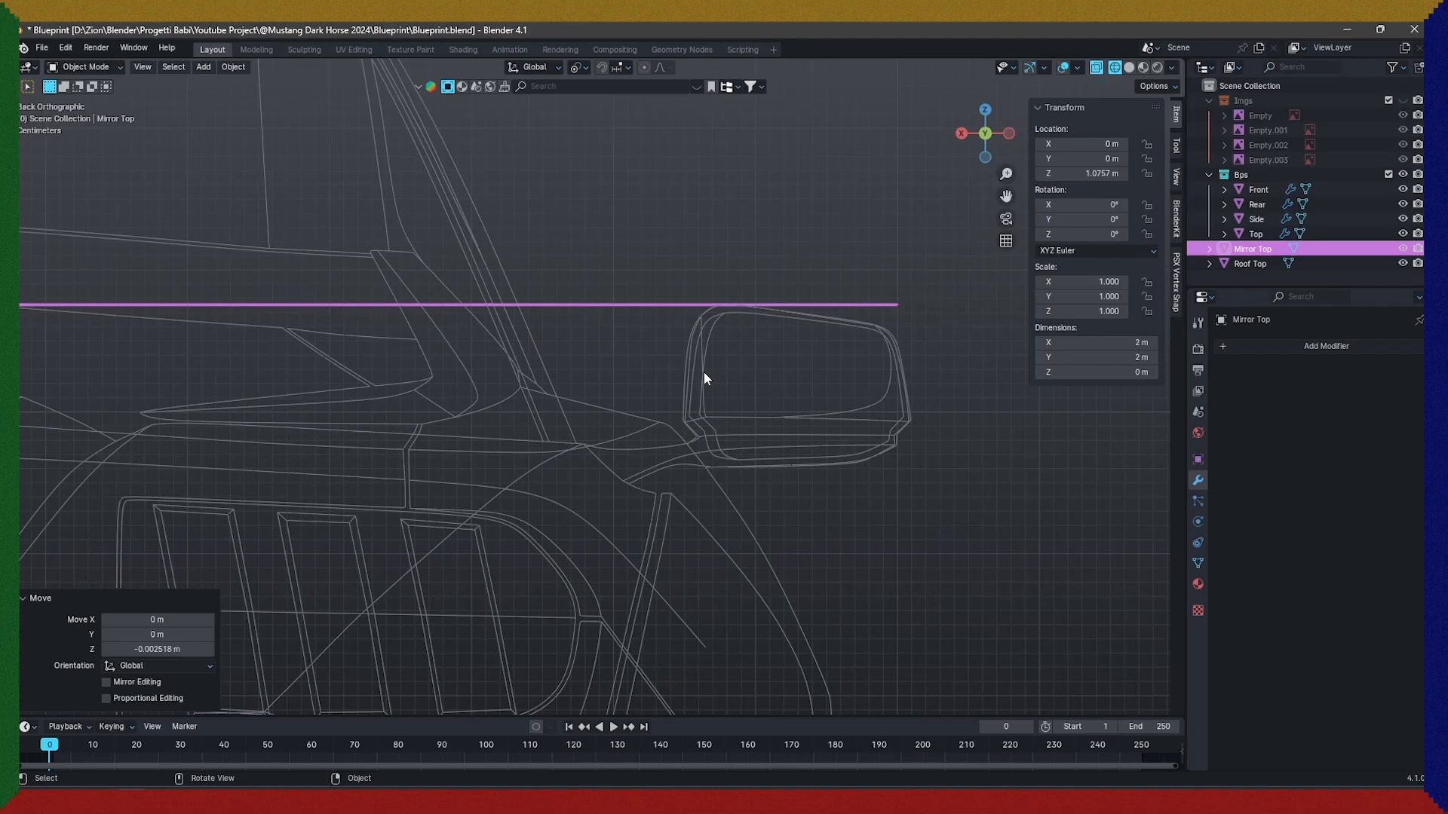
Add a plane and raise it along Z to about 0.940 m at the upper edge of the taillights.
scroll(703, 372, "down", 7)
middle_click_drag(609, 531, 859, 453, "shift")
key("shift+a")
mouse_move(618, 368)
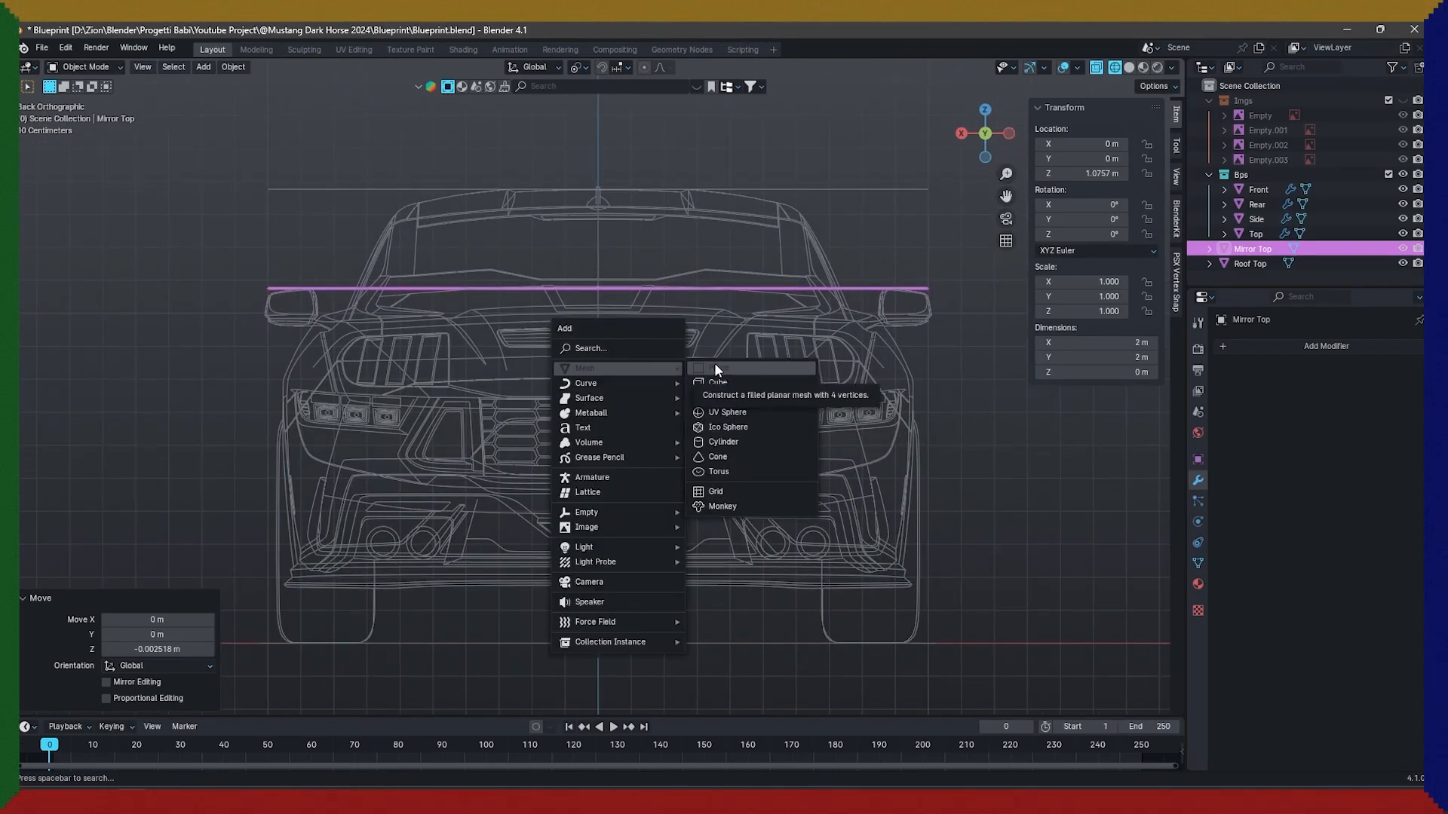
left_click(713, 367)
key("g")
key("z")
left_click(307, 323)
scroll(306, 323, "up", 6)
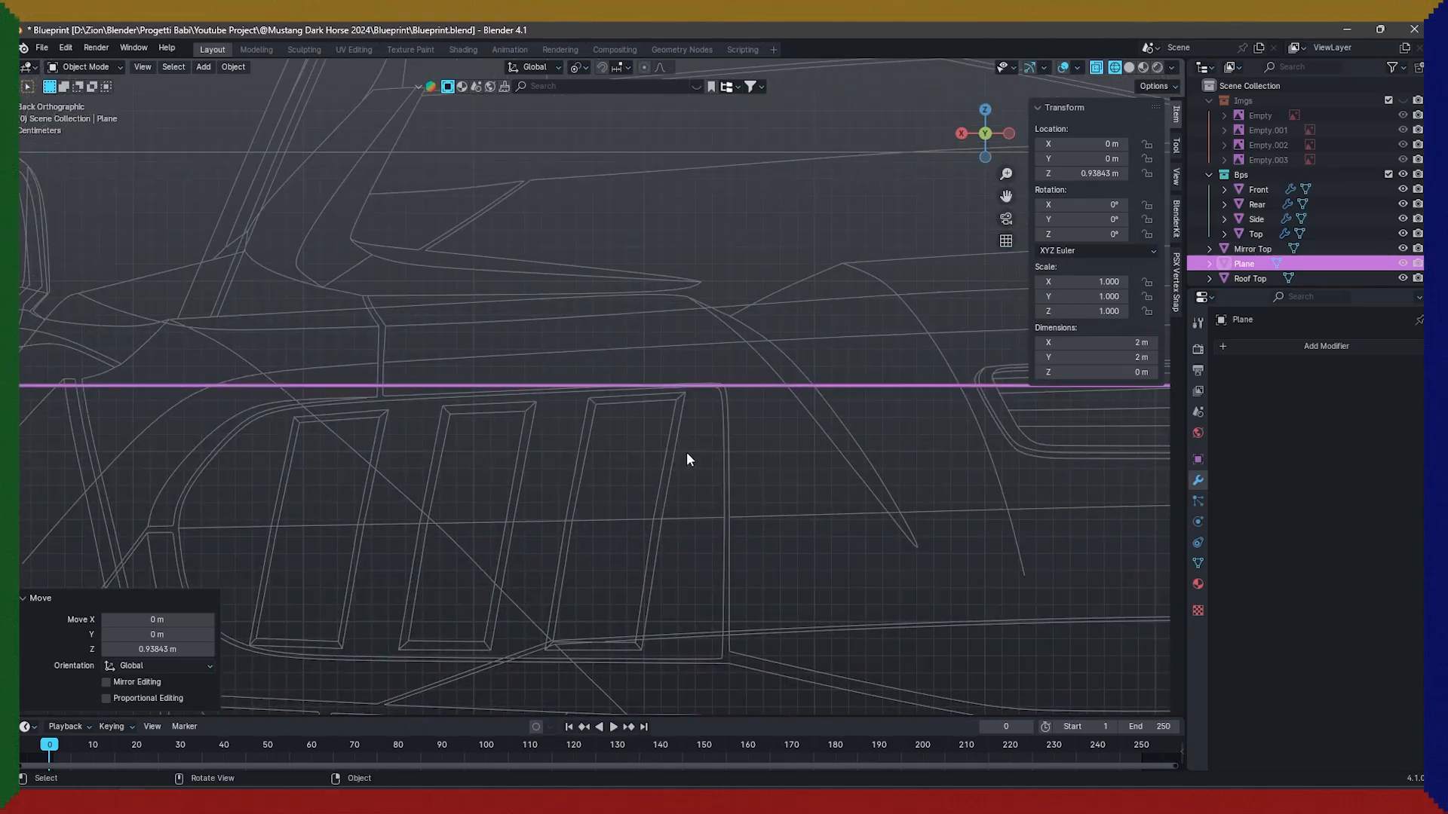
key("g")
key("z")
left_click(689, 455)
scroll(695, 446, "up", 2)
Rename the taillight-level plane Top Taillights.
key("F2")
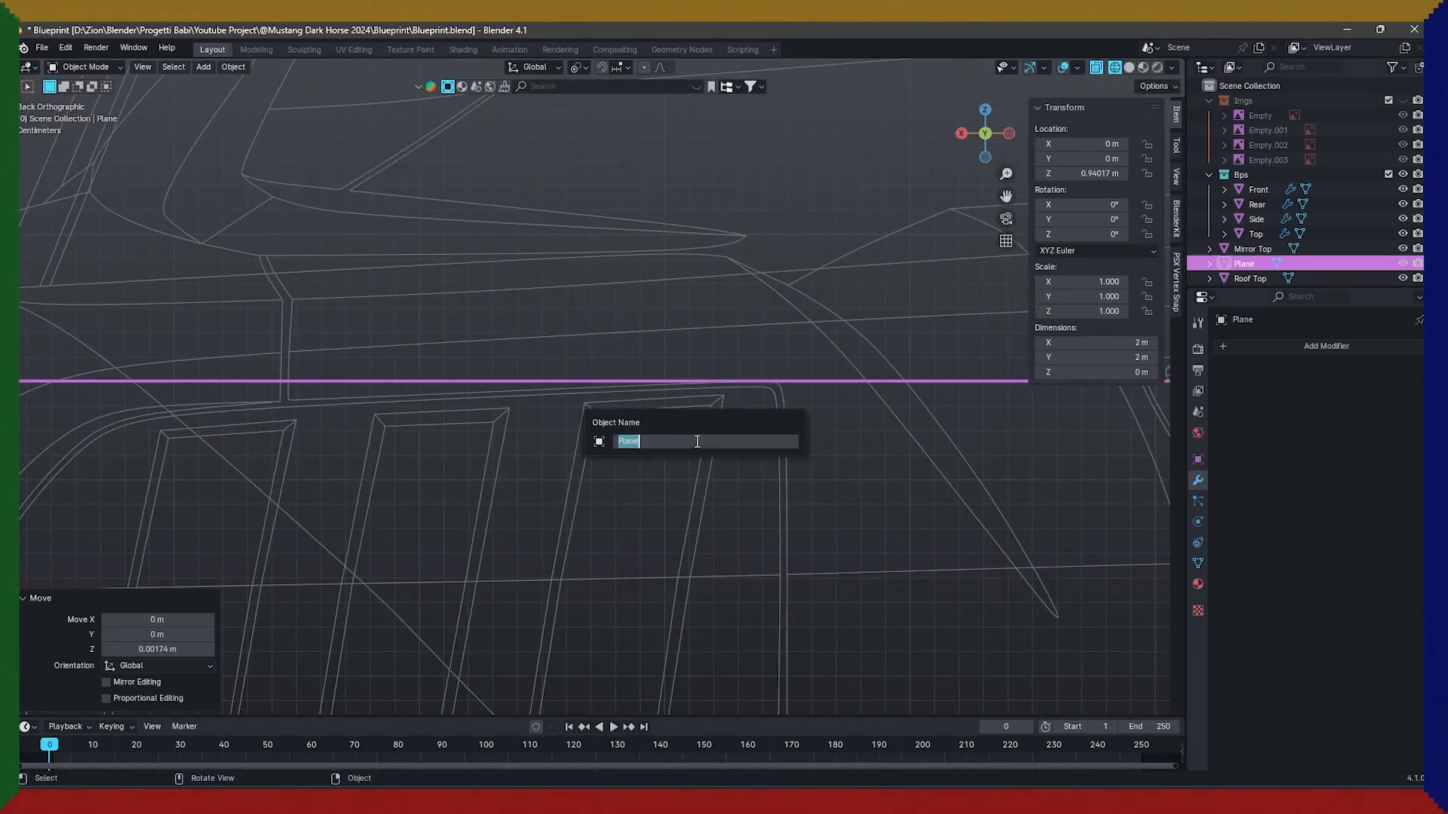
type("Top Taillights")
key("Return")
Duplicate the Top Taillights plane and lower the copy along Z to about 0.769 m at the upper edge of the headlights.
scroll(566, 380, "down", 4)
key("shift+d")
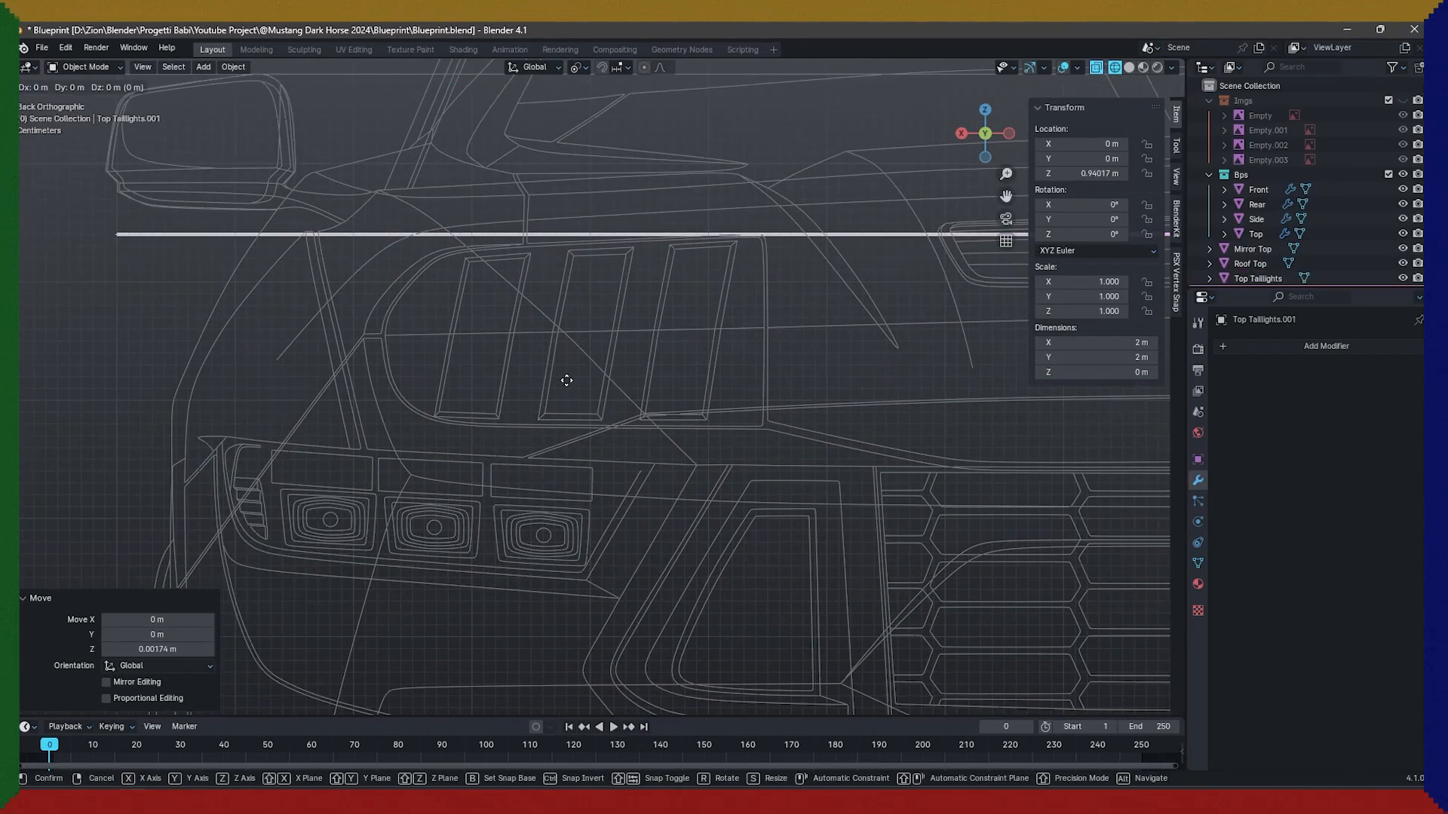
left_click(573, 584)
middle_click_drag(573, 584, 626, 472)
key("KP_1")
middle_click_drag(883, 507, 539, 454, "shift")
scroll(633, 385, "up", 8)
middle_click_drag(634, 385, 521, 395, "shift")
key("g")
key("z")
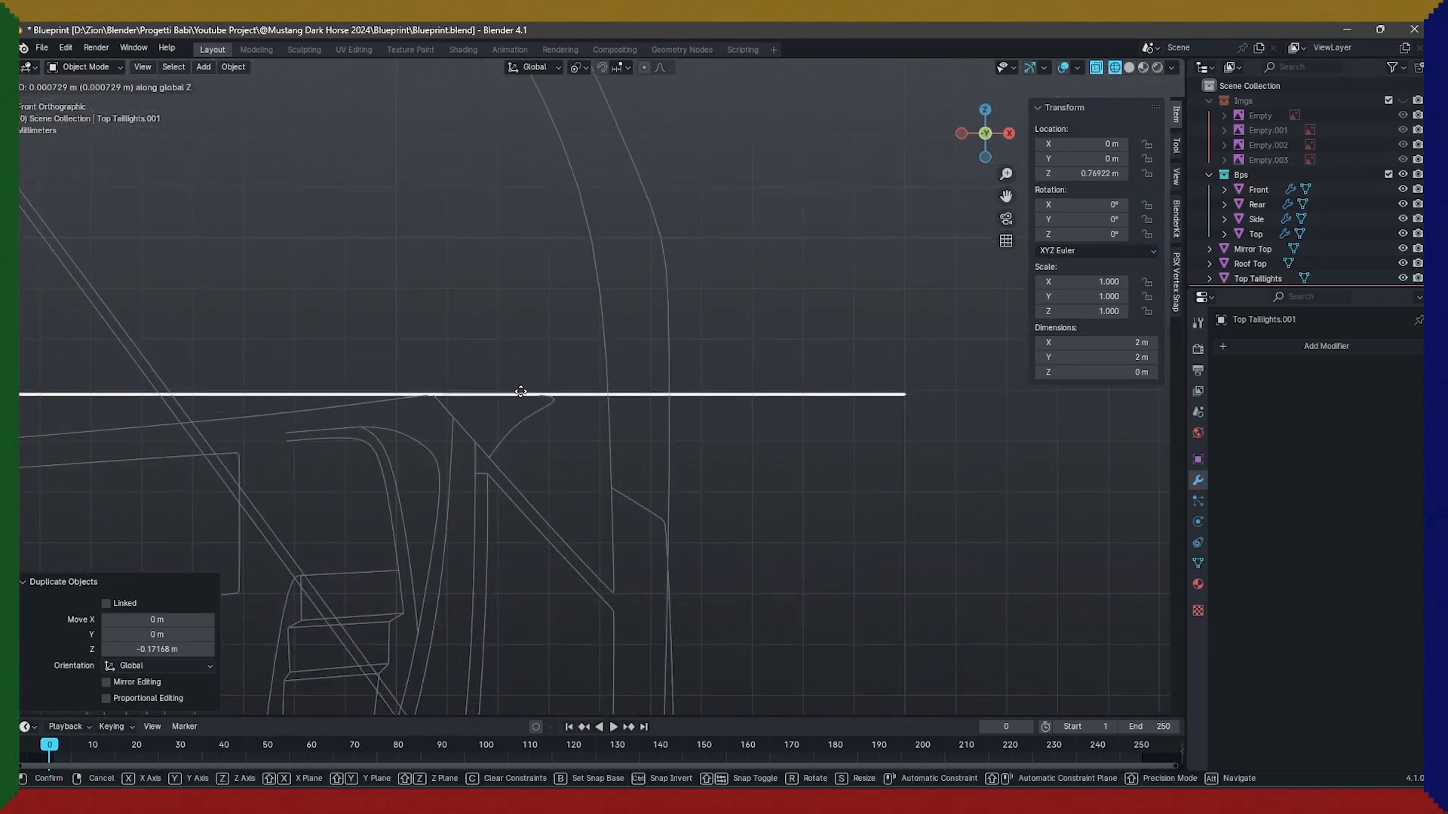
left_click(582, 419)
Rename the duplicated plane Top Headlights.
type("Top Headlights")
key("Return")
scroll(558, 430, "down", 9)
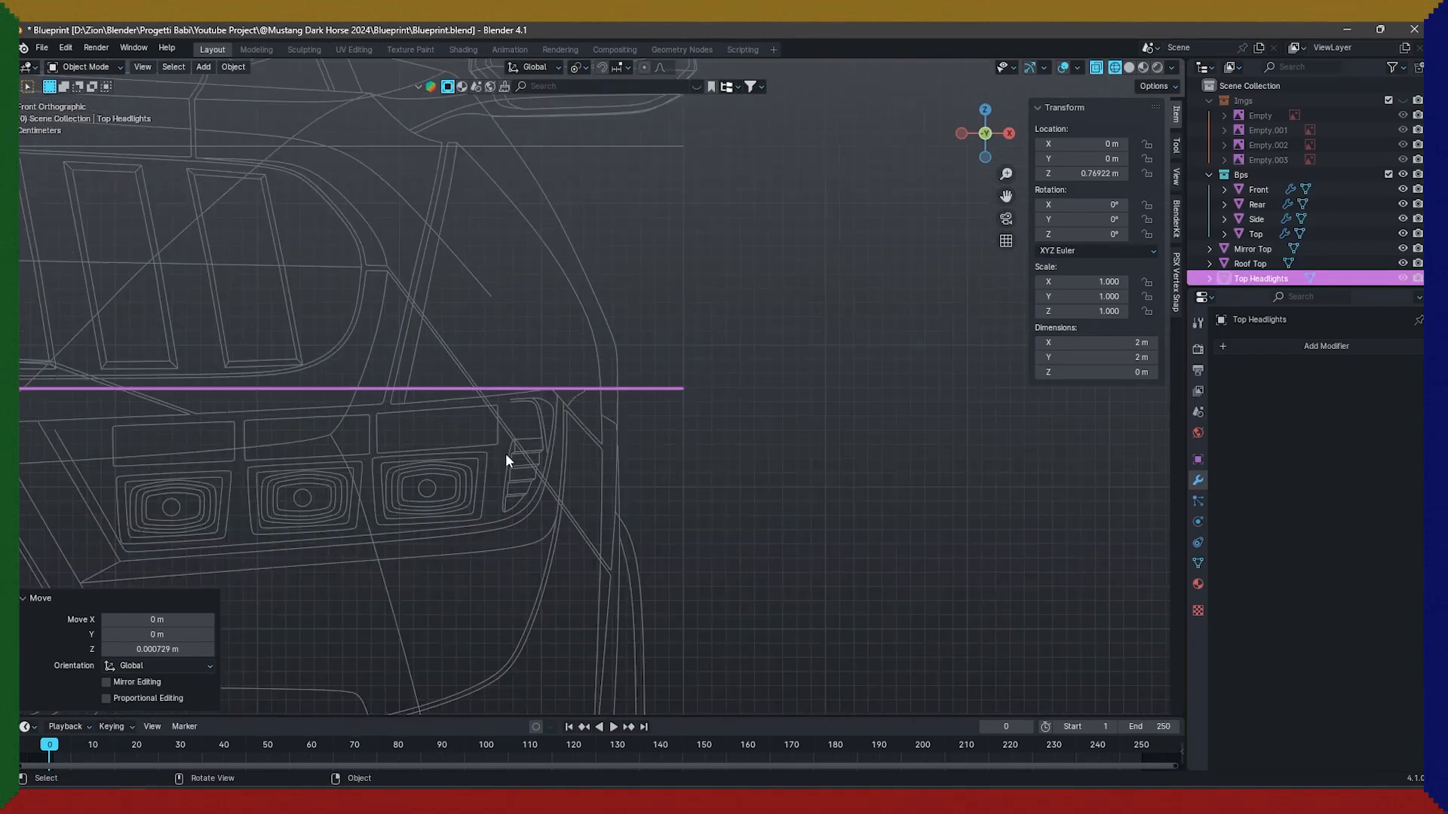
middle_click_drag(362, 558, 650, 478, "shift")
scroll(647, 481, "down", 3)
scroll(642, 484, "down", 5)
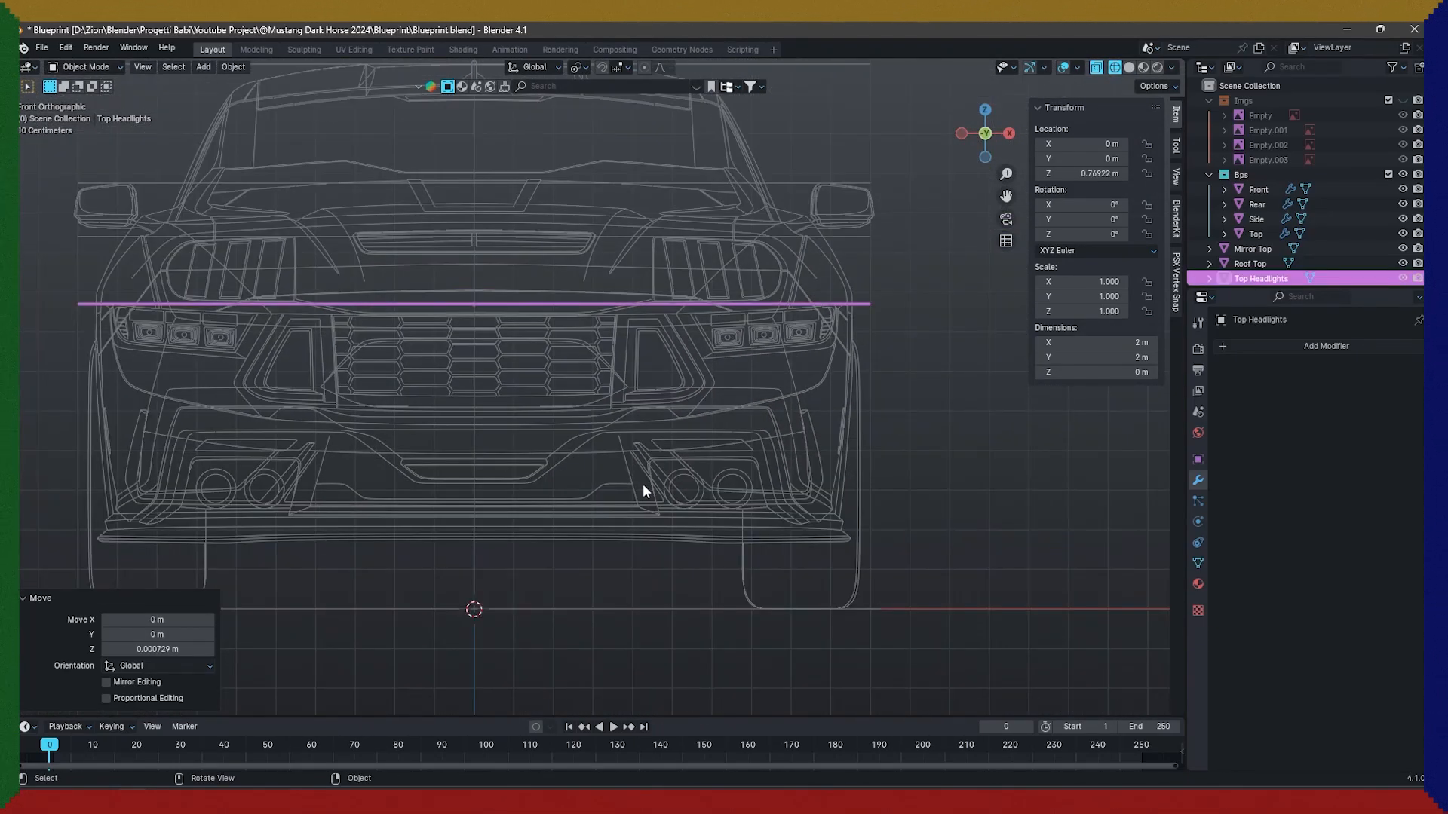
Scale the geometry of all four reference planes along Y to about 5.59 m so they span the car's side view.
scroll(644, 484, "up", 2)
key("KP_3")
scroll(603, 370, "down", 1)
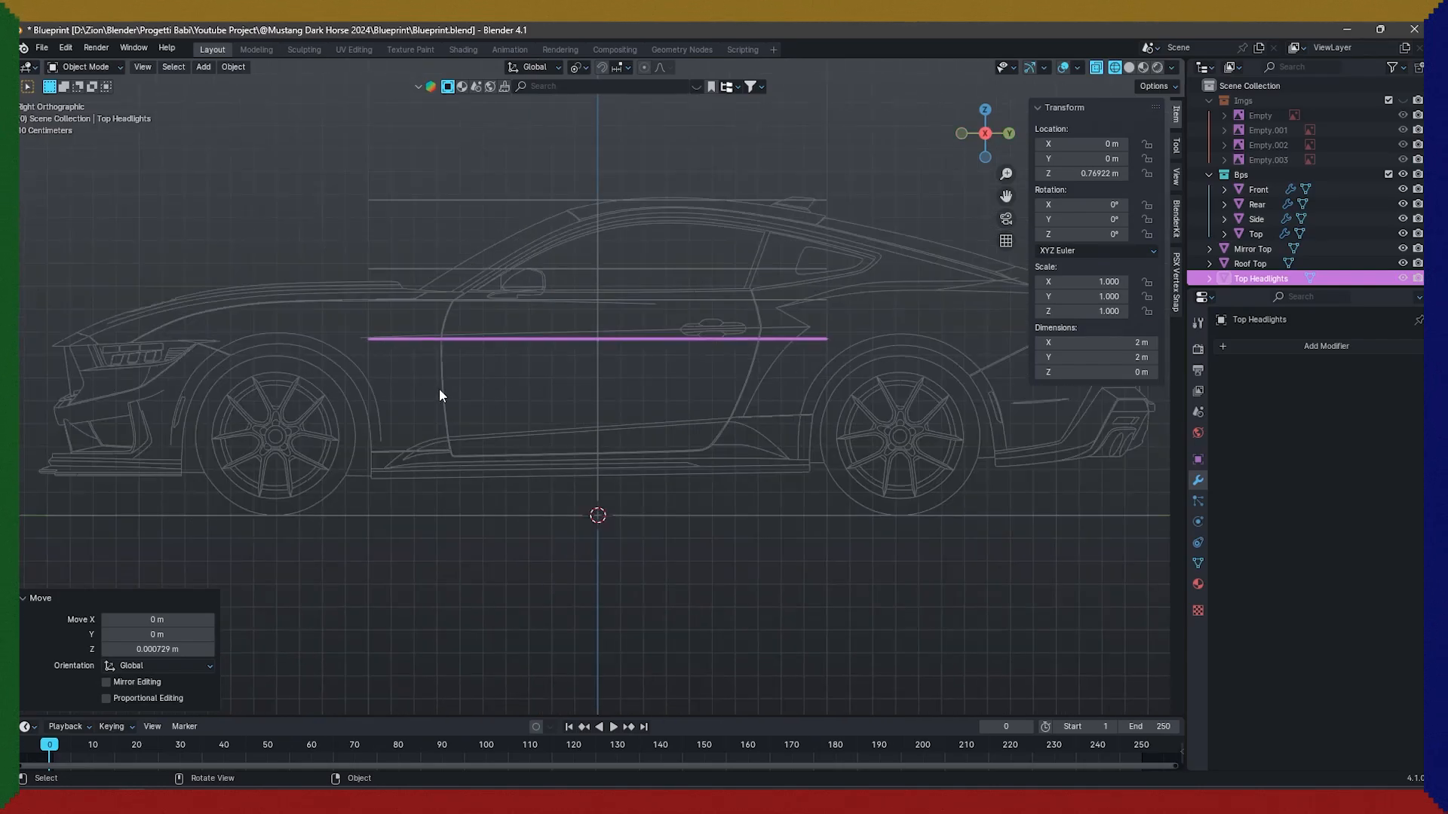
left_click(426, 269, "shift")
left_click(420, 204, "shift")
scroll(528, 332, "down", 1)
middle_click_drag(575, 386, 559, 406)
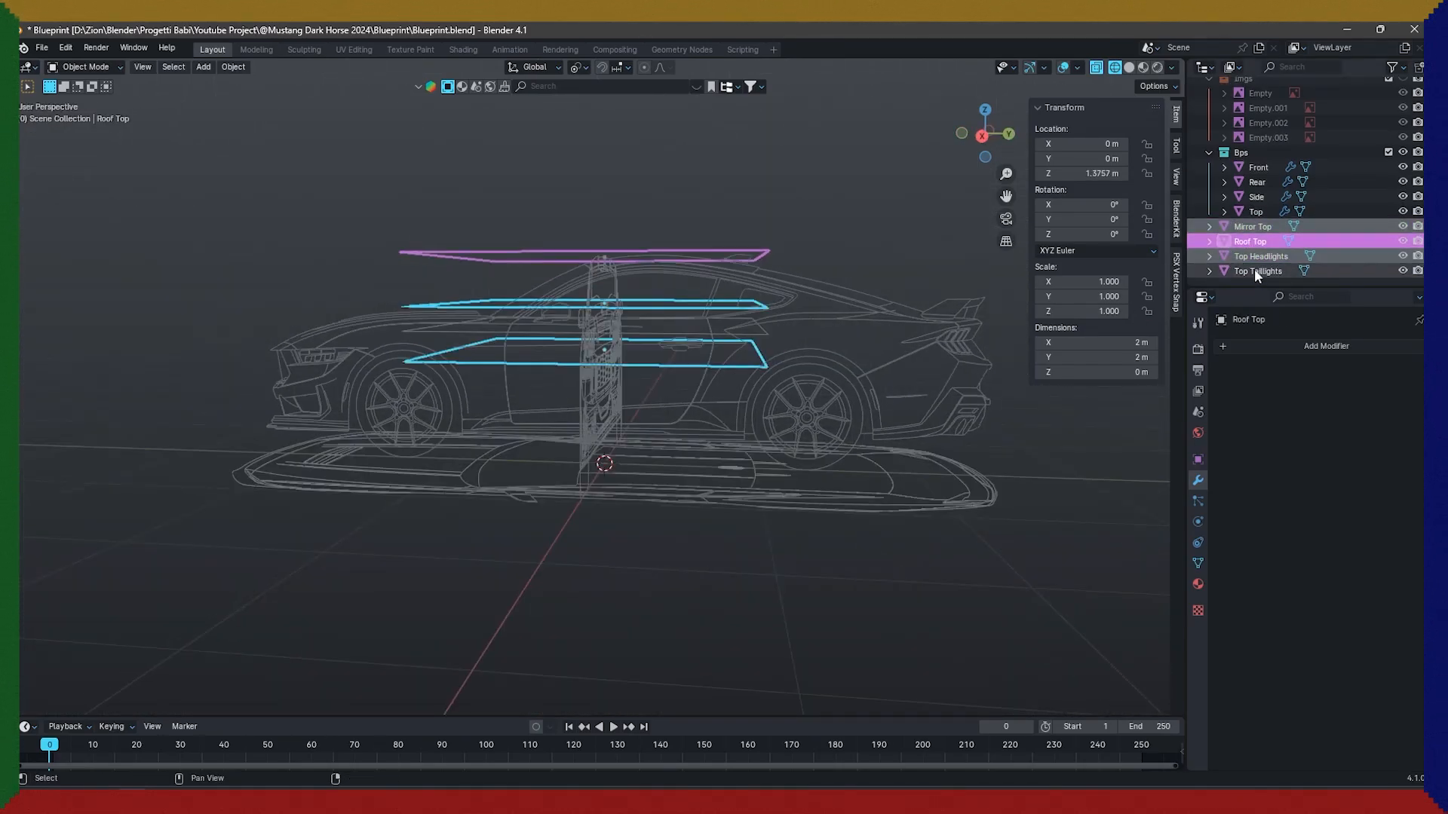
left_click(1255, 273, "shift")
middle_click_drag(745, 330, 735, 301)
left_click(733, 301, "shift")
key("KP_3")
key("Tab")
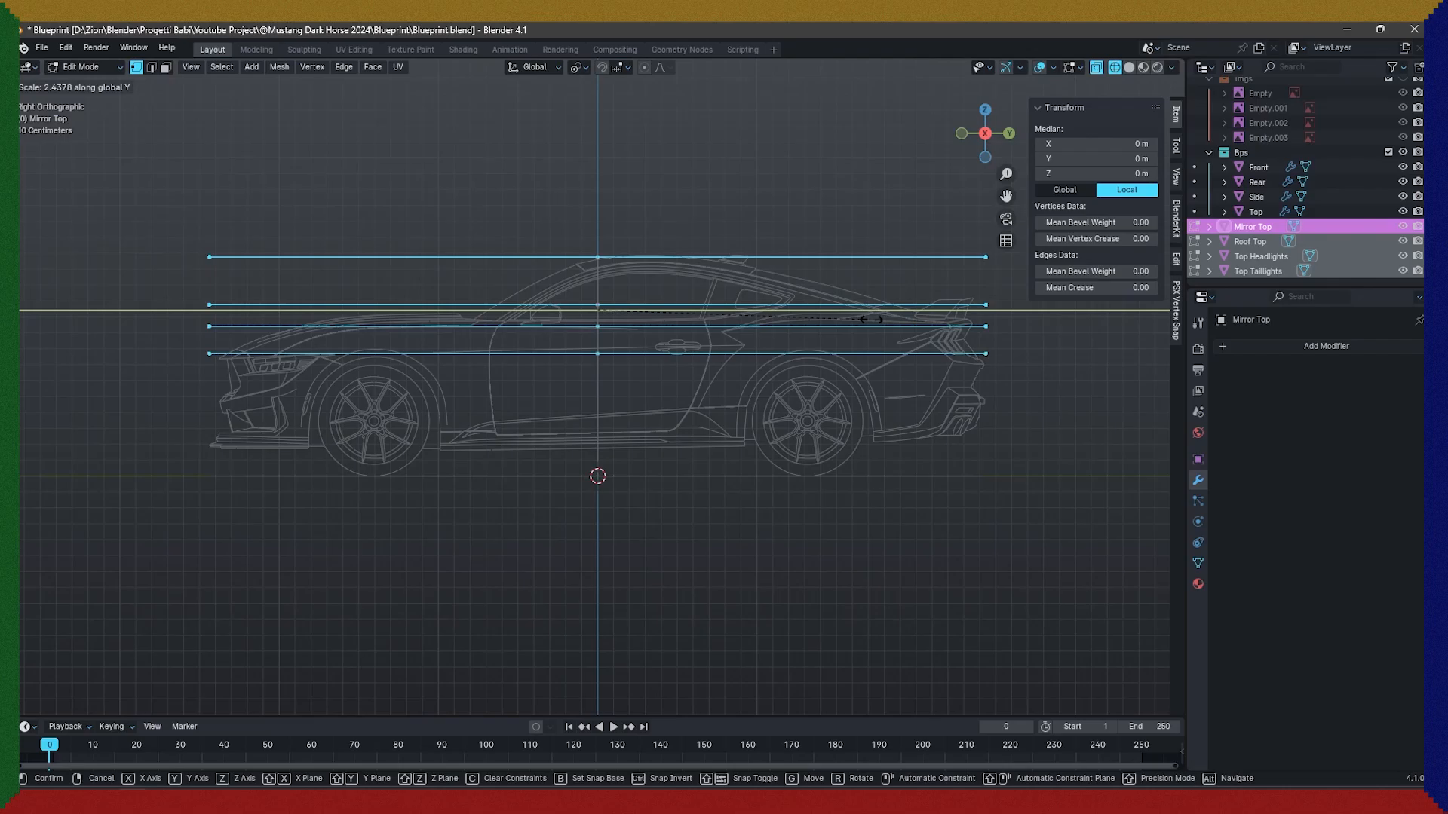
left_click(912, 320)
key("Tab")
Enlarge the Side blueprint uniformly by a factor of about 1.007 to fit the headlight and mirror reference planes.
scroll(274, 392, "up", 8)
middle_click_drag(274, 392, 517, 412, "shift")
left_click(668, 267)
middle_click_drag(685, 317, 591, 460, "shift")
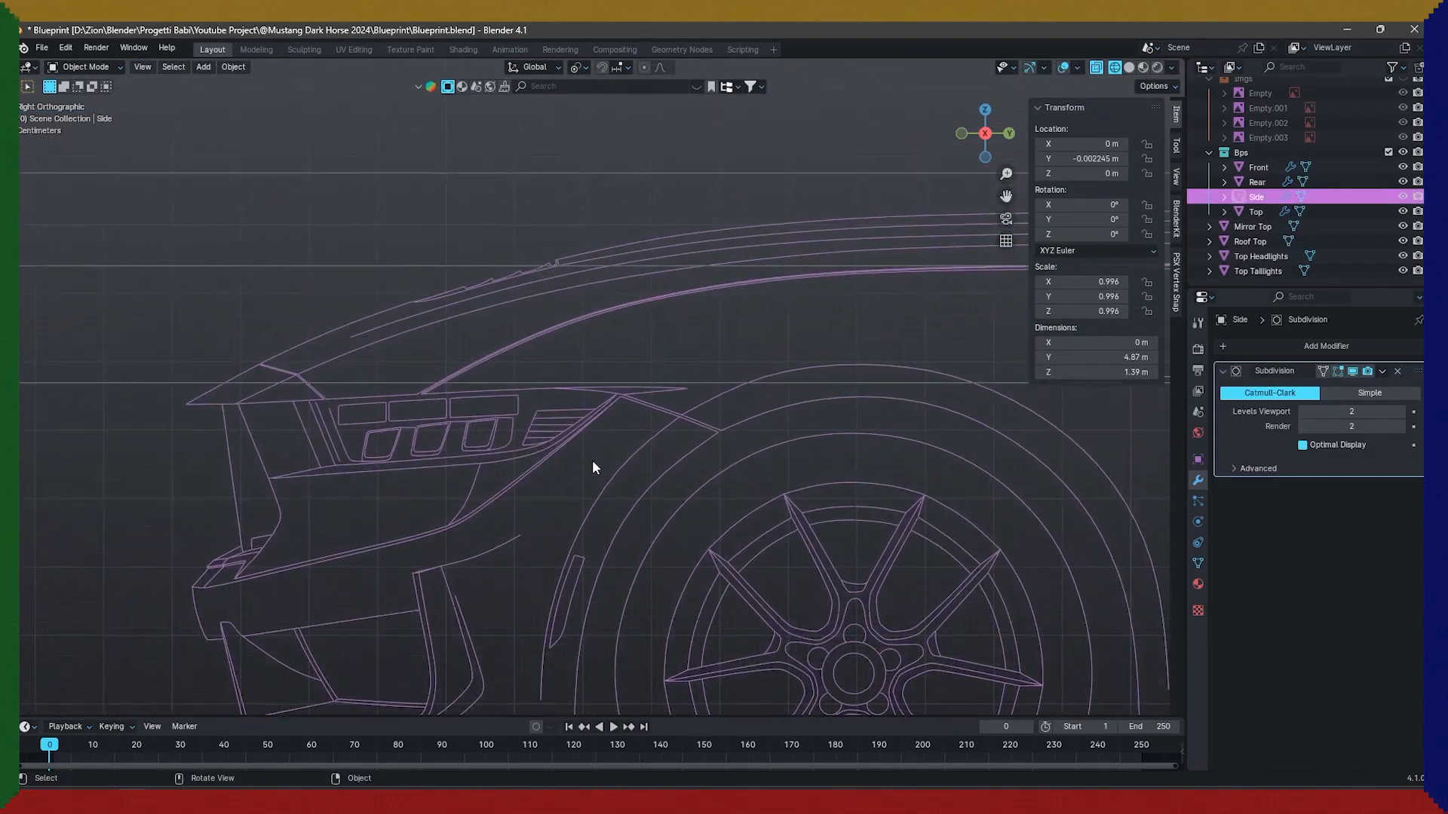
scroll(641, 388, "up", 3)
key("g")
key("y")
right_click(630, 373)
key("s")
left_click(614, 359)
scroll(626, 355, "down", 2)
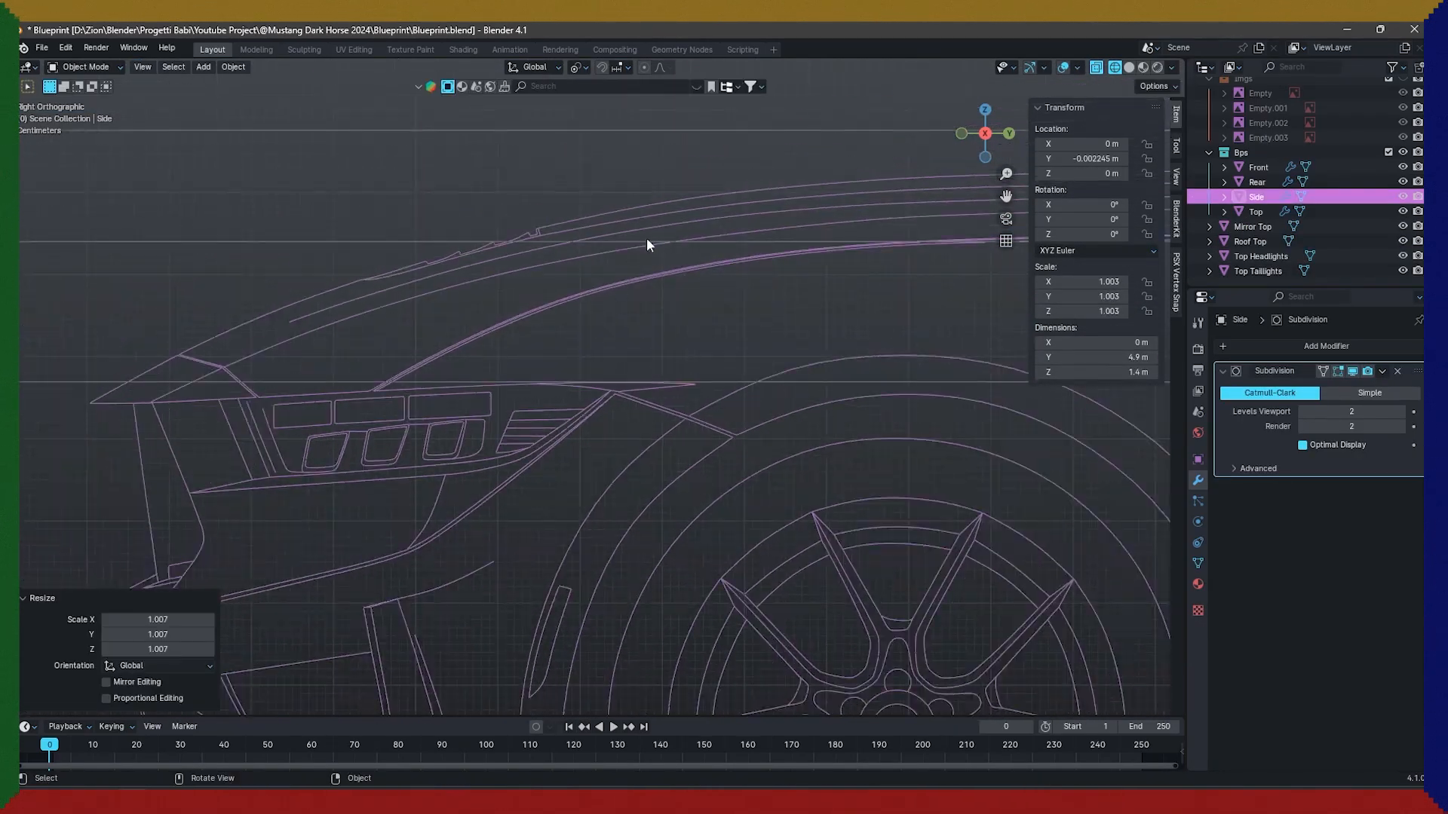
Move the upper rear corner vertices of the Side blueprint's taillight into line with the Top Taillights plane and save the file.
left_click(647, 241)
scroll(649, 248, "down", 4)
middle_click_drag(1018, 362, 482, 407, "shift")
scroll(581, 394, "up", 6)
left_click(580, 303)
key("Tab")
left_click_drag(590, 258, 612, 288)
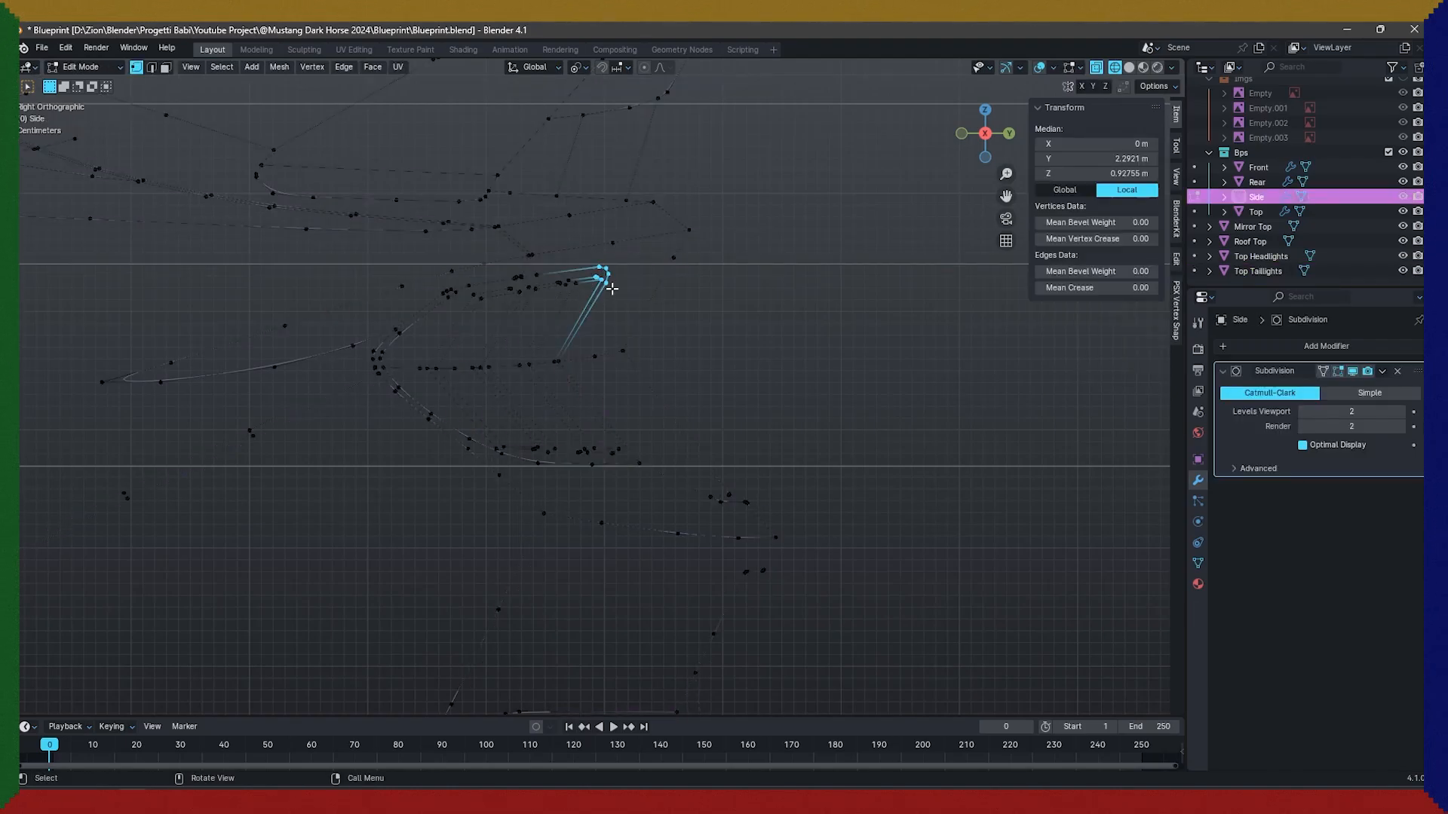
scroll(612, 288, "up", 2)
key("g")
left_click(610, 337)
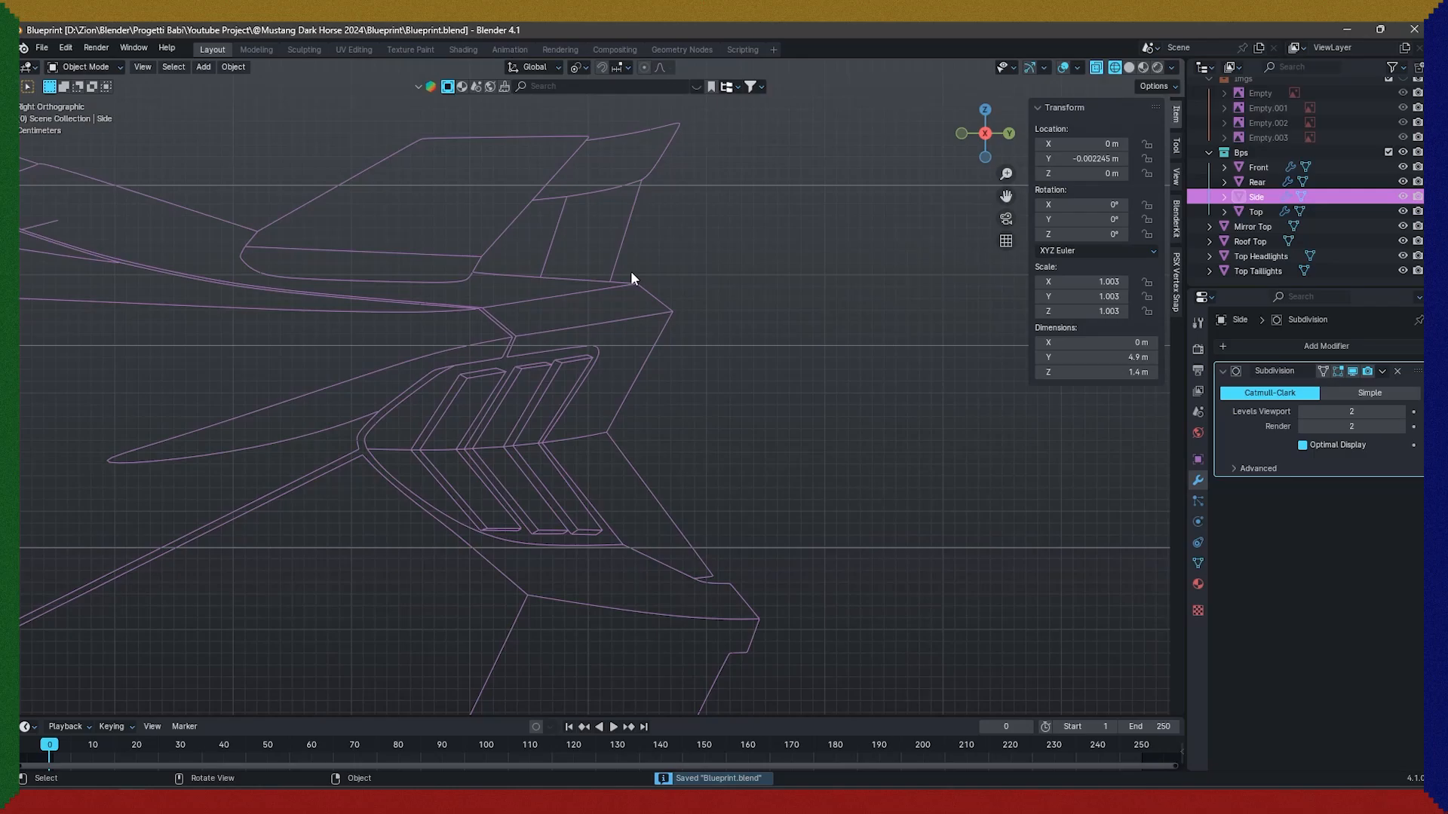
Check the Side blueprint's mirror against the Mirror Top plane.
middle_click_drag(632, 273, 872, 416, "shift")
left_click(492, 333)
scroll(492, 332, "down", 6)
middle_click_drag(493, 332, 831, 427, "shift")
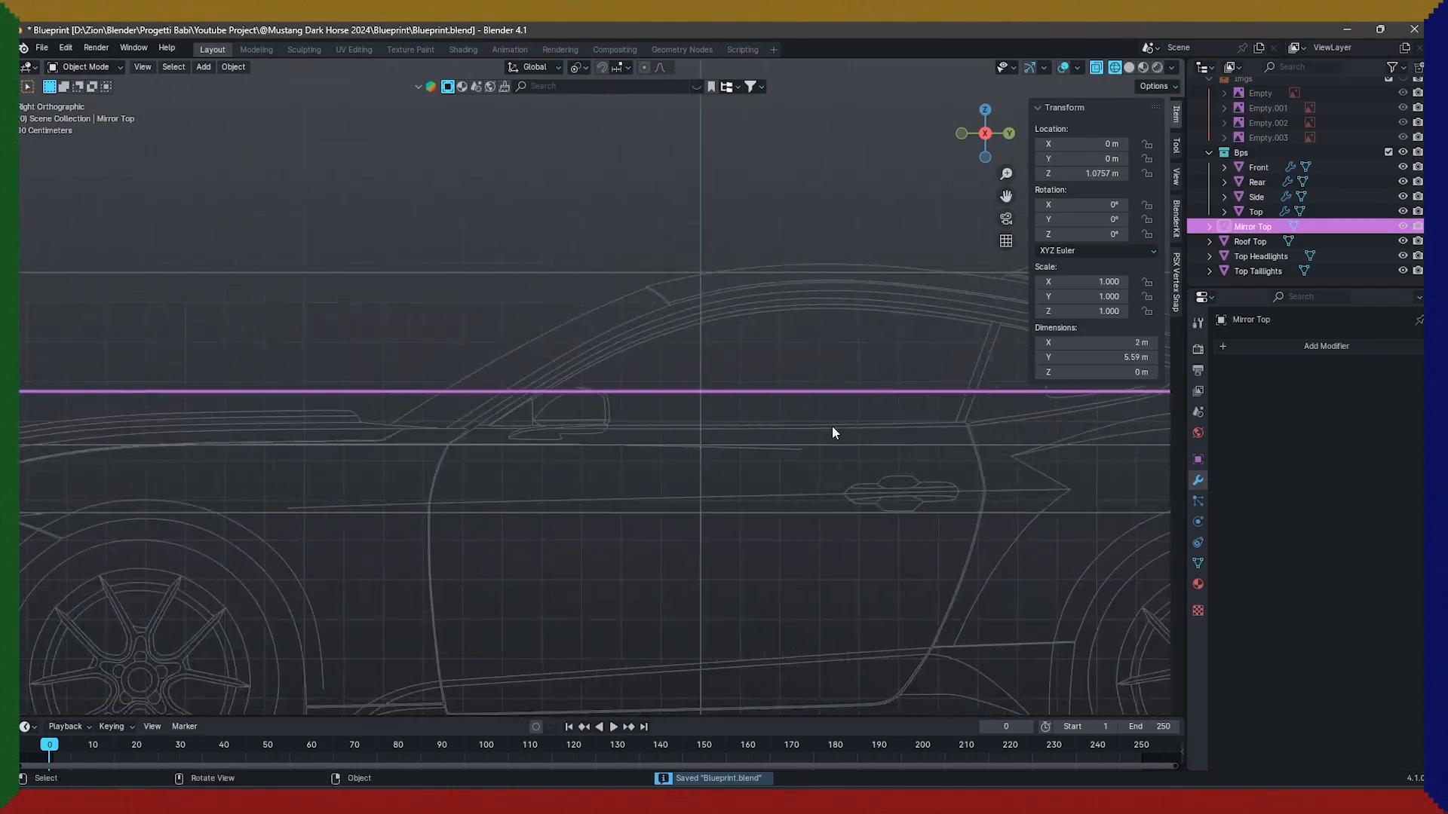
scroll(604, 413, "up", 6)
left_click(603, 413)
Add a plane and raise it along Z to about 0.961 m near the underside of the side mirror.
key("KP_1")
key("shift+a")
left_click(717, 408)
scroll(716, 411, "down", 4)
middle_click_drag(739, 438, 534, 408, "shift")
key("g")
key("z")
left_click(741, 612)
scroll(739, 610, "up", 6)
left_click(818, 570)
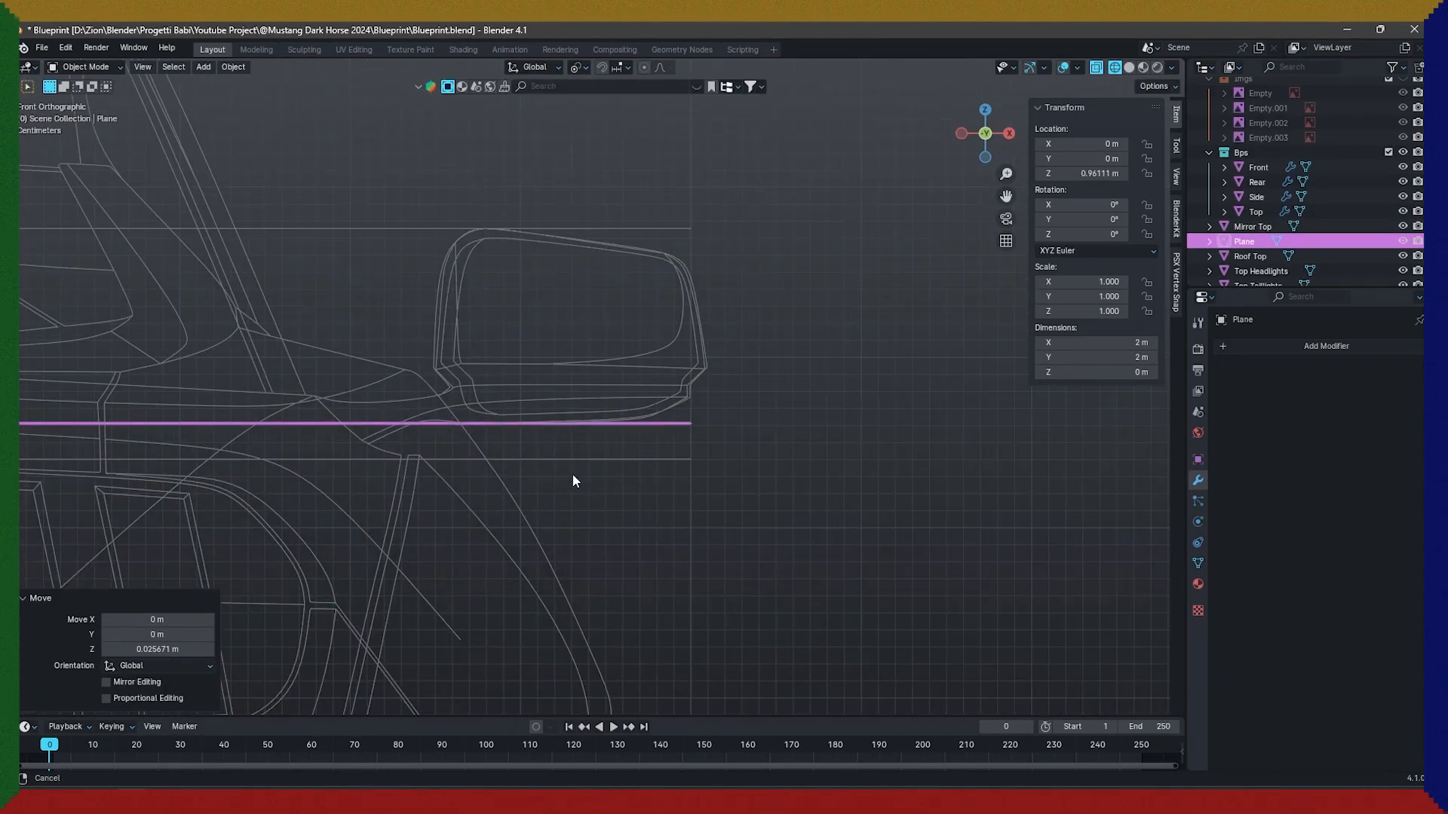
Readjust the plane along Z near the underside of the side mirror and delete it.
scroll(649, 497, "up", 3)
key("g")
key("z")
middle_click_drag(464, 537, 886, 491, "shift")
scroll(885, 492, "down", 2)
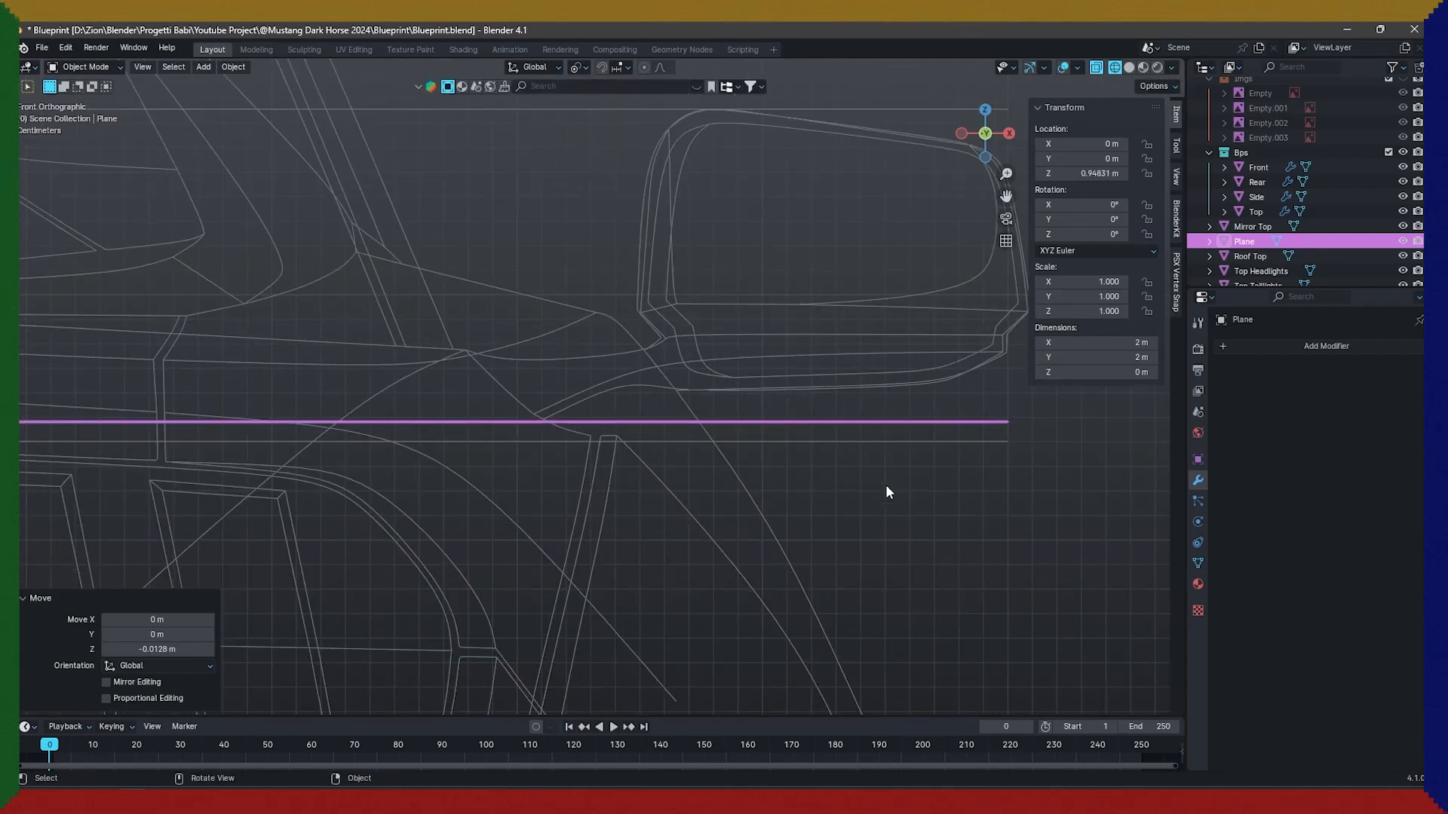
scroll(885, 492, "down", 2)
key("g")
key("z")
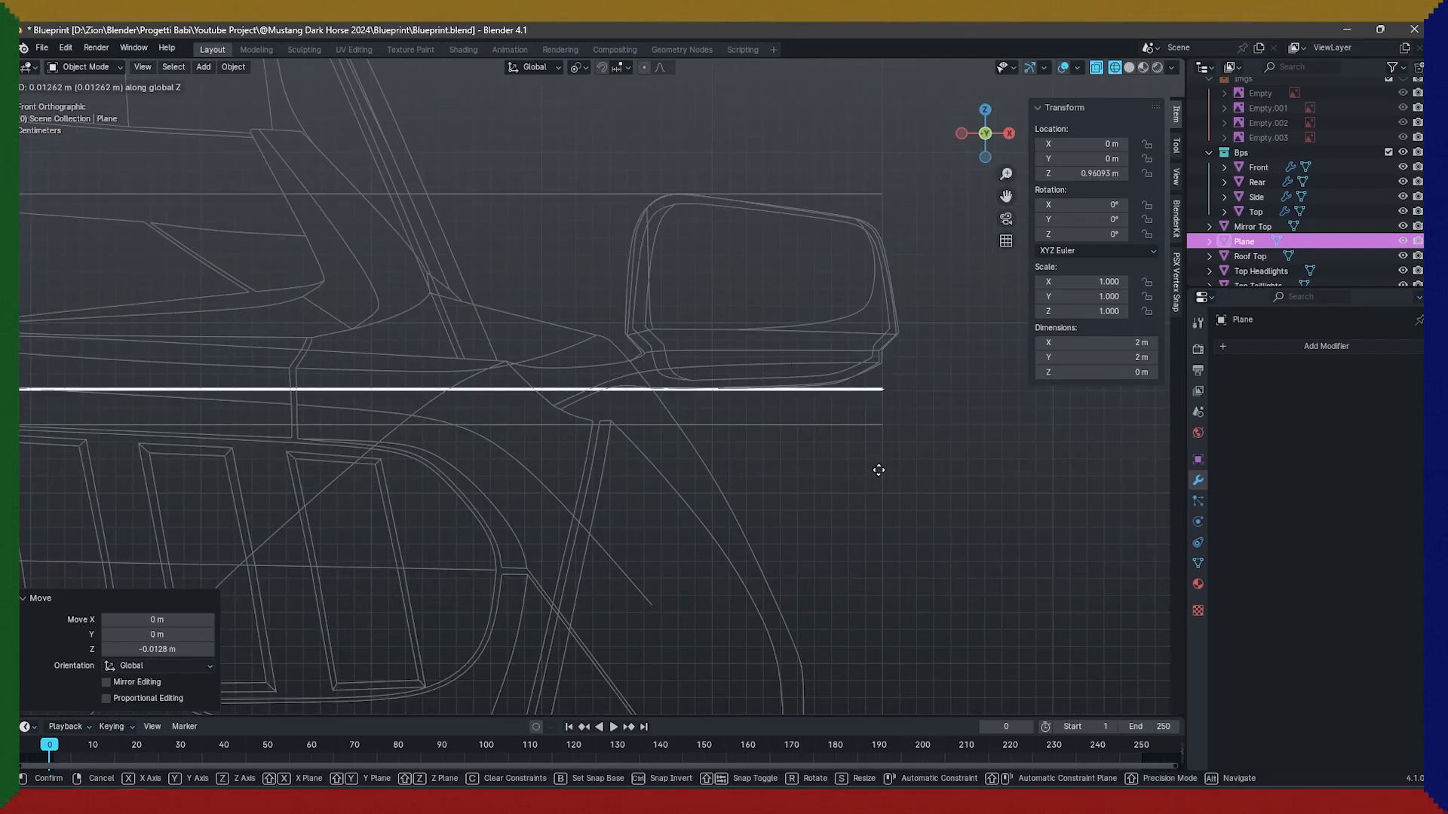
left_click(876, 472)
scroll(876, 472, "up", 3)
key("Delete")
Scale the Side blueprint down uniformly to about 0.987 to fit the Roof Top plane and save the file.
key("KP_3")
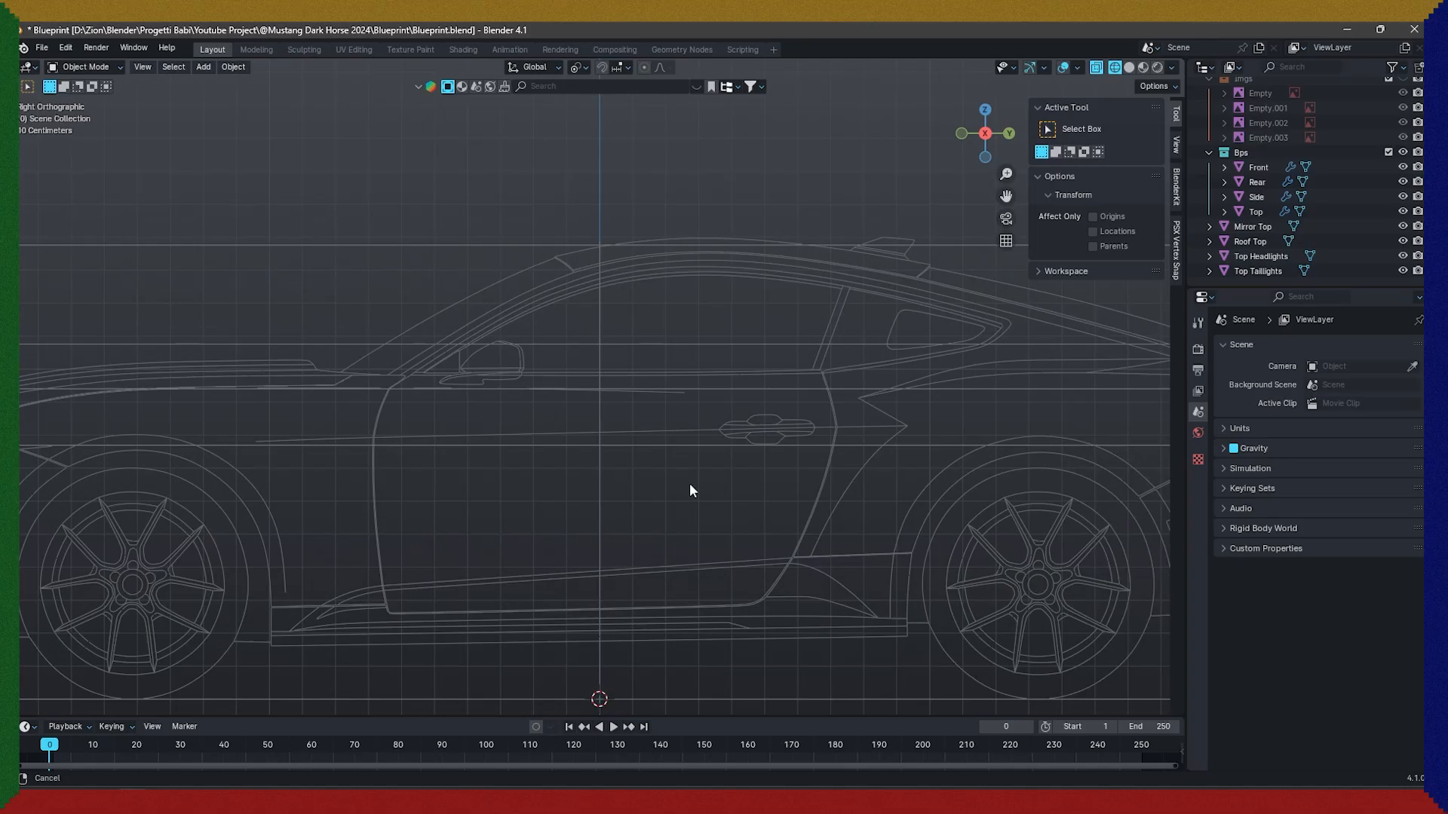
scroll(605, 487, "up", 4)
scroll(681, 488, "down", 2)
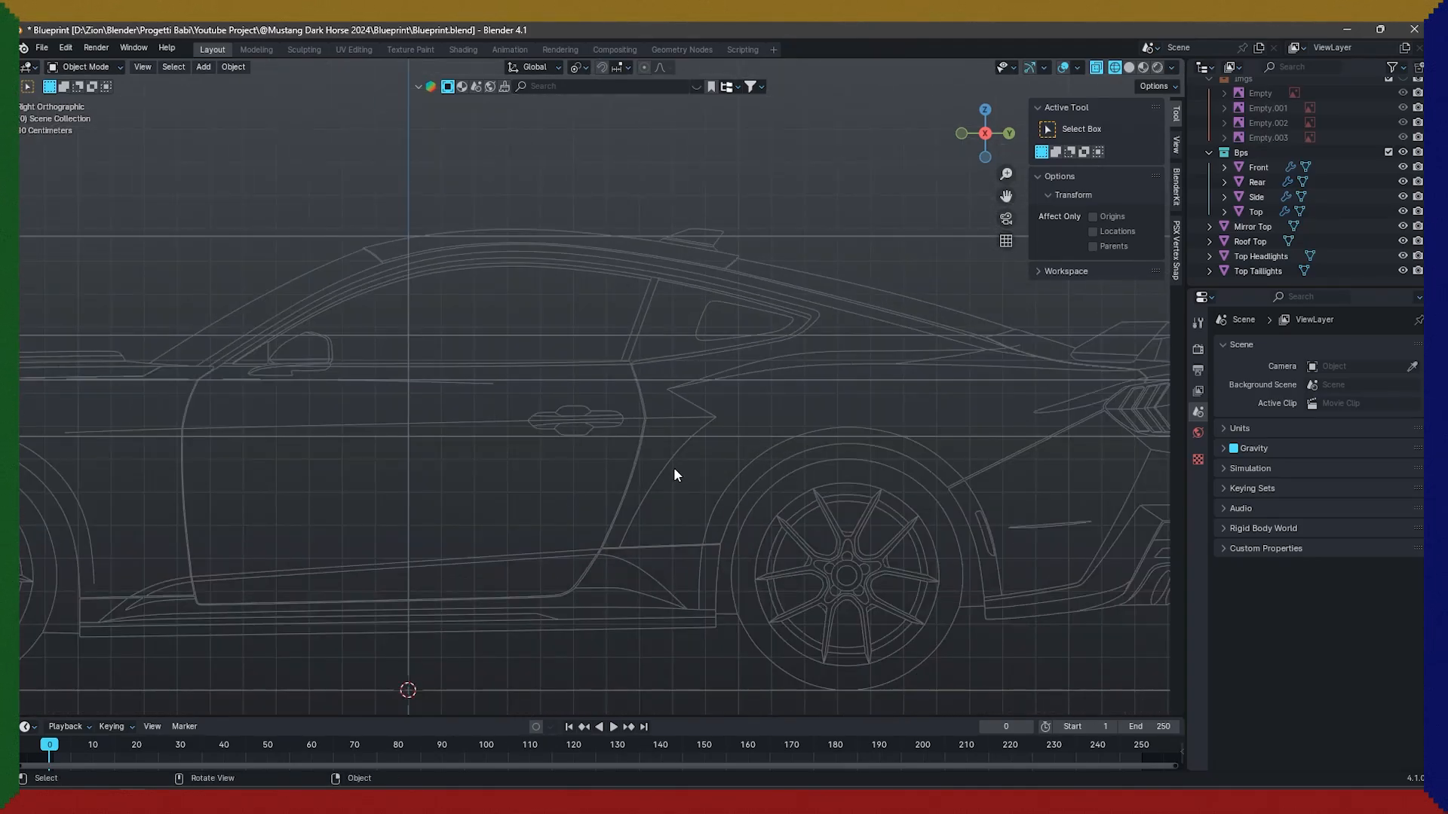
middle_click_drag(664, 486, 951, 570, "shift")
left_click(614, 333)
scroll(581, 385, "down", 3)
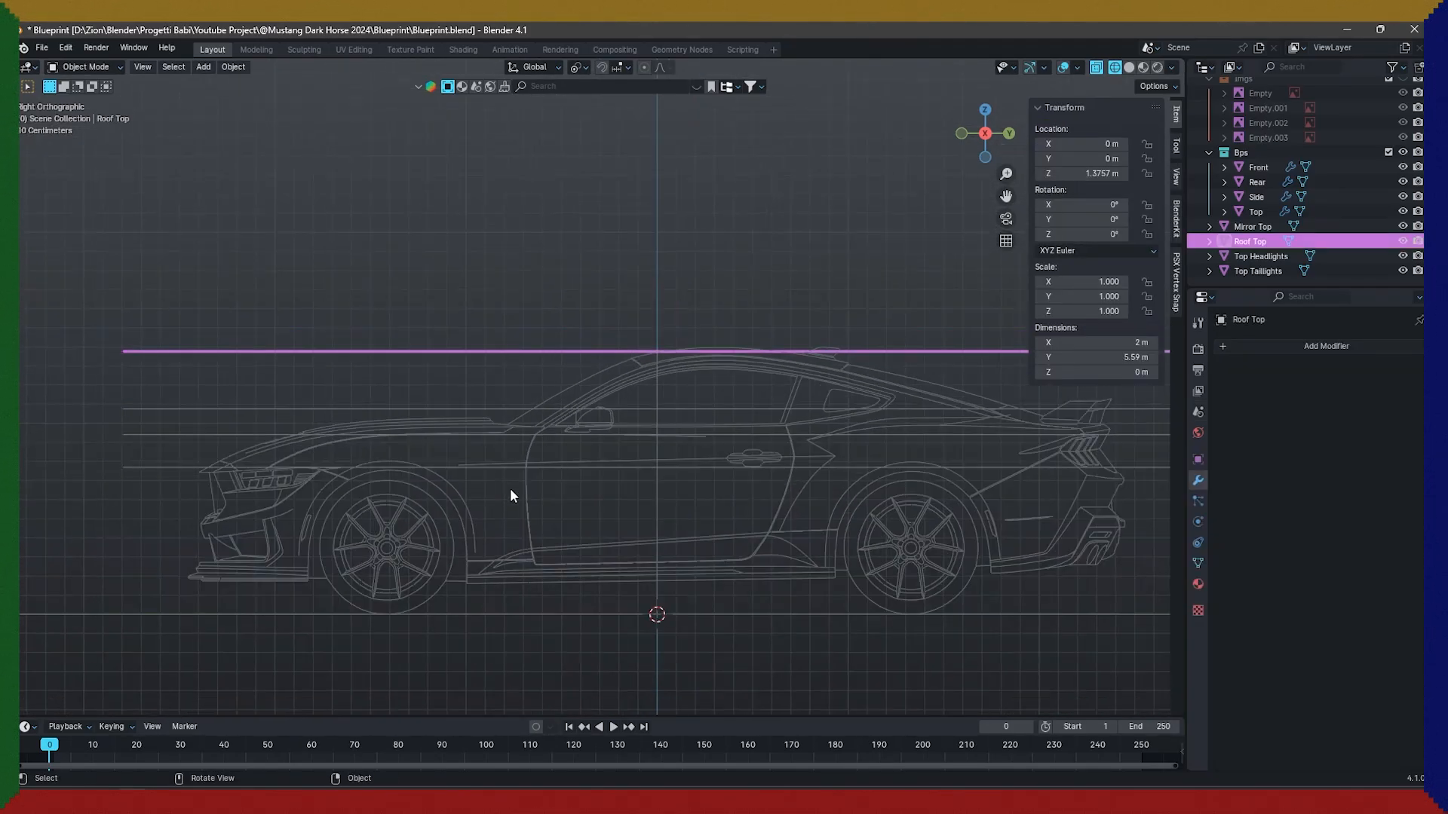
left_click(510, 487)
left_click(513, 511)
key("s")
left_click(623, 366)
scroll(623, 366, "up", 5)
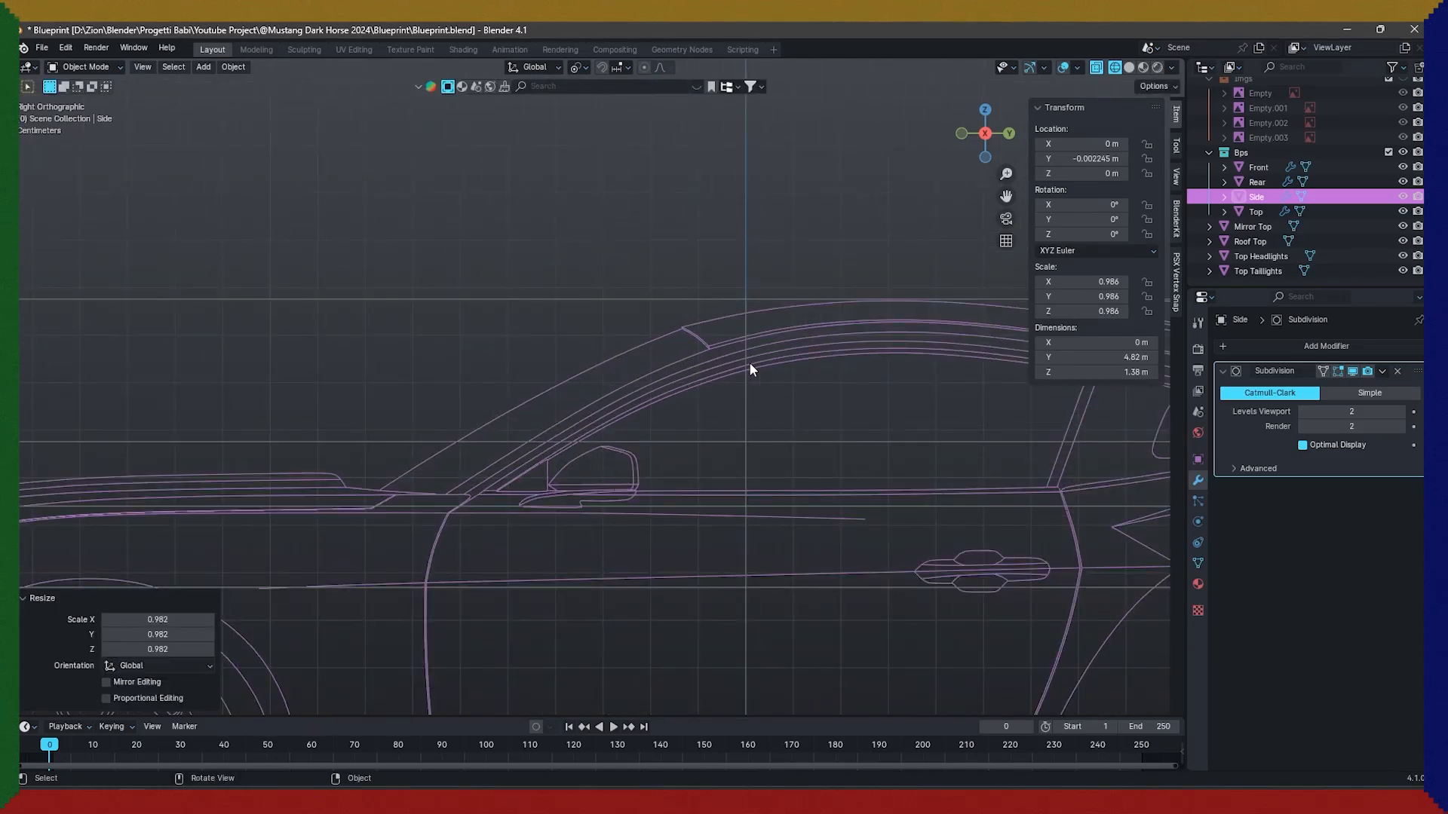
key("s")
left_click(603, 430)
key("ctrl+s")
Check the Side blueprint's mirror and taillight against the Mirror Top and Top Taillights planes.
middle_click_drag(503, 483, 612, 356, "shift")
scroll(702, 339, "up", 3)
left_click(785, 320)
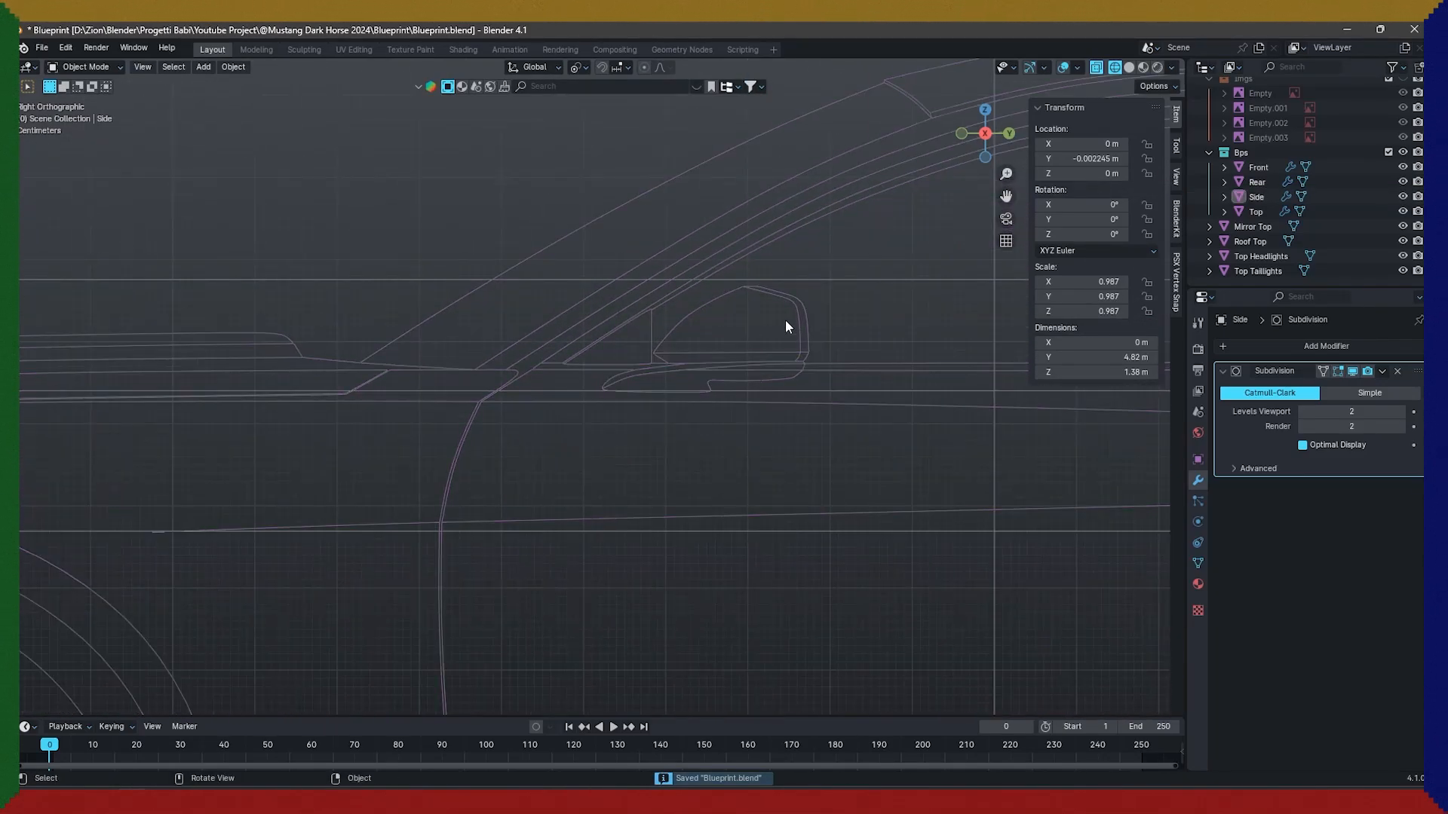
scroll(754, 347, "down", 3)
left_click(932, 393)
middle_click_drag(932, 396, 543, 414, "shift")
scroll(543, 414, "up", 4)
key("Tab")
scroll(566, 389, "down", 5)
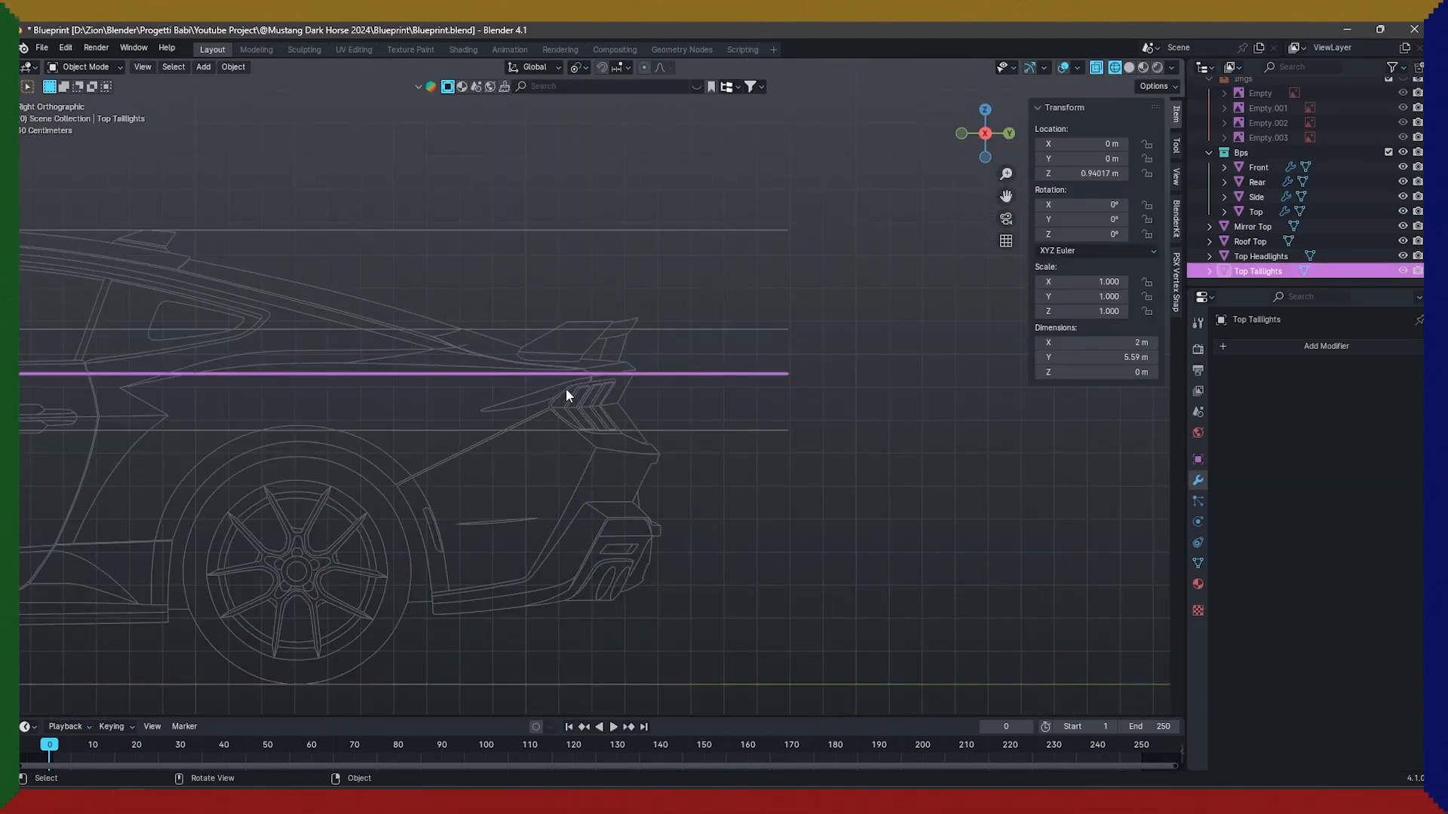
scroll(539, 418, "up", 4)
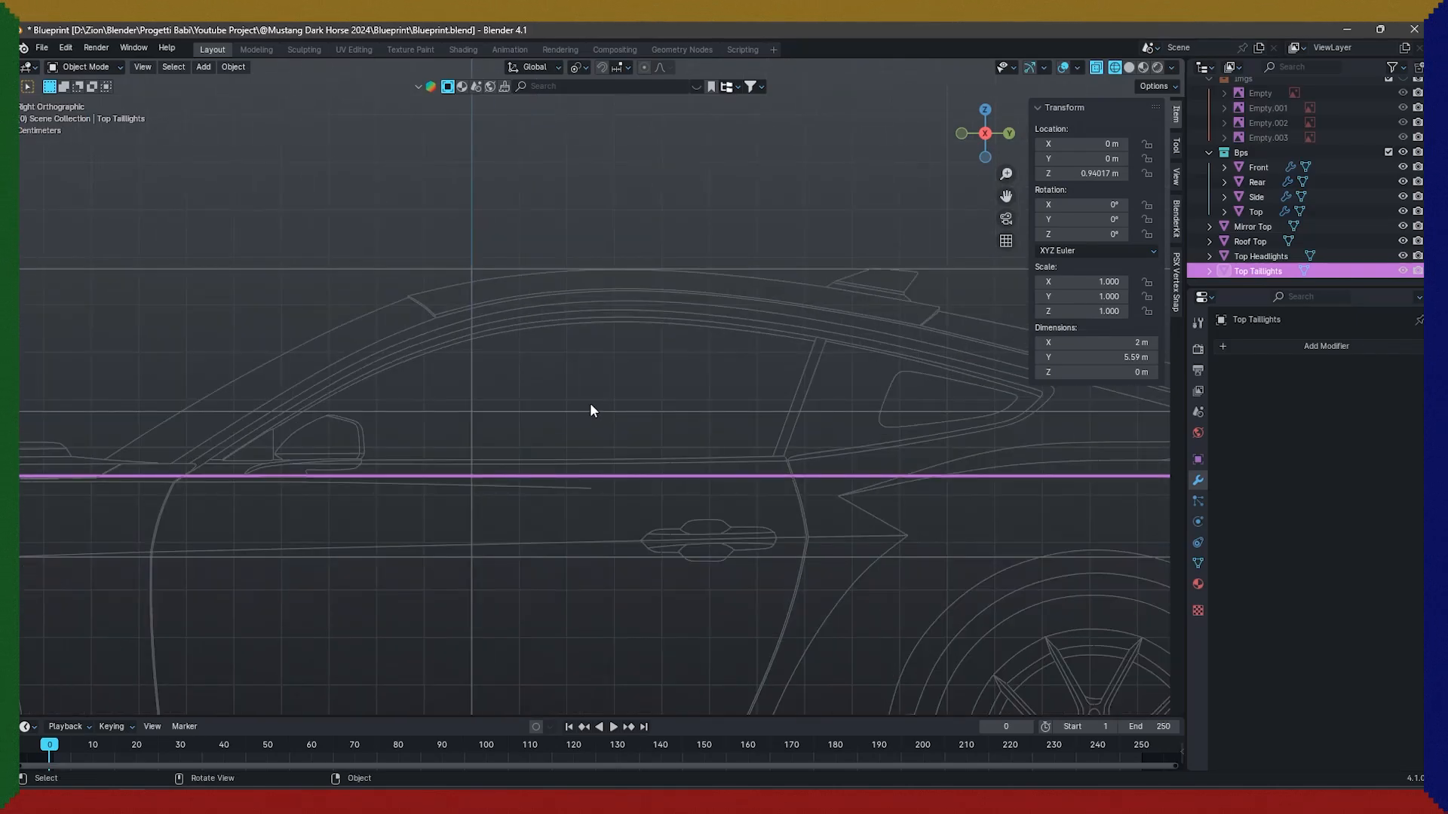
Lower the Mirror Top plane along Z to about 1.0674 m, onto the top of the Side blueprint's mirror.
middle_click_drag(589, 403, 752, 351, "shift")
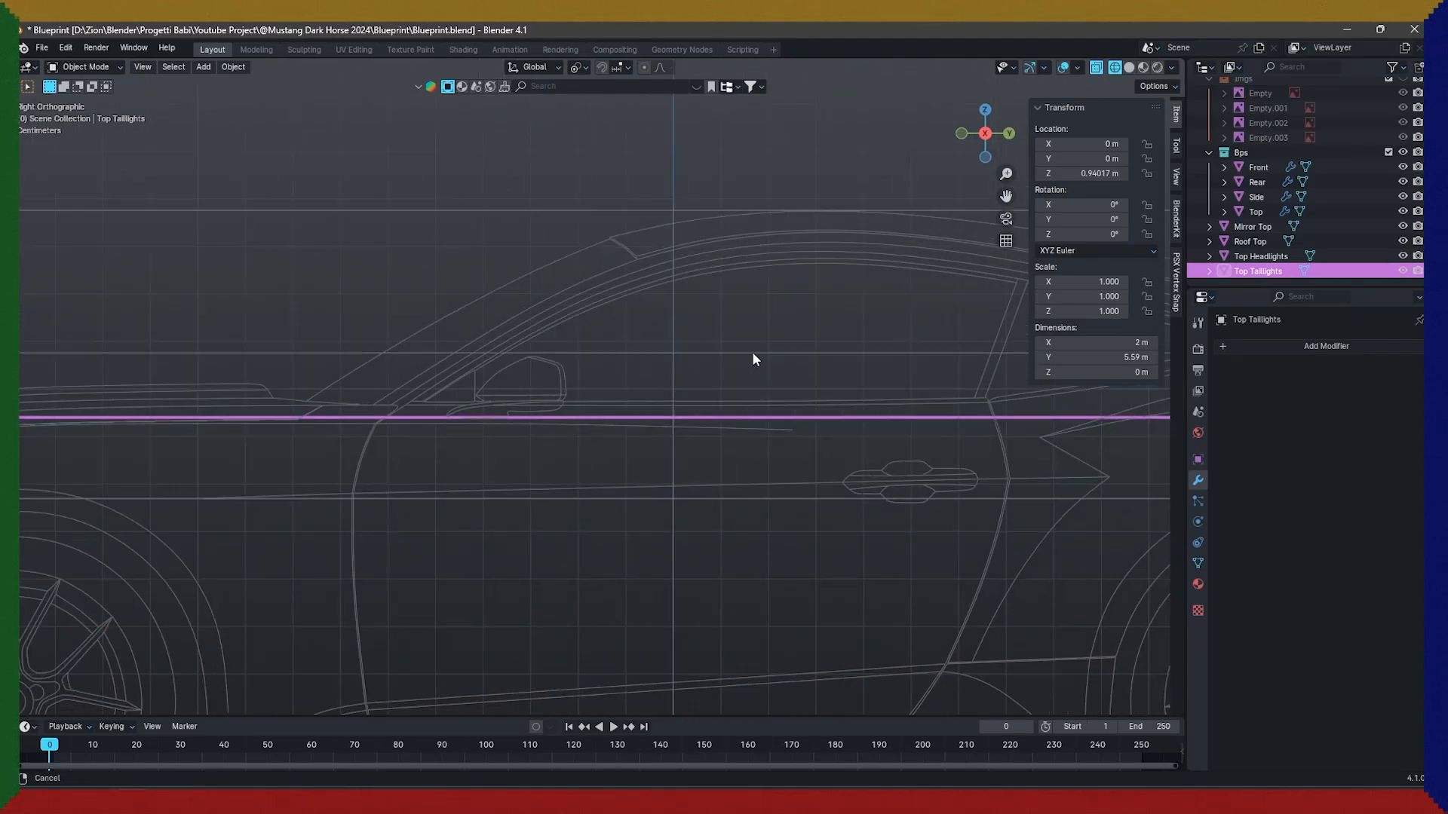
scroll(679, 353, "up", 5)
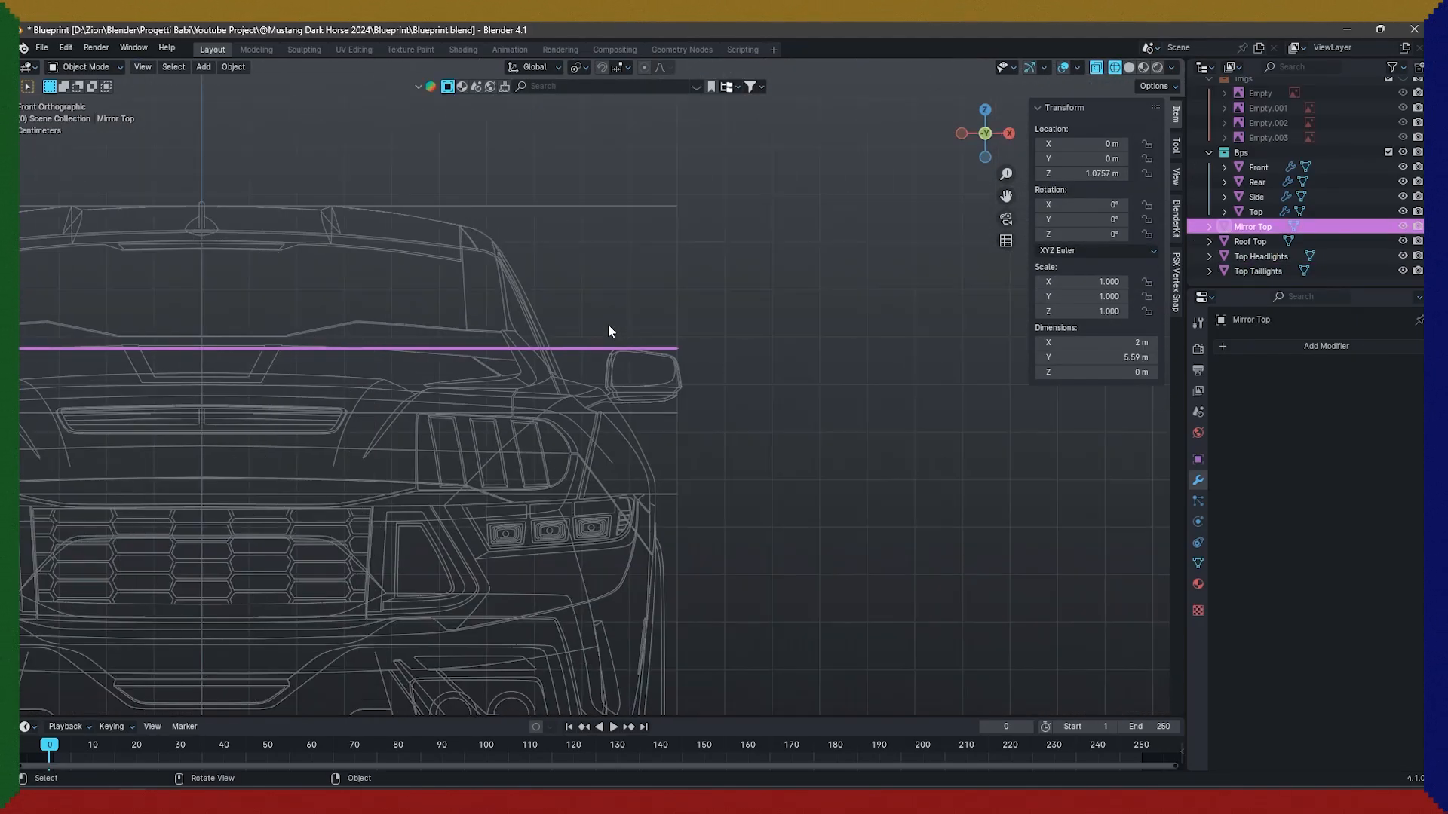
left_click(608, 324)
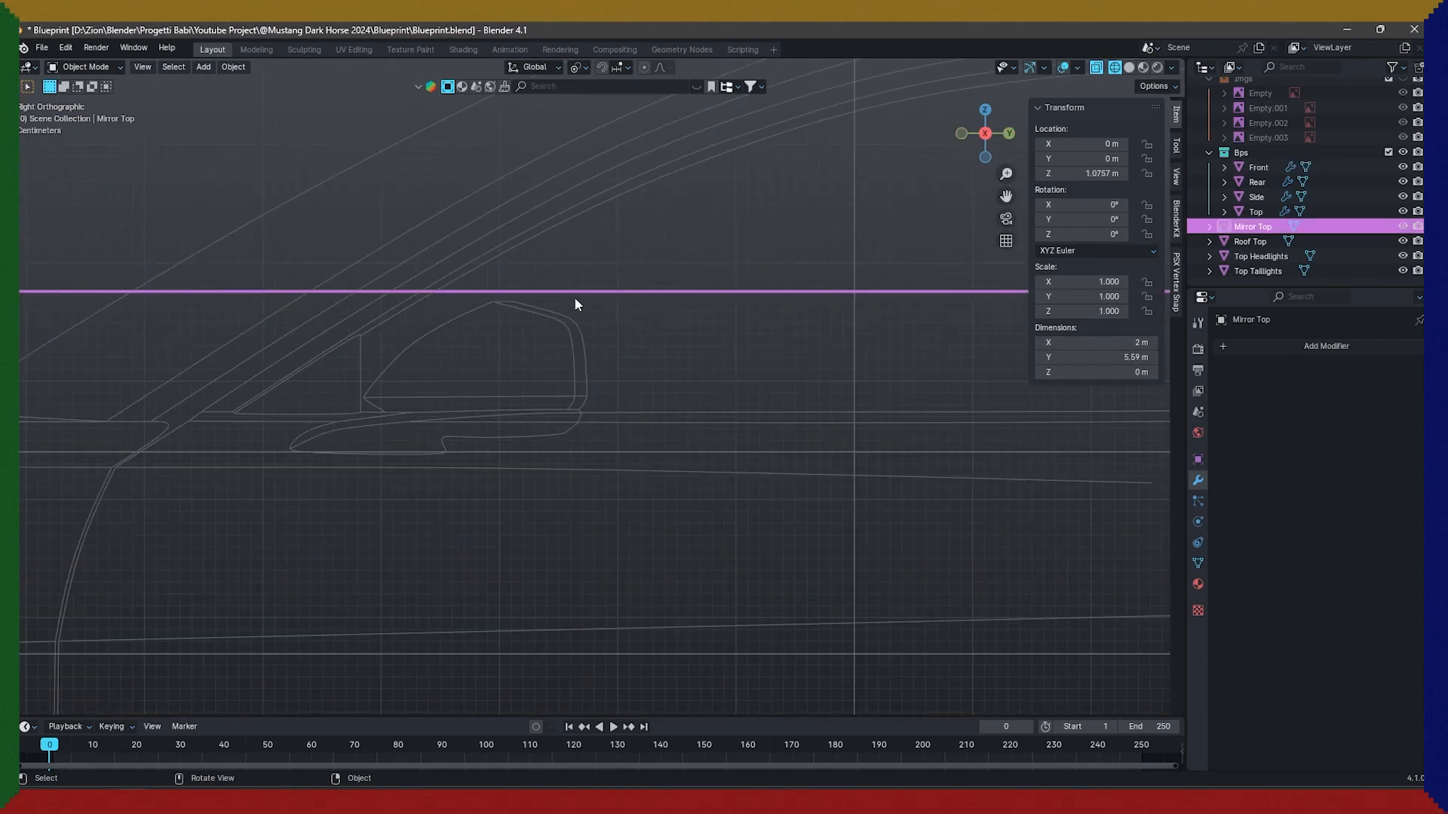
scroll(536, 303, "up", 3)
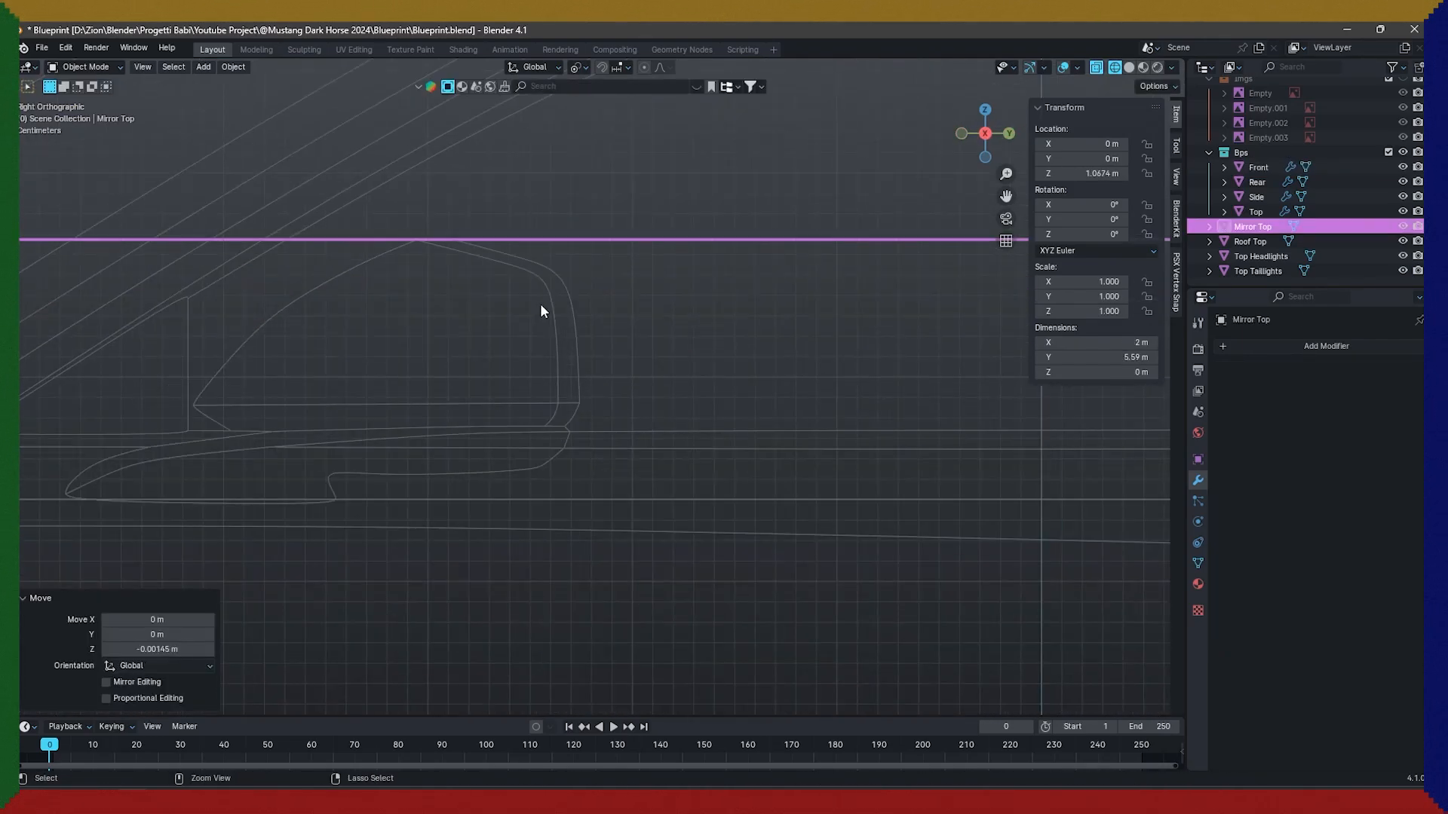
Try lowering the upper mirror vertices of the Front and Rear blueprints about 0.009 m to the Mirror Top plane and save the file.
key("ctrl+KP_1")
left_click(549, 302)
left_click(549, 302, "shift")
left_click(549, 301, "shift")
key("Tab")
left_click_drag(158, 181, 622, 329)
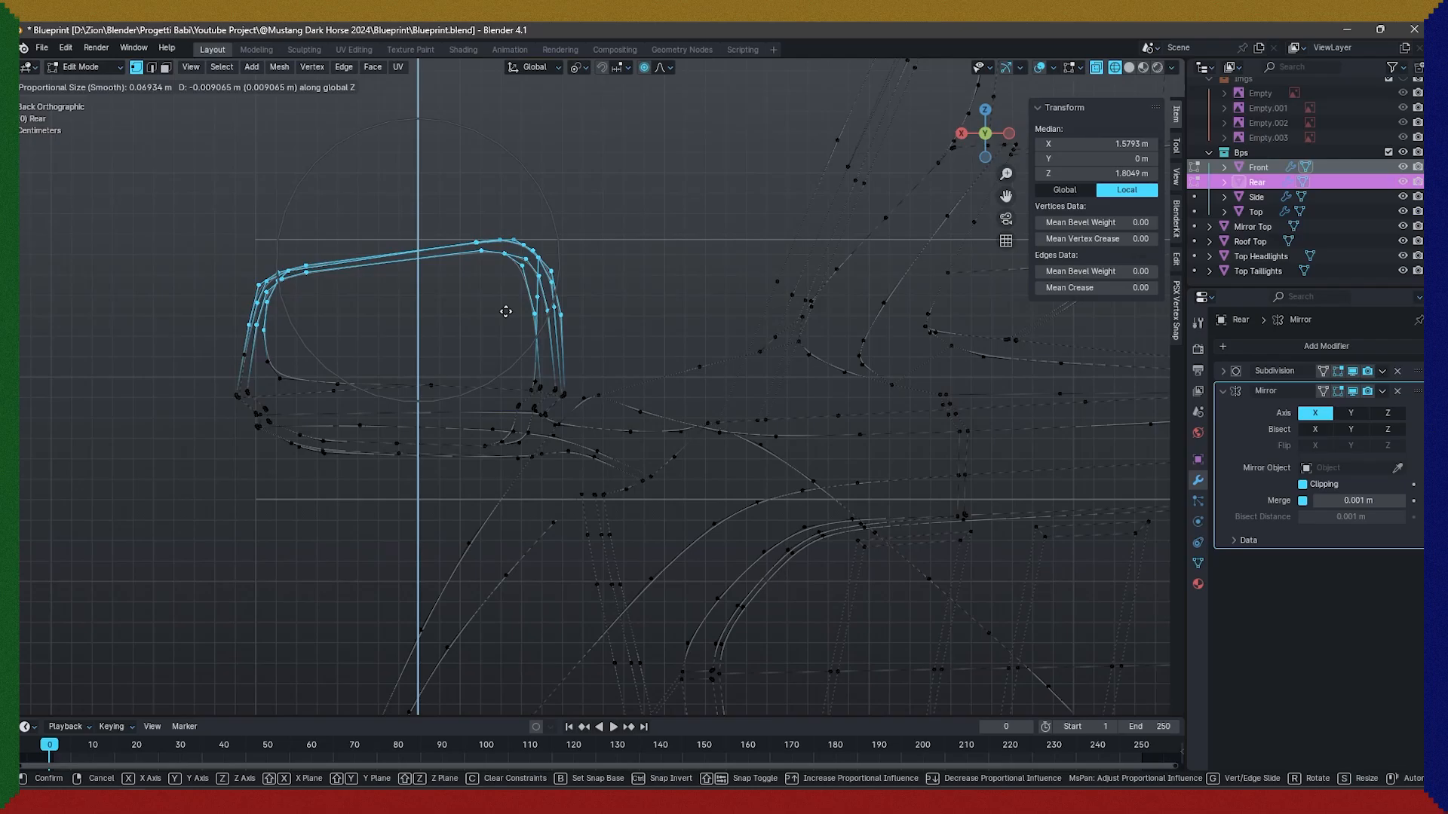
left_click(506, 311)
key("Tab")
key("ctrl+s")
Try lowering the Top Taillights plane along Z to about 0.9251 m.
scroll(576, 306, "down", 2)
left_click(932, 480)
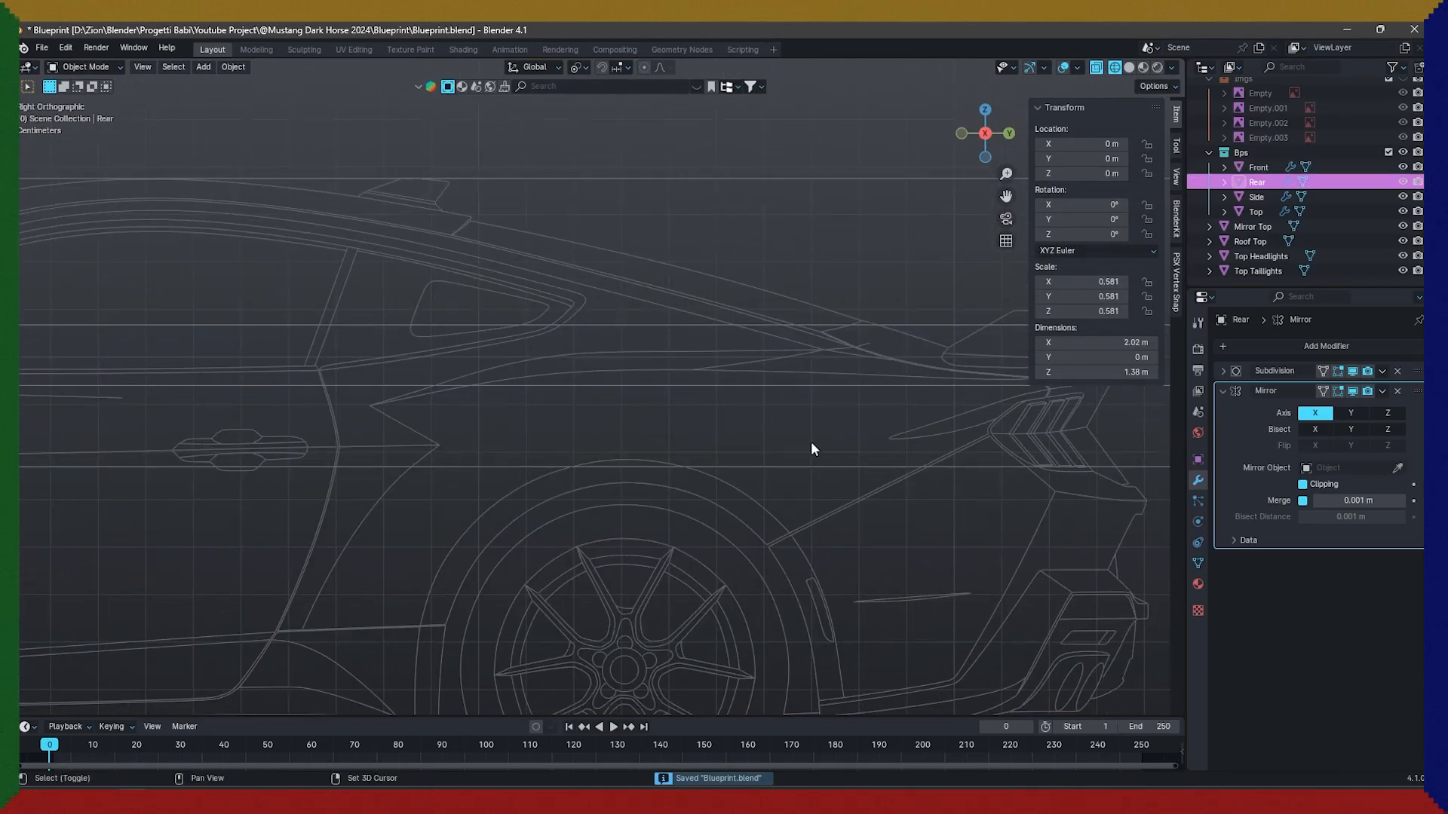
left_click(753, 332)
key("g")
key("z")
left_click(662, 394)
Compare the Rear and Side blueprints' taillights with the Top Taillights plane.
scroll(622, 361, "down", 2)
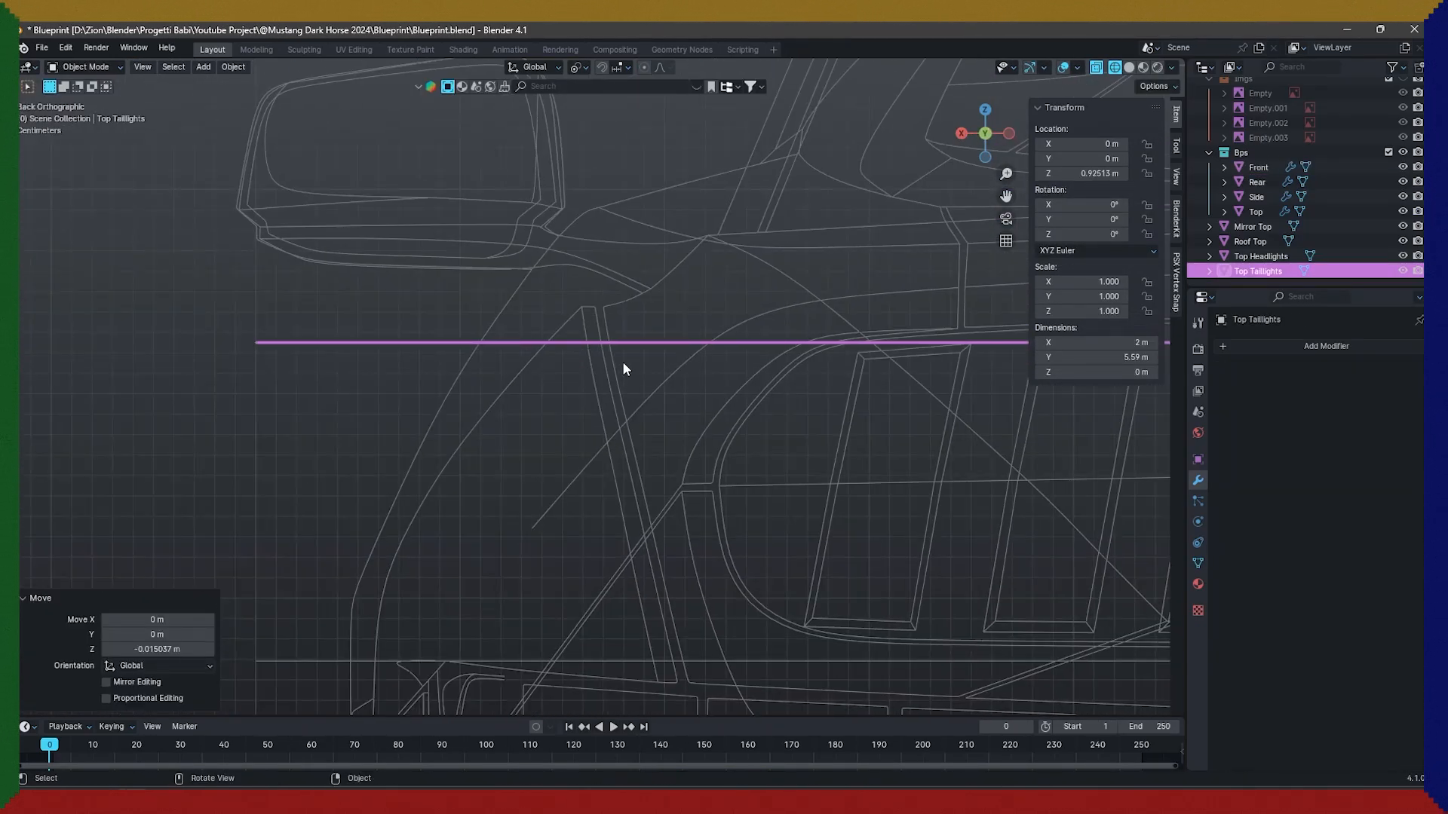
scroll(622, 361, "down", 3)
left_click(642, 410)
key("KP_3")
scroll(650, 436, "down", 2)
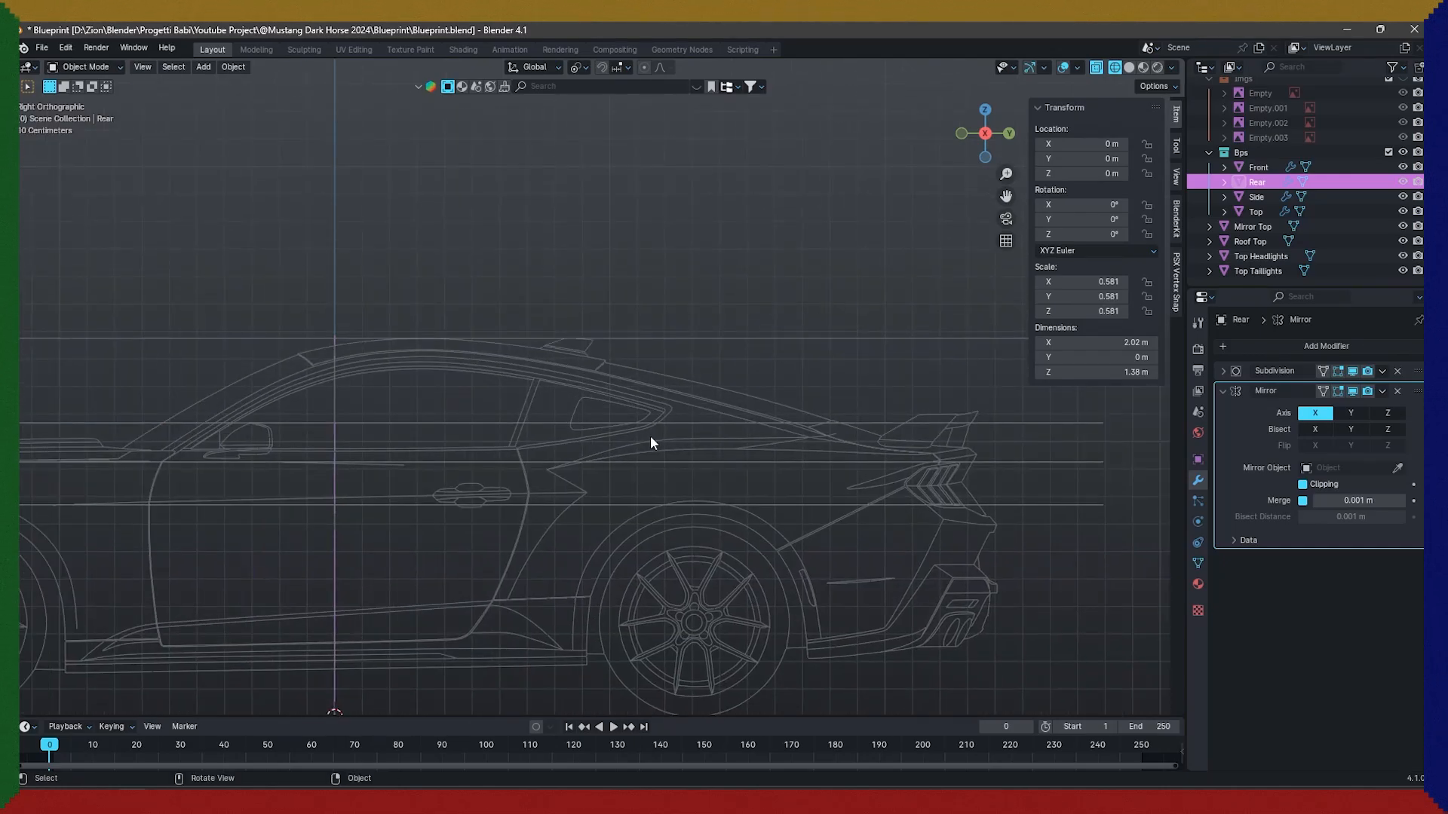
scroll(650, 435, "up", 1)
left_click(886, 433)
middle_click_drag(625, 483, 313, 449, "shift")
scroll(979, 555, "up", 5)
key("ctrl+KP_1")
middle_click_drag(477, 573, 533, 441, "shift")
left_click(532, 441)
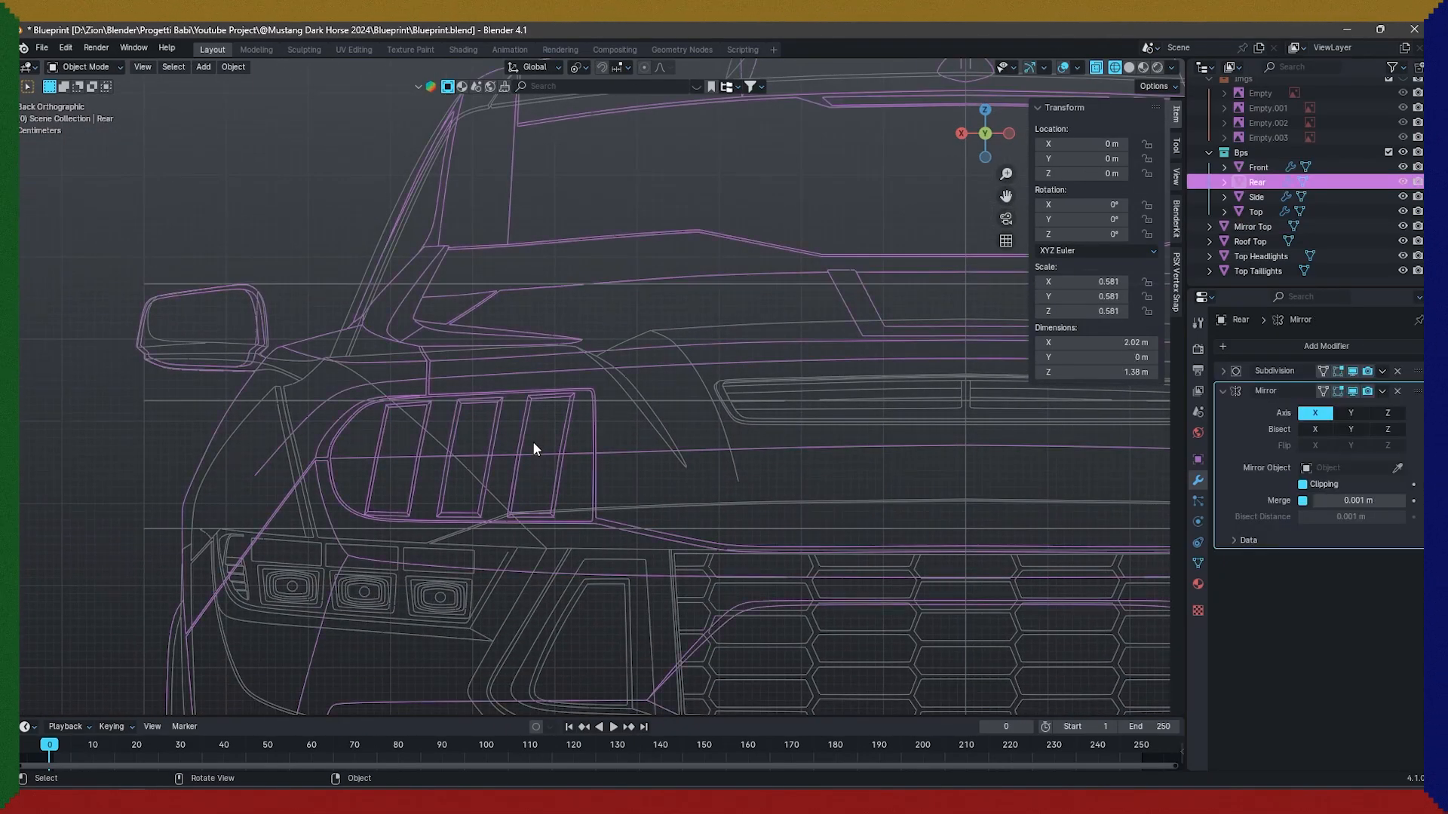
scroll(636, 431, "down", 3)
Undo the Top Taillights plane move and the mirror vertex edits on the Front and Rear blueprints.
key("ctrl+z")
key("ctrl+z")
key("ctrl+z")
key("ctrl+z")
key("ctrl+z")
key("ctrl+z")
key("ctrl+z")
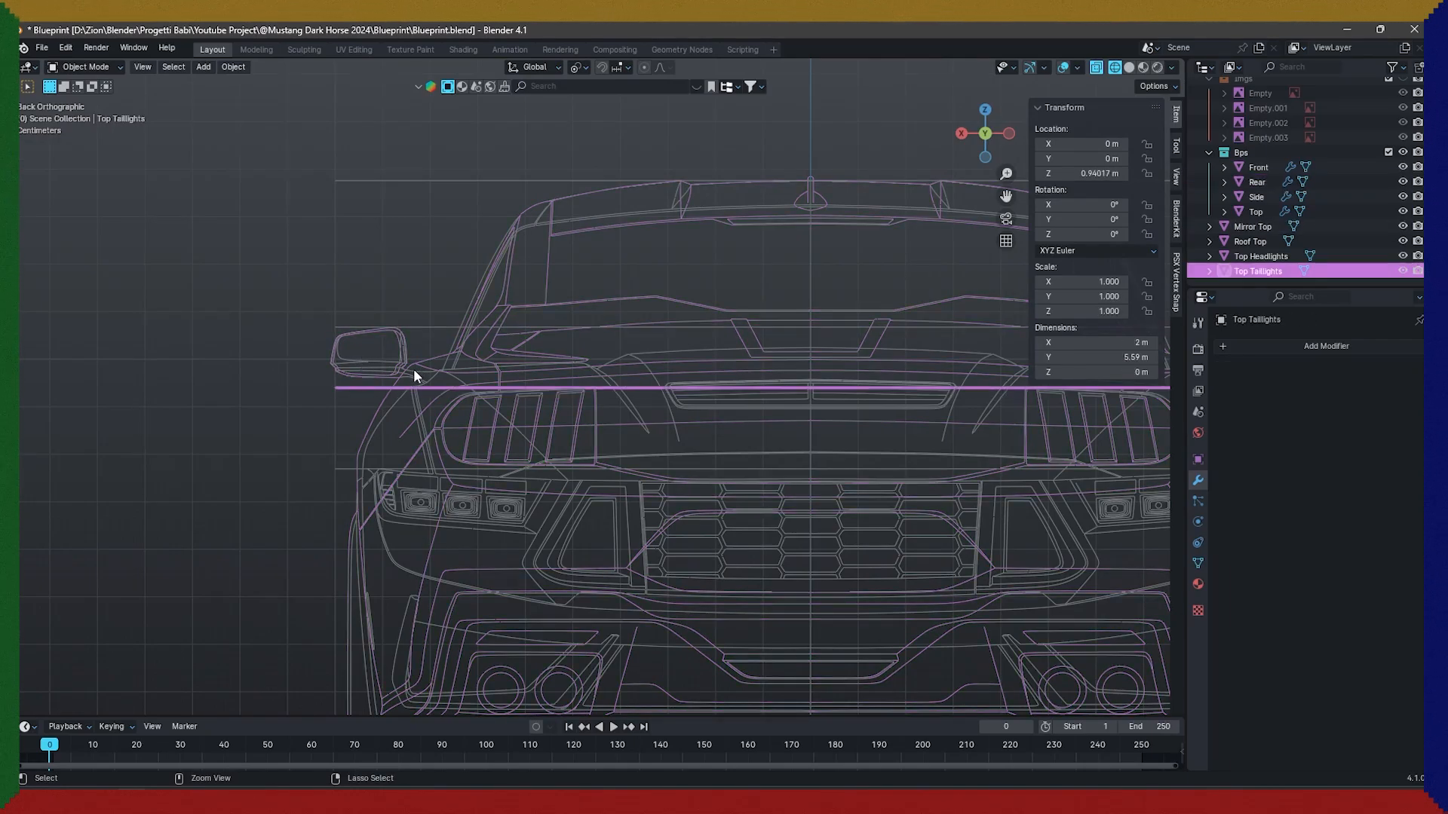
Scale the Front and Rear blueprints down together uniformly, bringing the Rear blueprint's scale to about 0.575.
key("Tab")
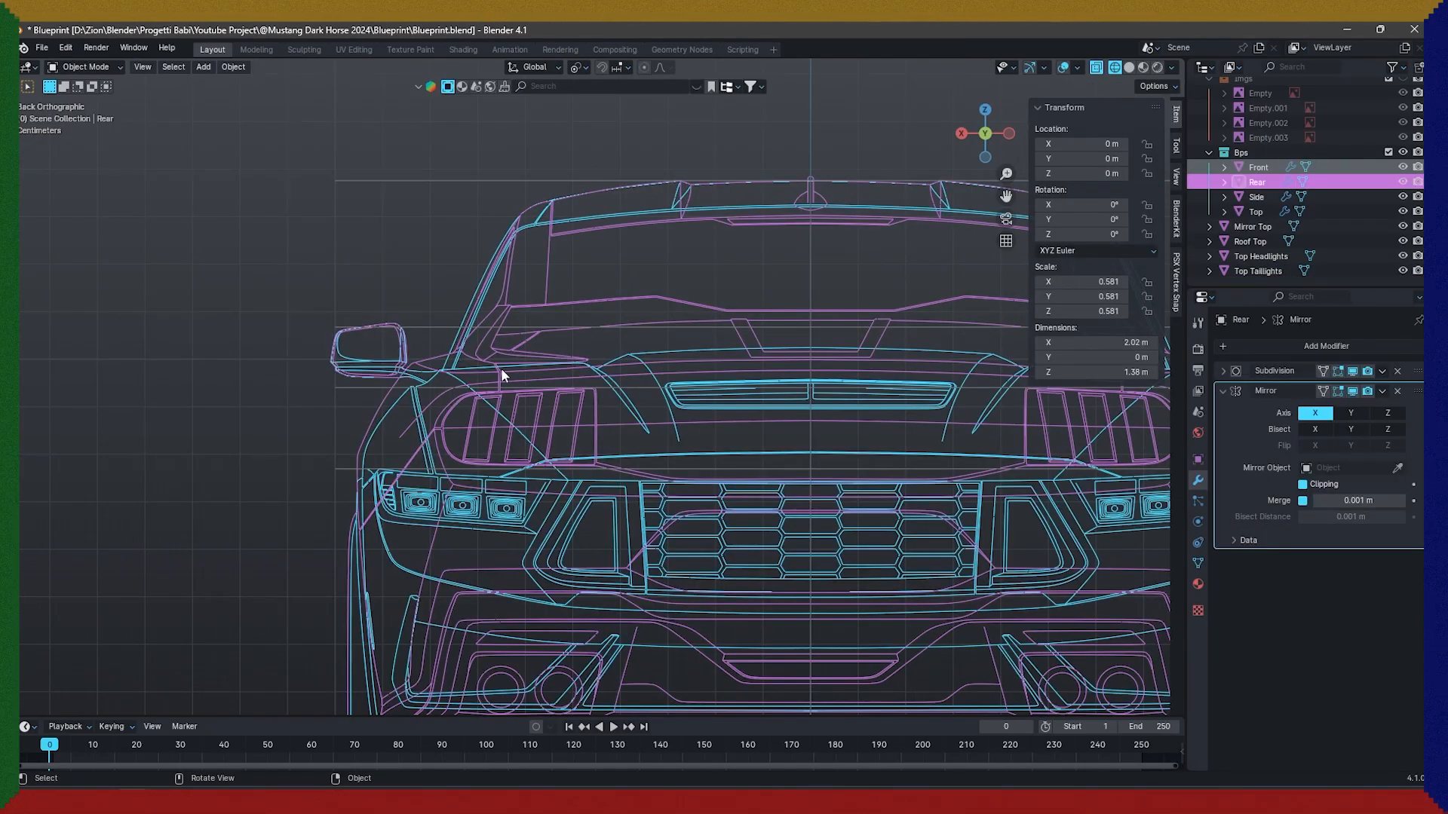
key("s")
left_click(599, 341)
left_click(469, 414)
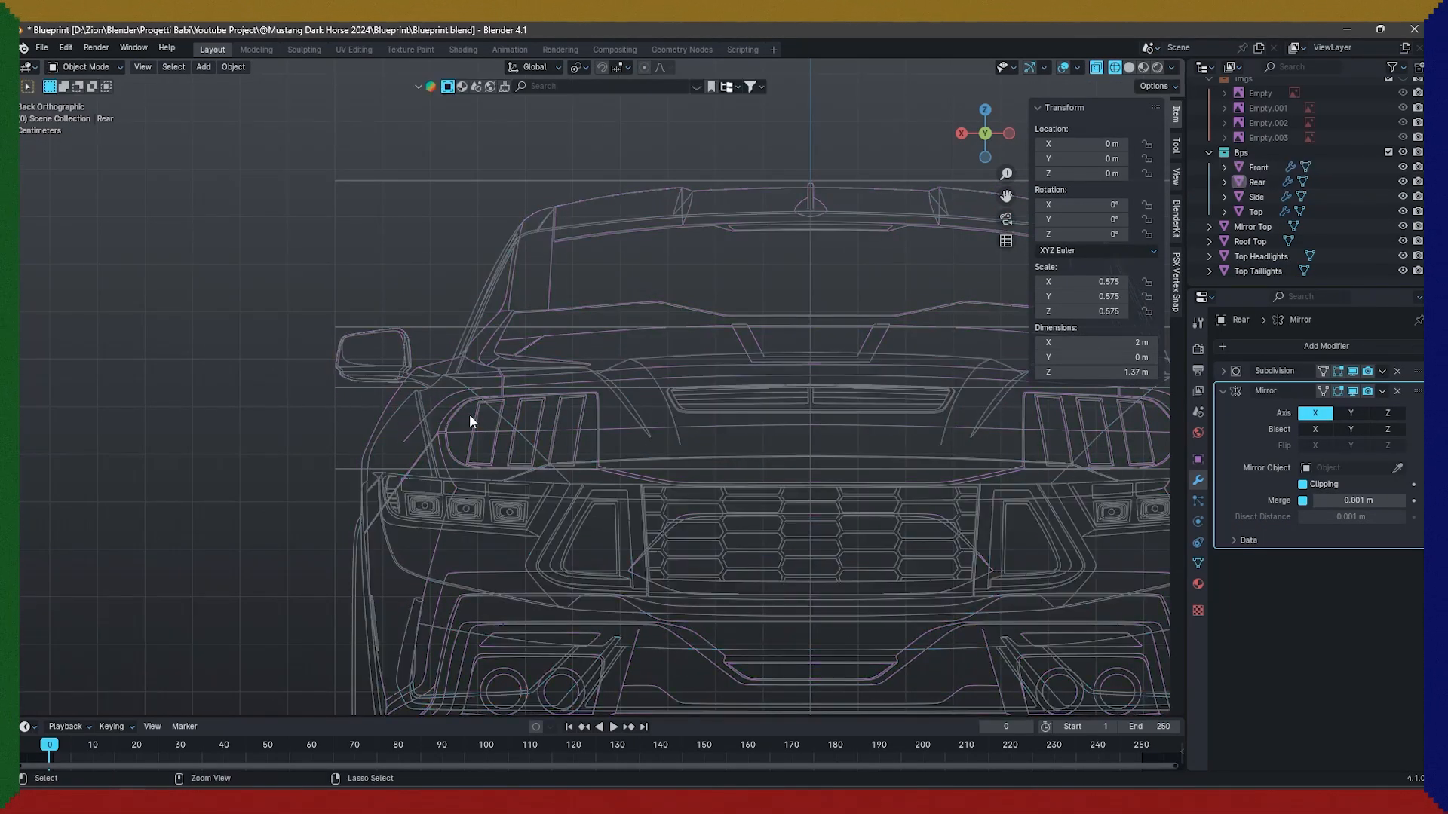
Lower the Top Taillights plane along Z to about 0.9249 m, matching the Side blueprint's taillight.
left_click(586, 388)
key("KP_3")
scroll(751, 390, "up", 7)
key("g")
key("z")
left_click(753, 406)
key("ctrl+KP_1")
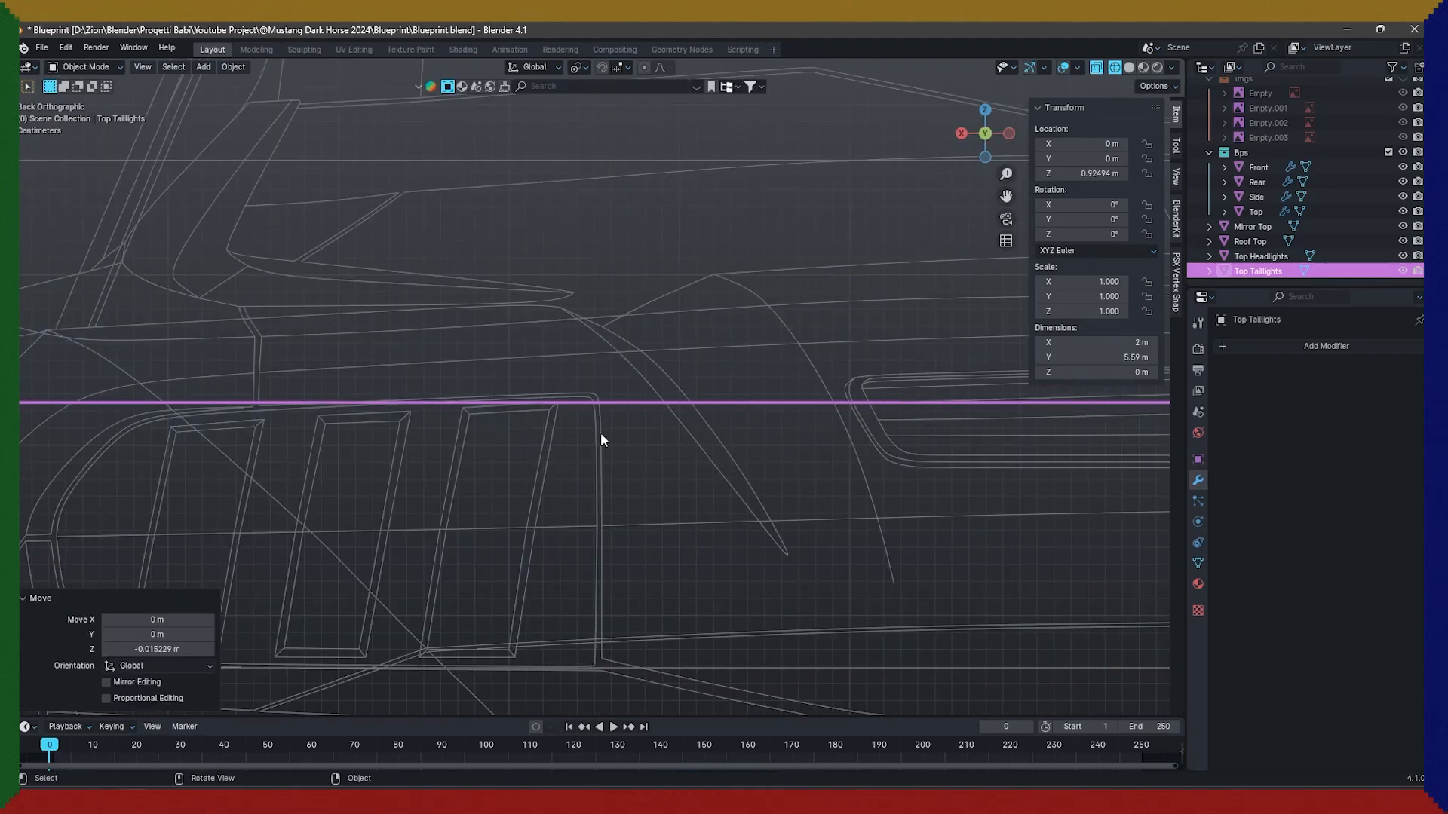
Lower the upper inner vertices of the Rear blueprint's taillight about 0.002 m toward the Top Taillights plane with proportional editing.
left_click(601, 434)
key("Tab")
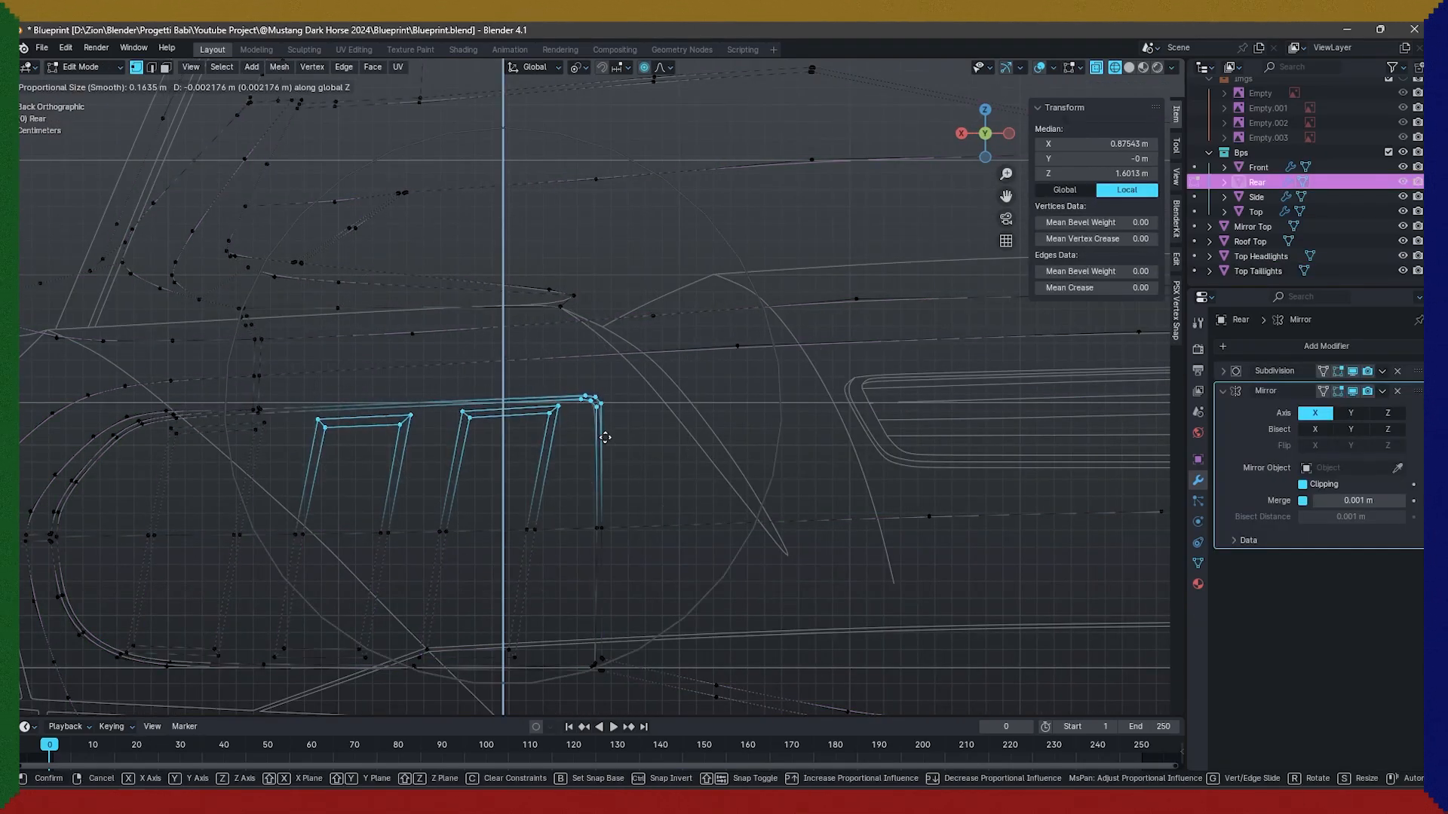
left_click(602, 437)
key("Tab")
Lower the upper outer corner vertices of the Rear blueprint's taillight slightly and save the file.
middle_click_drag(373, 417, 518, 387, "shift")
key("Tab")
left_click_drag(247, 367, 379, 429)
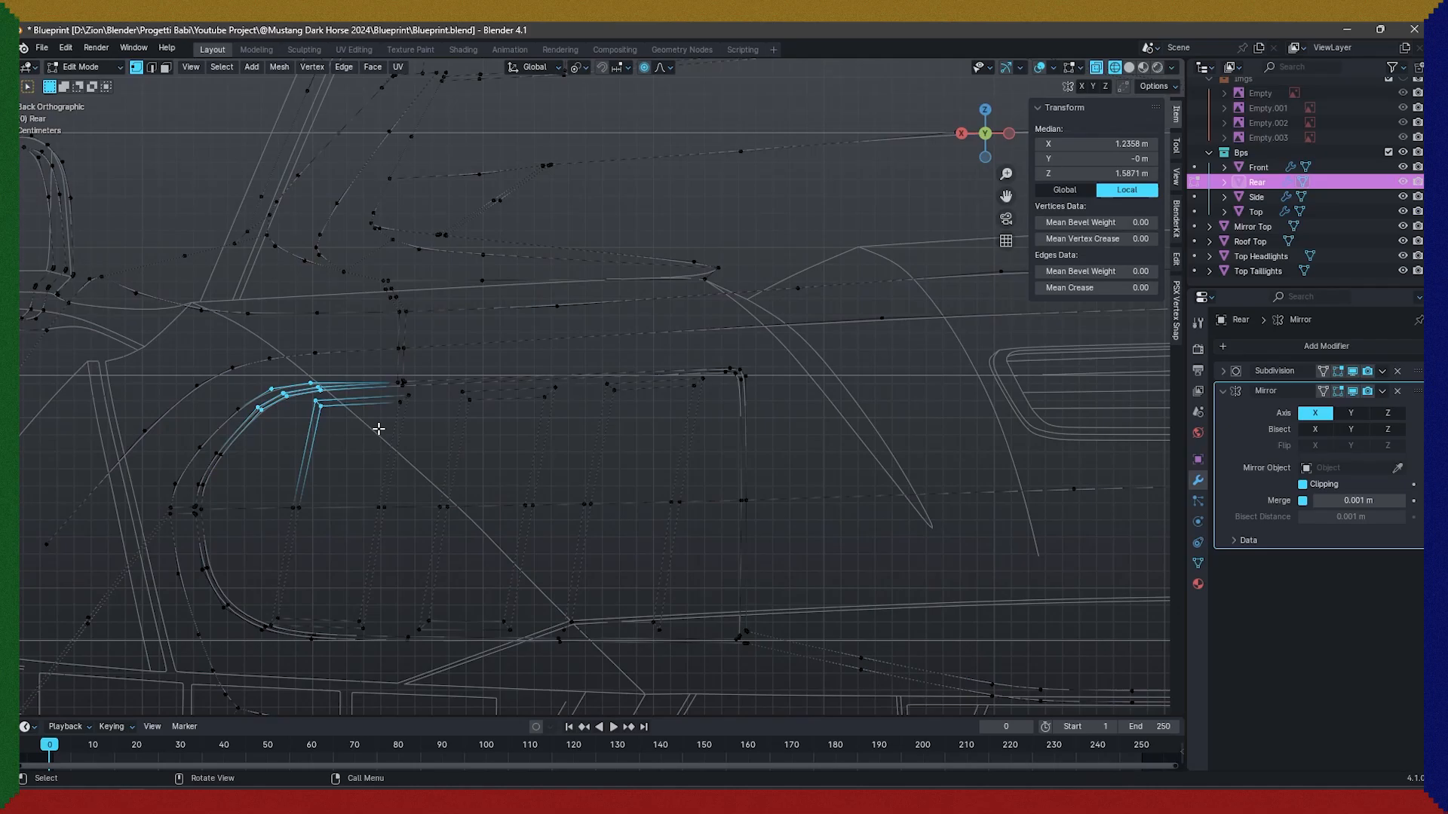
left_click(361, 434)
key("Tab")
key("ctrl+s")
scroll(565, 445, "down", 2)
scroll(677, 461, "up", 3)
key("Tab")
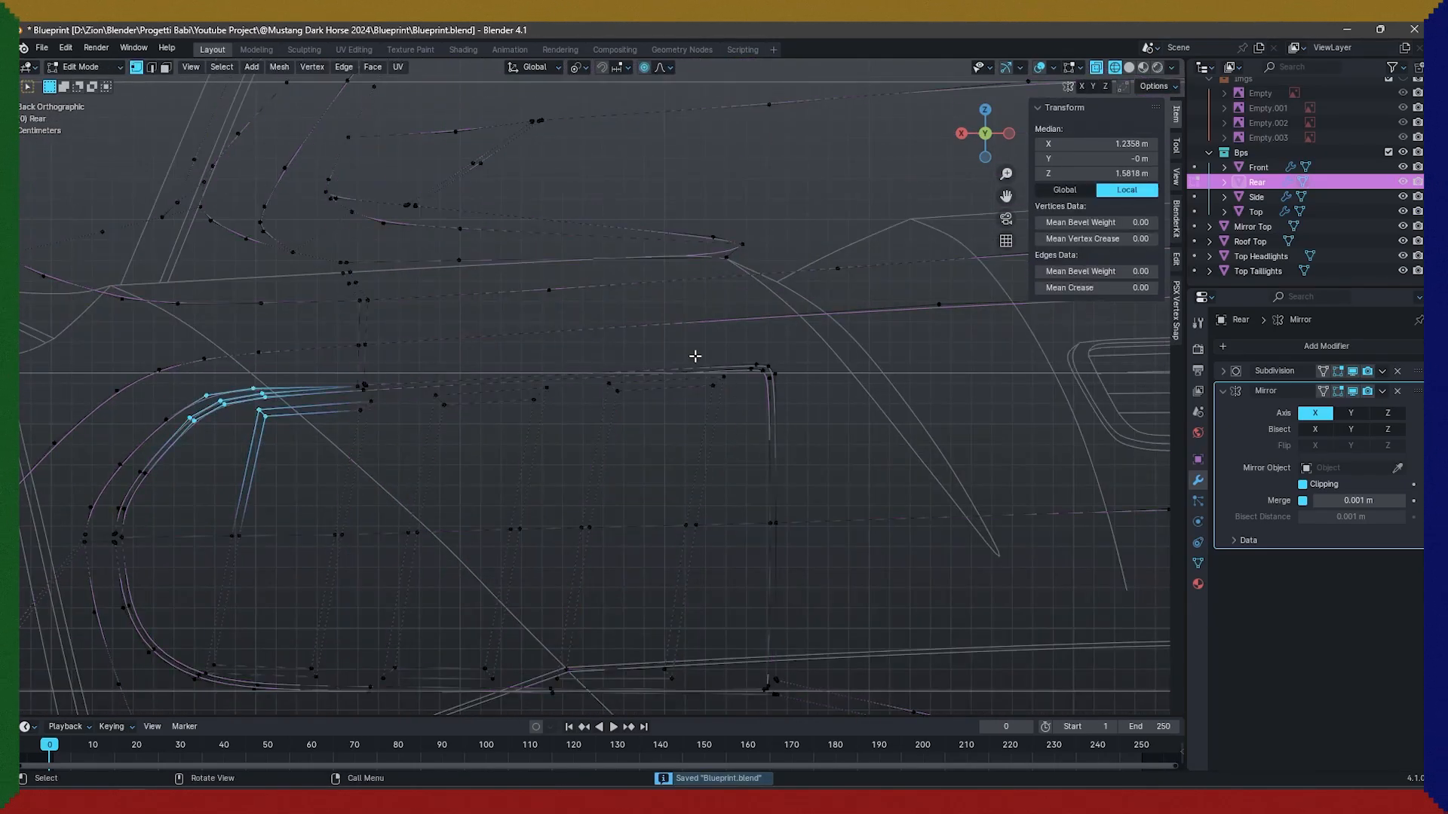
left_click(818, 410)
key("Tab")
scroll(659, 391, "down", 5)
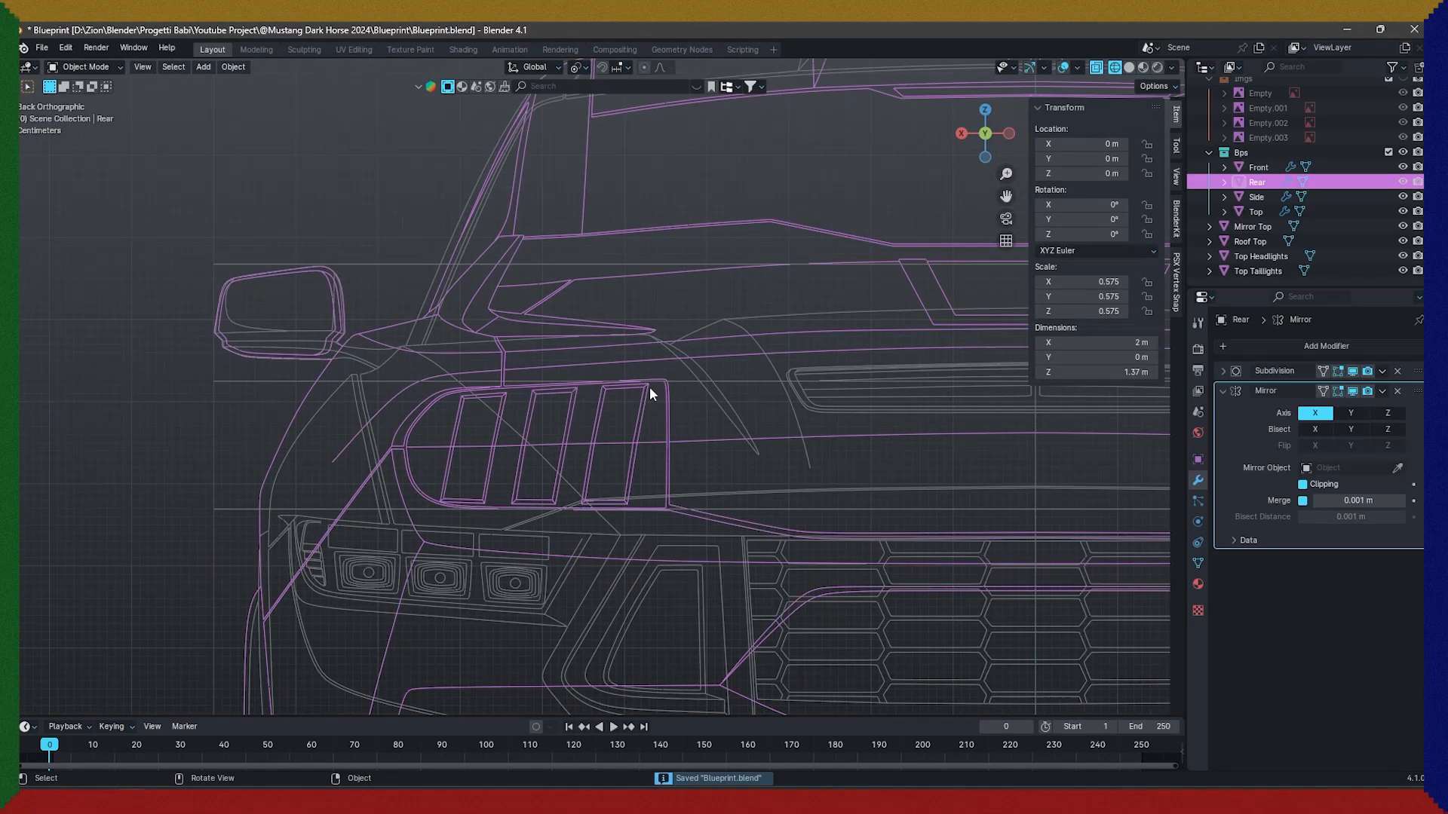
key("ctrl+s")
Lower the Top Headlights plane along Z to about 0.7569 m, matching the Side blueprint's headlight top.
scroll(618, 399, "up", 1)
scroll(599, 401, "down", 2)
middle_click_drag(431, 510, 515, 378, "shift")
left_click(385, 364)
key("KP_3")
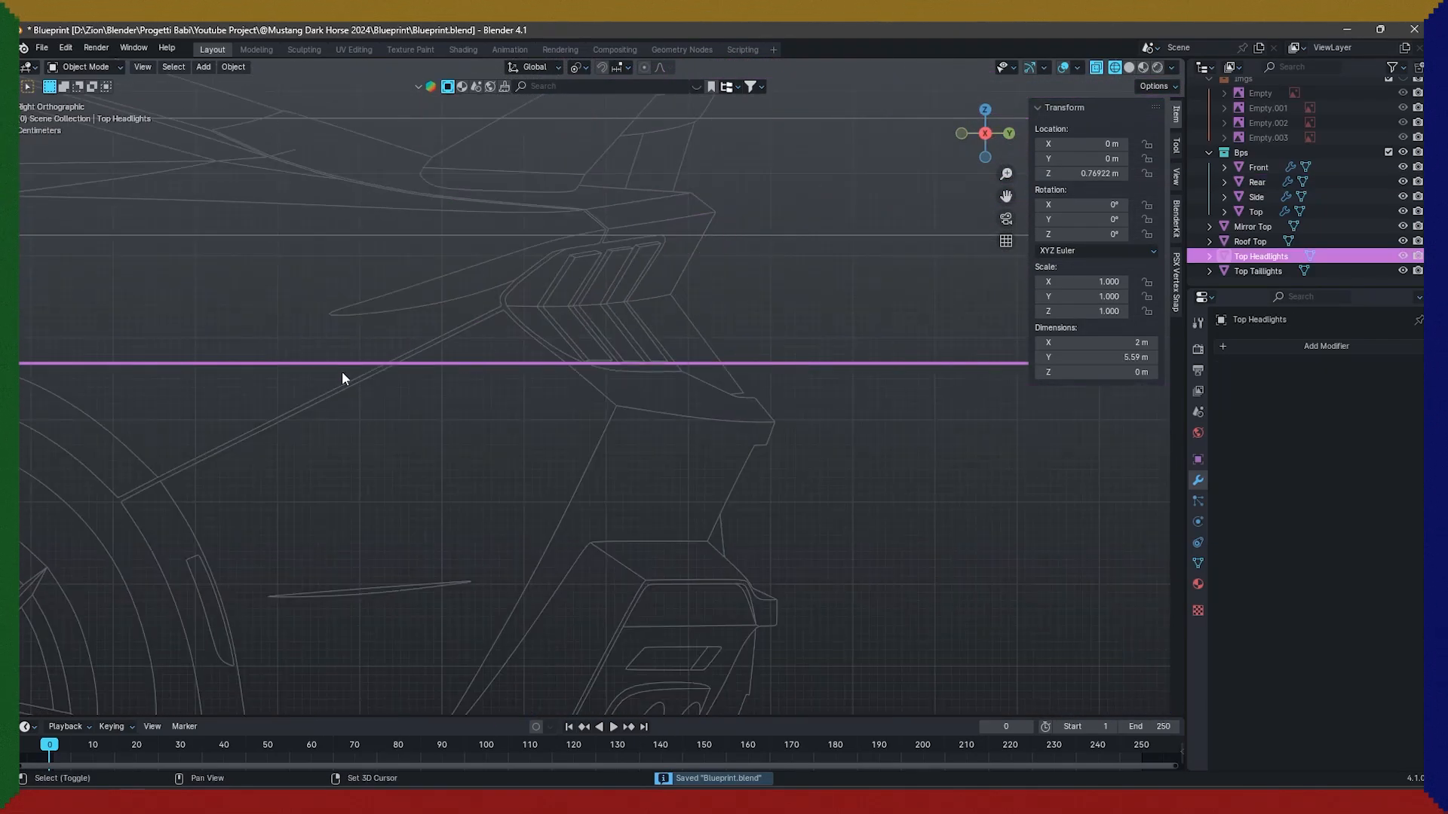
scroll(343, 378, "down", 7)
middle_click_drag(343, 377, 618, 349, "shift")
scroll(595, 332, "up", 7)
key("g")
key("z")
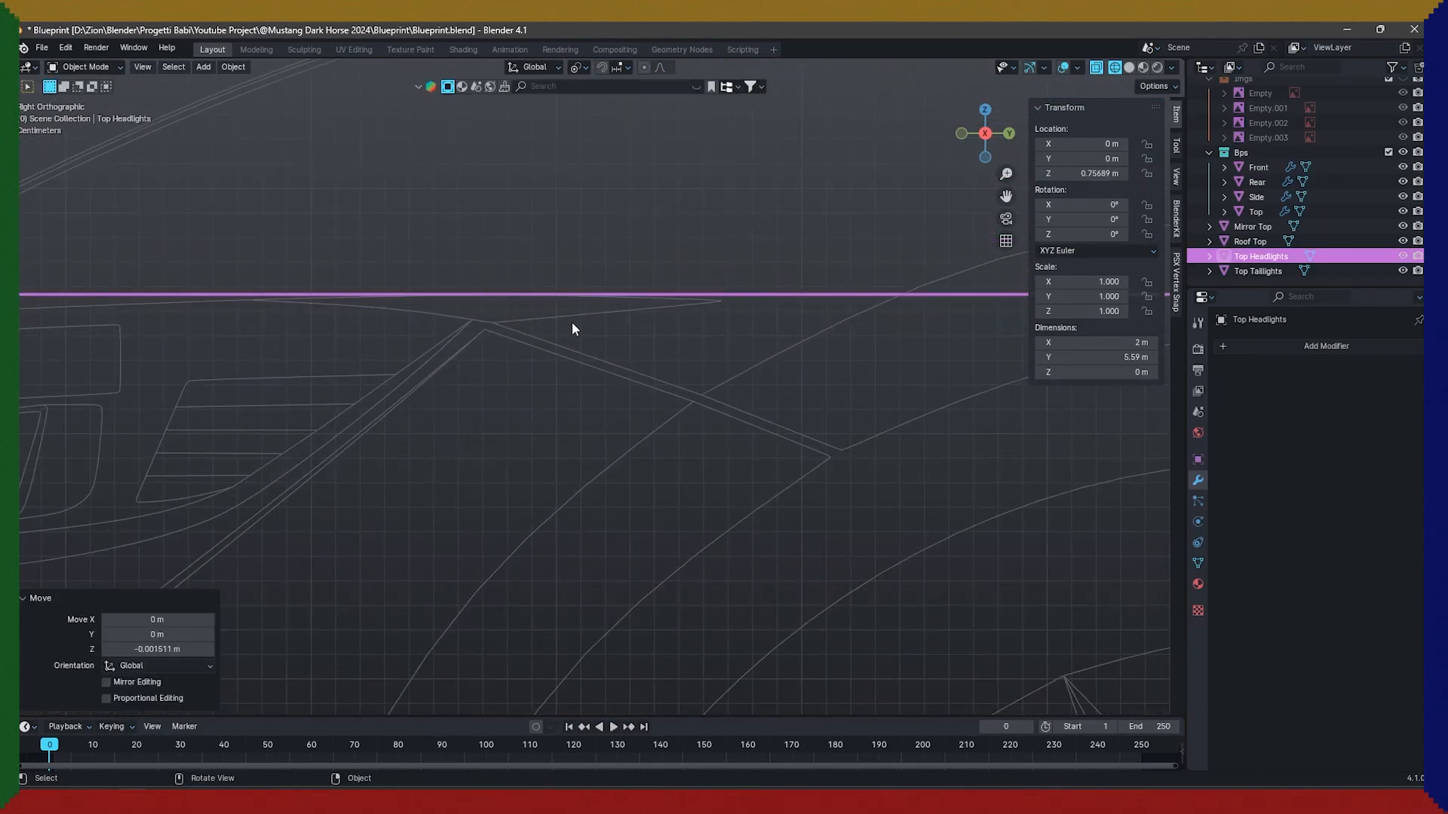
Shrink the Front blueprint very slightly and uniformly to fit the Top Headlights plane.
key("KP_1")
scroll(572, 323, "down", 2)
middle_click_drag(793, 321, 453, 381, "shift")
left_click(622, 410)
scroll(683, 320, "down", 2)
scroll(683, 320, "down", 3)
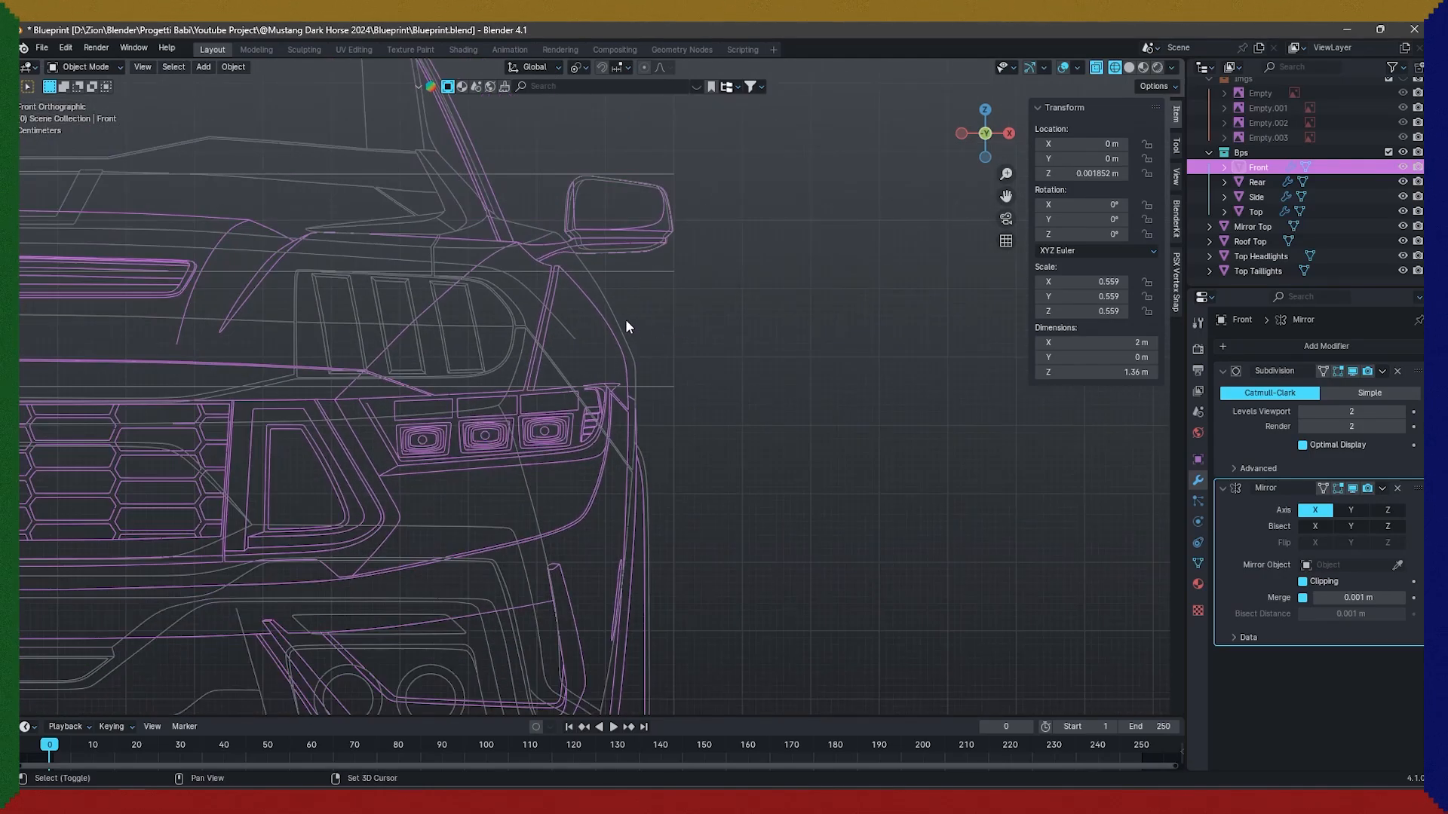
left_click(625, 319, "shift")
scroll(679, 295, "up", 6)
key("s")
left_click(712, 279)
left_click(712, 279)
Lower the outer upper corner vertices of the Front blueprint's headlight about 0.004 m to the Top Headlights plane with proportional editing.
left_click(641, 371)
key("Tab")
left_click_drag(595, 353, 685, 422)
scroll(656, 391, "up", 2)
key("h")
key("ctrl+z")
key("g")
key("z")
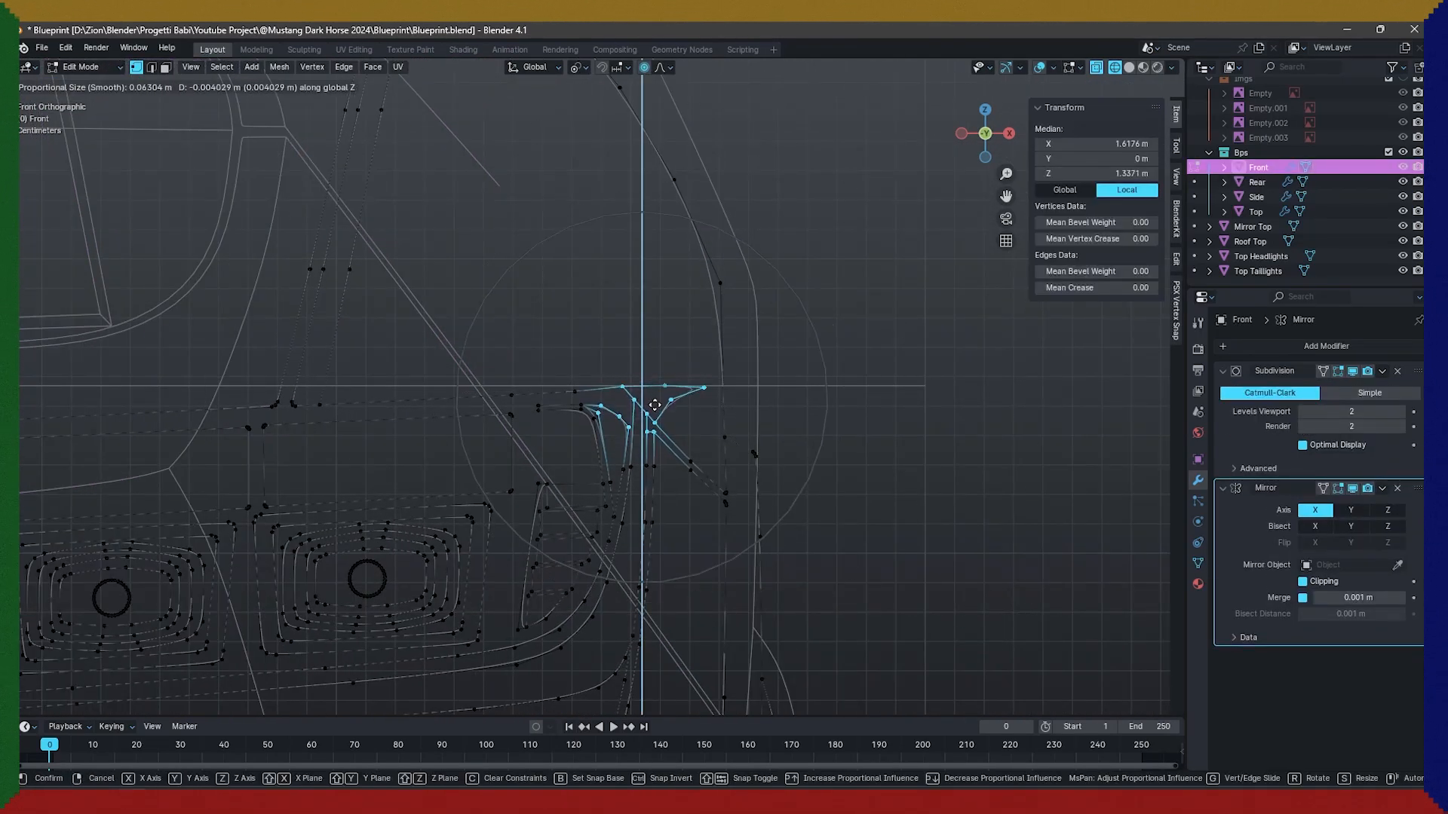
left_click(656, 405)
Turn off proportional editing, fine-tune two vertices on the Front headlight's upper edge along Z, and save the file.
left_click(666, 384)
left_click(624, 385, "shift")
key("g")
key("z")
right_click(645, 364)
key("o")
scroll(651, 369, "up", 3)
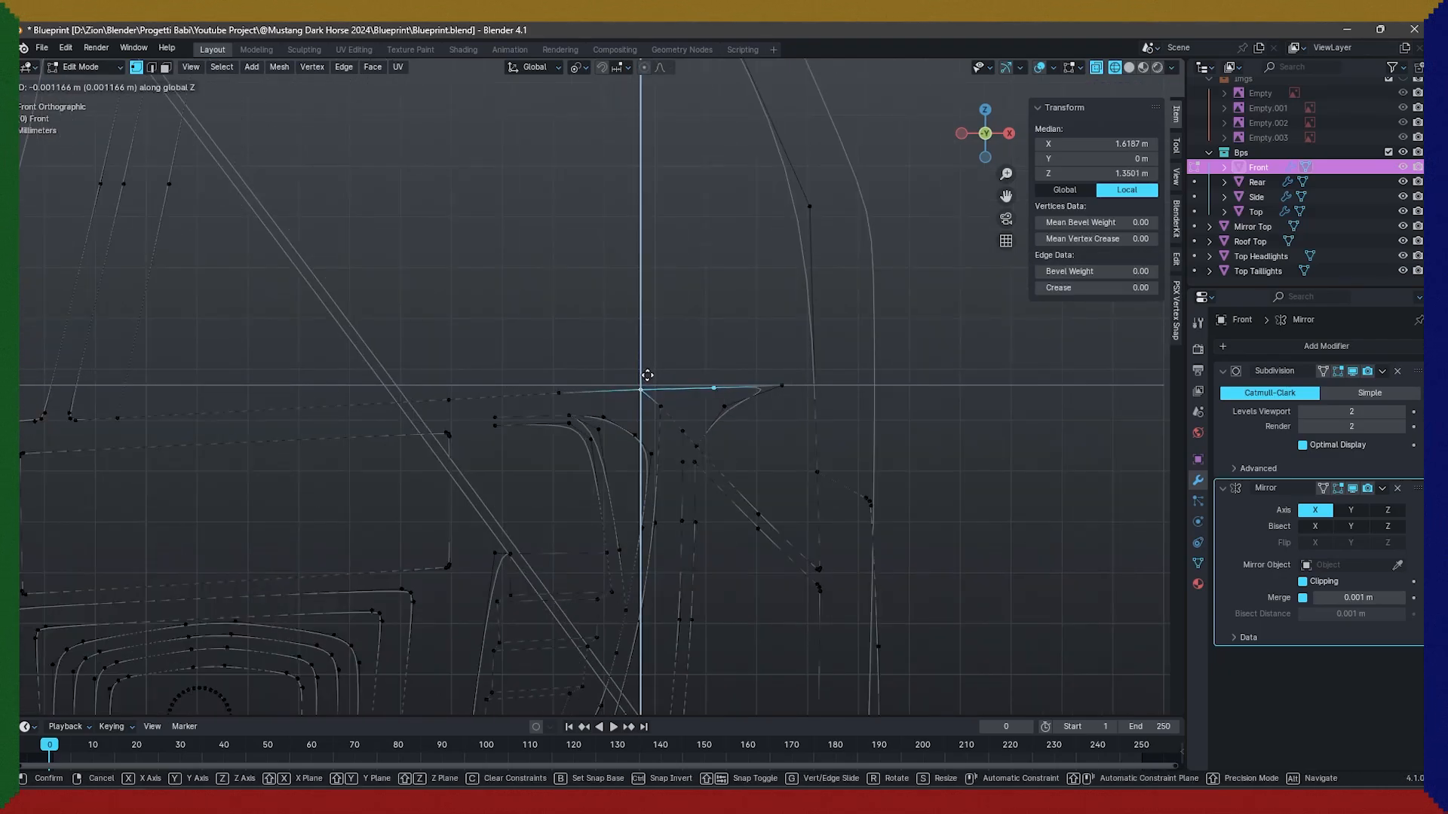
key("Tab")
key("ctrl+s")
scroll(645, 373, "down", 5)
scroll(771, 382, "up", 5)
scroll(770, 375, "down", 6)
left_click(726, 495)
key("ctrl+s")
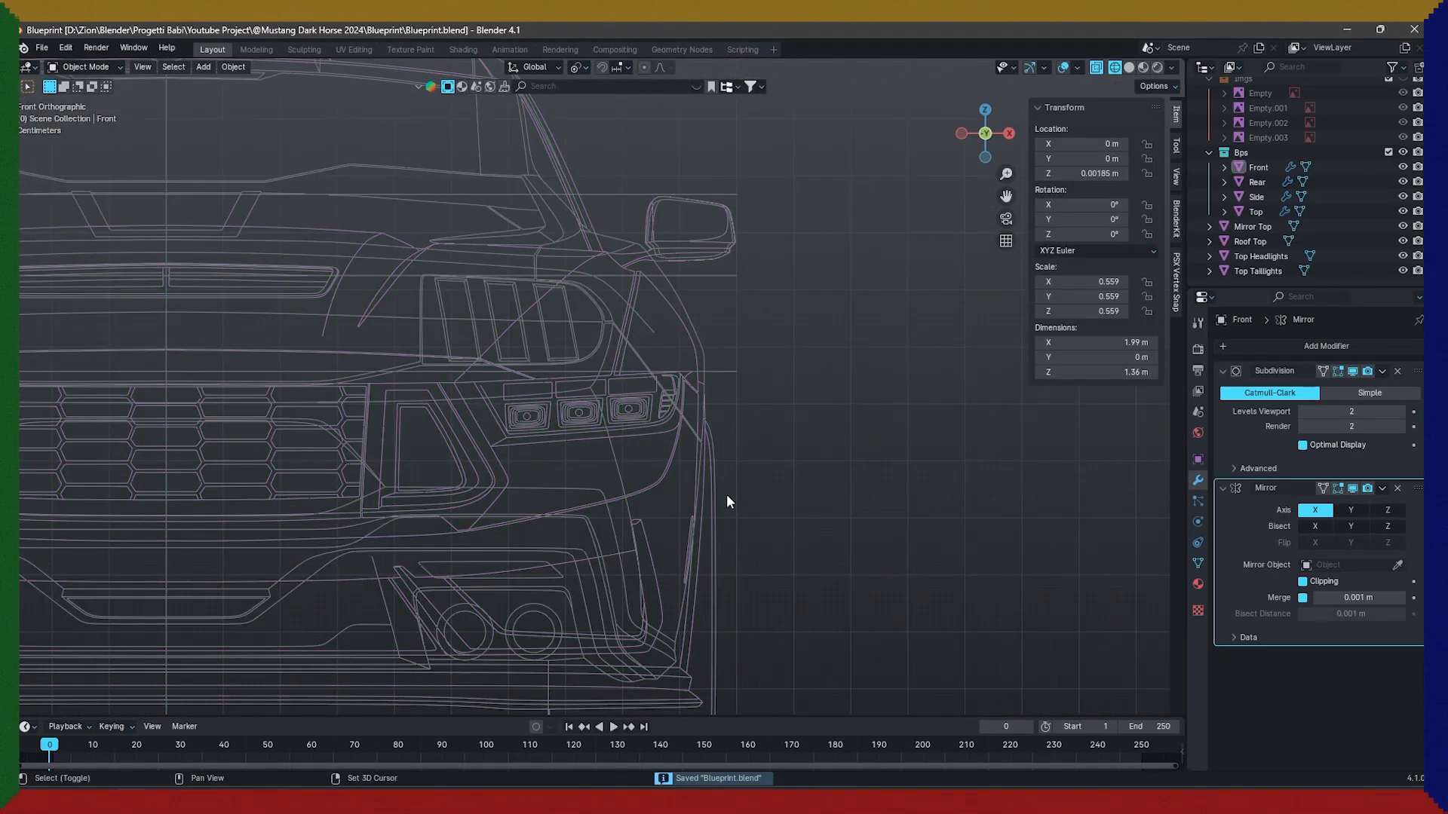
Add an edge joining the top vertices of the two exhaust tip outlines in the Side blueprint's rear bumper.
middle_click_drag(720, 524, 938, 462, "shift")
key("KP_3")
scroll(612, 475, "down", 6)
scroll(611, 453, "up", 8)
key("shift+a")
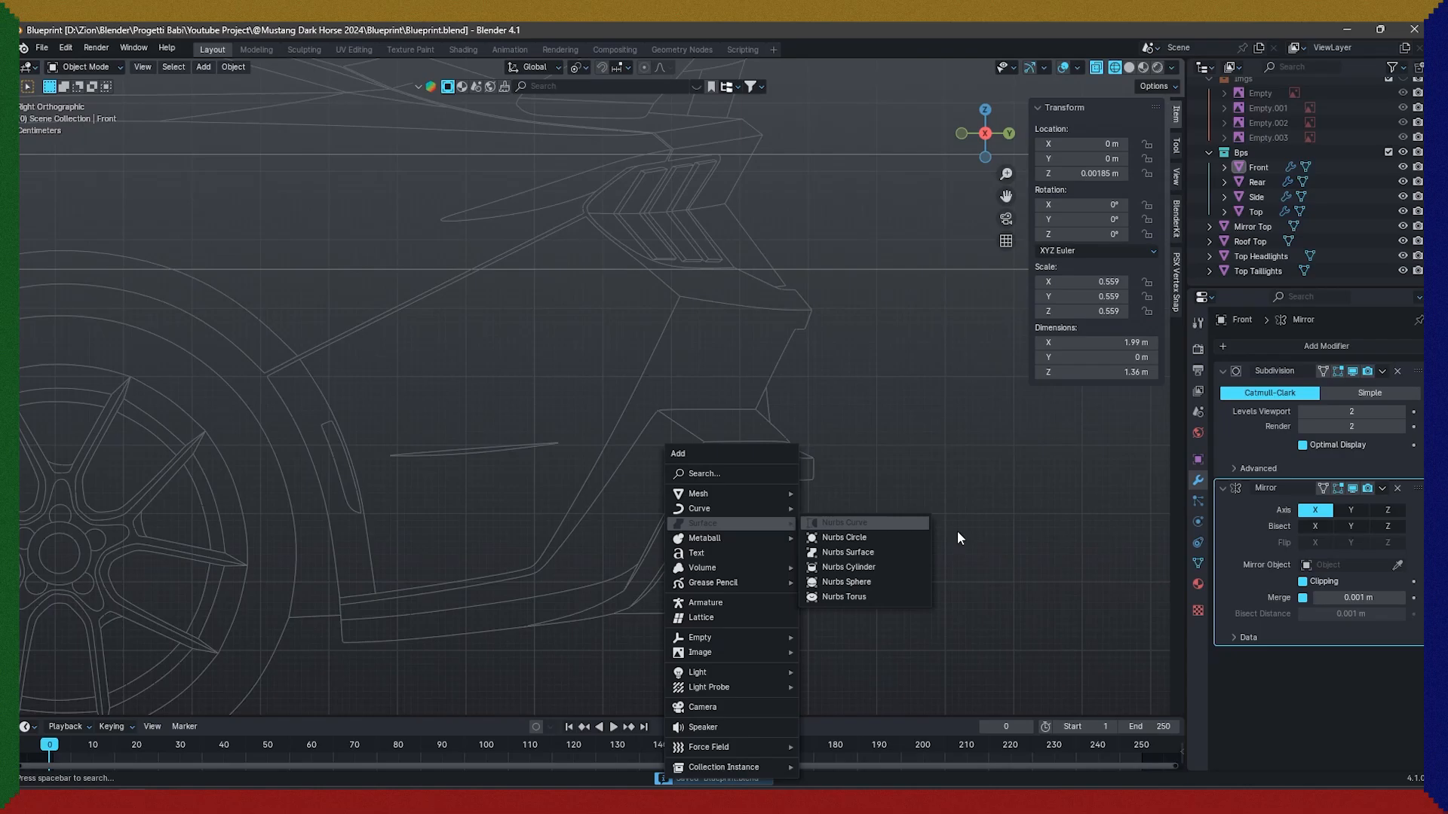
left_click(685, 478)
key("Tab")
scroll(701, 479, "up", 5)
left_click(602, 444)
left_click(677, 454, "shift")
left_click(605, 439, "shift")
left_click(601, 444)
left_click(693, 445, "shift")
key("f")
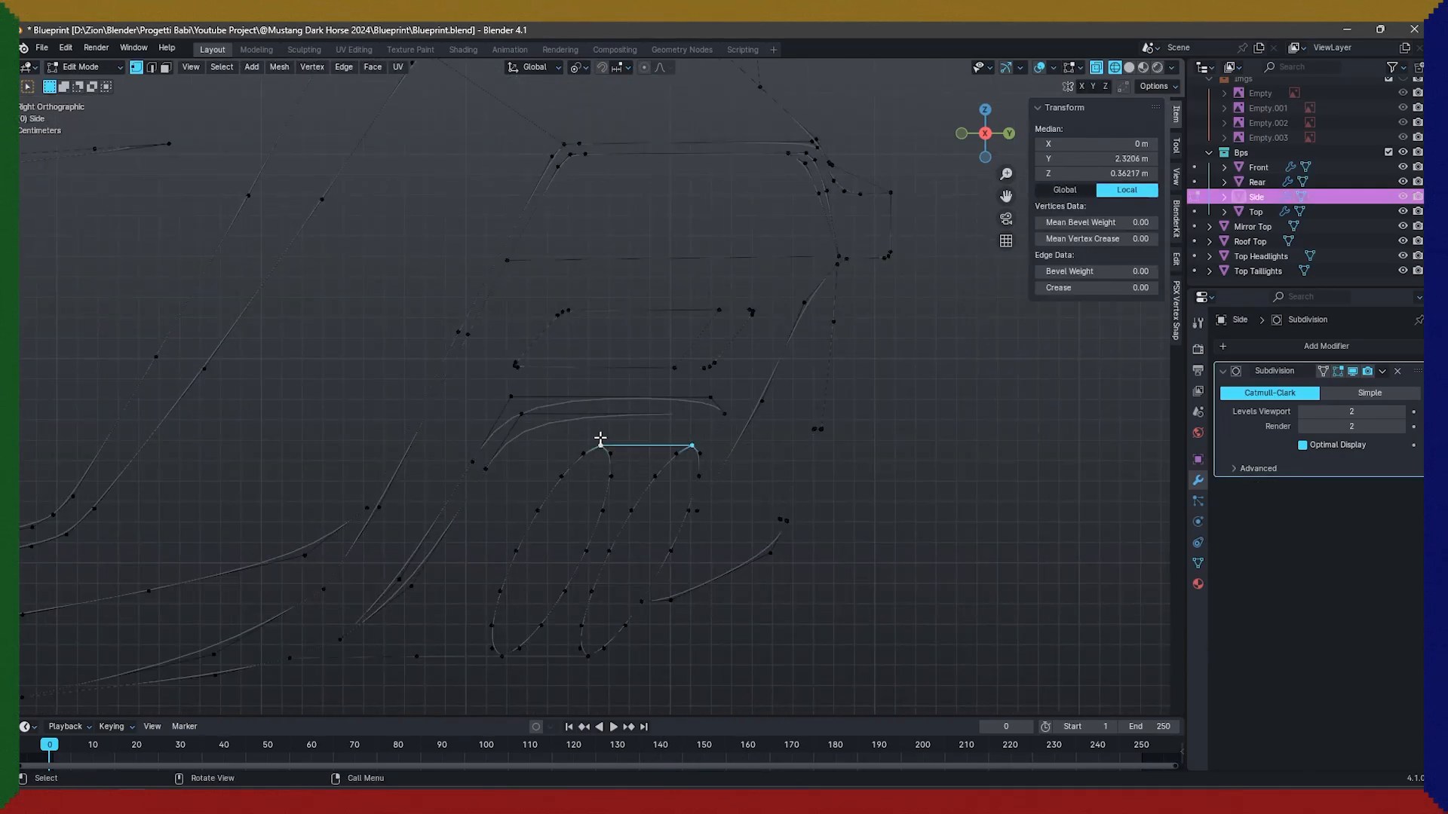
Extrude the front exhaust tip's top vertex along Y to the bumper contour in the Side blueprint, merge it there, and save the file.
left_click(600, 444)
key("e")
key("y")
scroll(512, 452, "up", 3)
key("ctrl+r")
key("m")
left_click(505, 517)
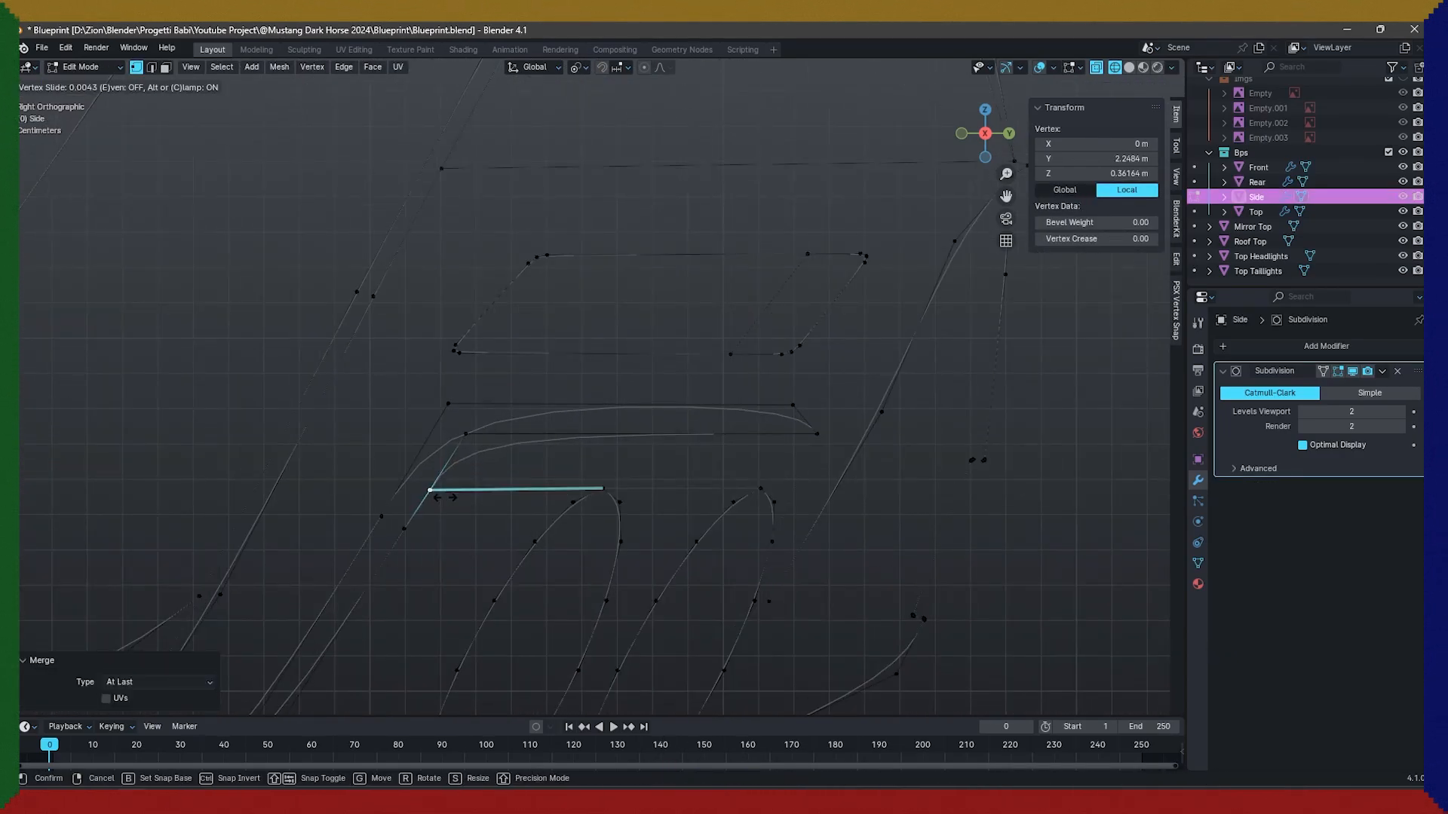
key("Tab")
scroll(482, 499, "down", 5)
key("ctrl+s")
Add a plane and place it level with the top of the exhaust tips in the Side blueprint.
key("shift+a")
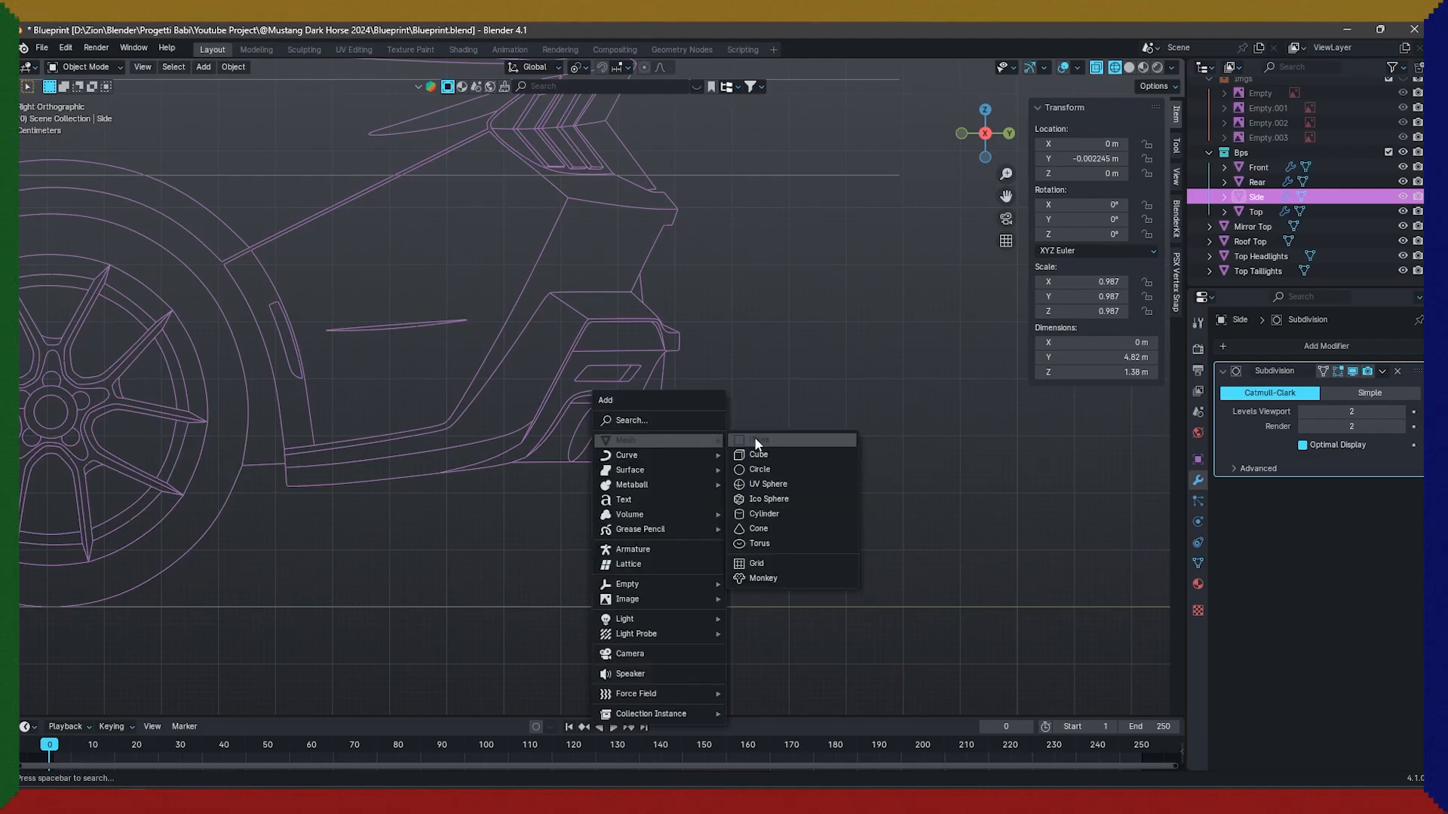
left_click(754, 438)
key("g")
key("z")
left_click(704, 256)
key("g")
key("y")
left_click(324, 410)
scroll(597, 386, "up", 5)
key("g")
key("z")
left_click(478, 374)
Move the Rear blueprint's four exhaust tip circles along Z to fit the exhaust plane, and save the file.
key("ctrl+KP_1")
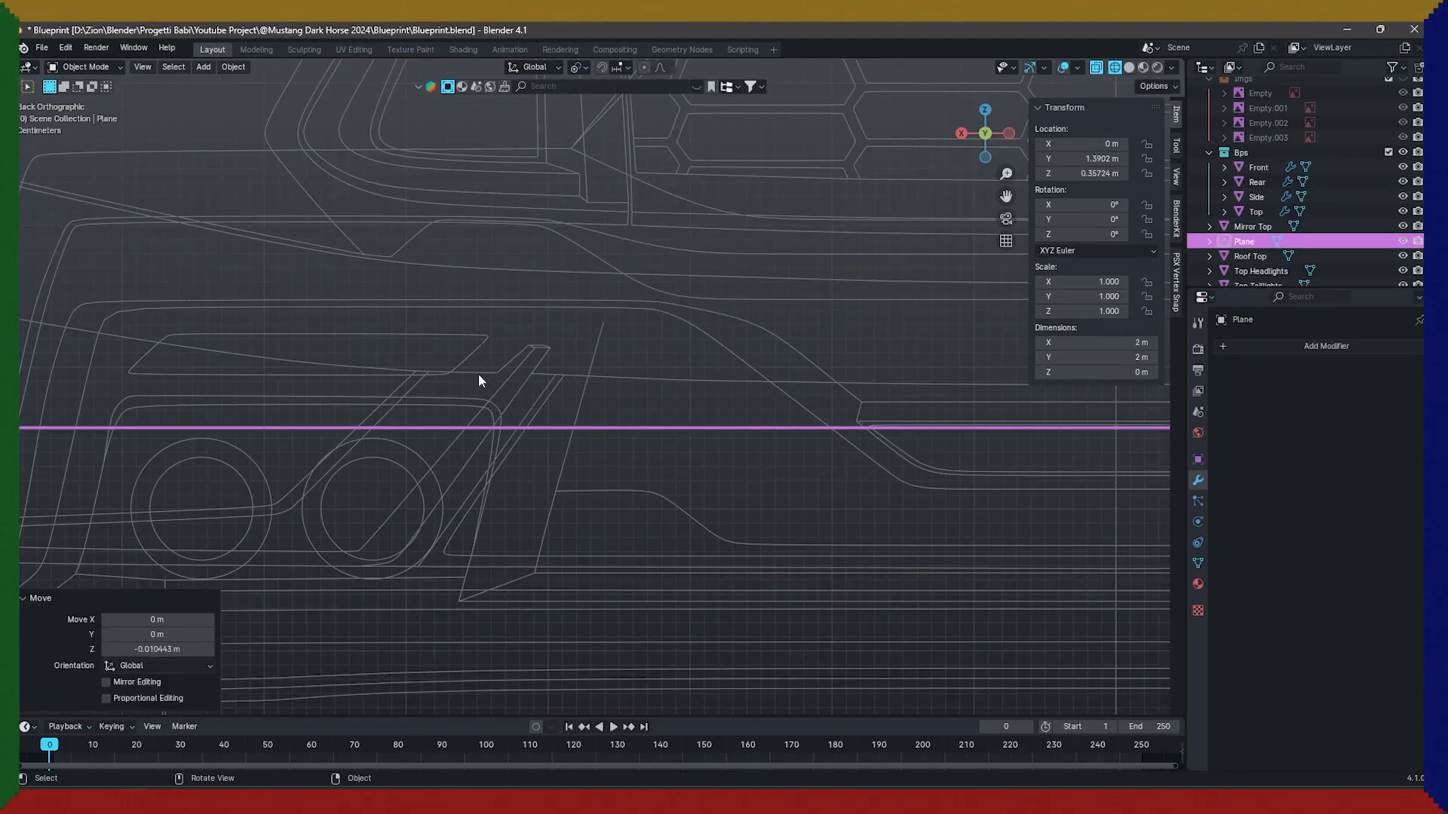
key("g")
key("z")
left_click(355, 436)
left_click(313, 454)
key("Tab")
key("l")
key("l")
key("l")
key("l")
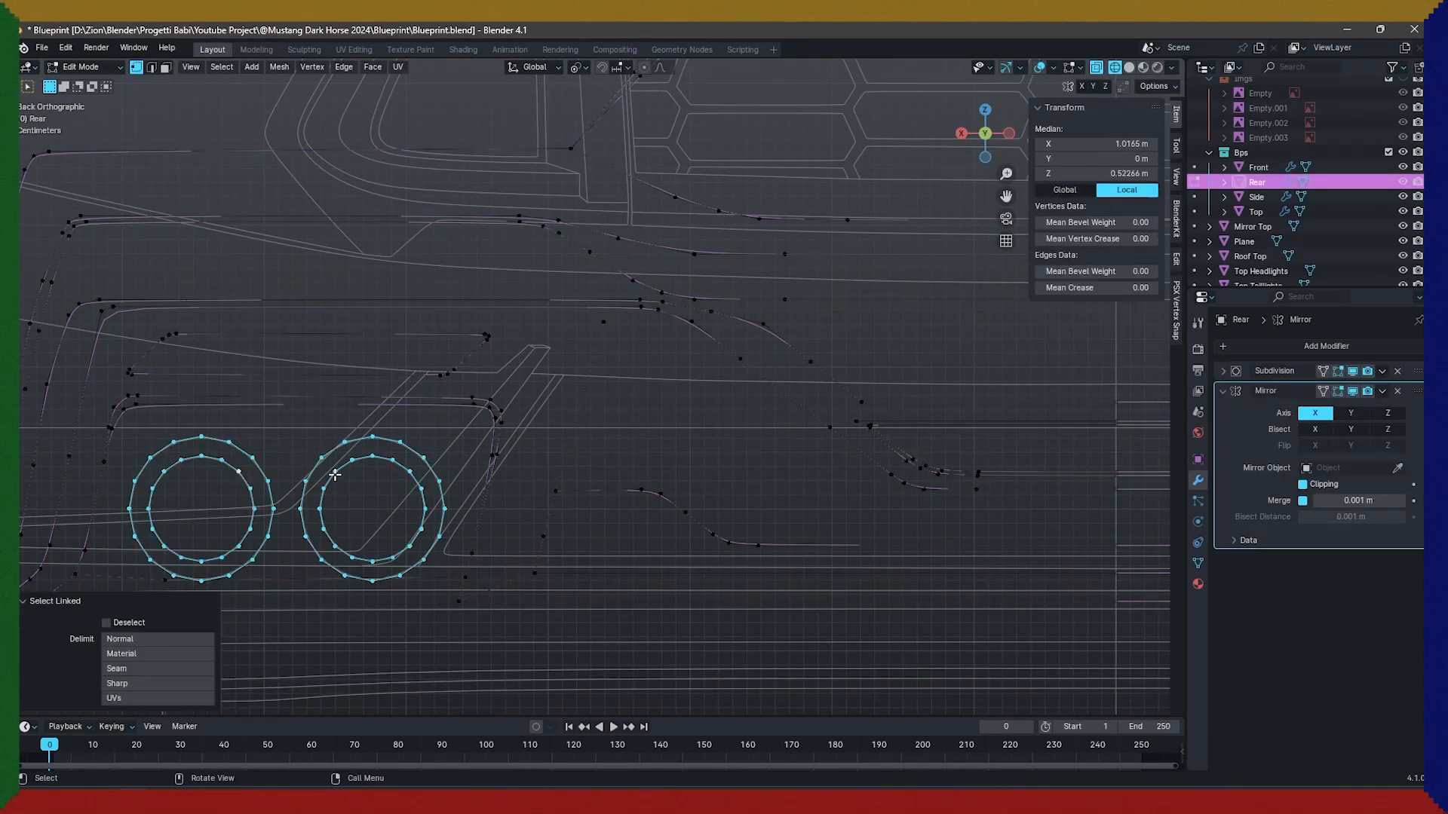
key("g")
key("z")
left_click(333, 466)
key("Tab")
scroll(285, 483, "down", 2)
key("ctrl+s")
Add another plane and place it at the lower edge of the front splitter in the Side blueprint.
scroll(287, 481, "down", 2)
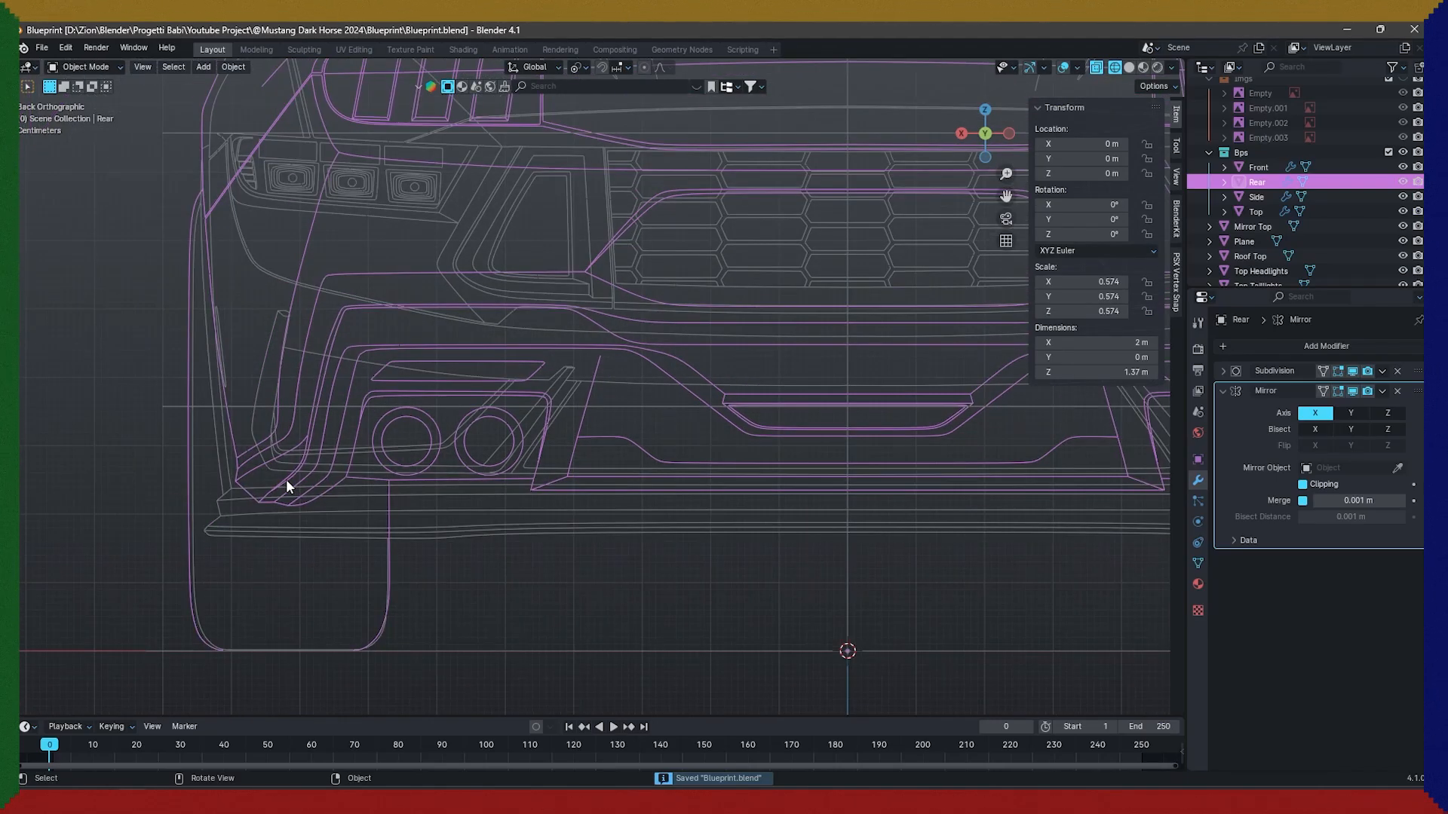
scroll(286, 478, "down", 5)
key("KP_3")
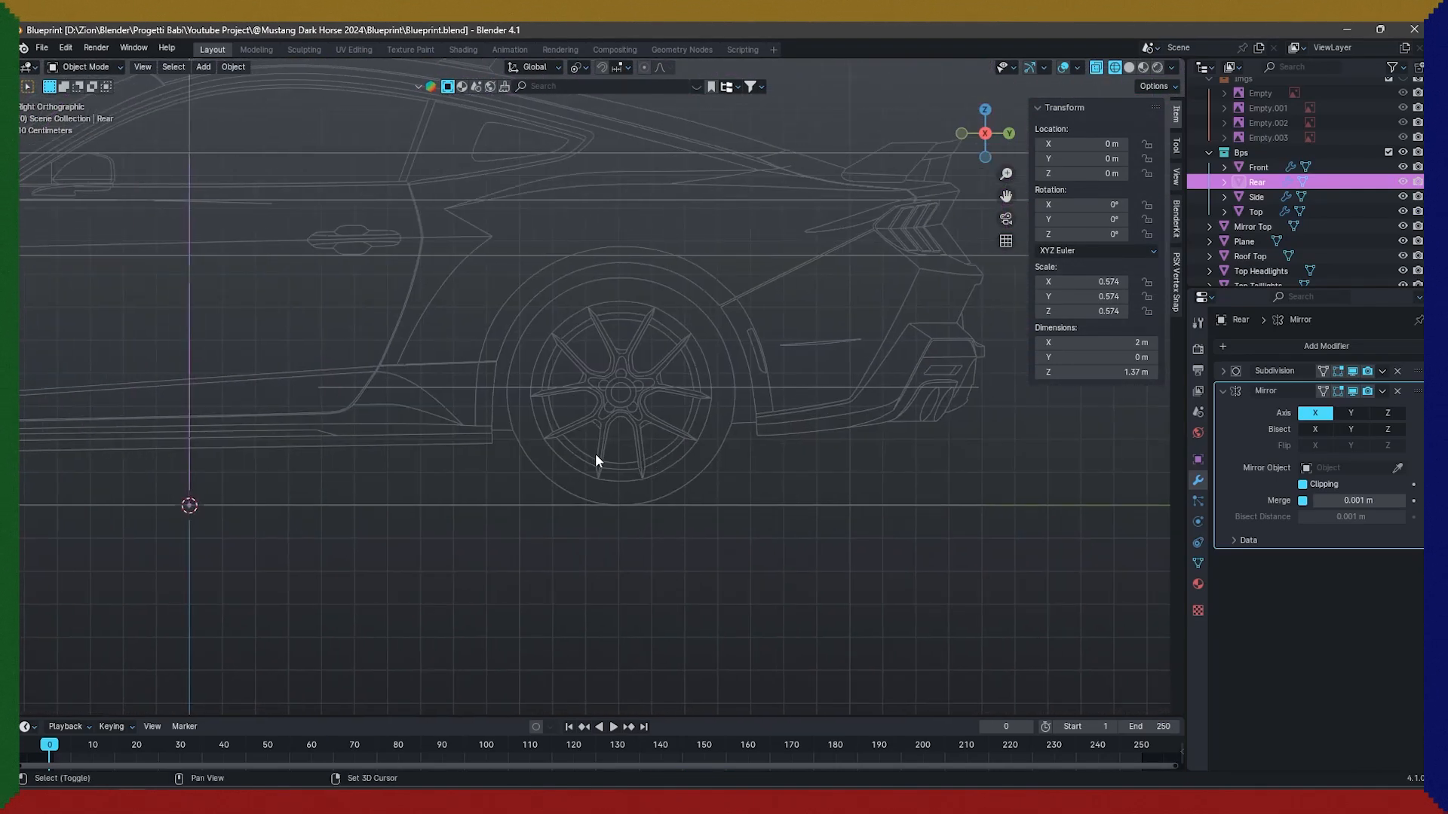
middle_click_drag(595, 454, 839, 496, "shift")
middle_click_drag(258, 454, 900, 437, "shift")
middle_click_drag(418, 454, 614, 425, "shift")
scroll(614, 425, "up", 4)
key("shift+a")
left_click(665, 431)
key("g")
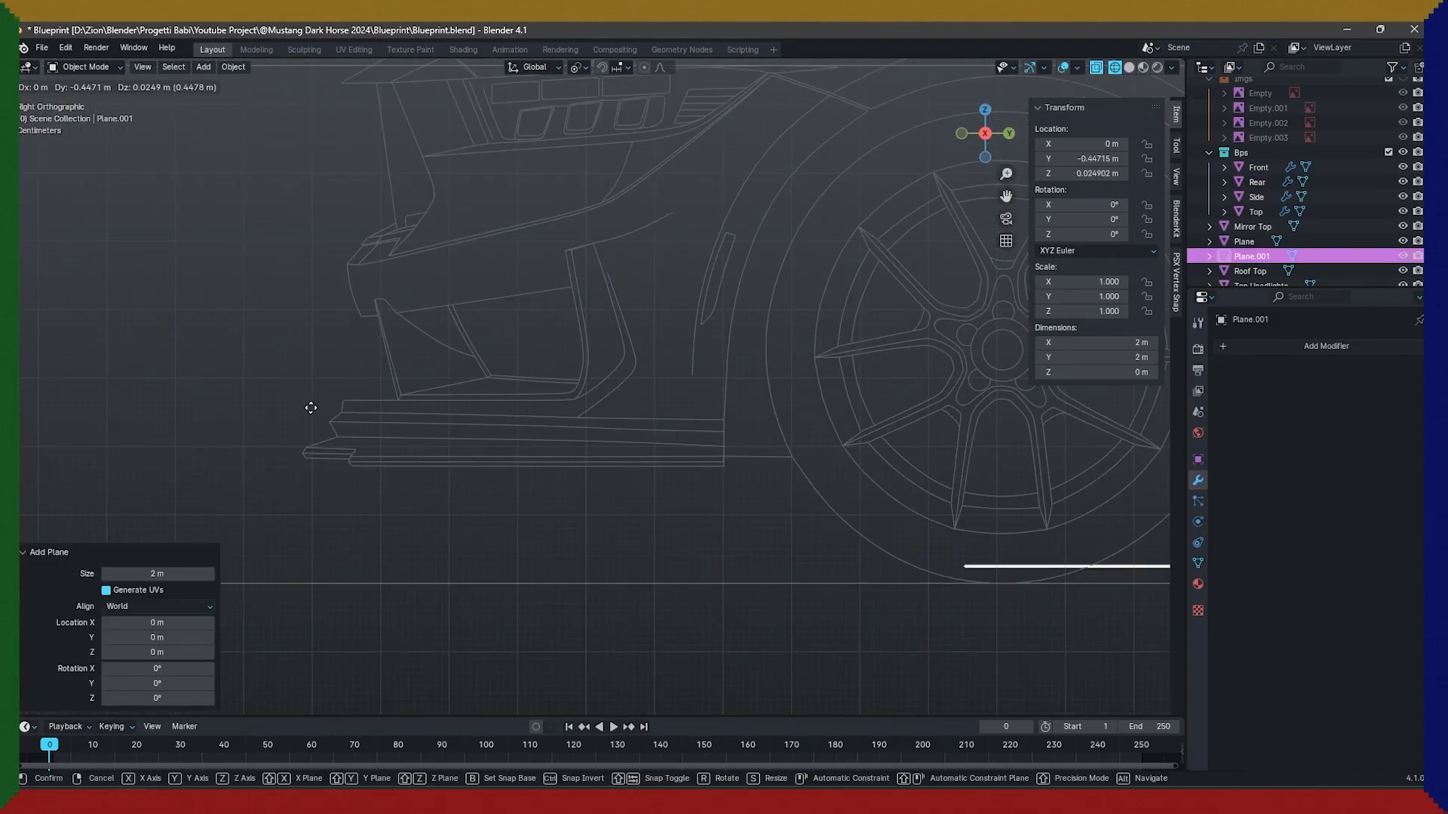
left_click(855, 323)
scroll(905, 377, "up", 5)
key("g")
key("z")
left_click(956, 416)
Raise the Front blueprint's lower splitter lines about 0.003 m along Z to the splitter plane, and save the file.
key("KP_1")
scroll(959, 426, "down", 4)
middle_click_drag(1057, 454, 780, 434, "shift")
left_click(927, 504)
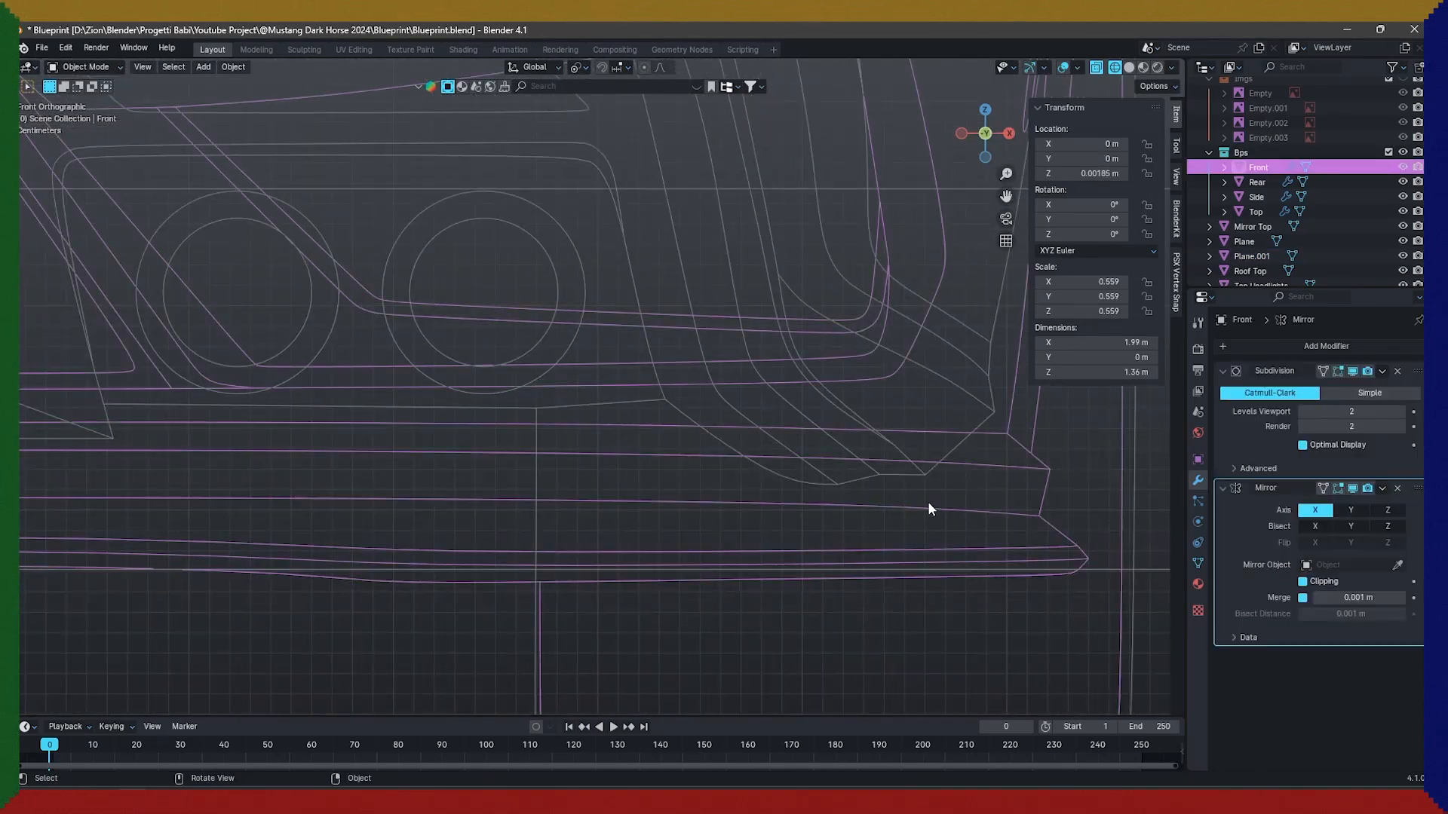
left_click(1034, 540, "shift")
left_click(1035, 540)
key("Tab")
left_click_drag(323, 534, 580, 608)
left_click_drag(1047, 529, 1095, 594, "shift")
key("g")
key("z")
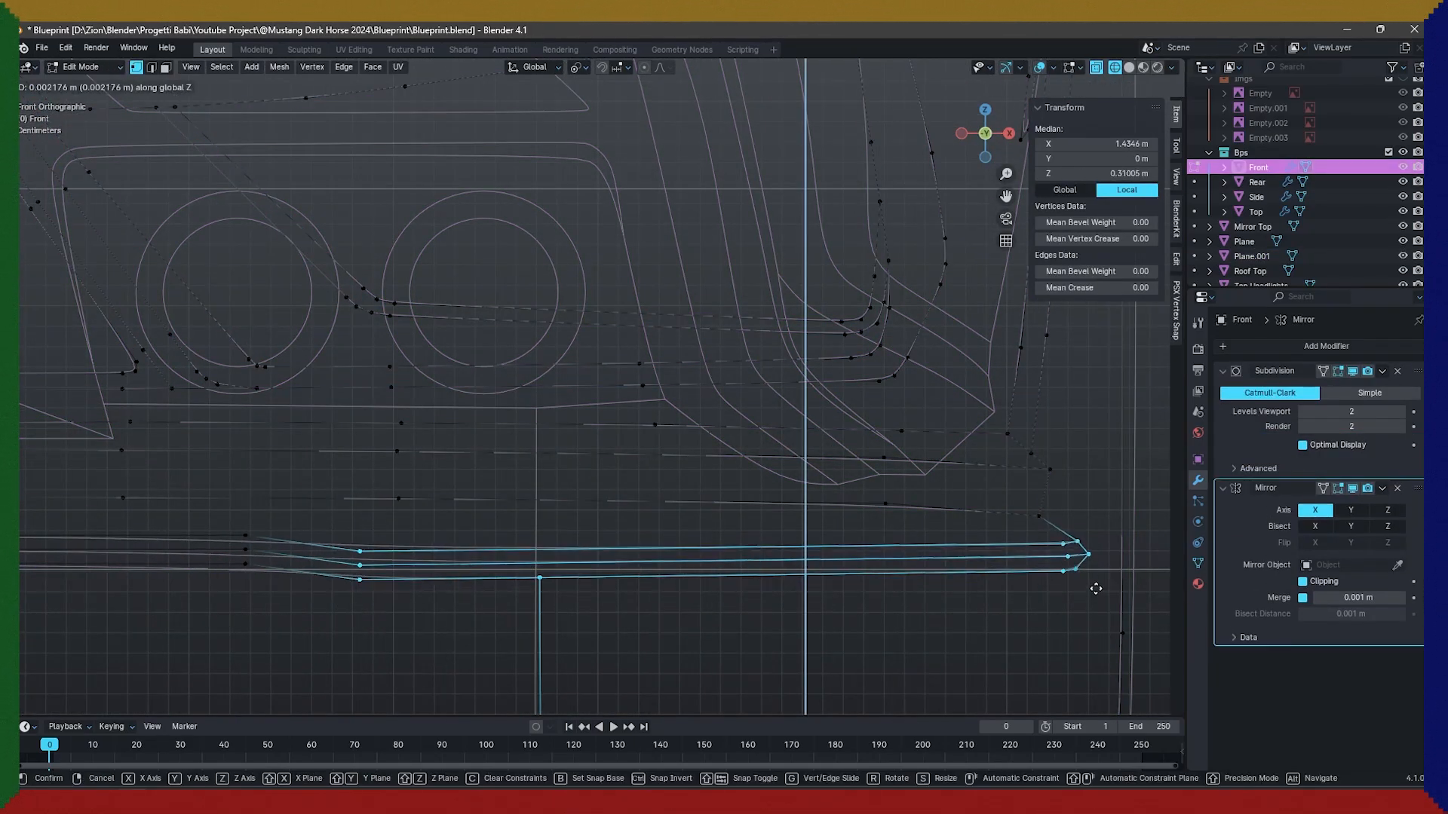
scroll(1093, 585, "down", 5, "alt")
scroll(738, 485, "up", 4, "alt")
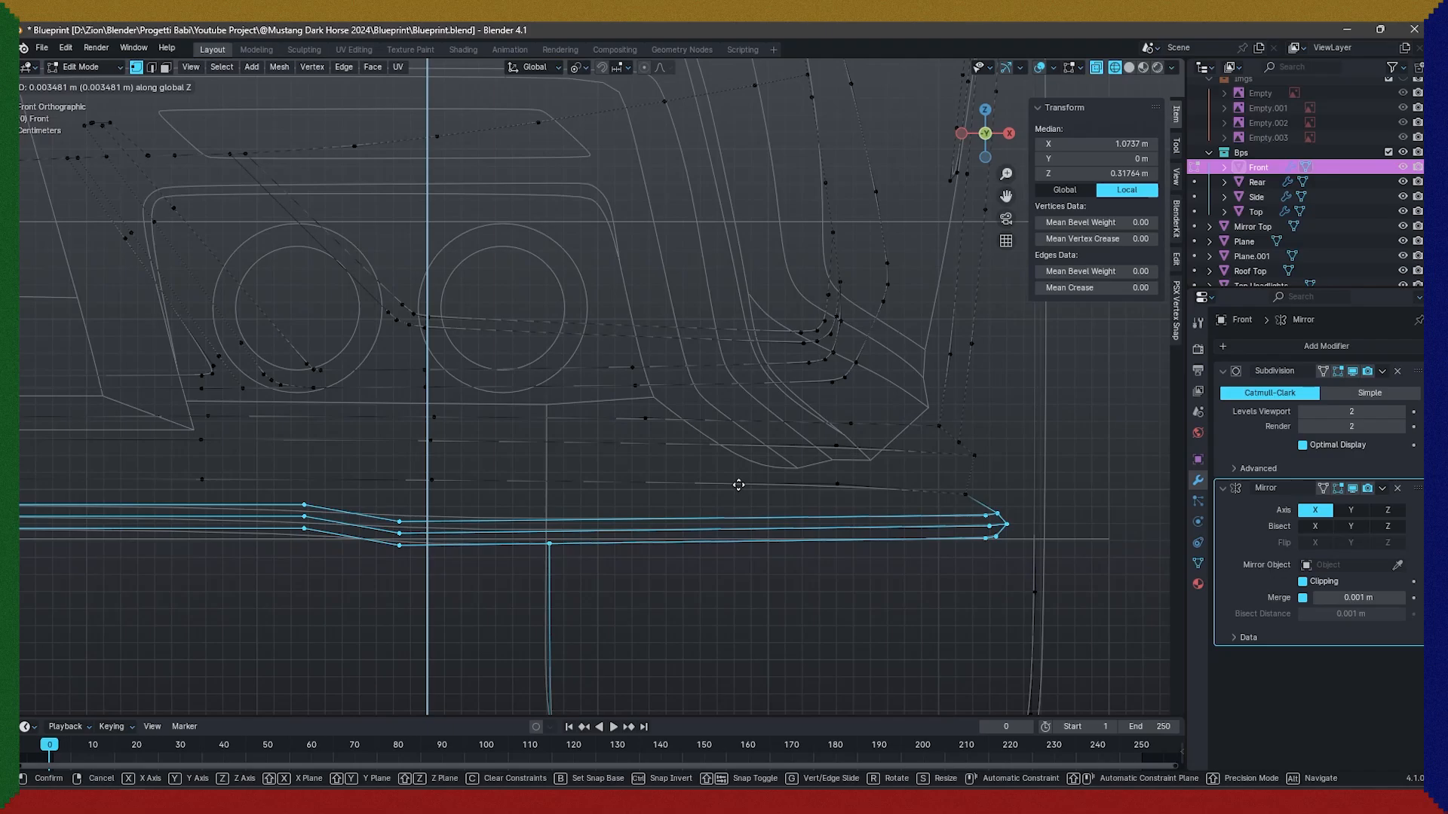
left_click(739, 485)
key("Tab")
key("ctrl+s")
scroll(738, 485, "down", 1)
Move the splitter plane up to the foremost corner of the front bumper below the grille in the Side blueprint.
left_click(917, 512)
key("KP_3")
scroll(917, 511, "down", 9)
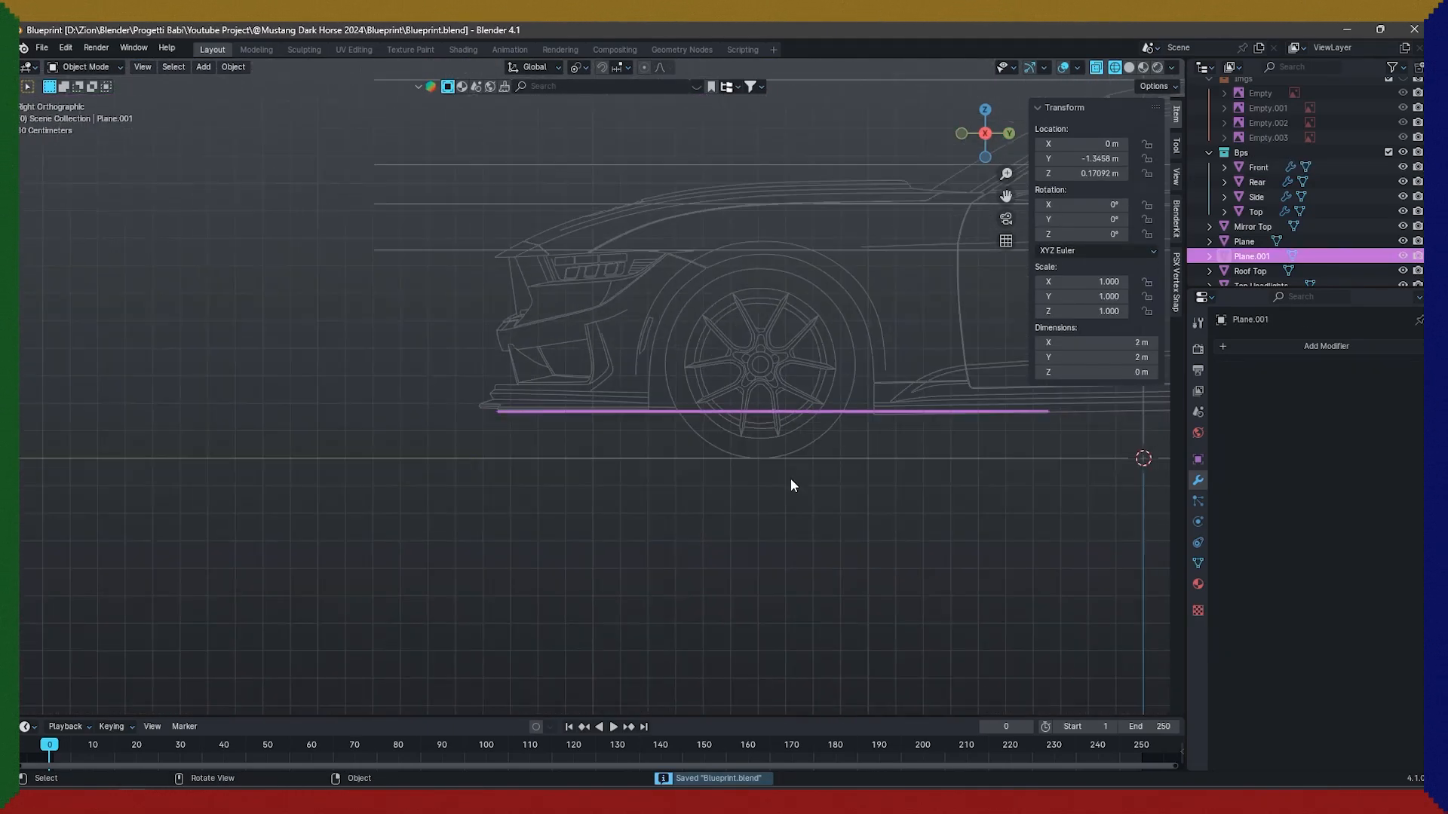
middle_click_drag(1120, 421, 426, 561, "shift")
key("g")
left_click(605, 538)
middle_click_drag(271, 574, 672, 564, "shift")
key("g")
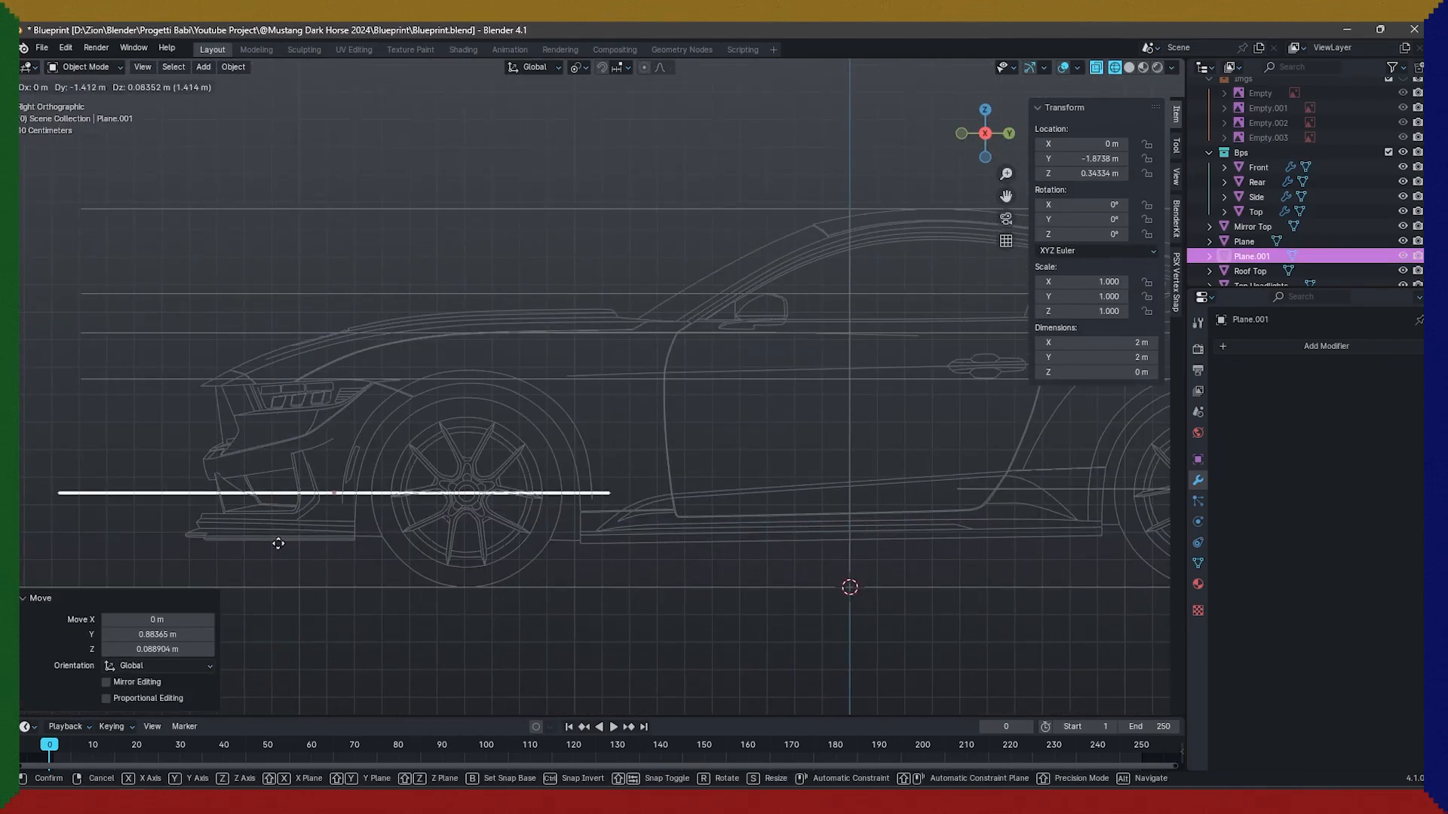
left_click(227, 511)
middle_click_drag(227, 511, 763, 532, "shift")
scroll(763, 532, "up", 6)
scroll(762, 530, "up", 6)
key("g")
left_click(630, 483)
Hide the Rear blueprint in the front view and select the Front blueprint.
key("KP_1")
scroll(632, 493, "down", 6)
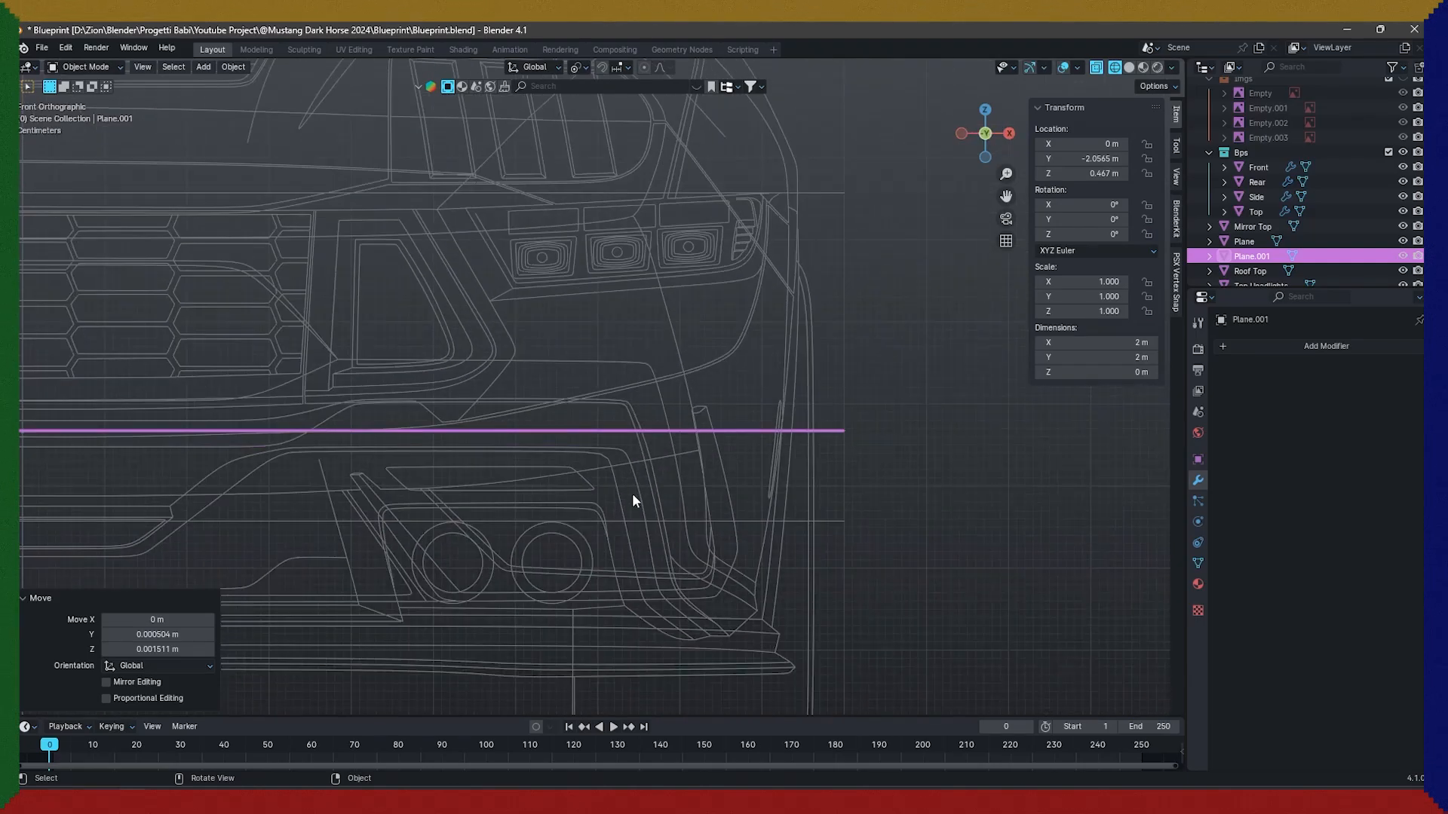
middle_click_drag(442, 453, 807, 436, "shift")
left_click(668, 370)
scroll(679, 384, "down", 2)
left_click(700, 430)
left_click(932, 406)
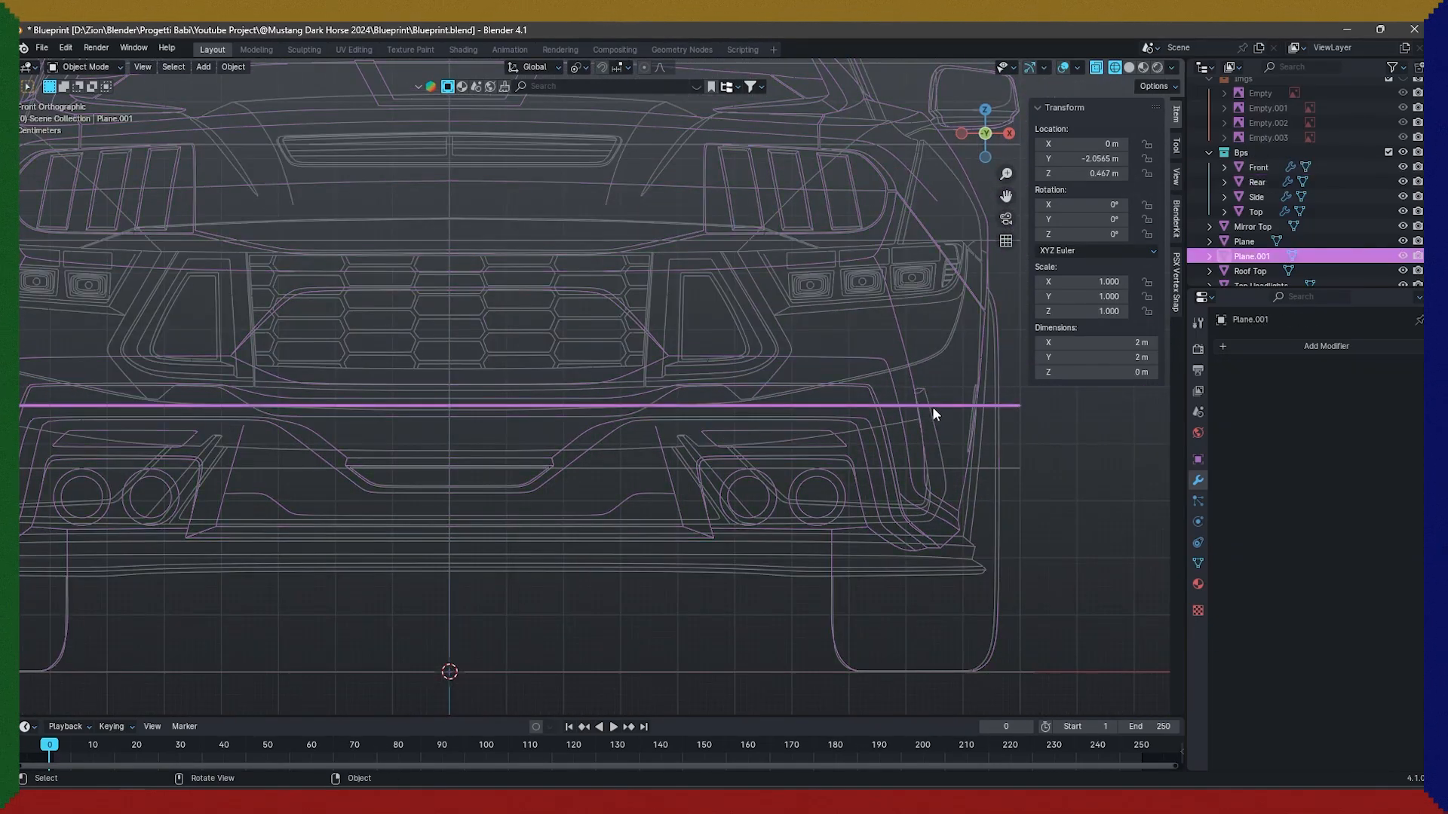
scroll(701, 411, "up", 3)
left_click(694, 410)
key("h")
left_click(520, 417)
left_click(491, 427)
Nudge the Side blueprint's geometry at the front bumper corner beside the plane, and save the file.
key("KP_3")
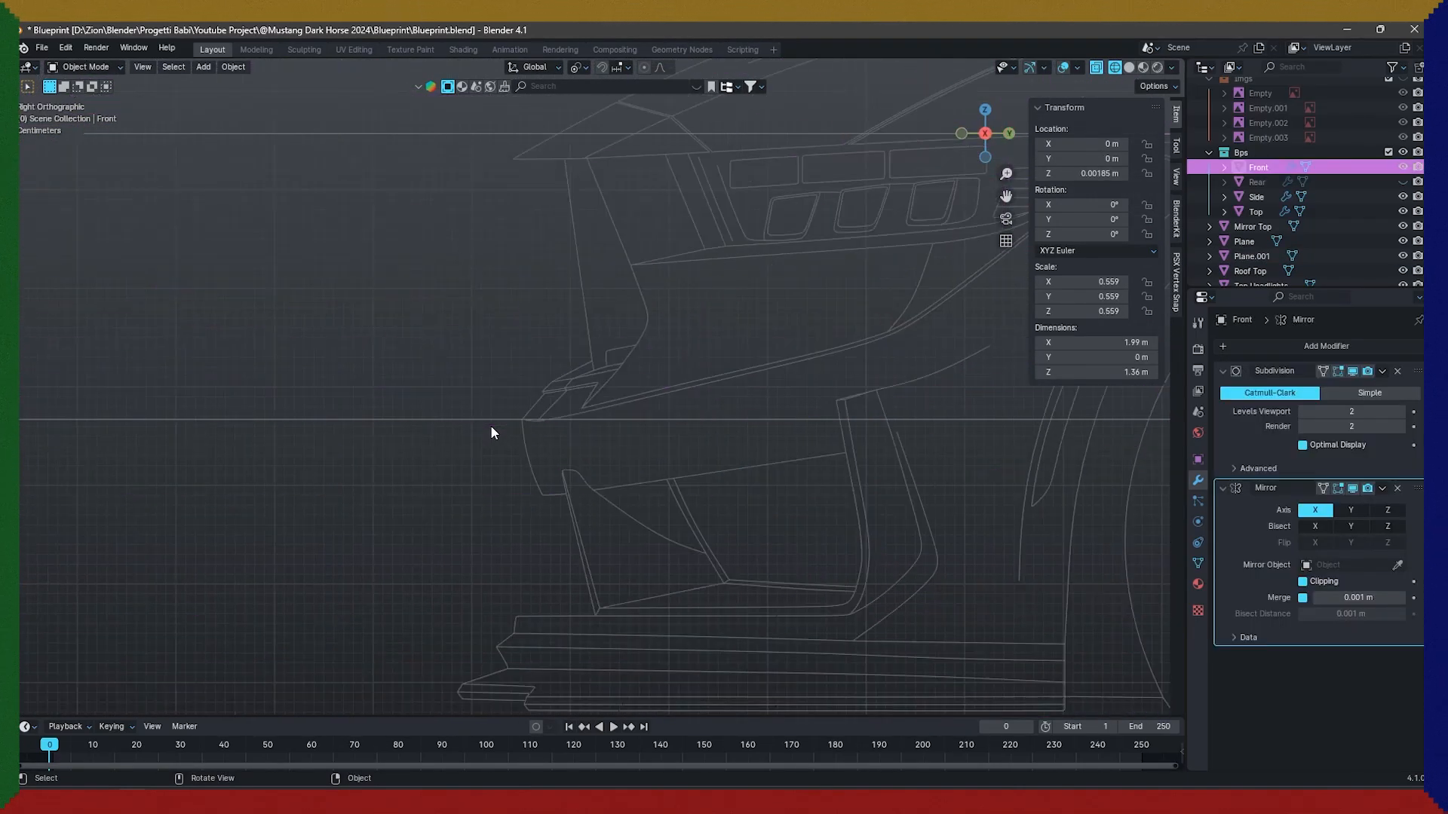
scroll(491, 427, "up", 4)
left_click(435, 466)
key("Tab")
scroll(436, 467, "up", 4)
key("g")
left_click(410, 443)
key("ctrl+s")
key("Tab")
Lower the bumper plane about 0.007 m along Z against the Front blueprint, and fine-tune its height in the side view.
key("KP_1")
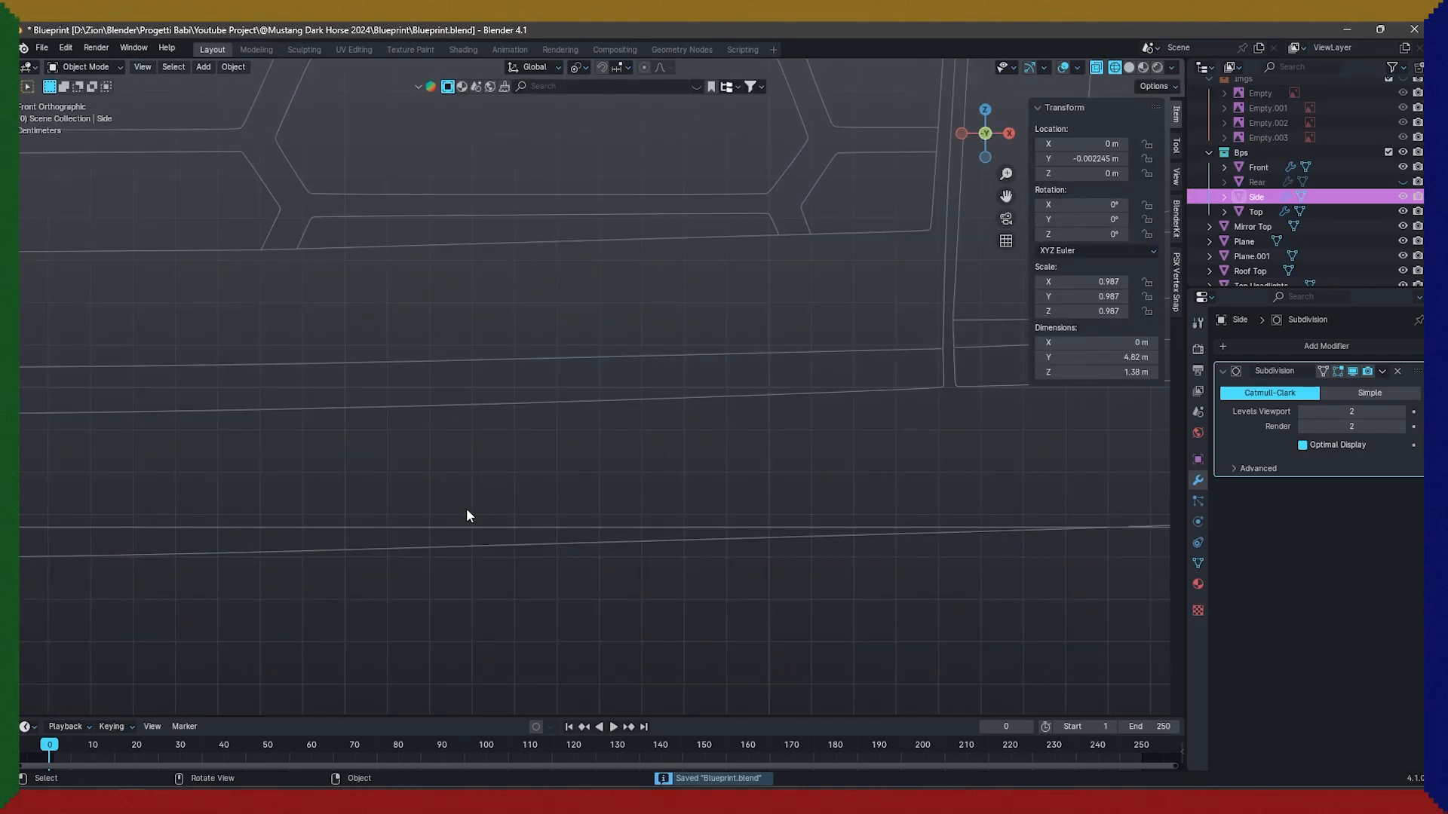
left_click(468, 523)
middle_click_drag(468, 521, 494, 437, "shift")
scroll(492, 437, "down", 3)
key("g")
key("z")
left_click(495, 452)
key("KP_3")
scroll(434, 446, "up", 3)
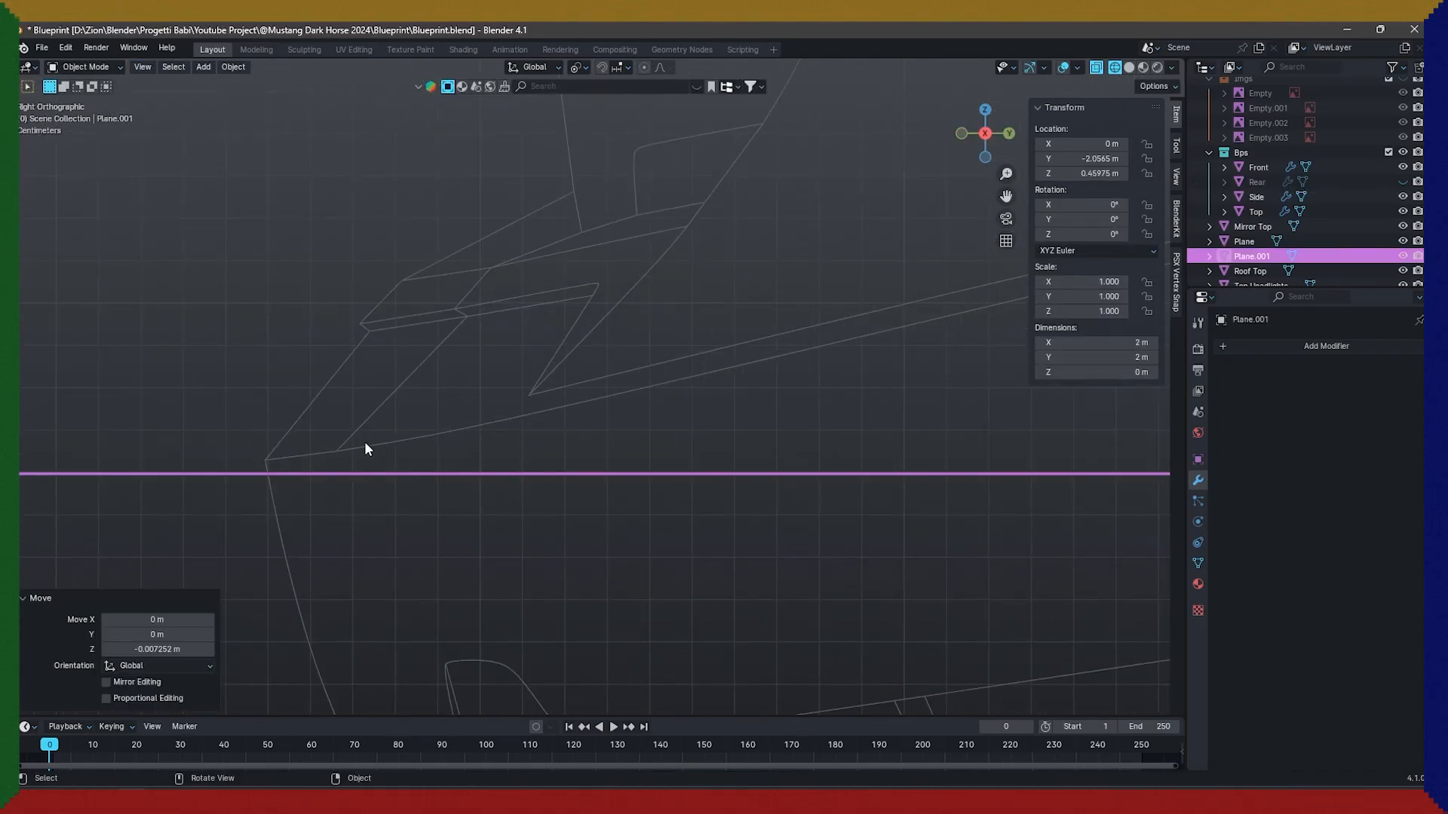
key("g")
key("z")
left_click(349, 453)
Lower the Side blueprint's front bumper corner vertices along Z to the plane and adjust the neighbouring vertex to smooth the line.
left_click(281, 446)
key("Tab")
left_click_drag(233, 440, 370, 491)
key("g")
key("z")
left_click(373, 494)
left_click(407, 442)
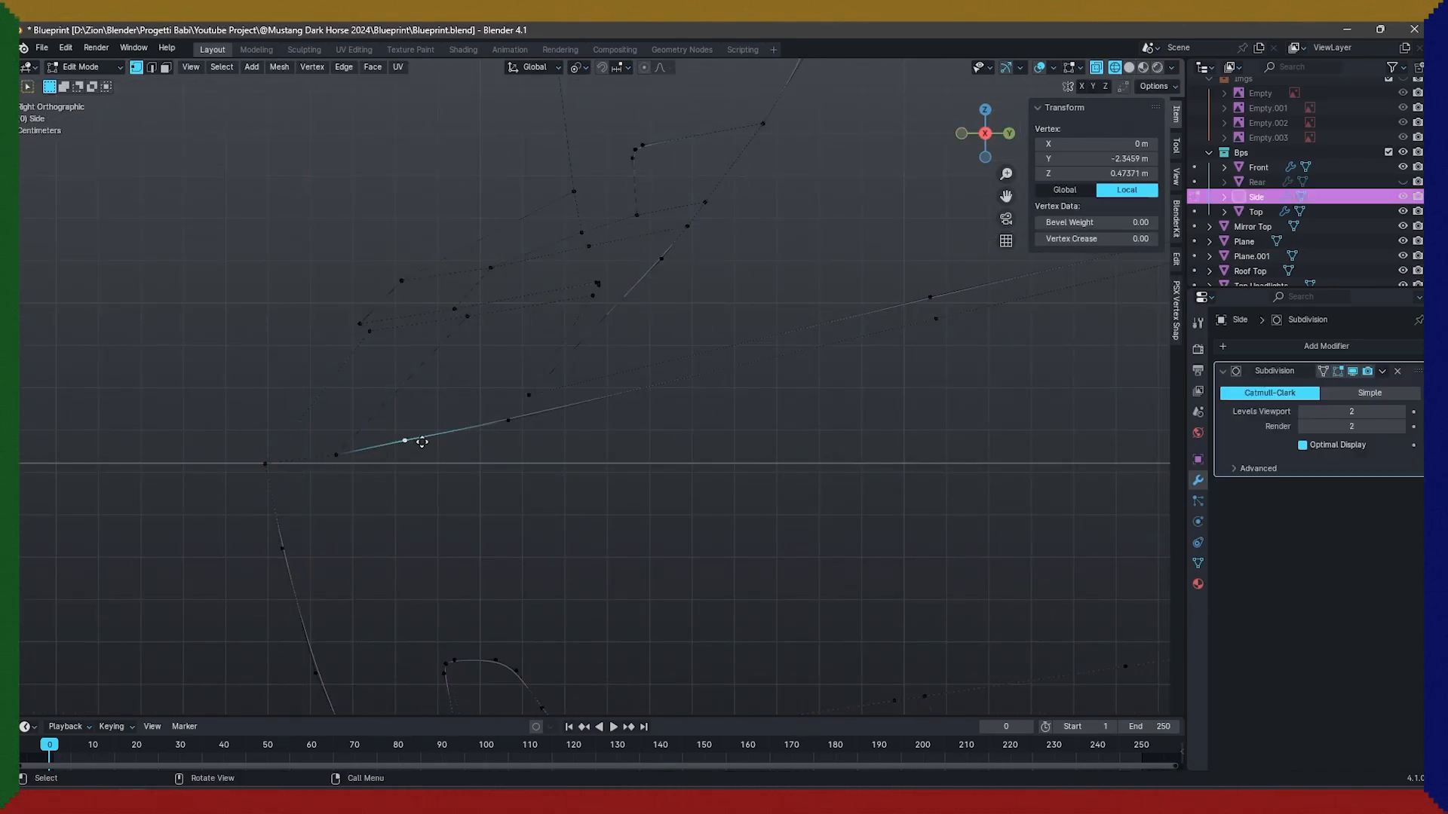
key("g")
key("z")
left_click(422, 444)
left_click(513, 425)
Move the Front blueprint's vertices on the bumper line below the grille along Z to the plane, and save the file.
key("KP_1")
scroll(516, 433, "down", 3)
key("Tab")
left_click(476, 455)
key("Tab")
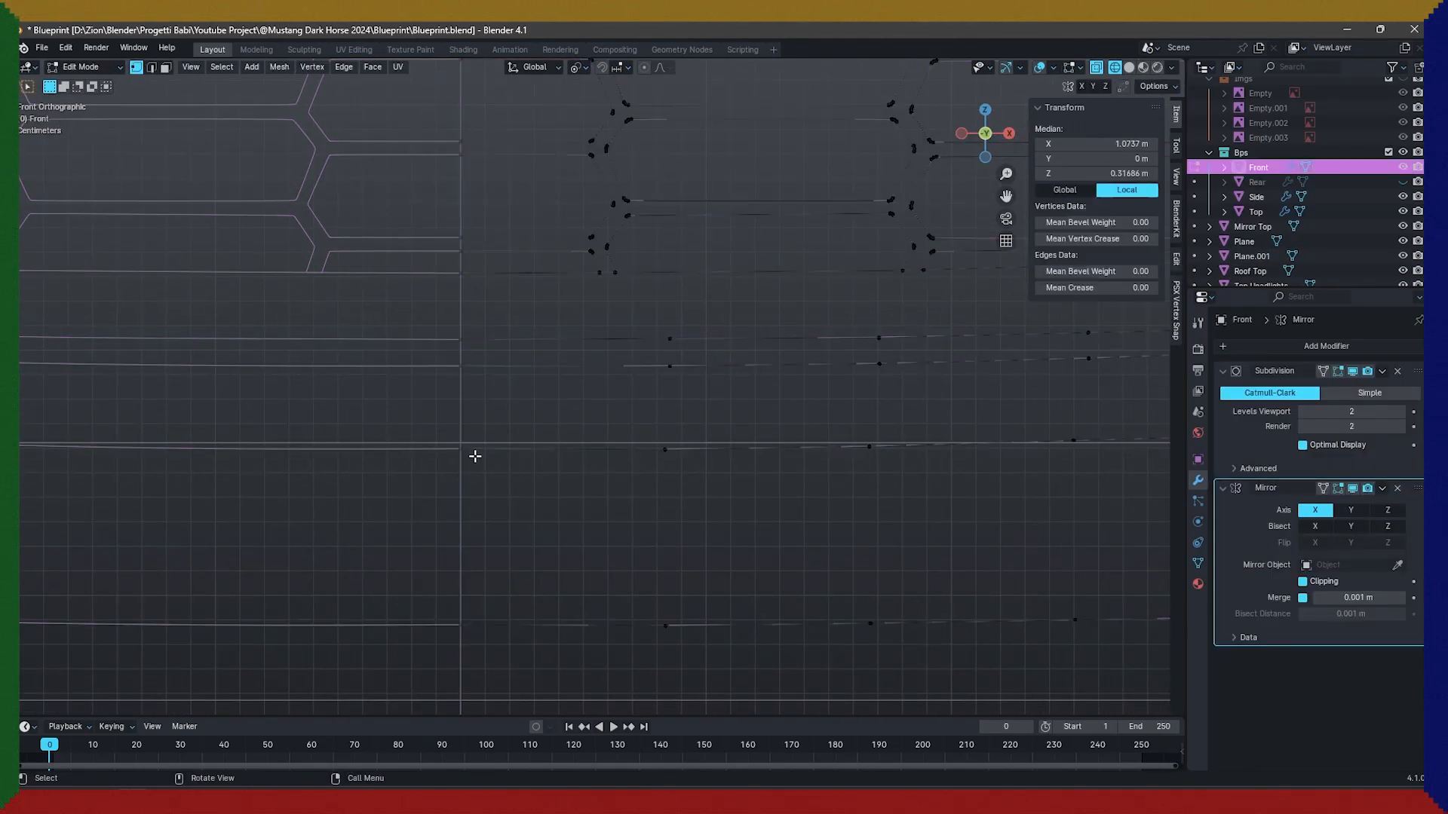
left_click_drag(409, 420, 884, 490)
middle_click_drag(927, 469, 383, 507, "shift")
scroll(905, 469, "down", 2)
left_click(914, 443, "ctrl")
key("ctrl+z")
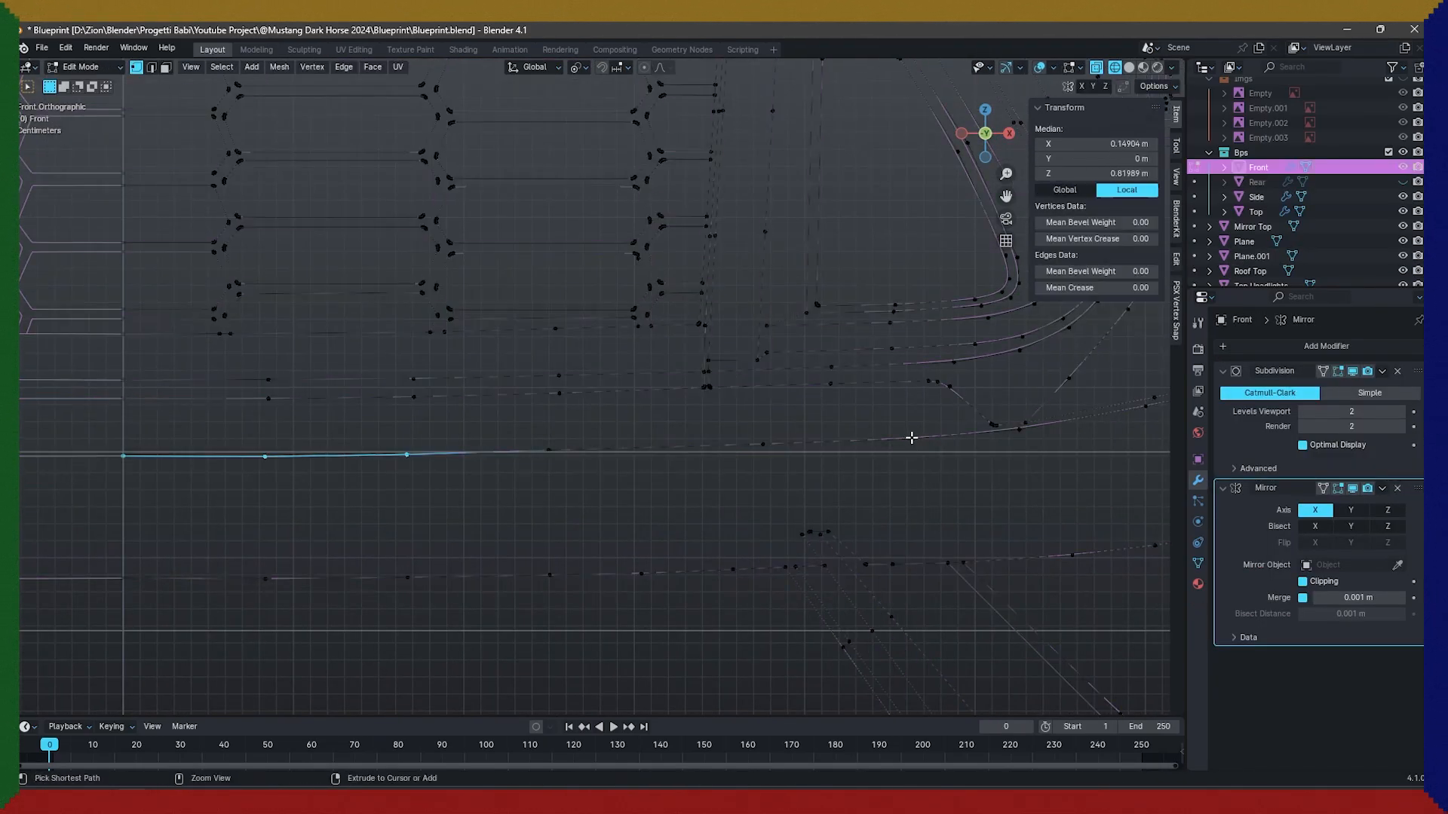
left_click(912, 438, "shift")
left_click(554, 446, "shift")
left_click(763, 444, "shift")
key("g")
key("z")
left_click(914, 435)
key("Tab")
key("ctrl+s")
scroll(905, 432, "down", 6)
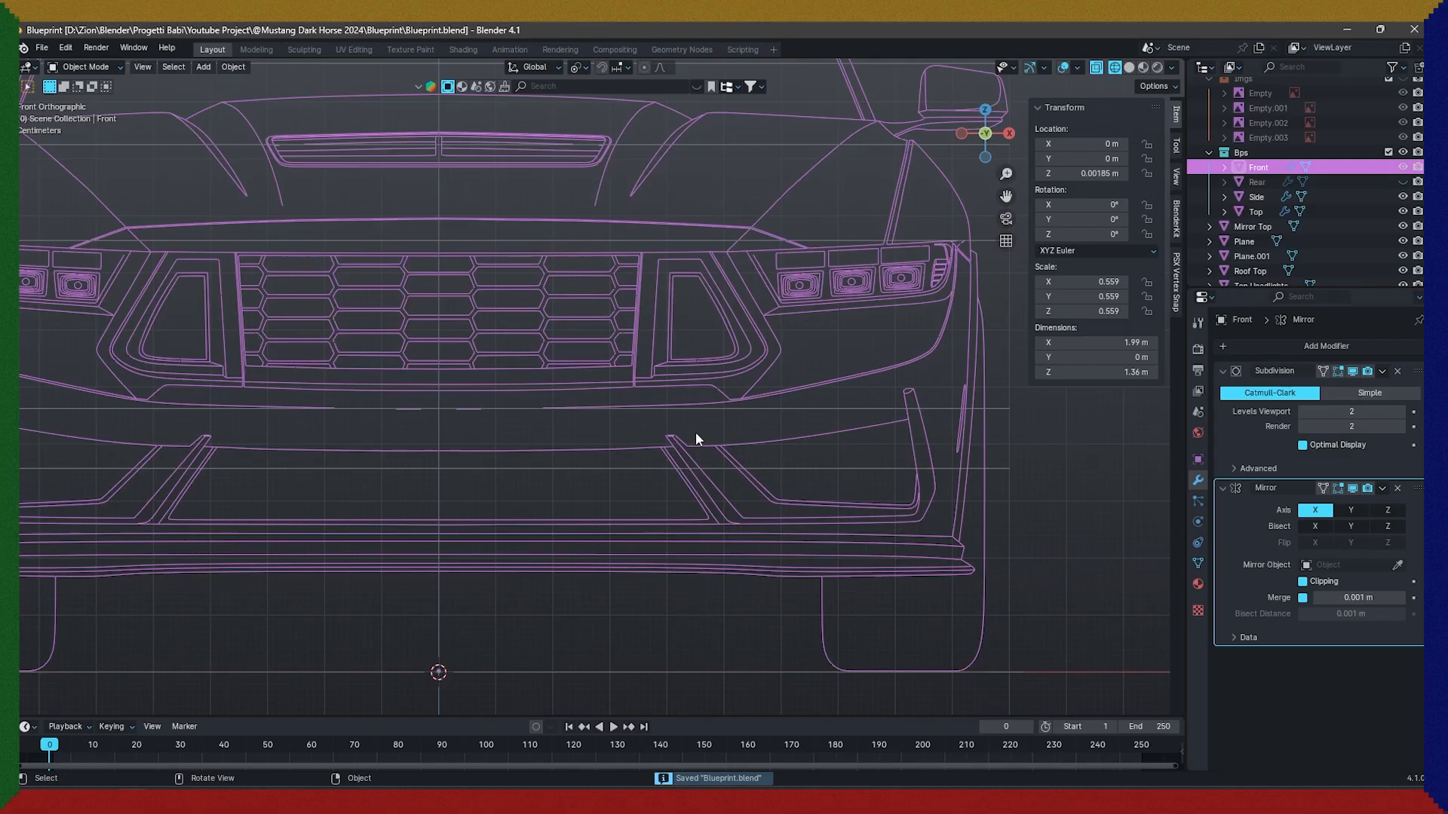
Adjust a single vertex near the Front blueprint's lower grille line along Z, and save the file.
scroll(695, 434, "down", 1)
scroll(646, 451, "up", 4)
middle_click_drag(554, 448, 617, 400, "shift")
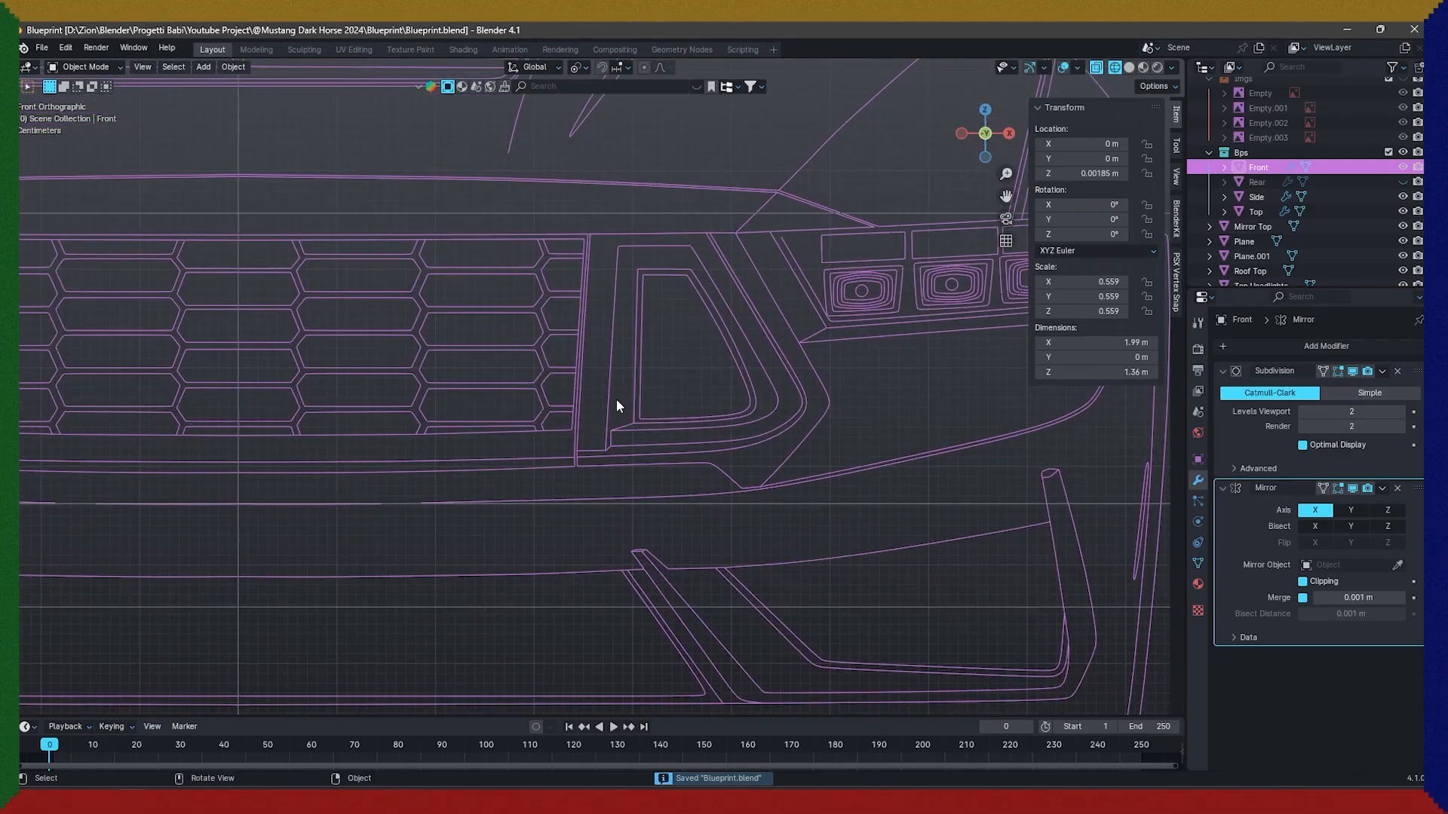
scroll(617, 400, "up", 6)
key("Tab")
left_click(525, 612)
key("g")
key("z")
left_click(556, 503)
key("Tab")
scroll(754, 508, "down", 5)
key("ctrl+s")
scroll(806, 491, "up", 6)
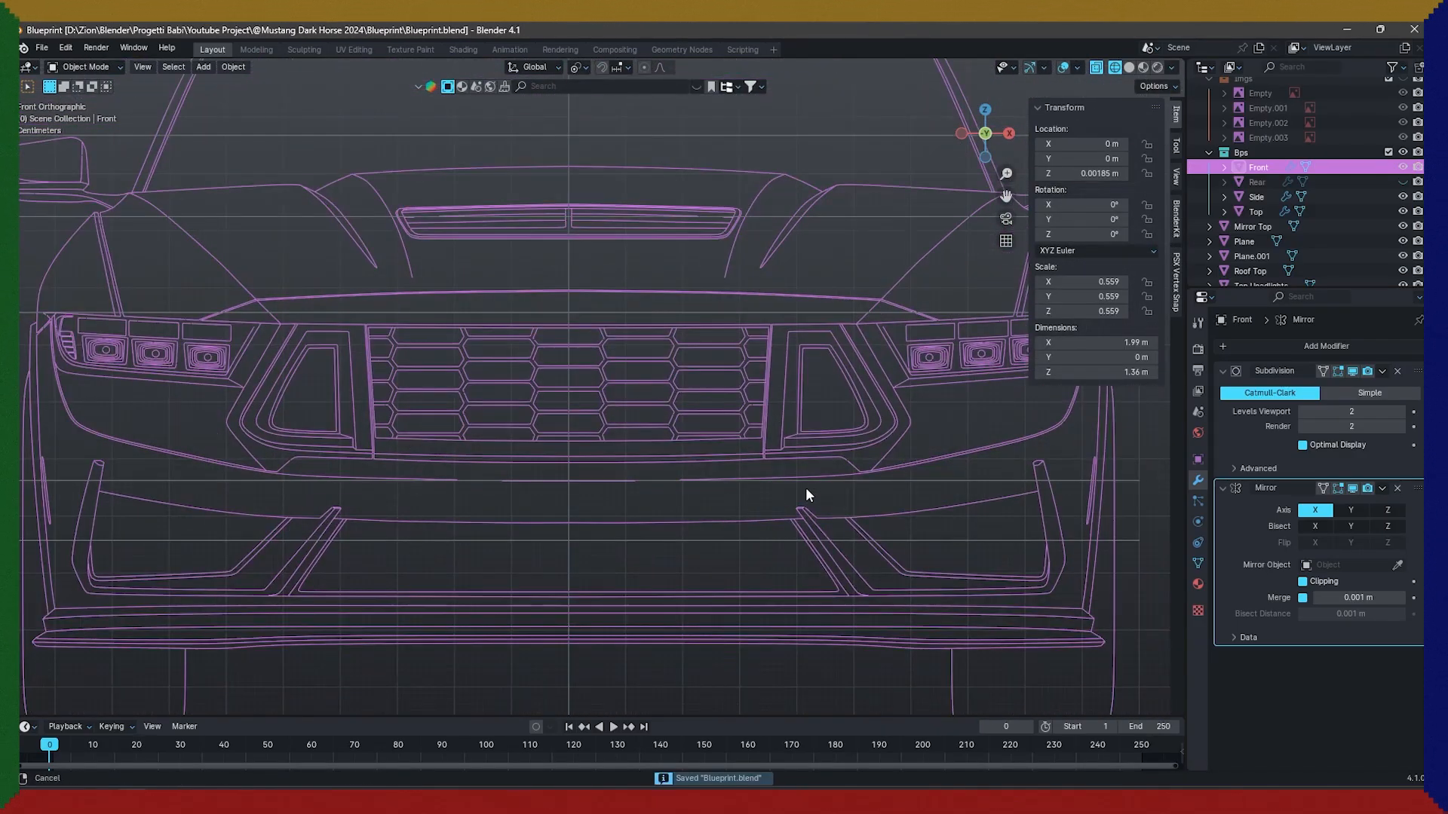
Delete the reference planes used to align the blueprints and save the file.
scroll(621, 492, "down", 4)
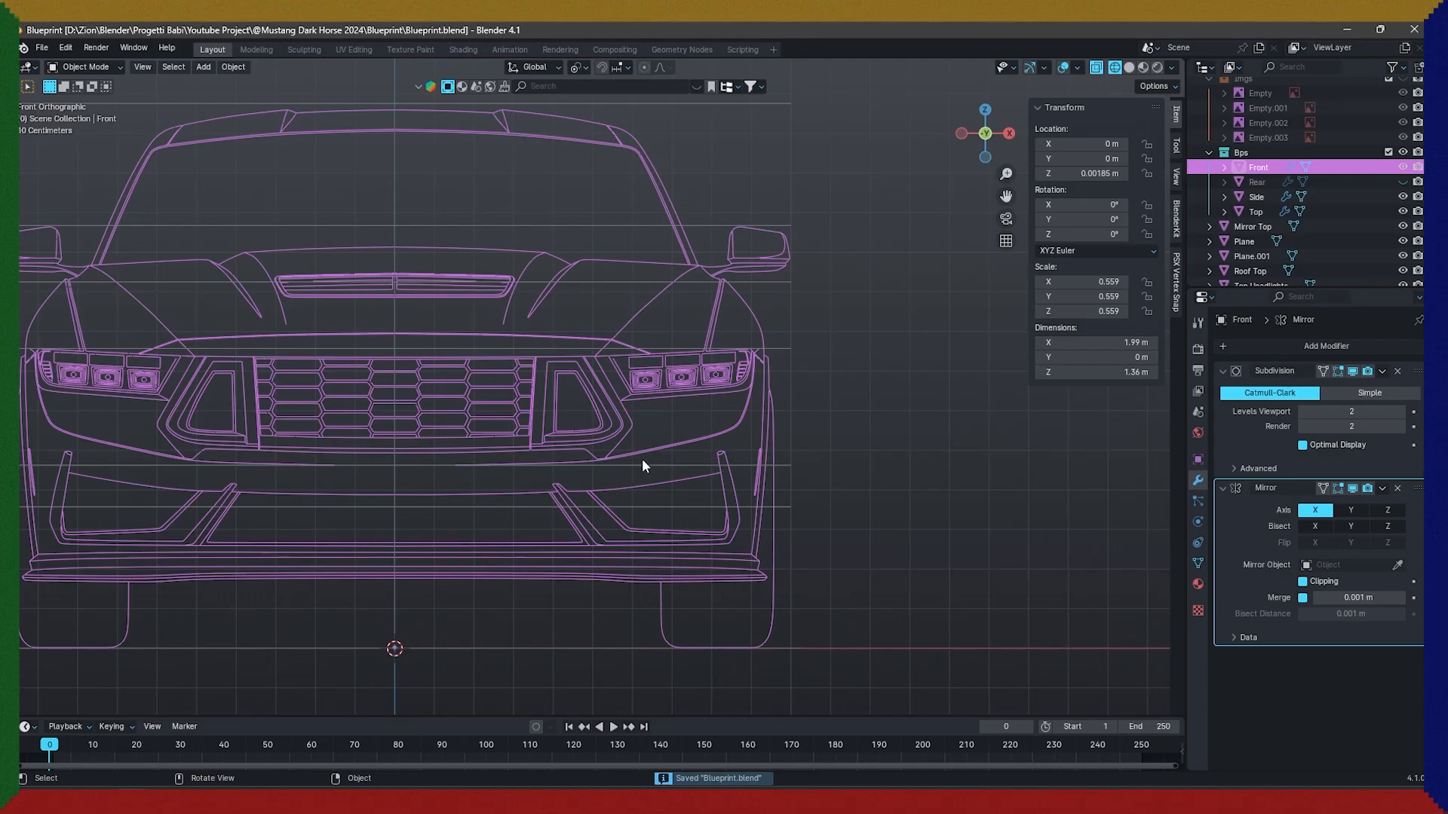
middle_click_drag(641, 458, 689, 439)
left_click_drag(452, 197, 554, 445)
key("Delete")
scroll(687, 465, "down", 4)
middle_click_drag(686, 470, 740, 466)
key("ctrl+s")
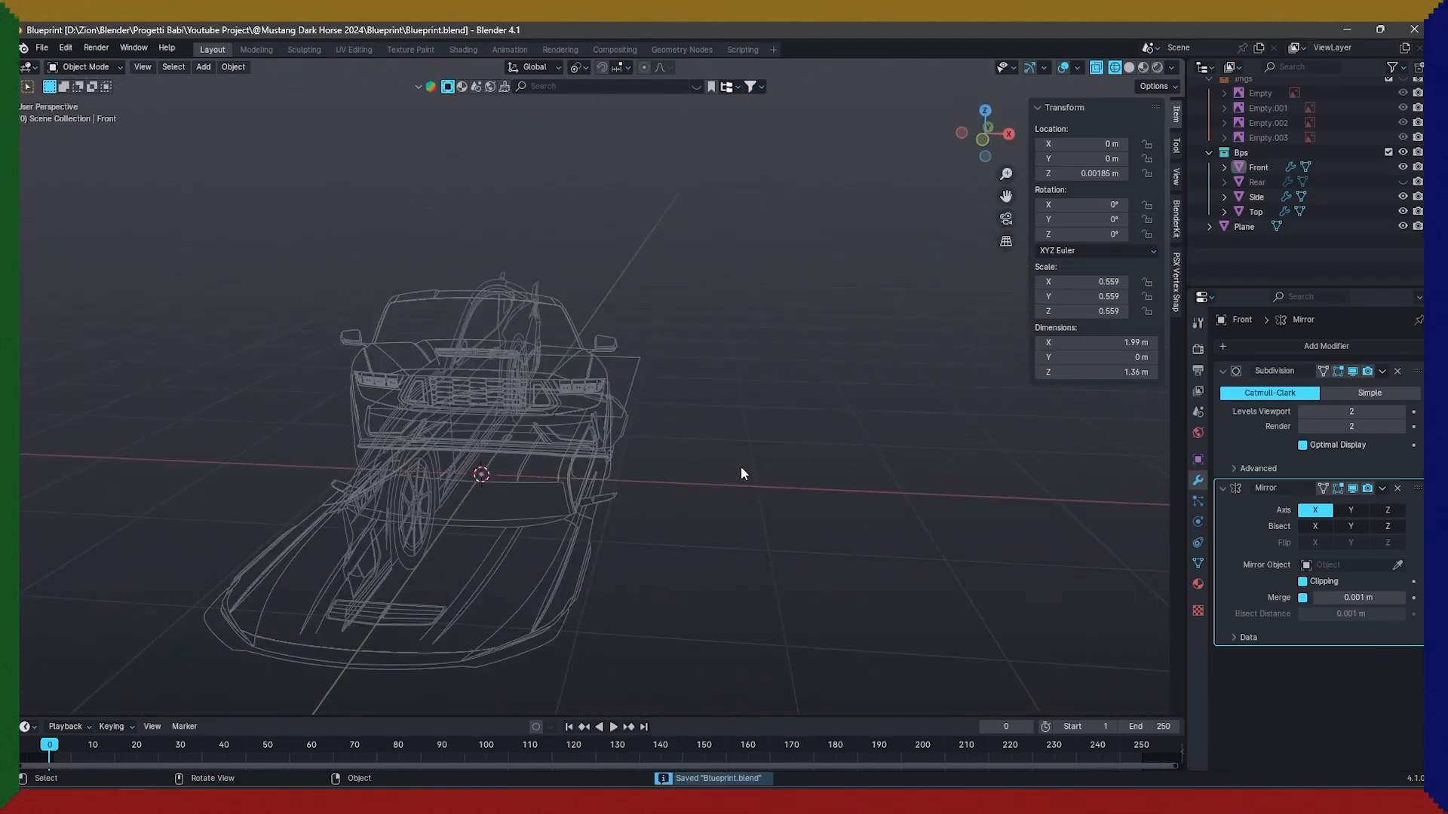
Unhide the Rear blueprint and add a camera to the scene in the front orthographic view.
scroll(1402, 159, "up", 1)
left_click(1402, 204)
key("KP_1")
key("shift+a")
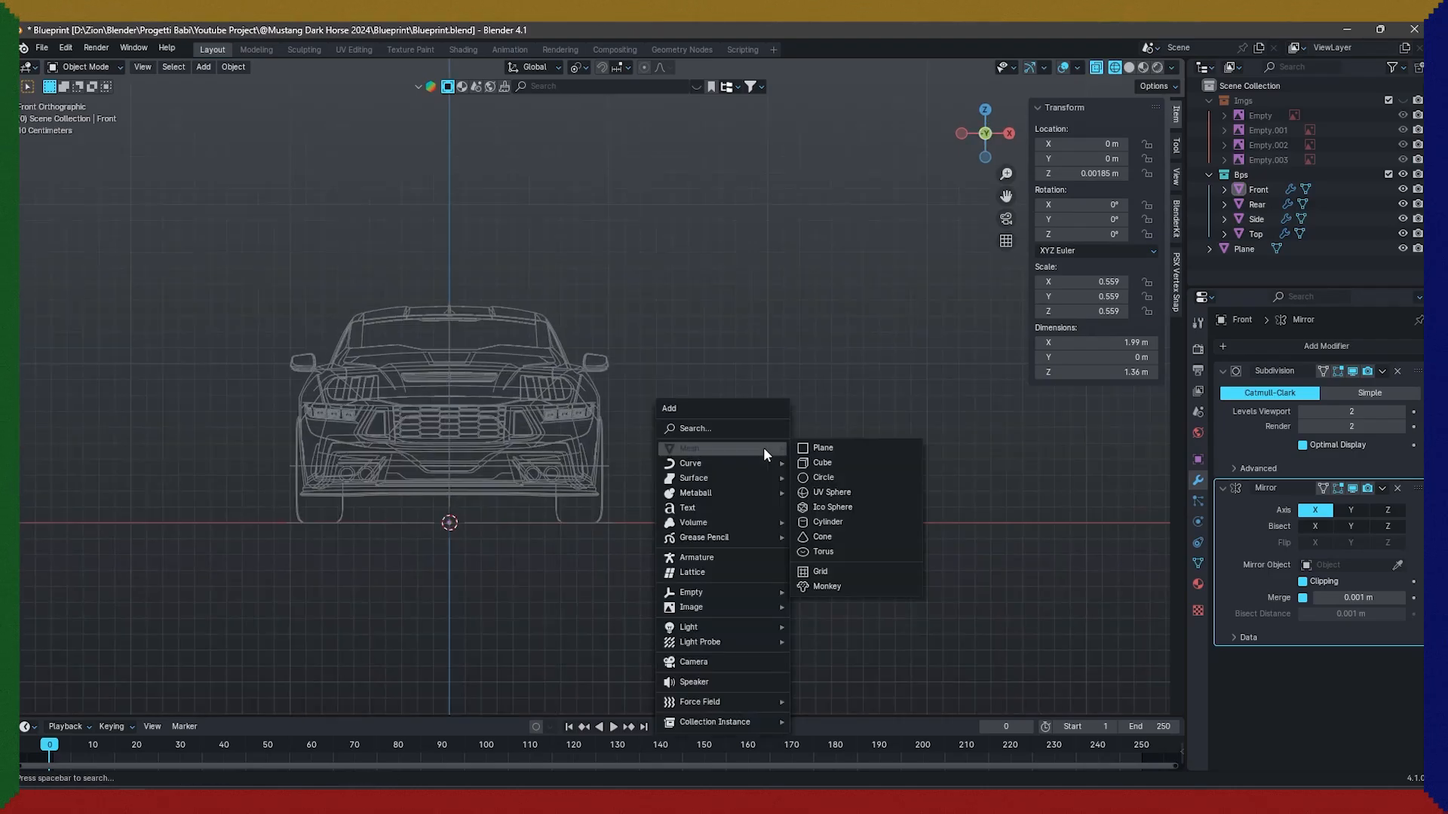
left_click(702, 662)
key("KP_0")
key("KP_0")
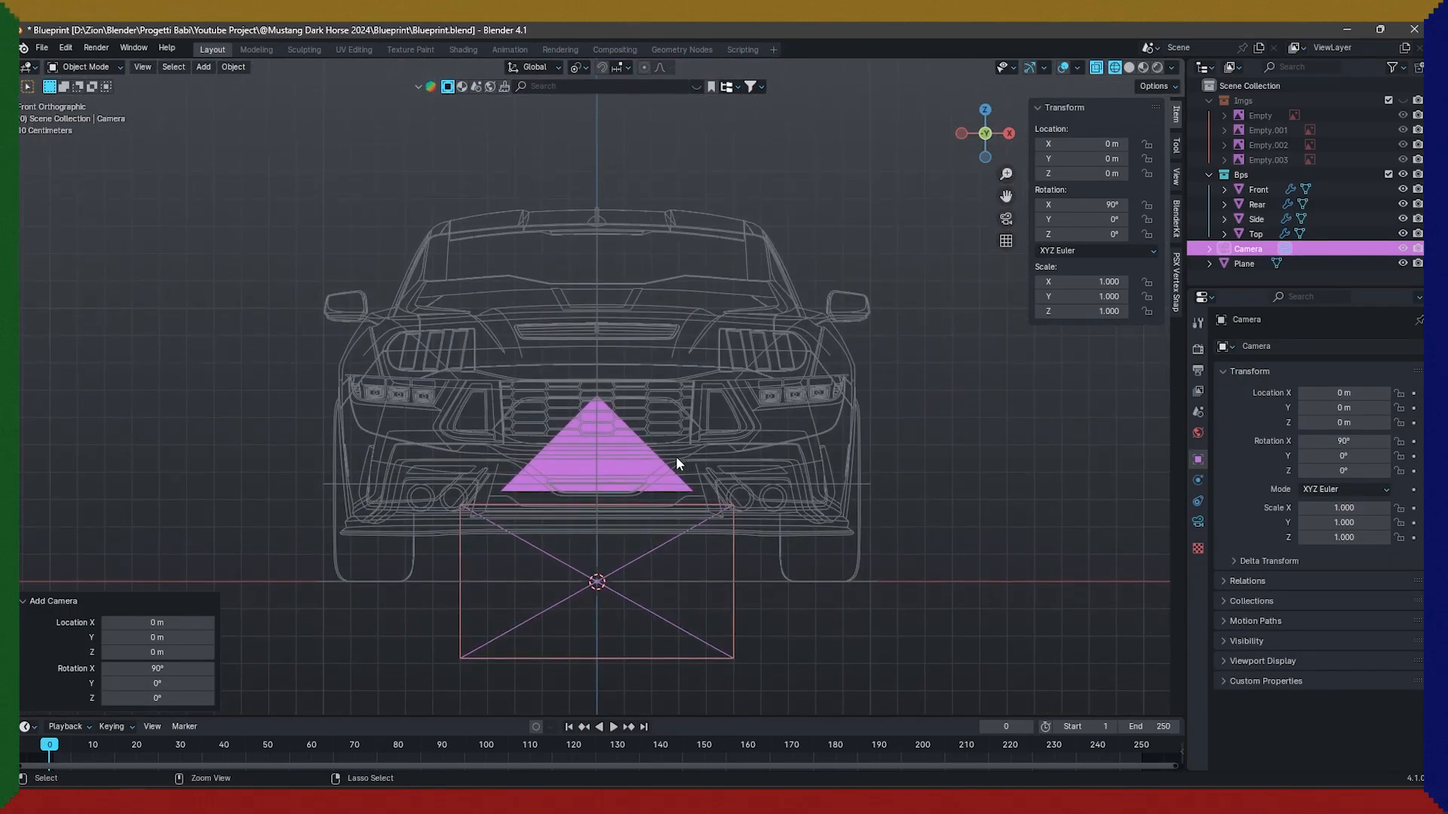
Align the camera to the current front view and set its location to X 0 m and Y -3.866 m.
key("ctrl+alt+KP_0")
left_click(1088, 139)
type("002711")
key("Return")
left_click_drag(1079, 158, 937, 157)
Hide the Rear, Side and Top blueprints in the viewport and in renders, and delete the leftover Plane object.
left_click(1198, 521)
mouse_move(1418, 205)
left_mouse_down()
mouse_move(1402, 205)
mouse_move(1418, 220)
left_mouse_up()
left_click_drag(1418, 234, 1403, 234)
scroll(1010, 324, "up", 4)
left_click(1331, 266)
key("Delete")
left_click(835, 412)
scroll(837, 411, "up", 3)
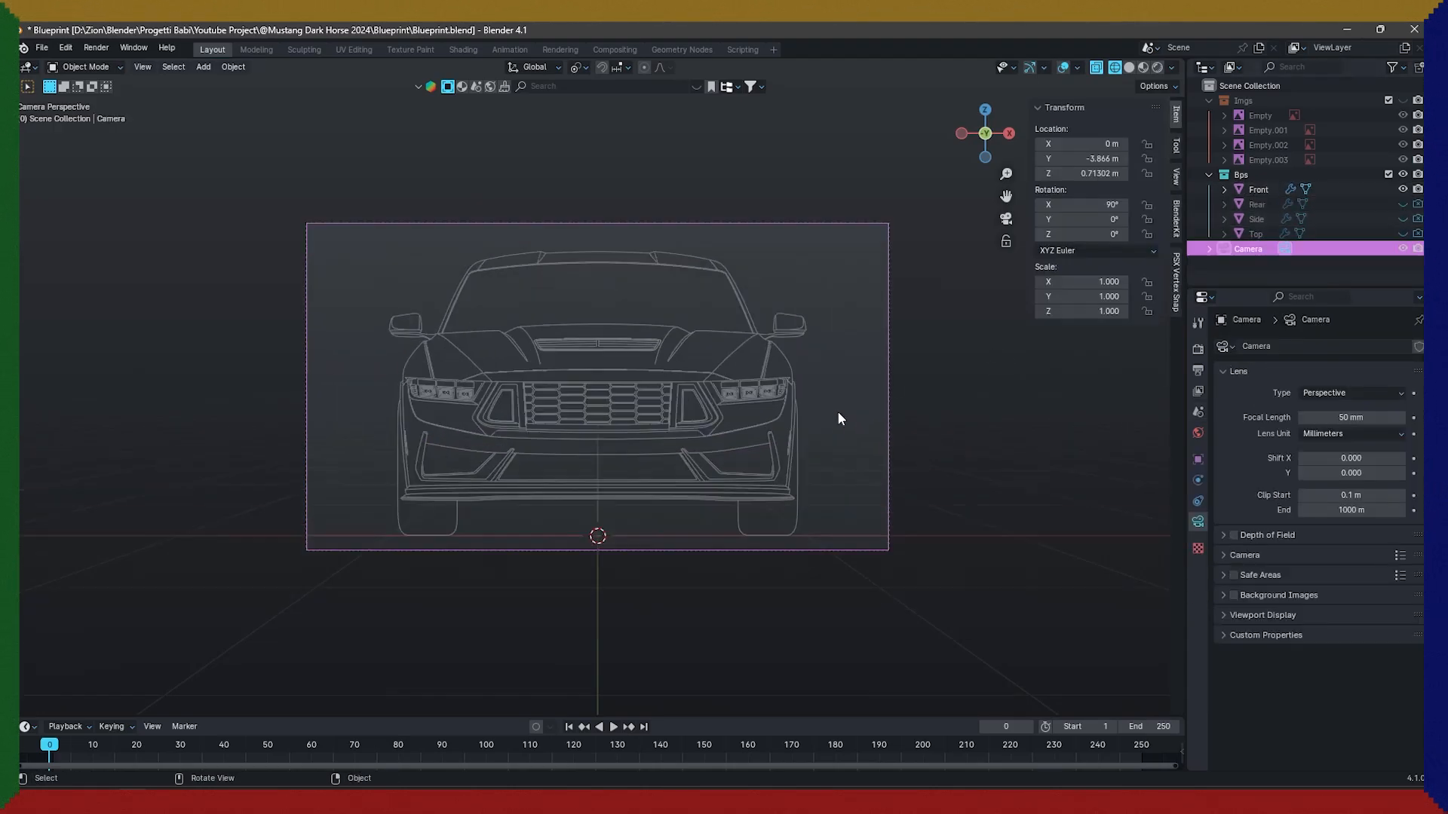
Switch the camera's lens type to Orthographic with an orthographic scale of 2.8 to frame the Front blueprint.
left_click(1325, 393)
left_click(1328, 430)
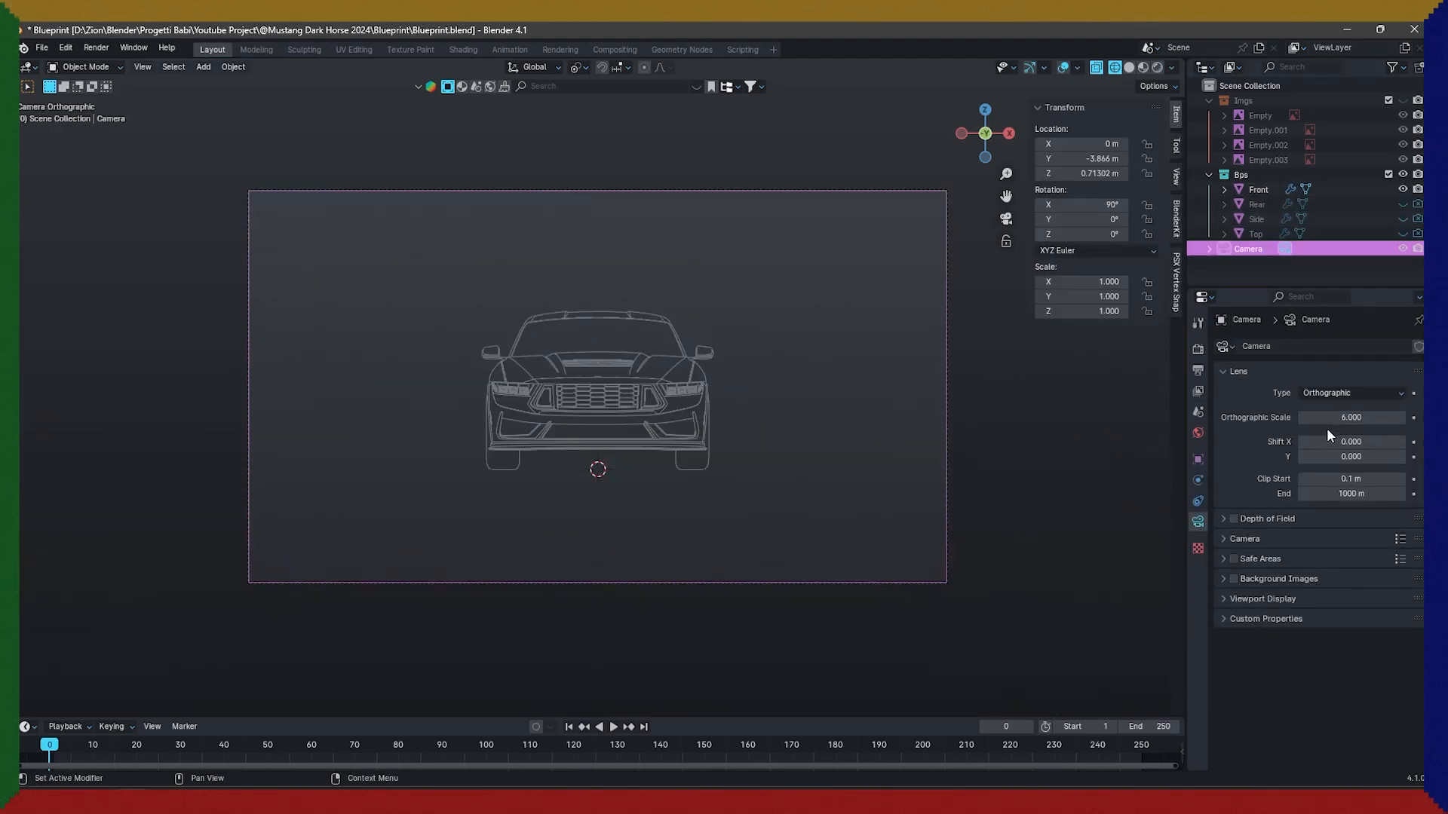
double_click(1351, 417)
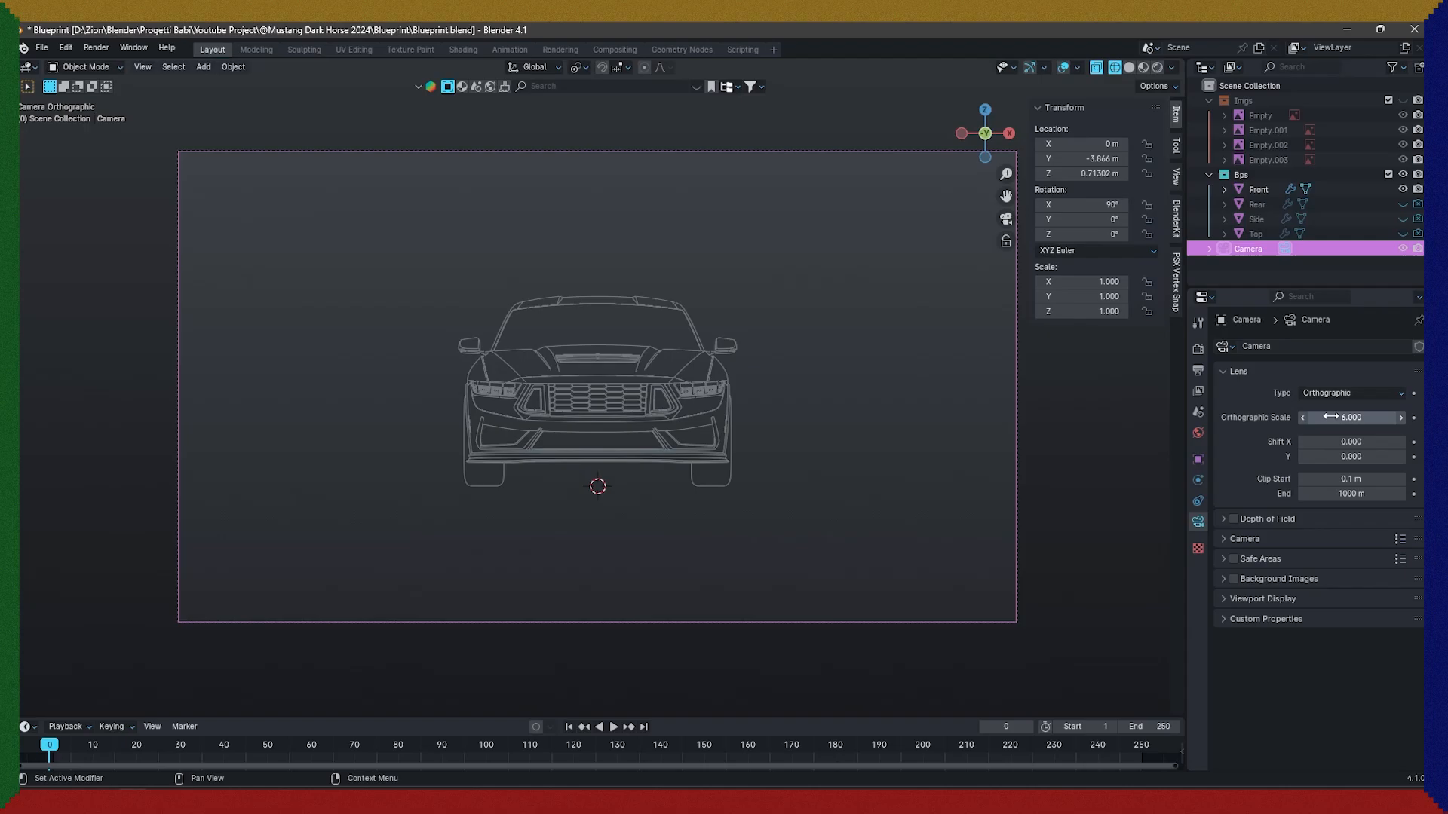
type("2.8")
key("Return")
key("n")
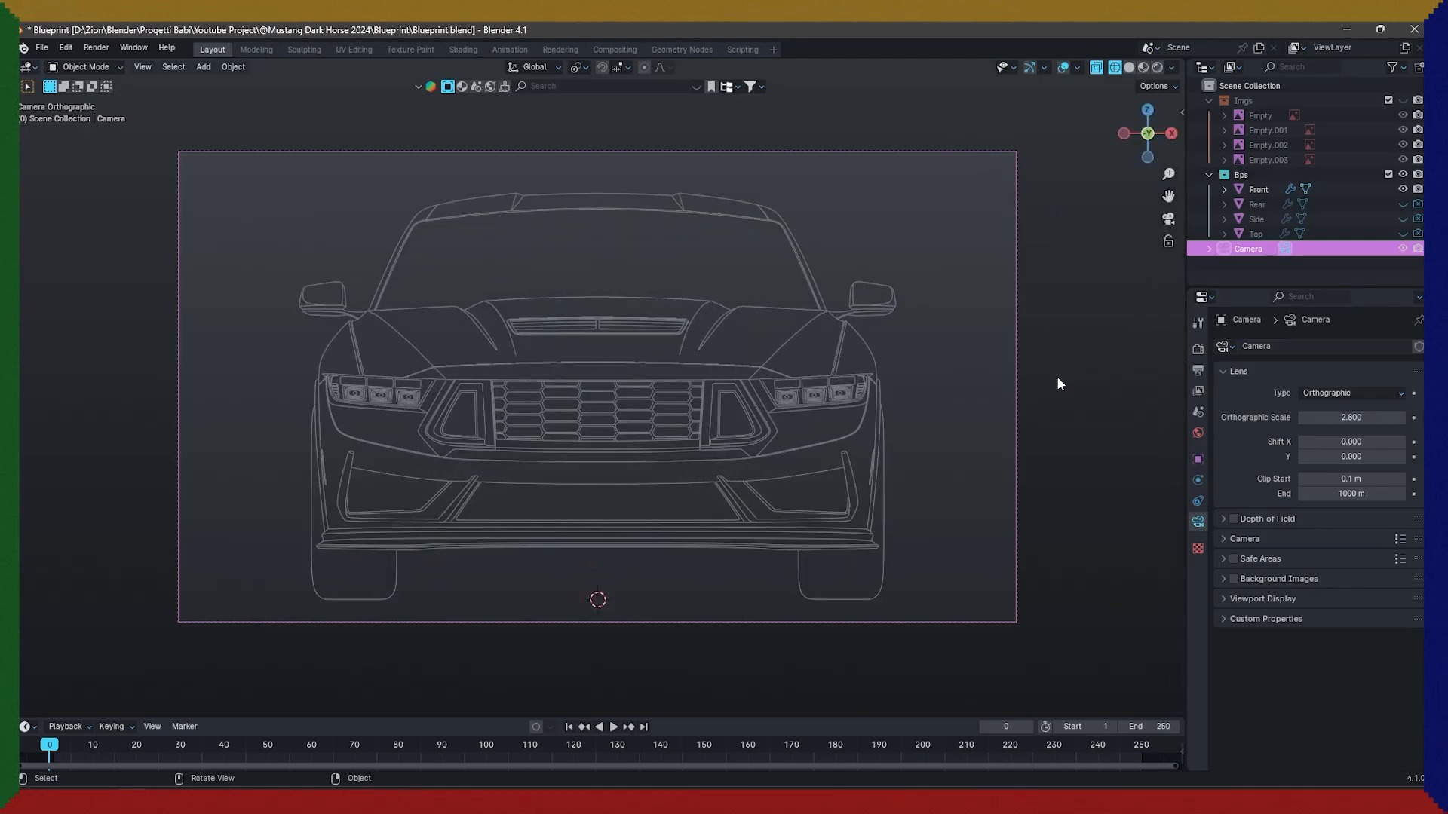
scroll(1049, 379, "up", 7)
middle_click_drag(975, 385, 881, 418, "shift")
scroll(754, 355, "down", 6)
scroll(402, 198, "down", 2)
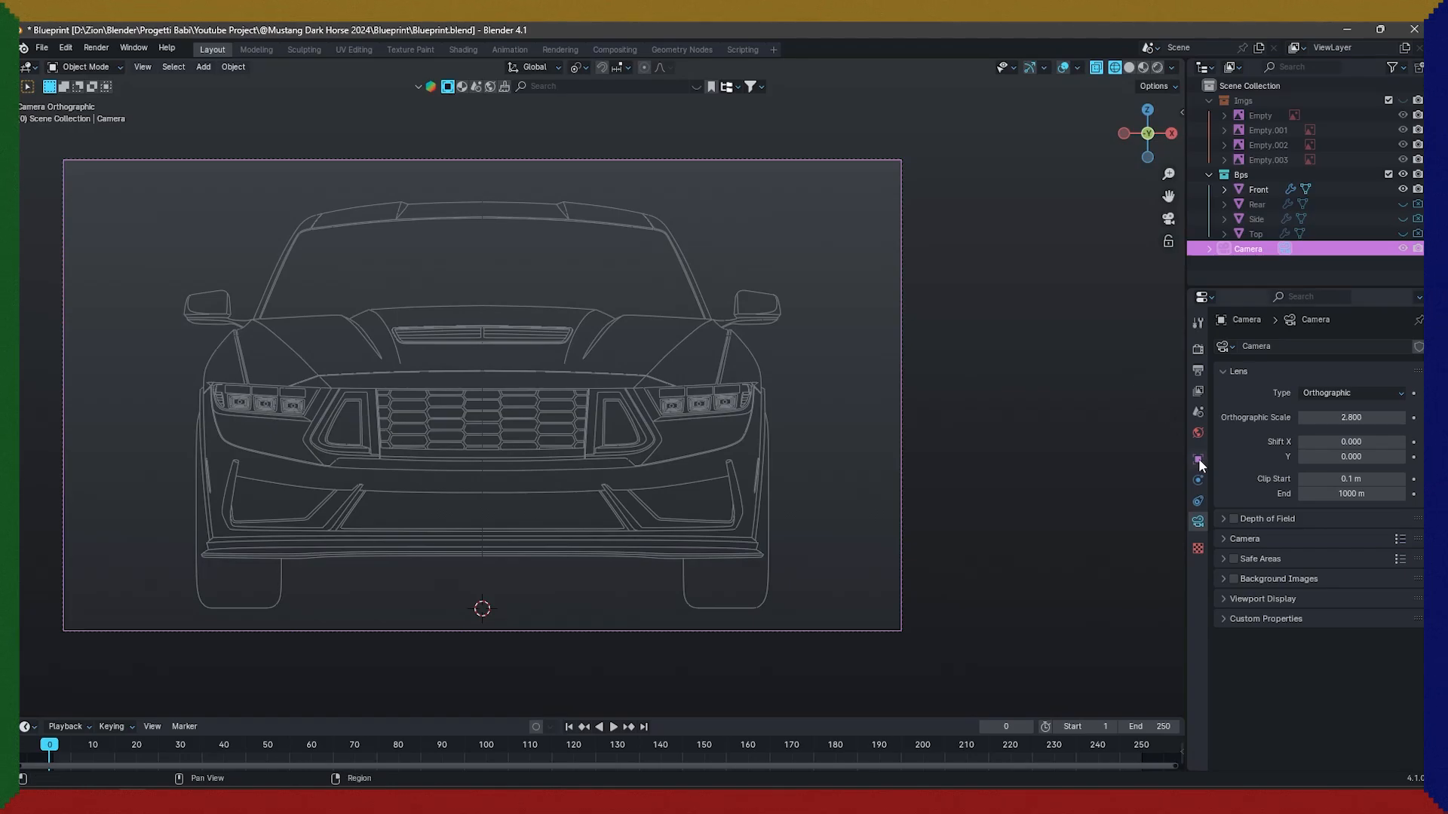
left_click(1234, 581)
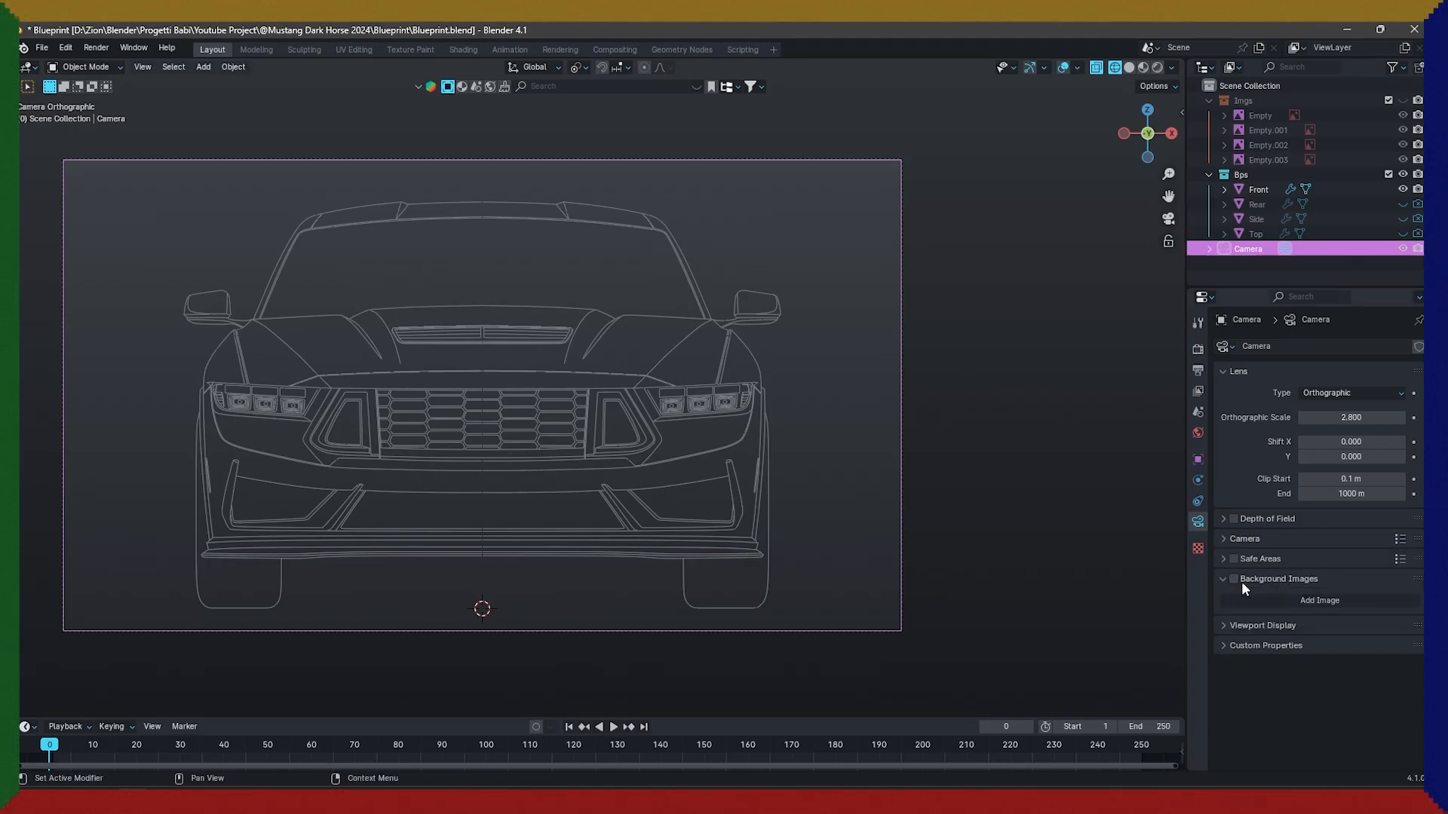
Convert the Front blueprint from a mesh to a curve and check its control points in Edit Mode.
left_click(876, 406)
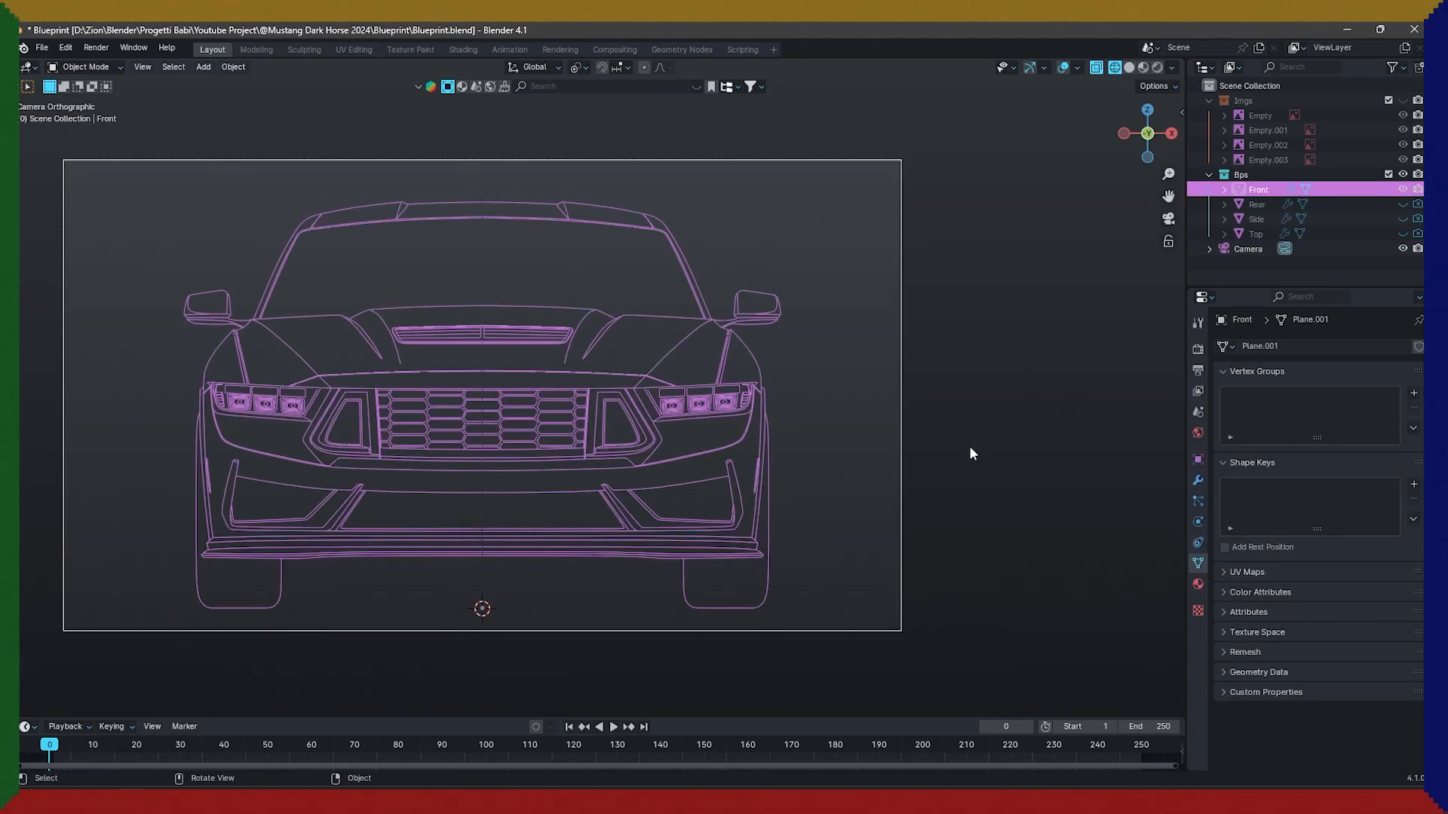
right_click(575, 294)
mouse_move(581, 343)
left_click(660, 346)
scroll(772, 418, "up", 12)
key("Tab")
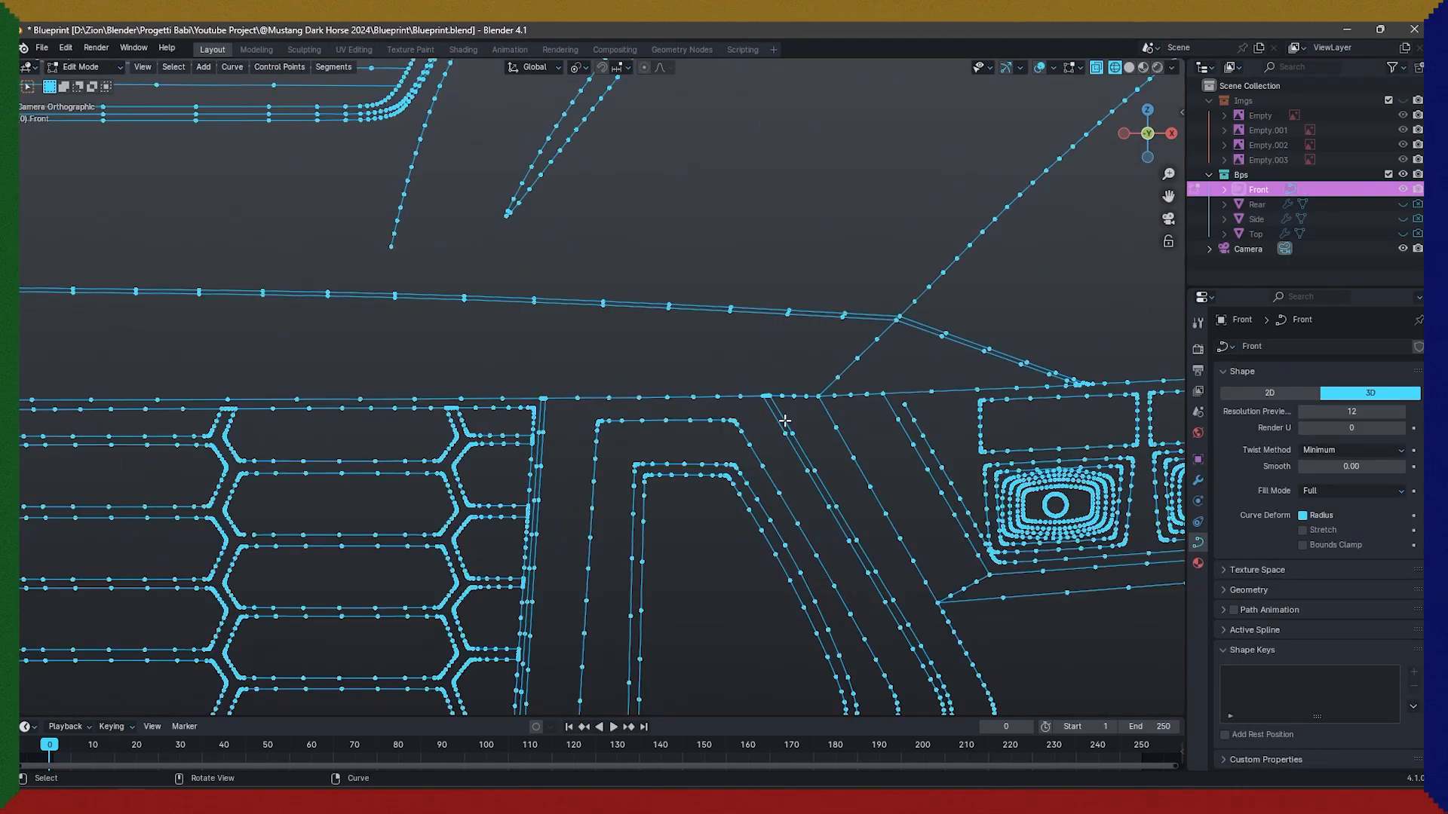
key("Tab")
Give the Front curve a round bevel with a depth of 0.001 m and switch the viewport from wireframe to solid shading.
left_click(1267, 589)
scroll(1327, 663, "down", 1)
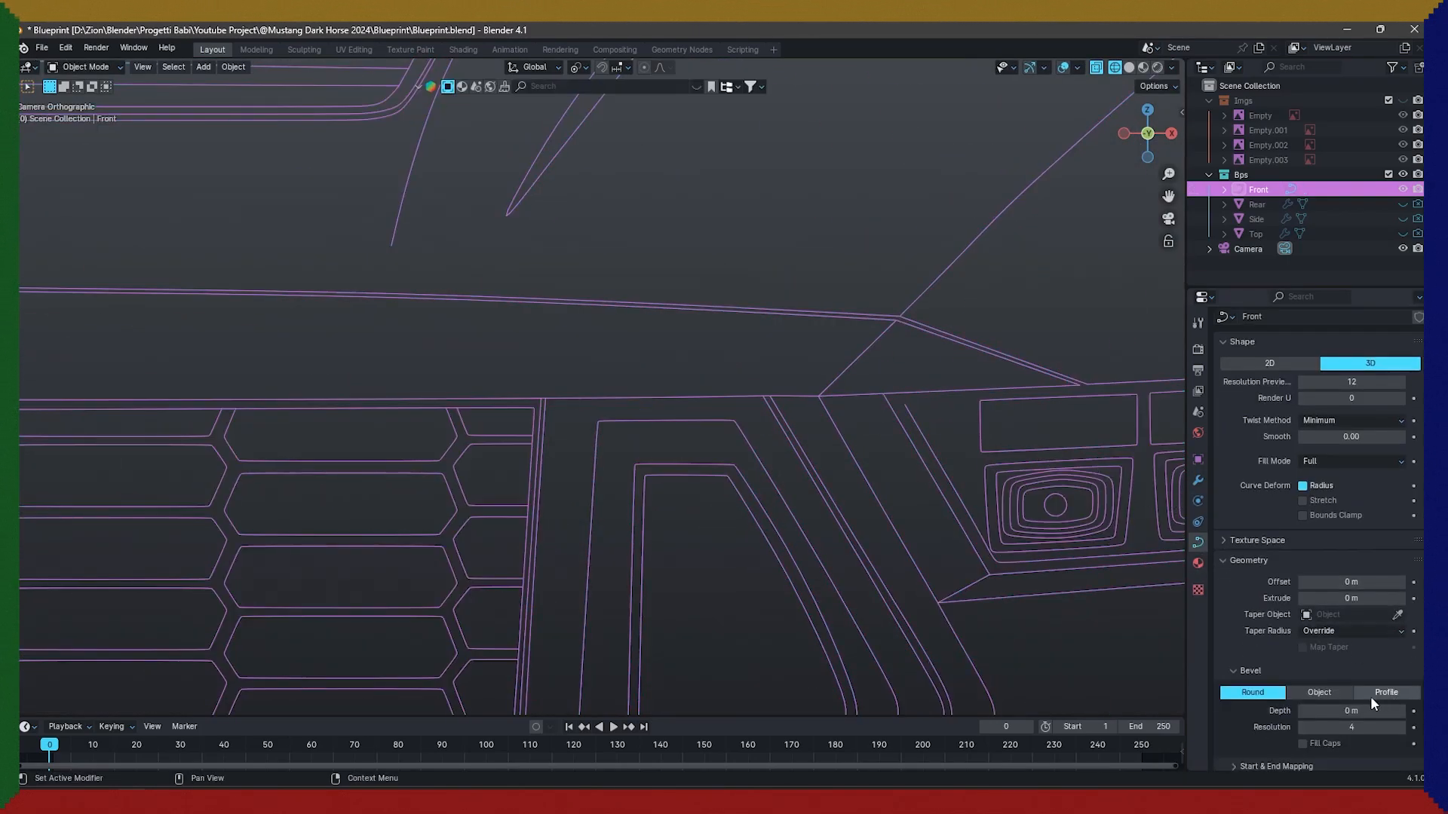
left_click(1339, 710)
type(".001")
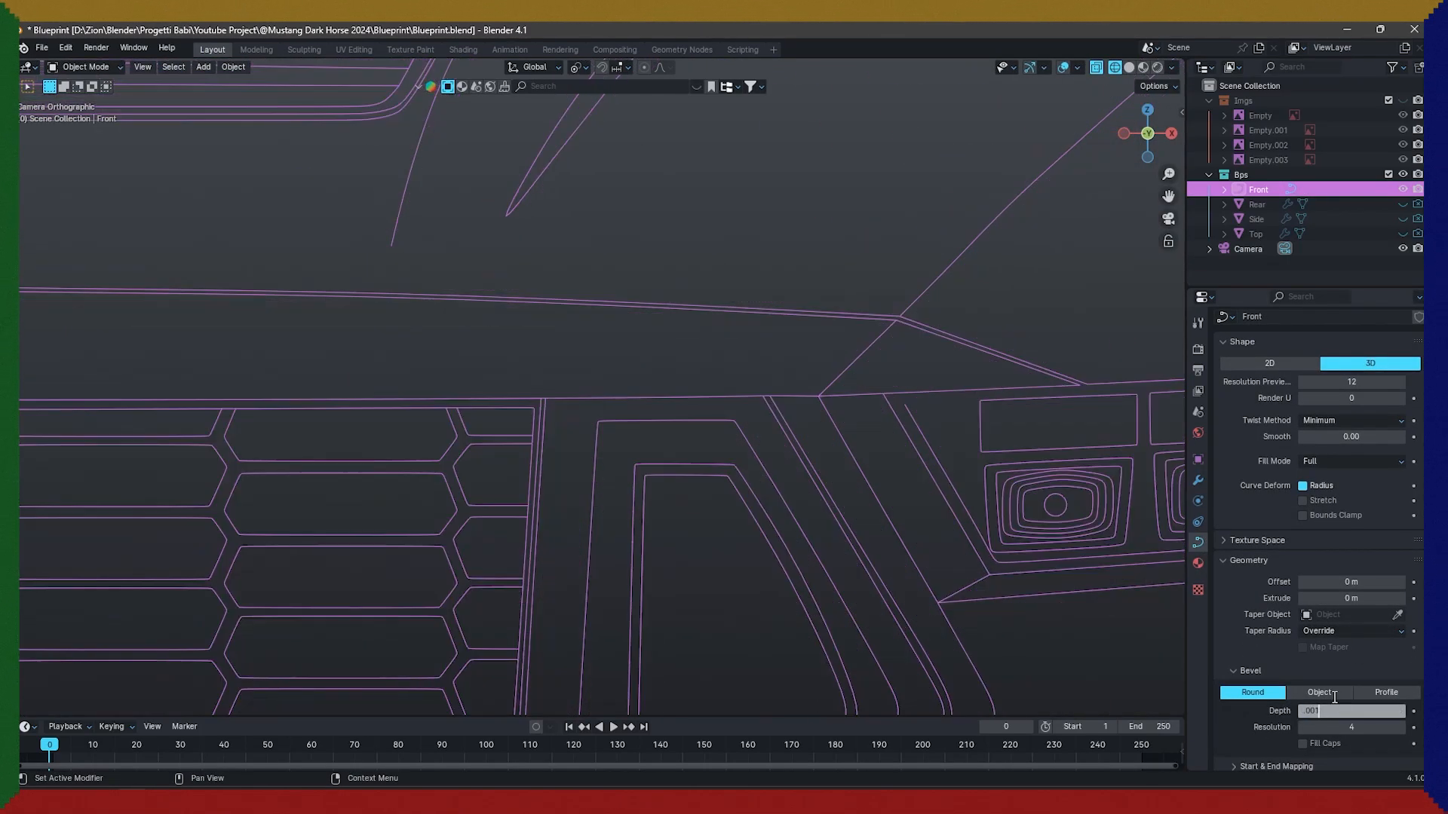
key("Return")
key("shift+z")
left_click(753, 360)
Examine the thickened lines of the Front blueprint up close across the grille, lower bumper, hood, windshield and roof.
scroll(701, 422, "up", 8)
scroll(671, 464, "down", 8)
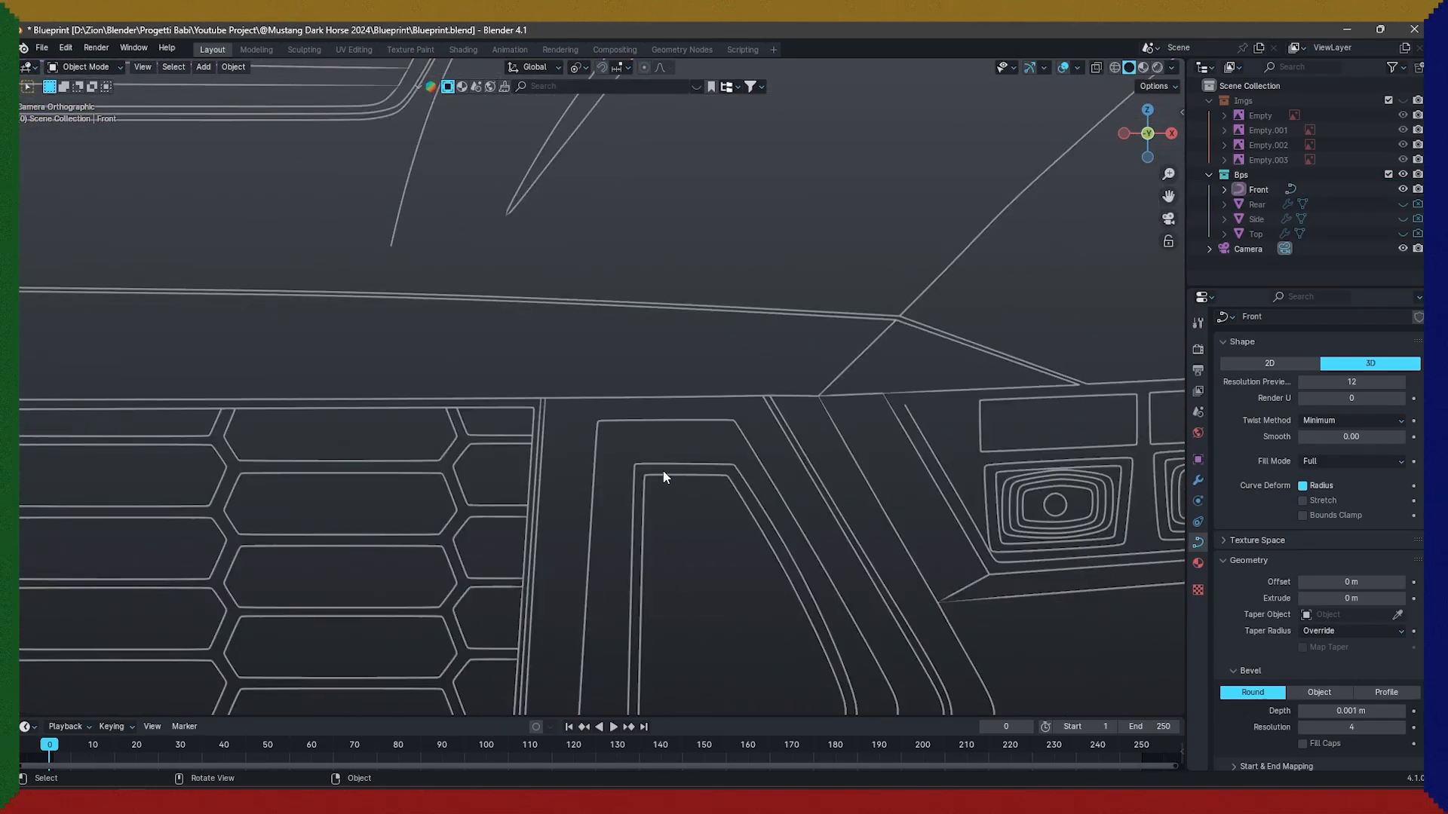
scroll(702, 479, "down", 5)
scroll(754, 437, "up", 9)
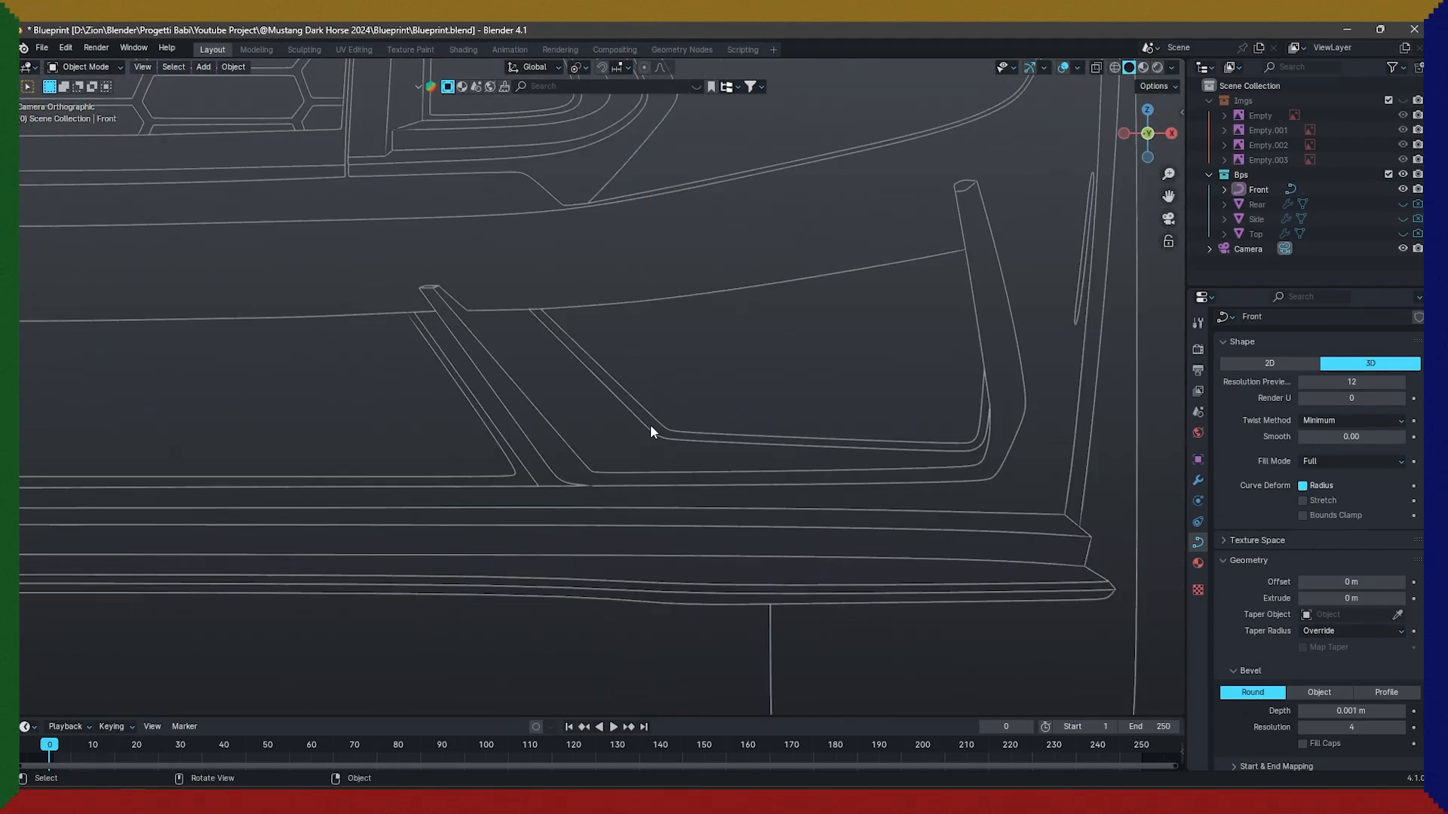
scroll(650, 428, "down", 11)
middle_click_drag(660, 339, 737, 521, "shift")
scroll(528, 385, "up", 10)
middle_click_drag(528, 385, 536, 535, "shift")
scroll(610, 498, "down", 8)
middle_click_drag(617, 273, 652, 480, "shift")
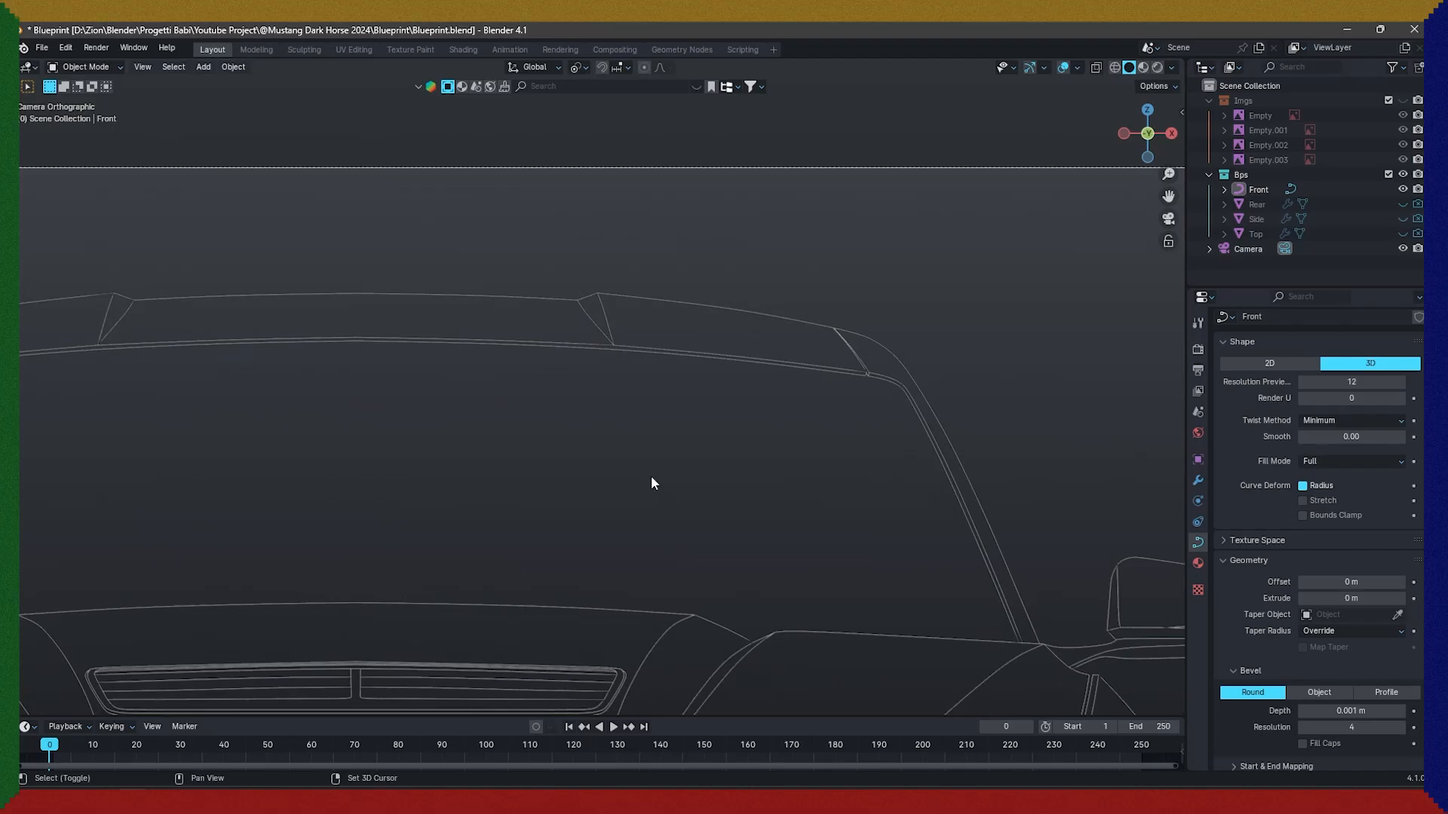
scroll(650, 477, "up", 9)
middle_click_drag(92, 344, 261, 400, "shift")
scroll(969, 465, "down", 7)
scroll(773, 443, "up", 9)
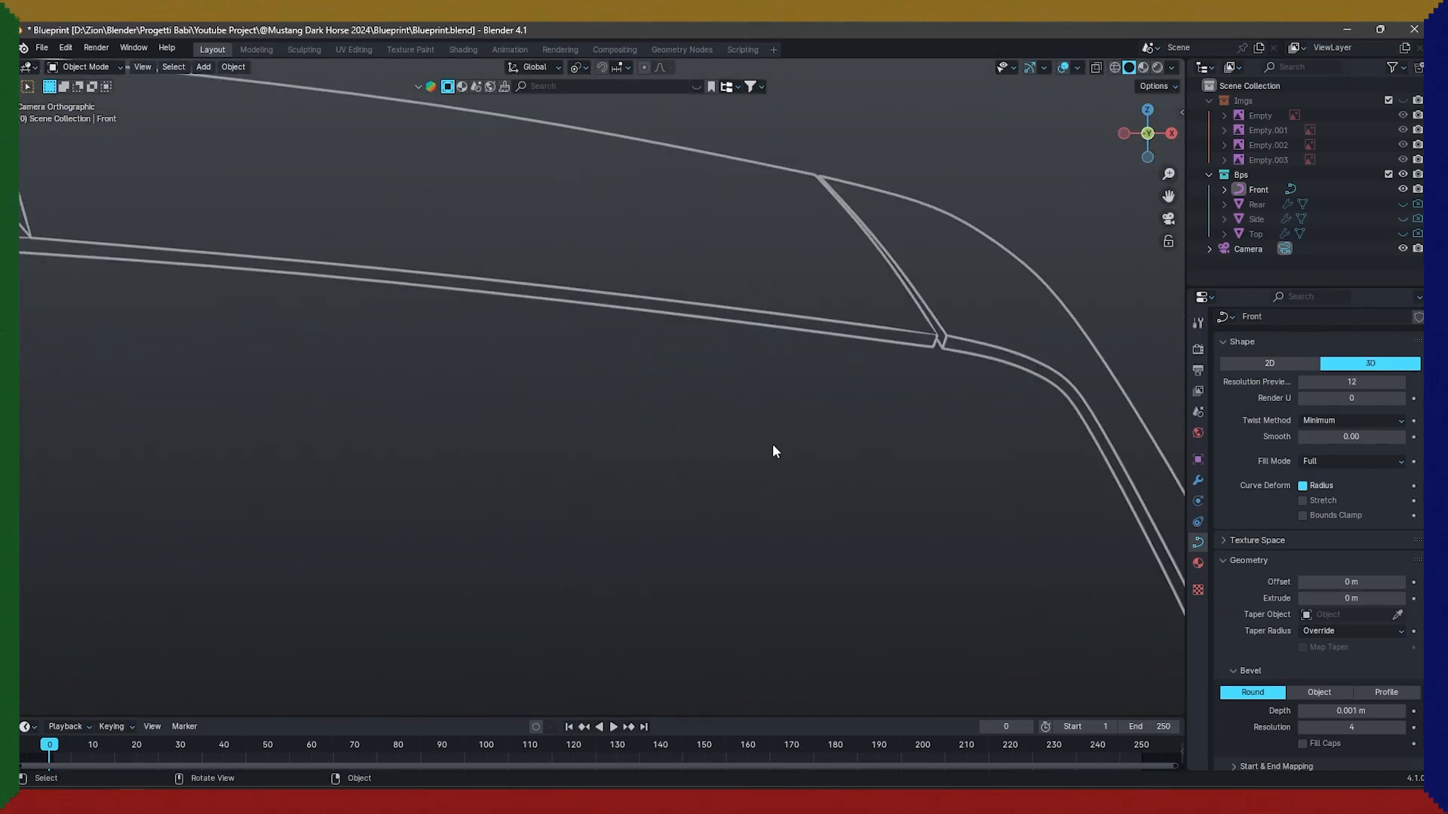
scroll(773, 443, "down", 5)
scroll(1282, 713, "down", 1)
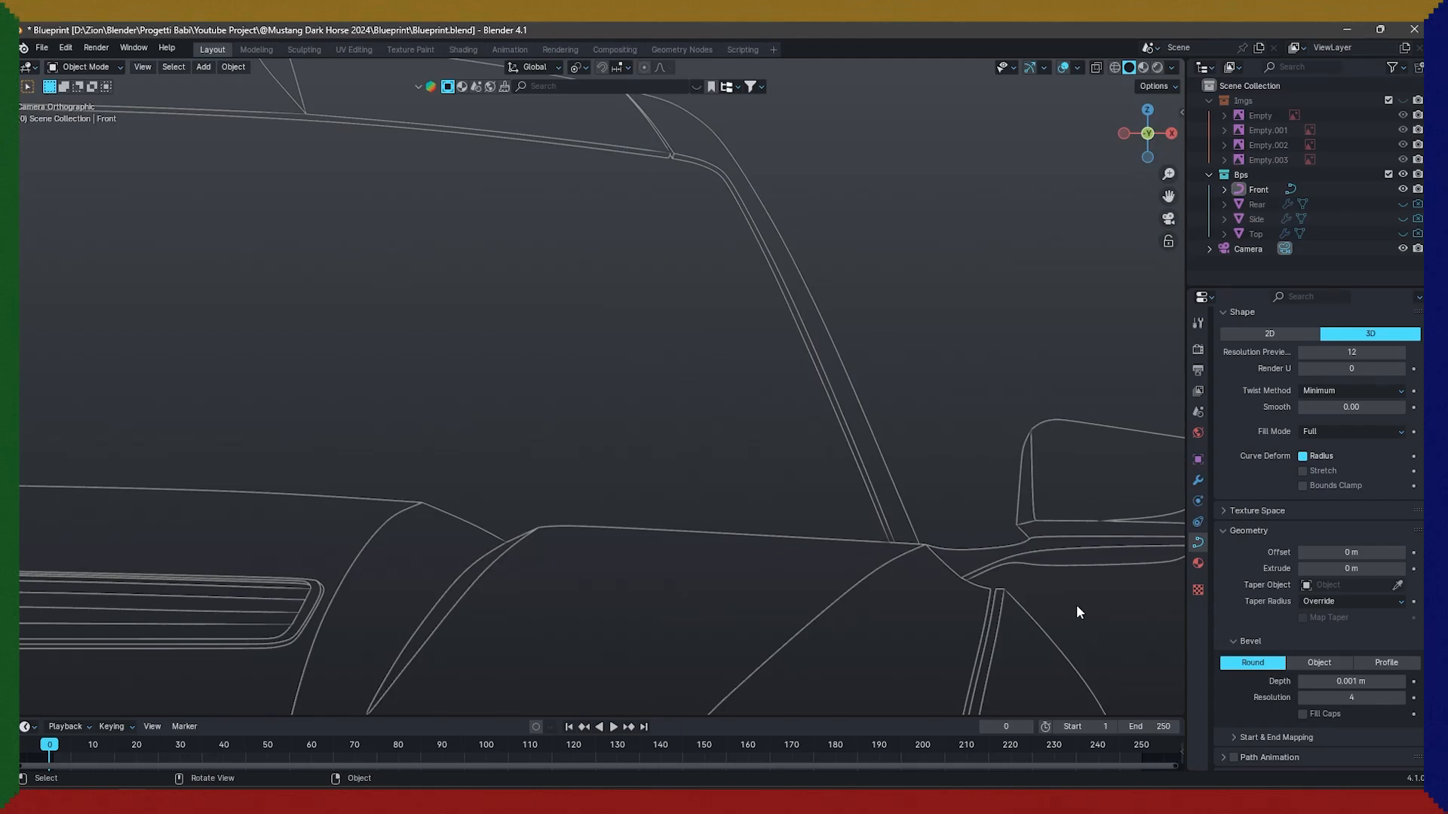
scroll(430, 539, "down", 5)
scroll(639, 478, "up", 8)
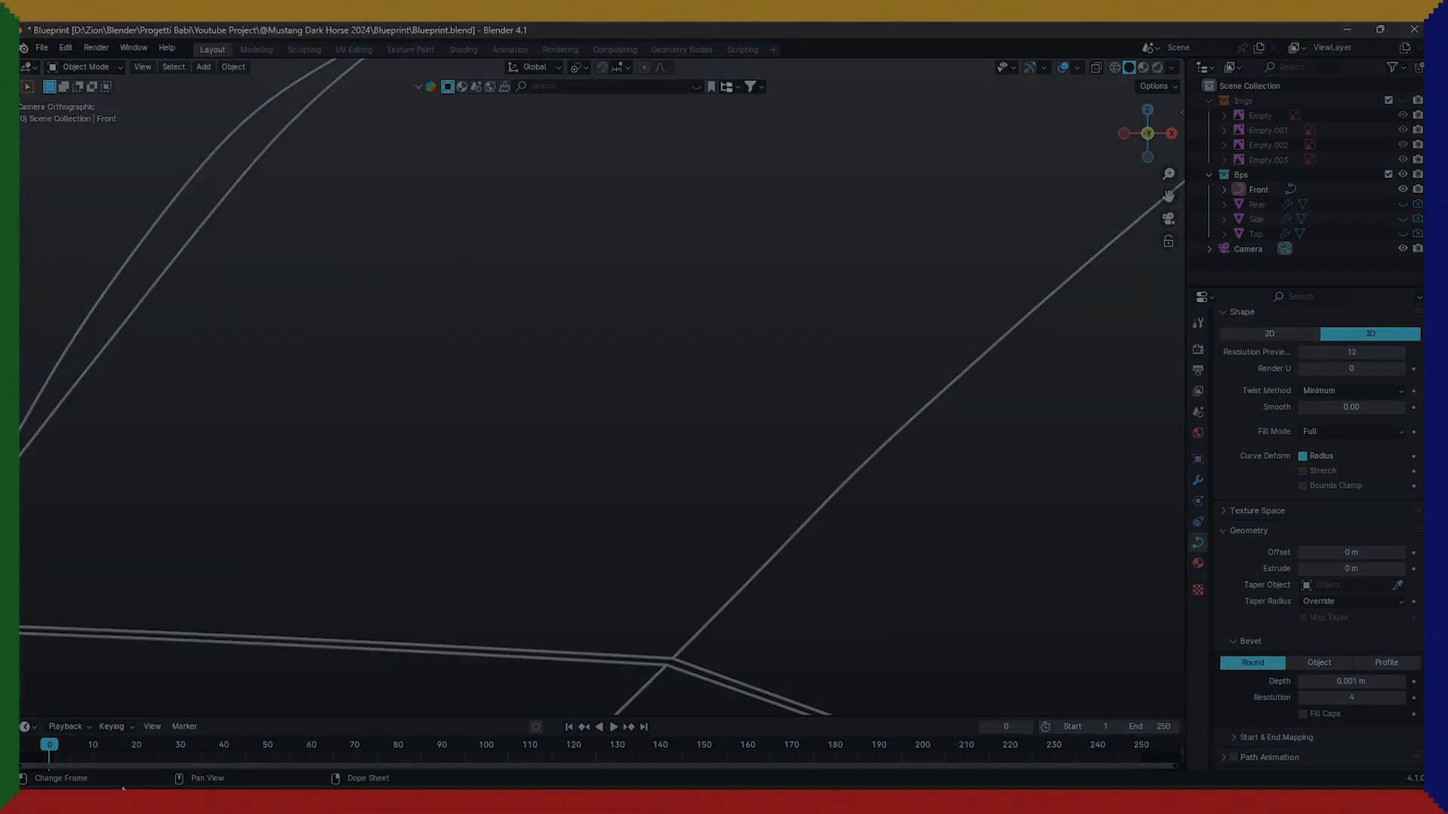